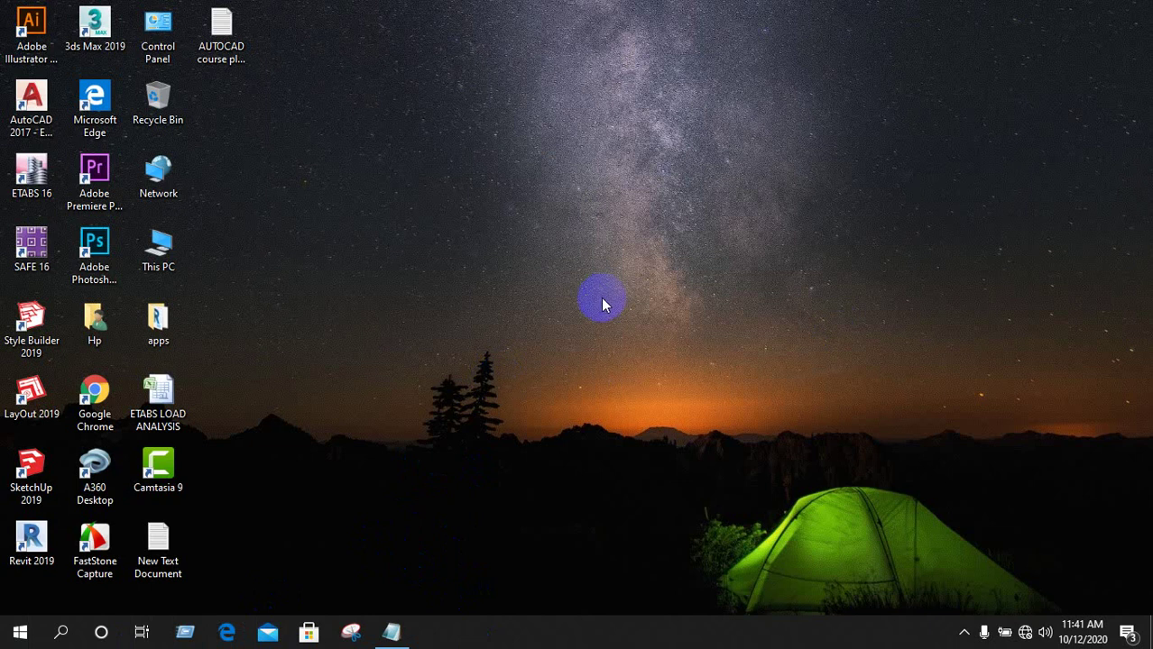
Restore the AUTOCAD course plan for youtube in Notepad and scroll up to its title.
left_click(393, 631)
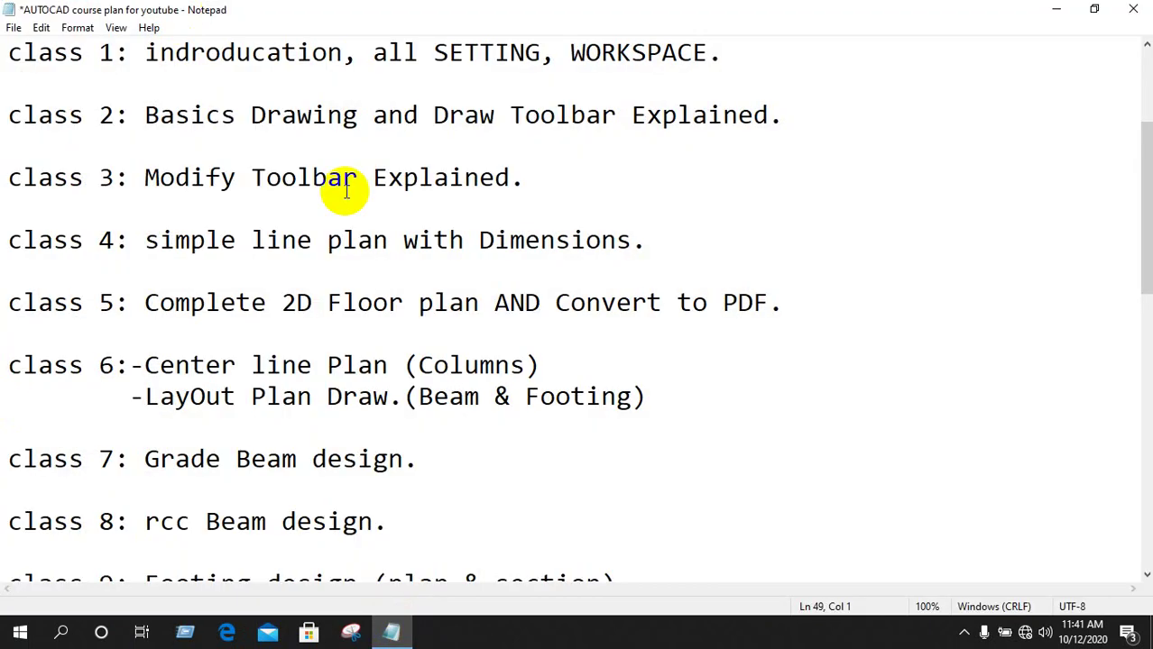
scroll(371, 206, "up", 3)
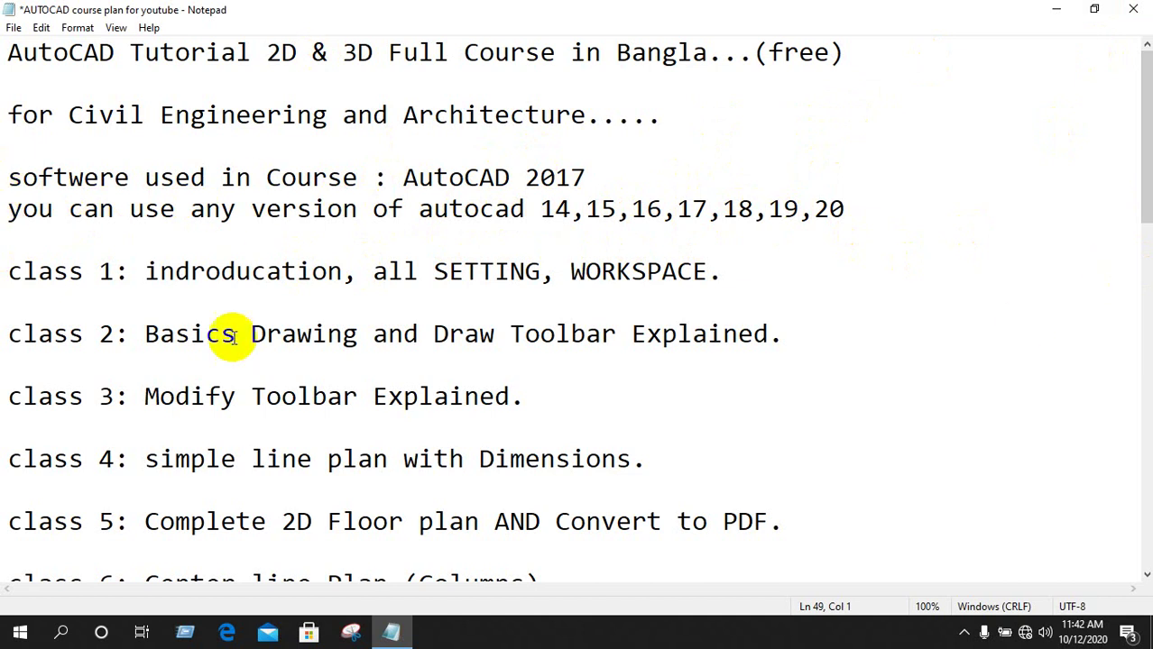
scroll(604, 237, "down", 2)
scroll(605, 237, "down", 3)
scroll(601, 236, "down", 4)
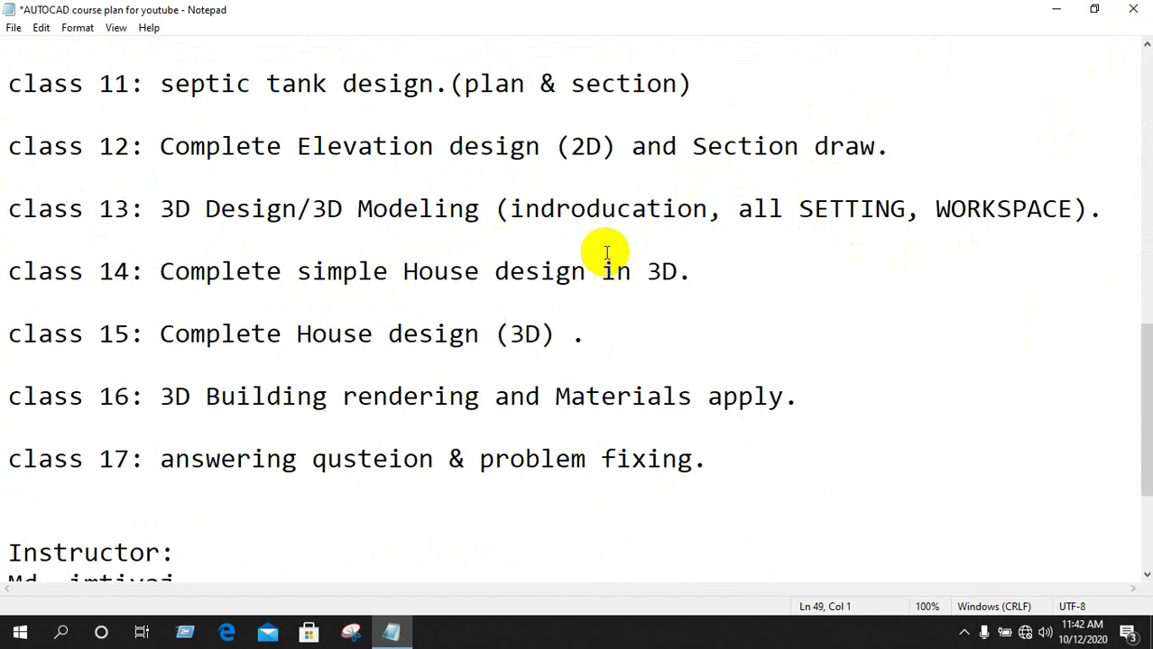
scroll(601, 251, "down", 2)
scroll(605, 249, "up", 4)
scroll(522, 401, "up", 3)
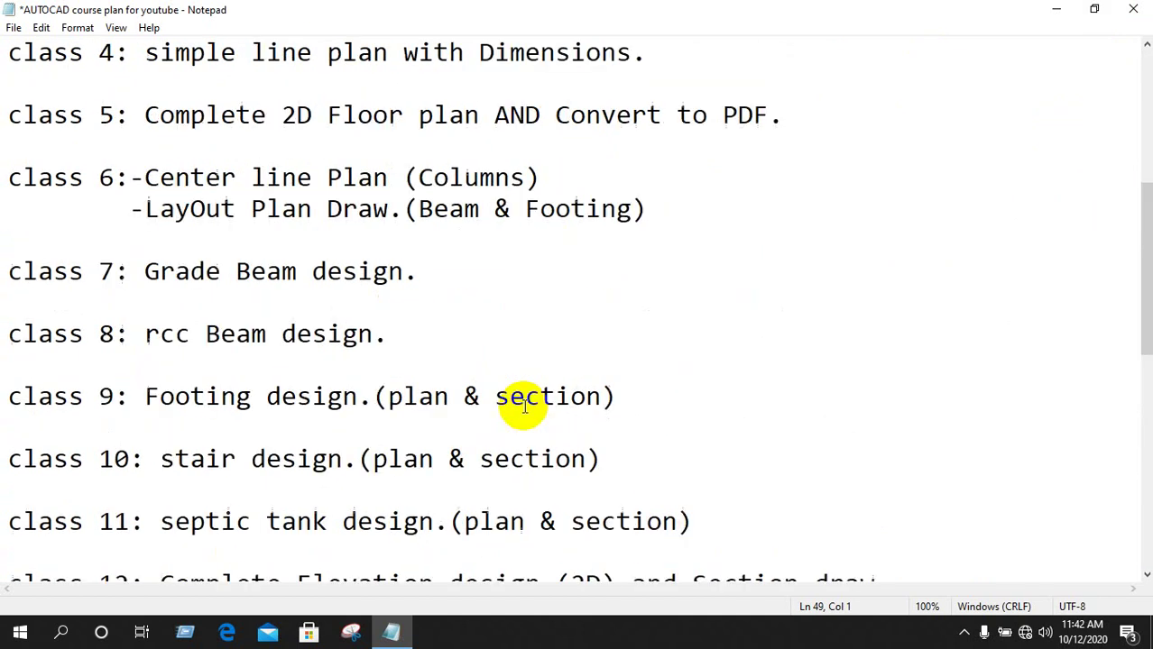
scroll(27, 469, "up", 3)
scroll(13, 485, "up", 1)
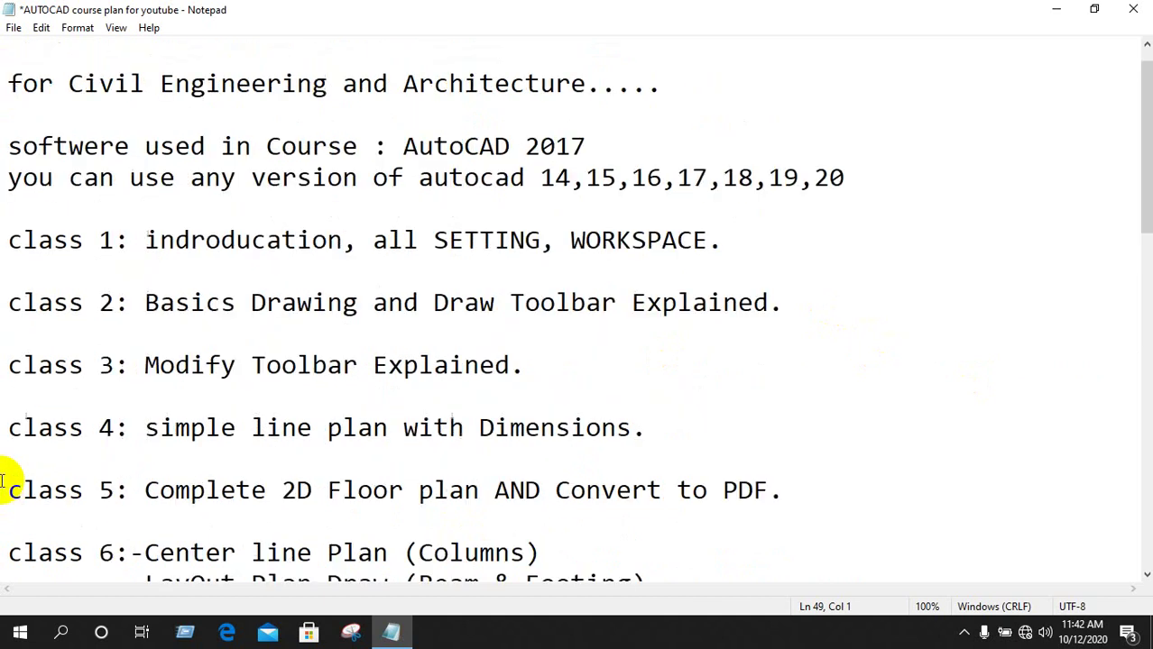
scroll(175, 568, "down", 2)
scroll(200, 502, "up", 1)
scroll(201, 503, "down", 2)
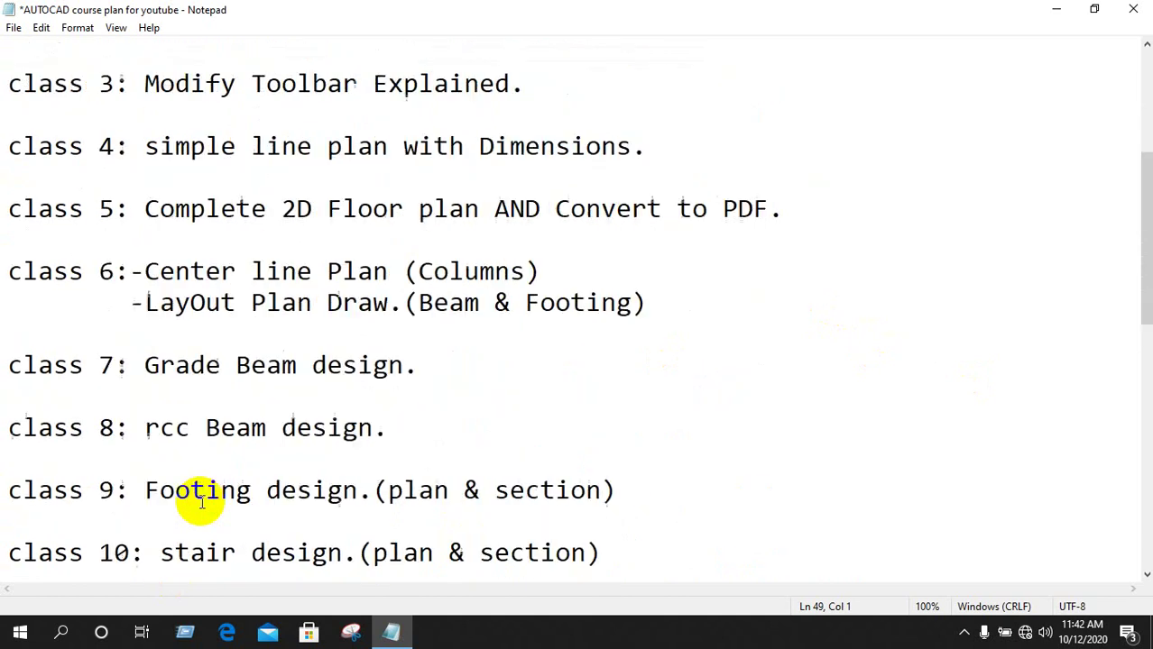
scroll(201, 503, "down", 3)
scroll(201, 502, "down", 3)
scroll(201, 502, "up", 2)
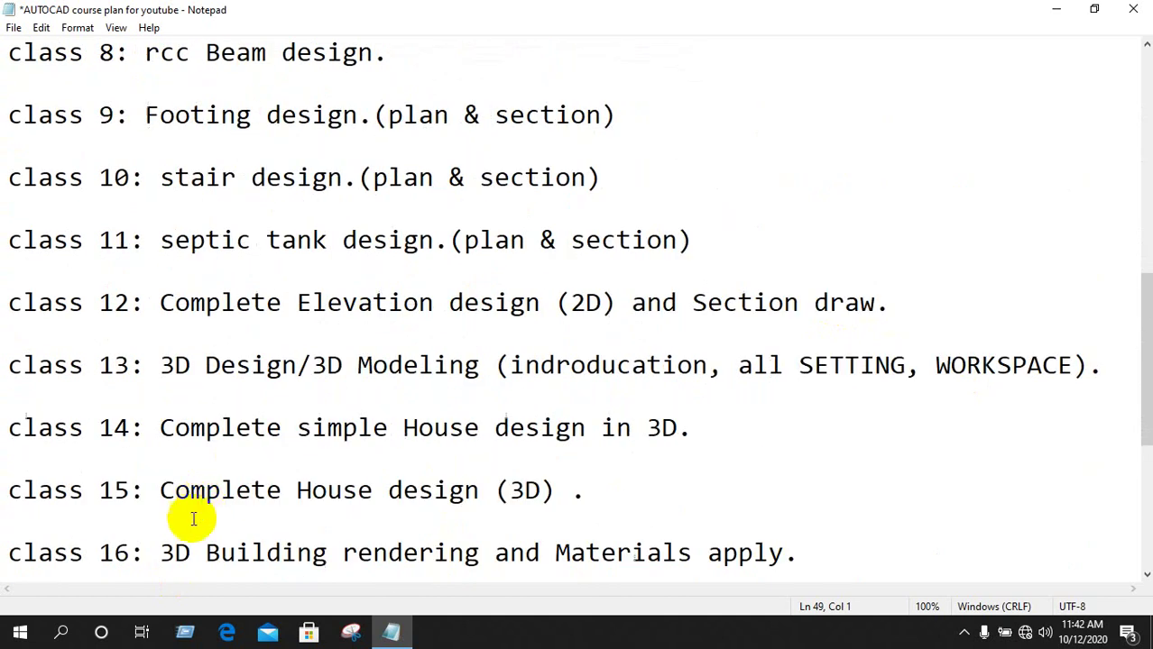
scroll(185, 469, "down", 3)
scroll(180, 438, "up", 2)
scroll(188, 528, "up", 1)
scroll(193, 524, "up", 2)
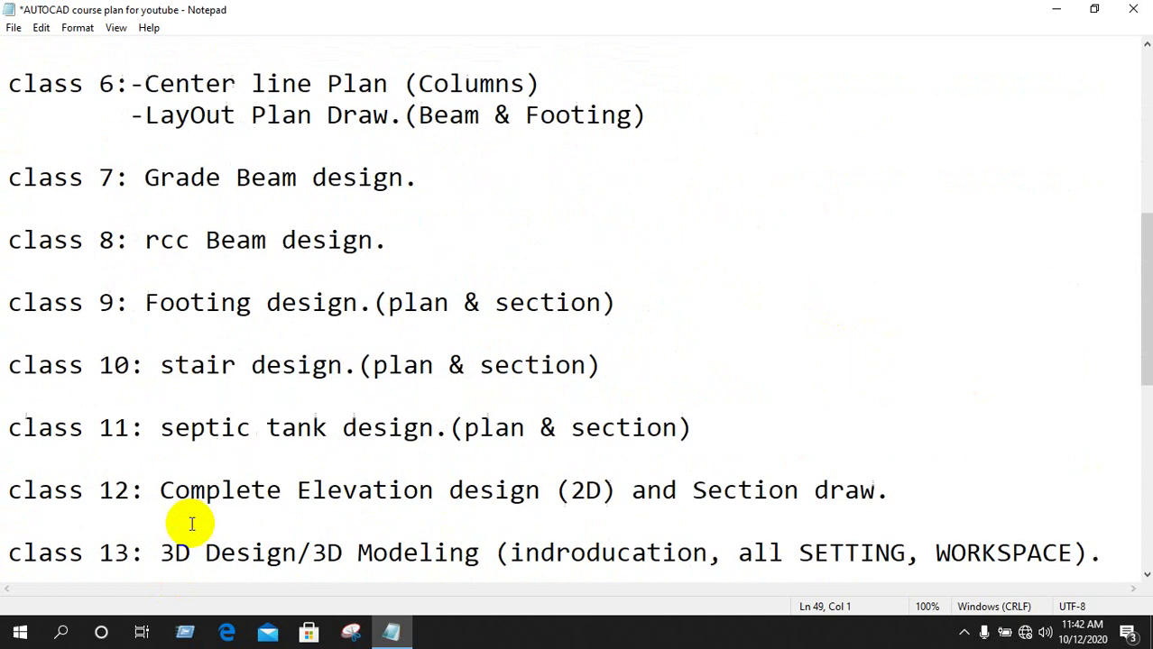
scroll(192, 524, "up", 3)
scroll(185, 481, "up", 1)
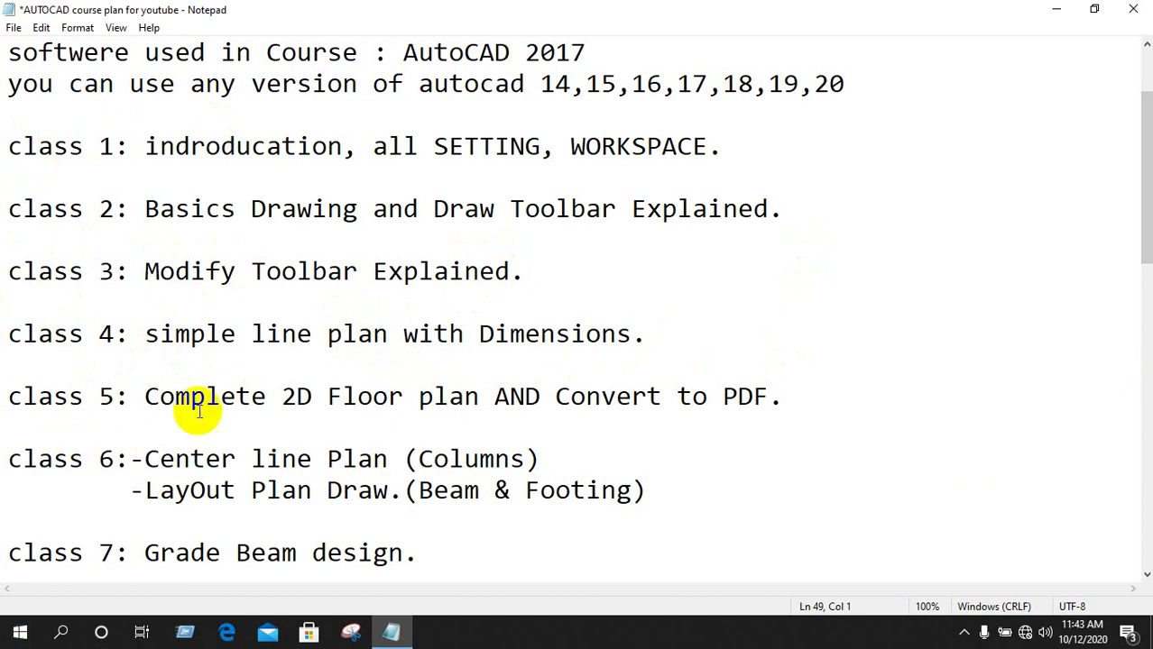
scroll(233, 405, "down", 1)
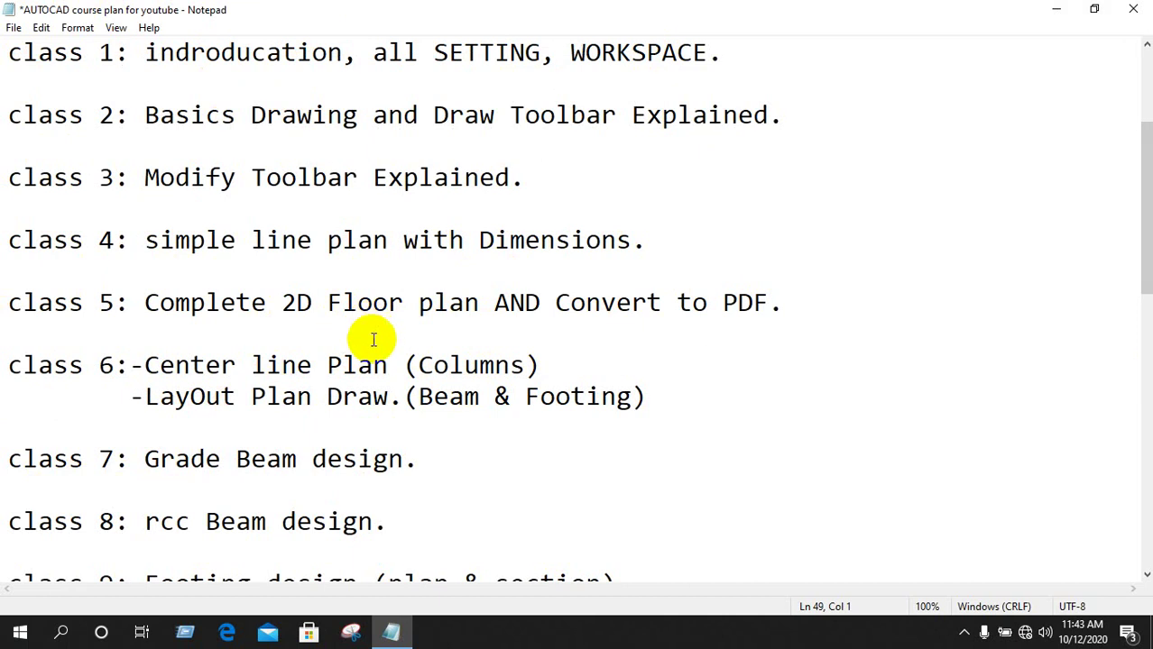
scroll(373, 339, "down", 2)
scroll(291, 277, "up", 1)
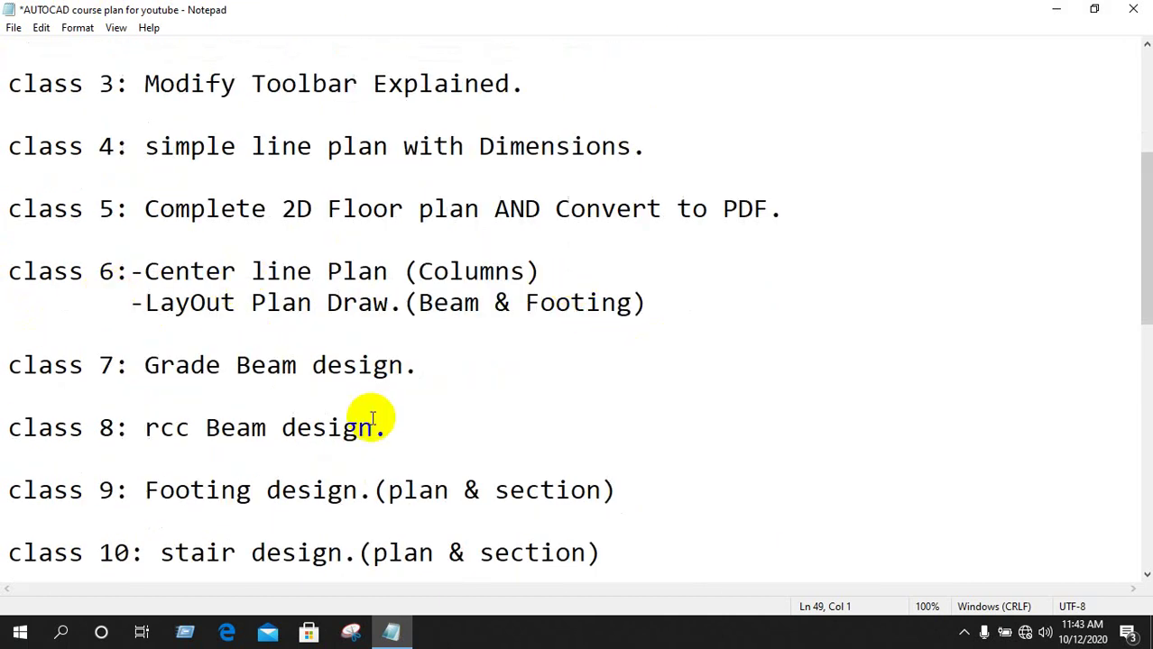
scroll(163, 435, "down", 1)
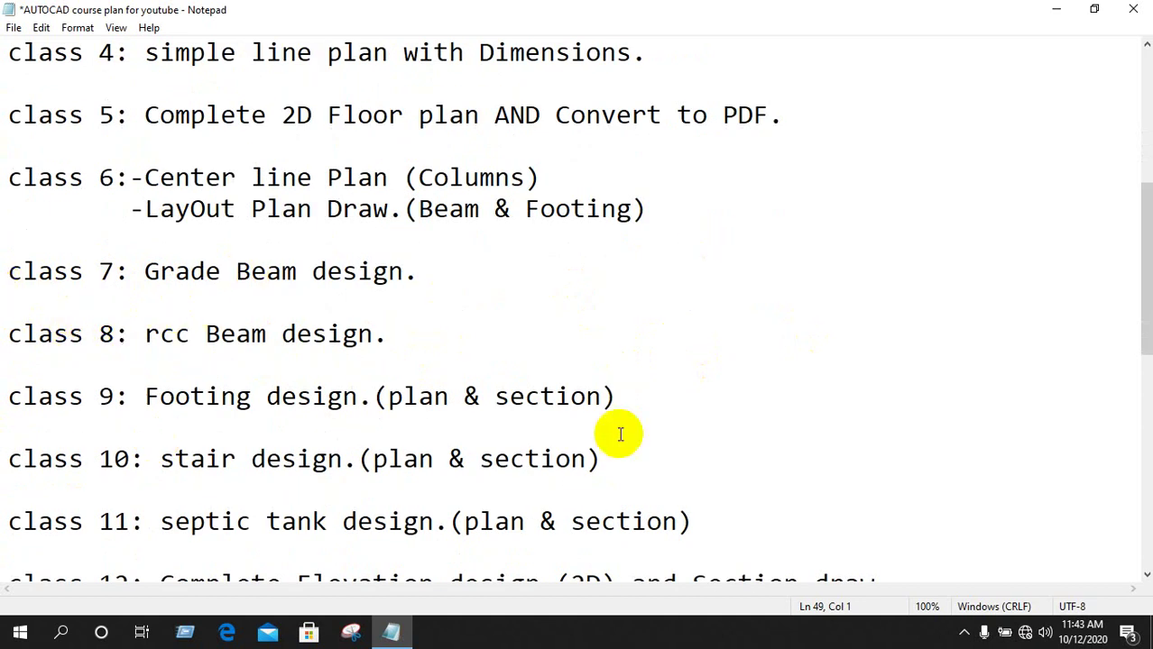
scroll(355, 453, "down", 1)
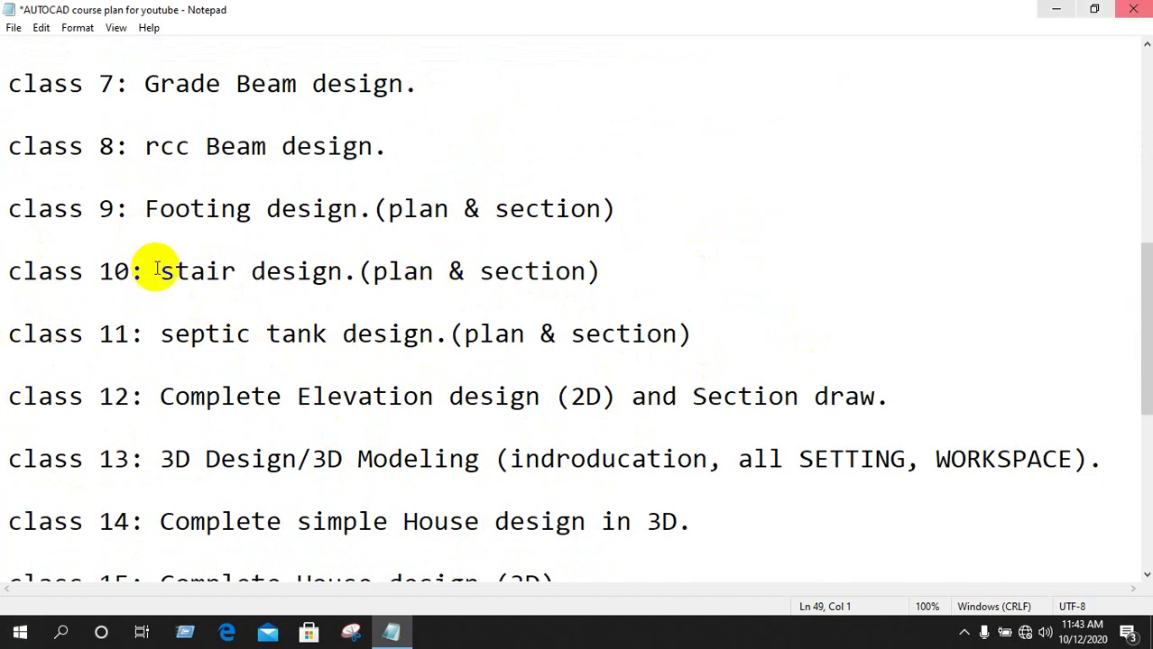
scroll(358, 545, "down", 1)
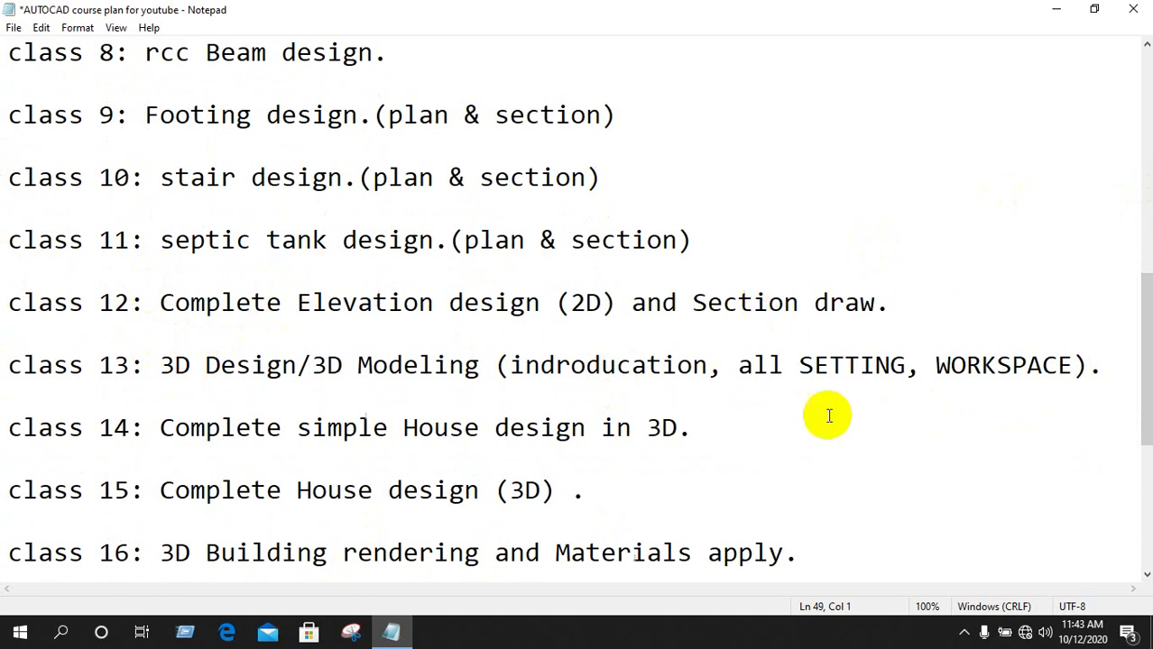
scroll(298, 442, "down", 1)
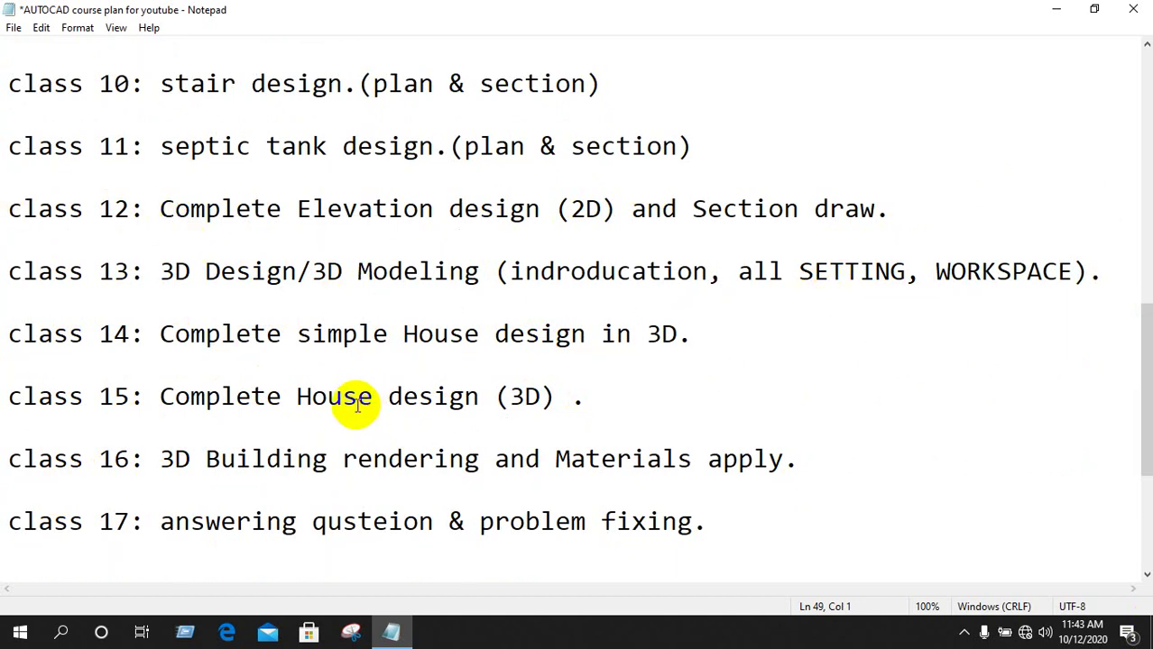
scroll(356, 403, "down", 1)
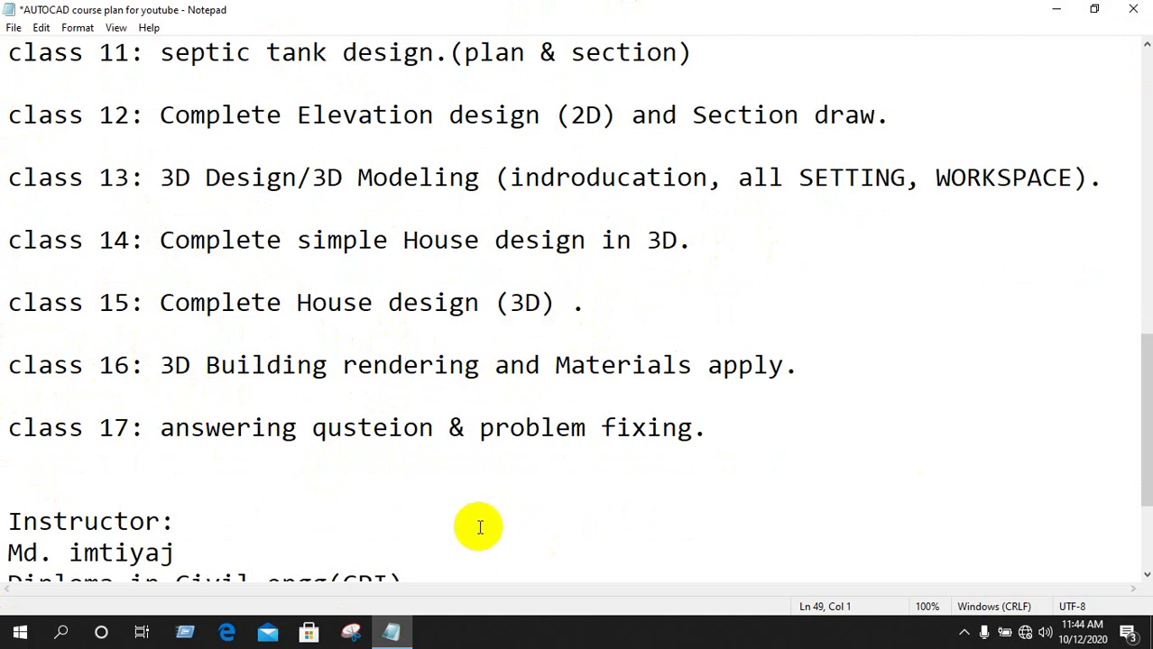
scroll(21, 547, "up", 1)
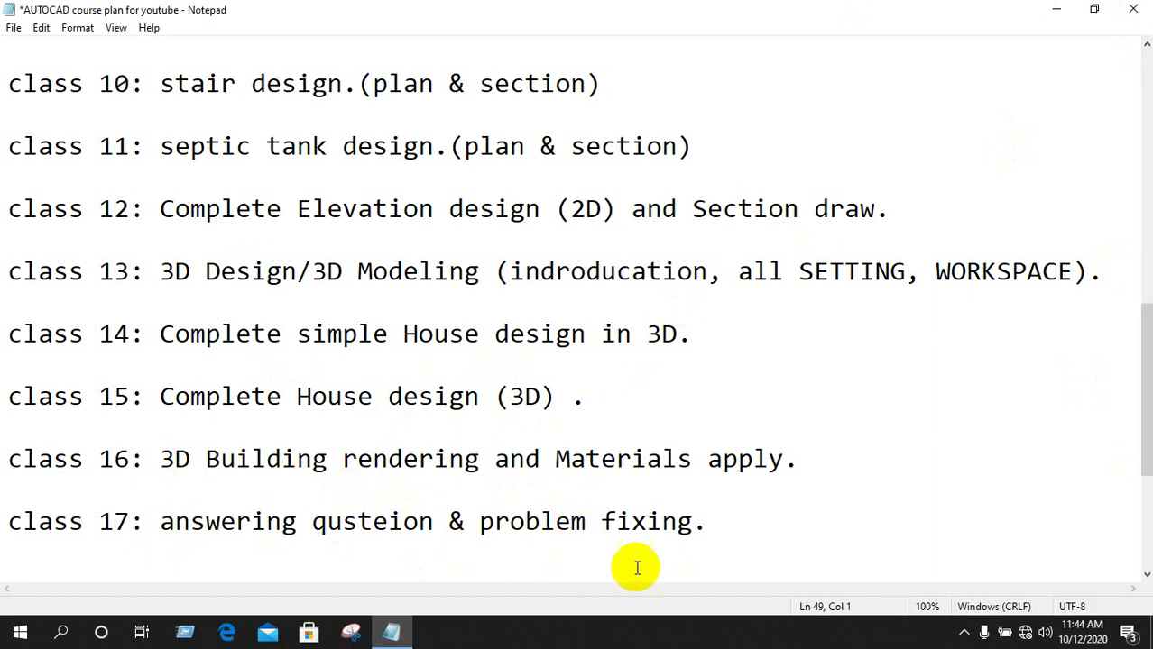
scroll(200, 90, "up", 2)
Highlight the class 1 settings and workspace line, then minimize the course plan.
scroll(203, 145, "up", 3)
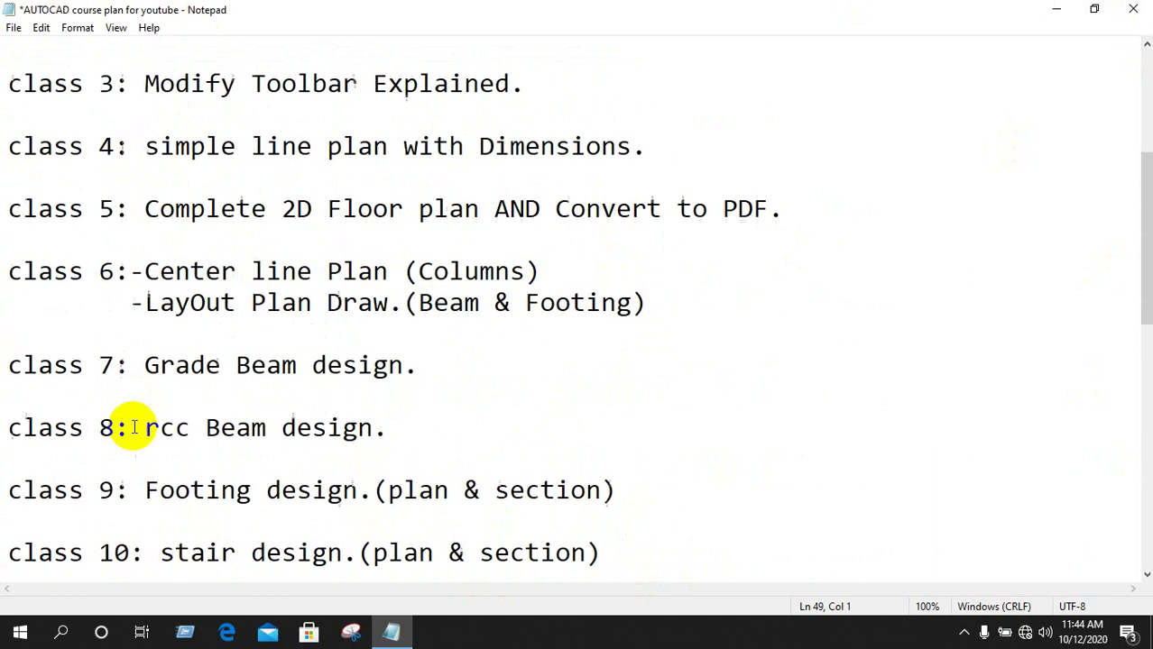
scroll(113, 146, "up", 4)
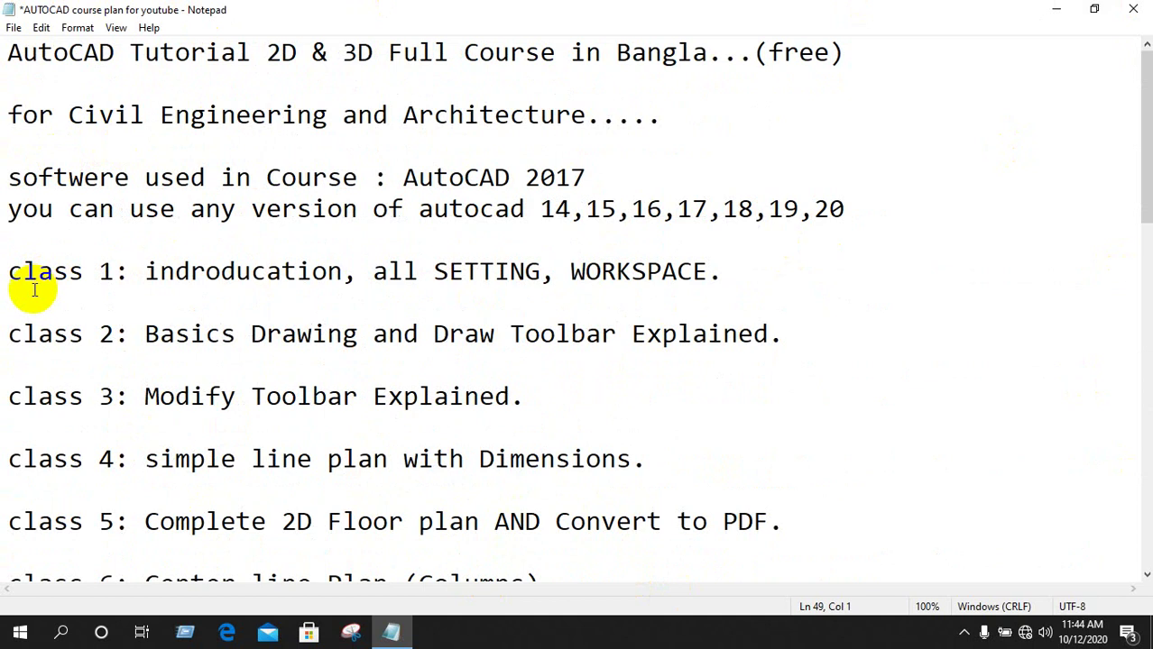
mouse_move(4, 272)
left_mouse_down()
mouse_move(329, 353)
mouse_move(625, 239)
mouse_move(805, 298)
left_mouse_up()
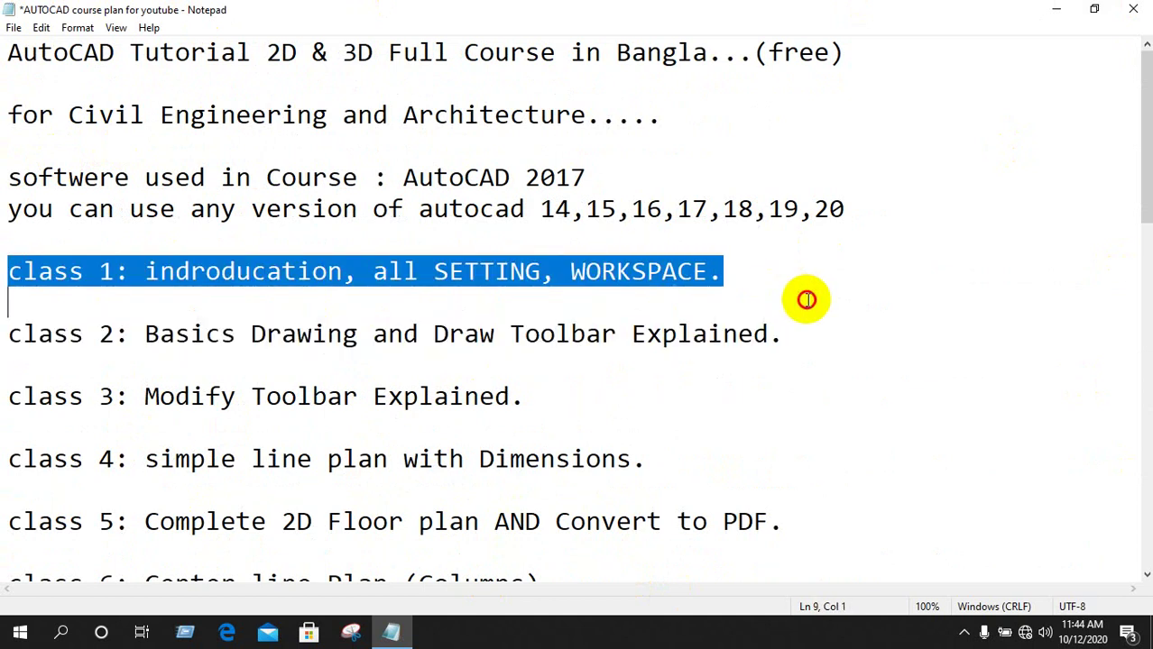
mouse_move(549, 275)
left_mouse_down()
mouse_move(21, 185)
mouse_move(8, 224)
mouse_move(394, 329)
mouse_move(412, 309)
left_mouse_up()
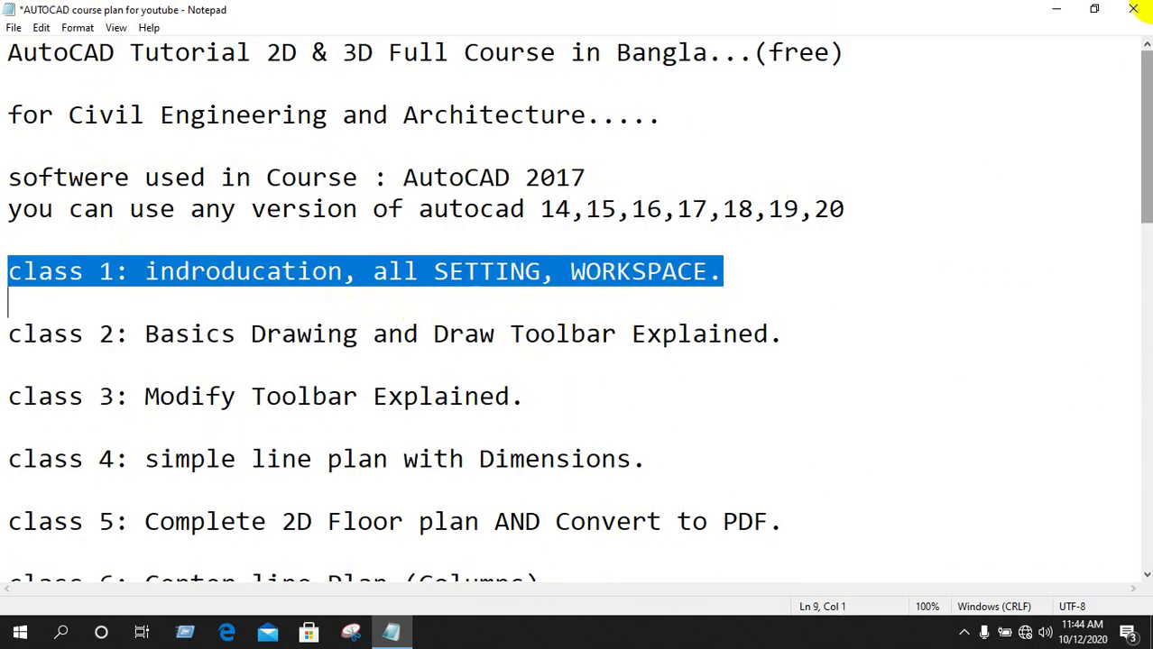
left_click(1056, 9)
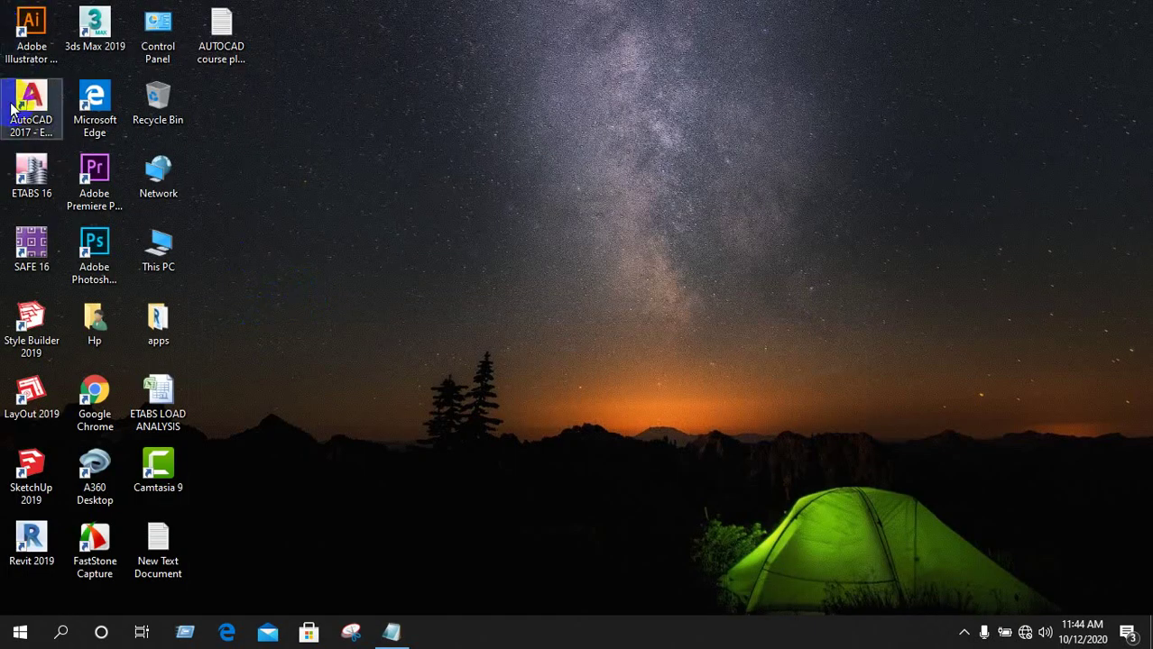
Launch AutoCAD 2017 to a blank Drawing1, then switch back to the Notepad course plan.
double_click(36, 105)
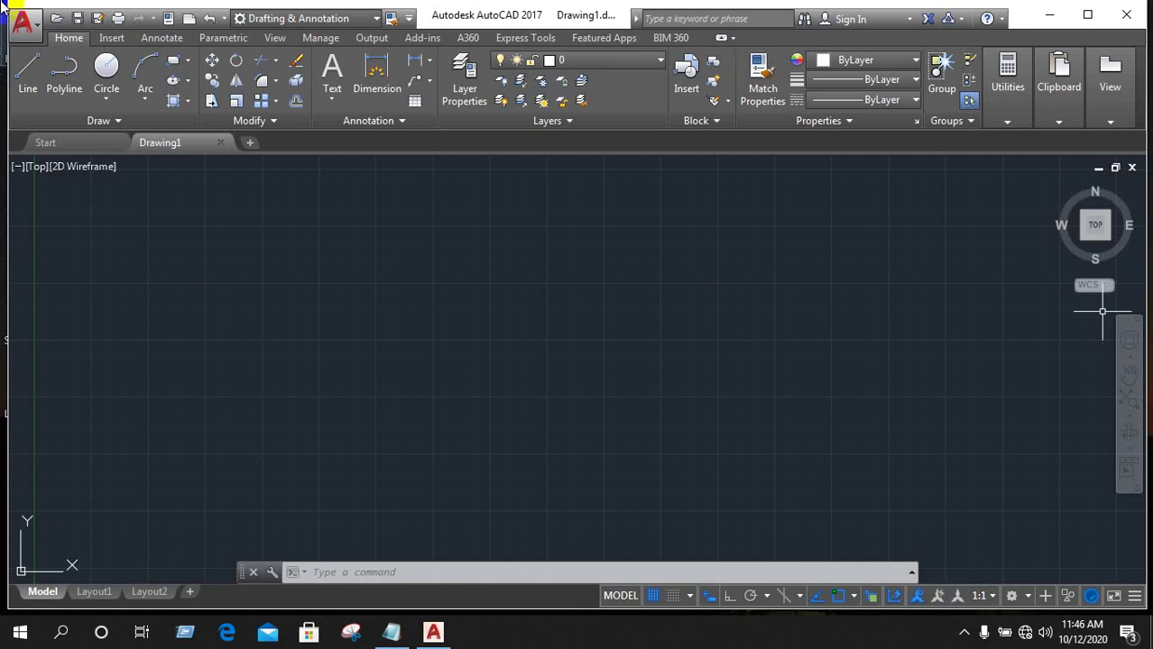
left_click(373, 293)
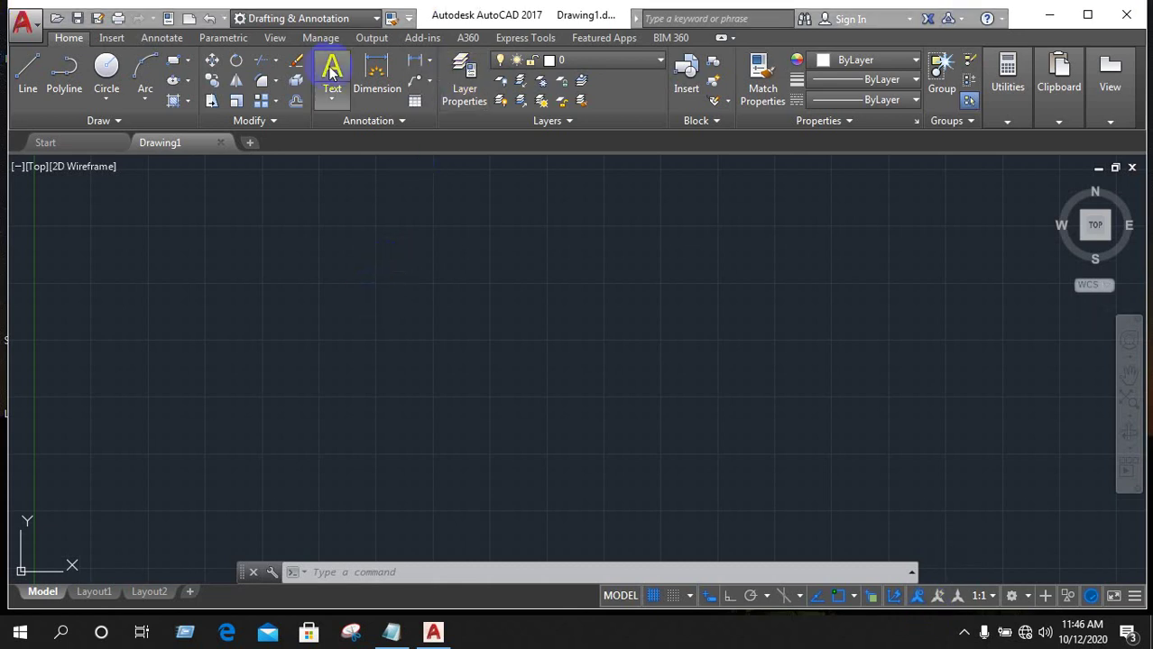
left_click(394, 632)
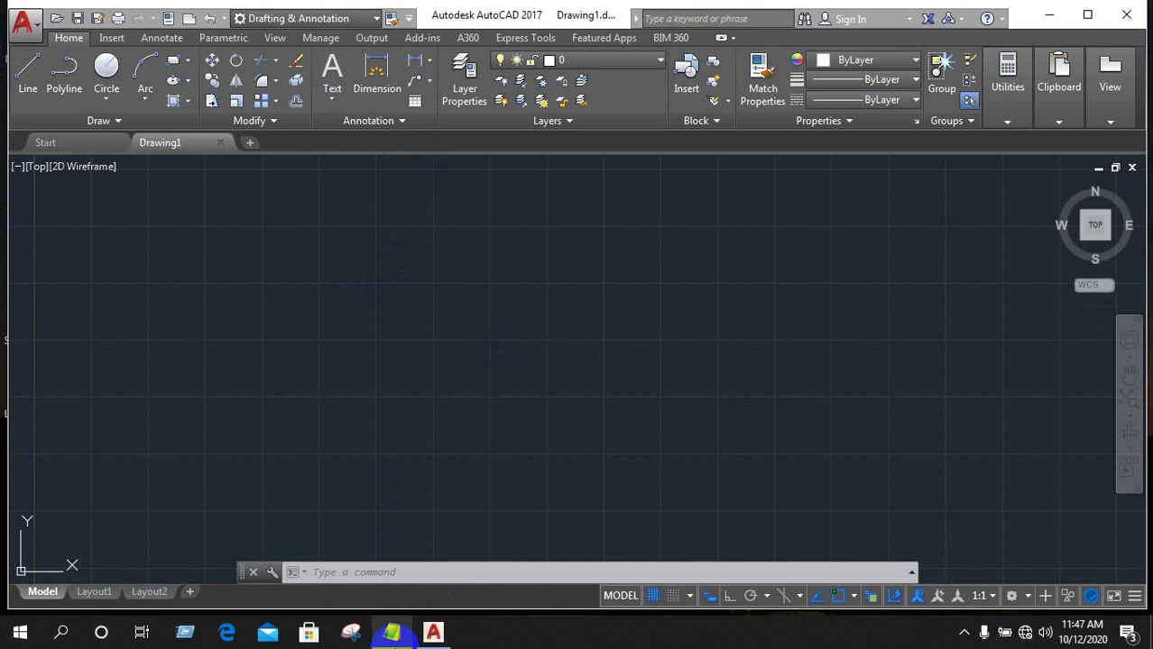
left_click(420, 538)
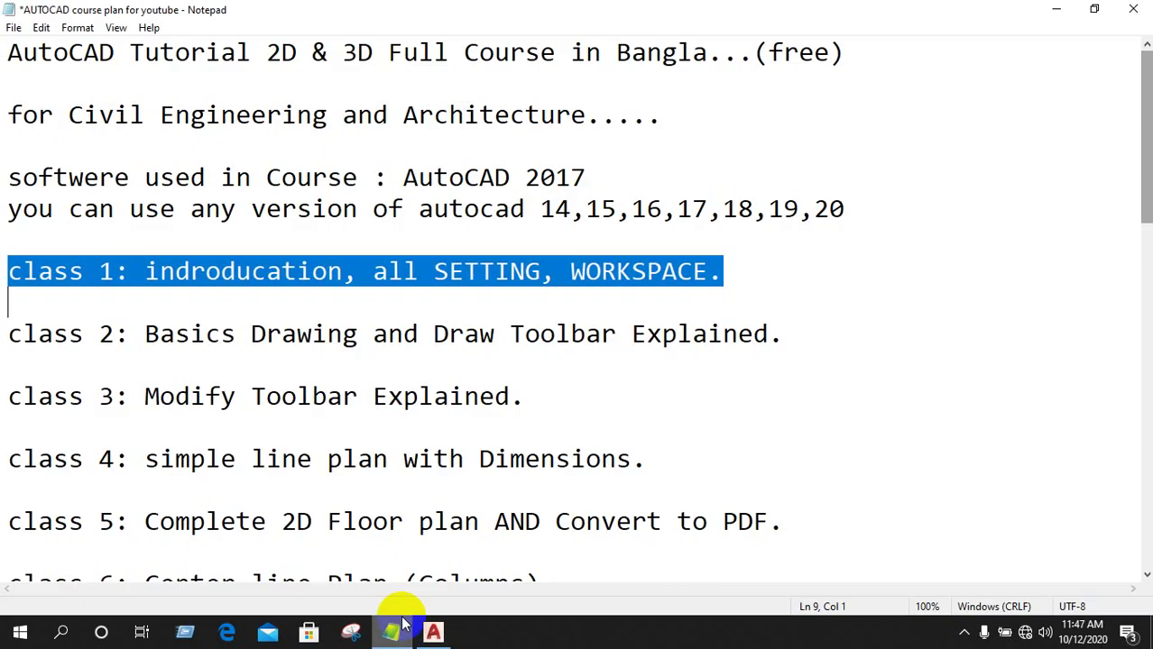
left_click(751, 275)
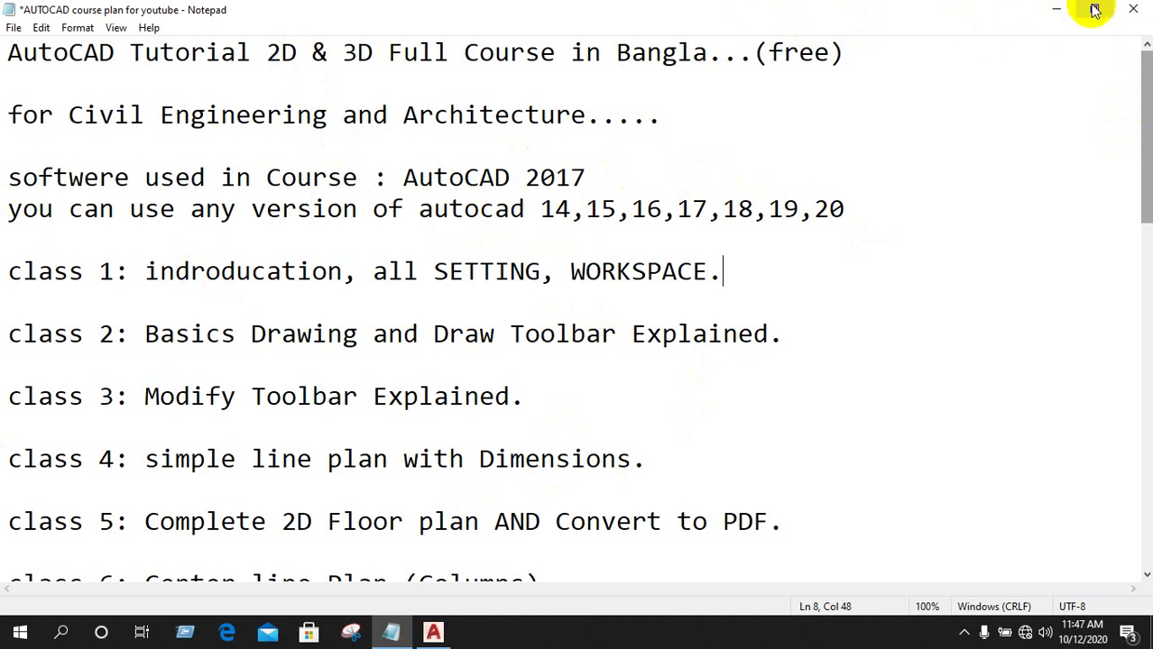
Minimize the Notepad notes so AutoCAD's empty Drawing1 returns to the front.
left_click(1057, 17)
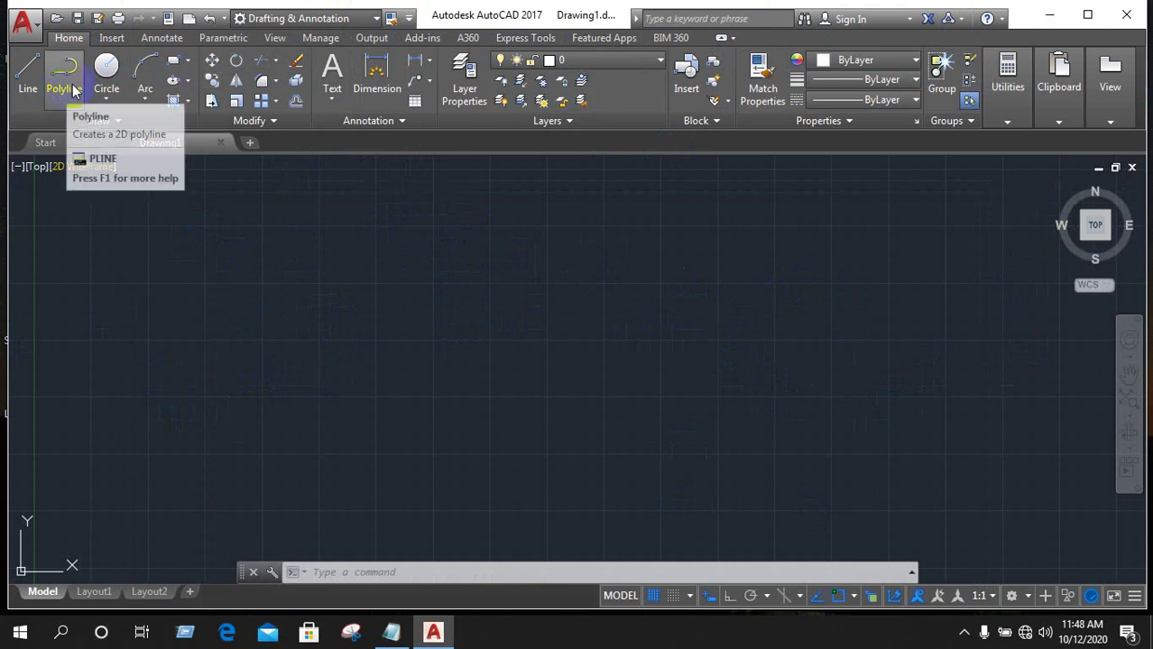
left_click(1058, 117)
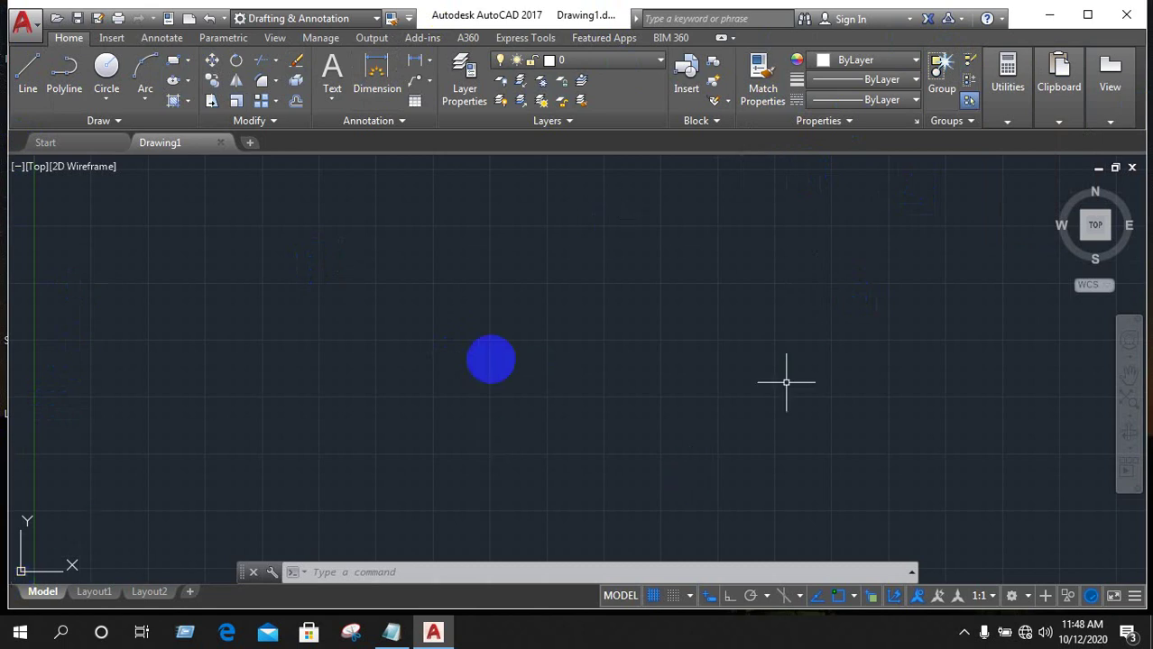
Switch the workspace to 3D Modeling and view the drawing from southwest isometric.
left_click(375, 18)
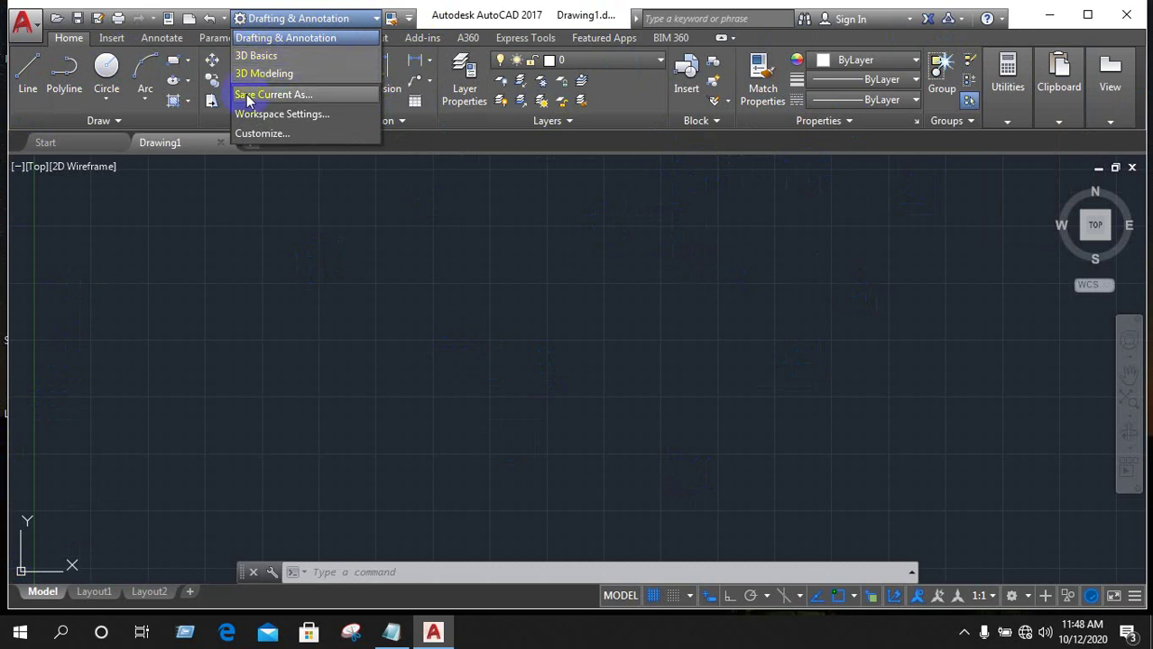
left_click(273, 74)
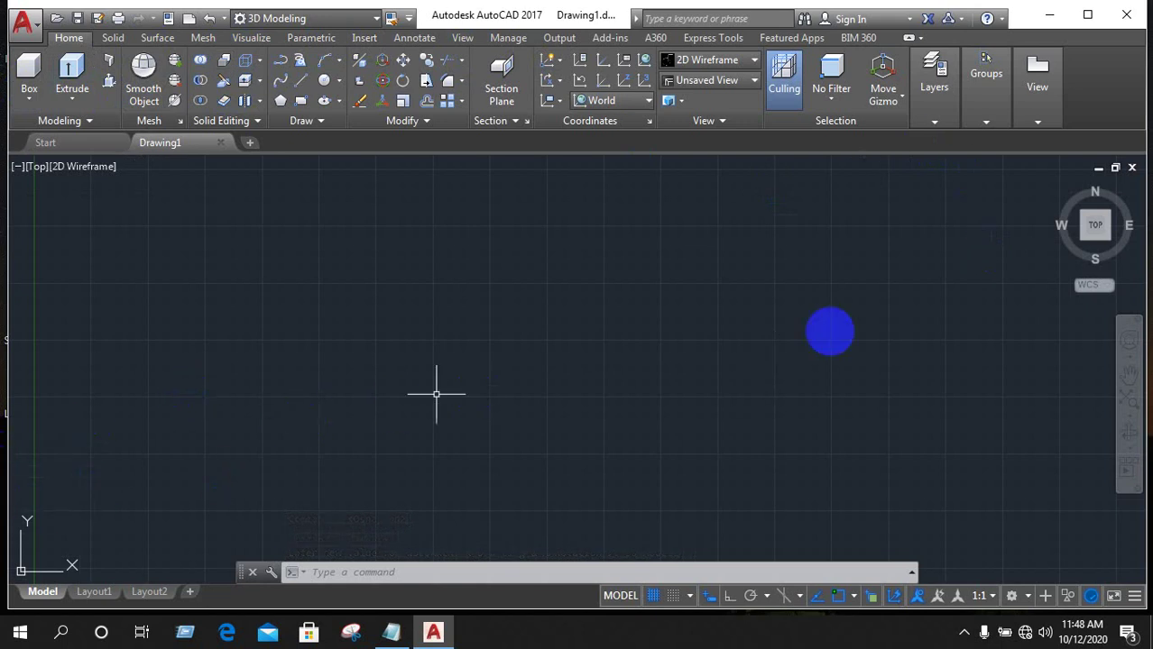
mouse_move(1094, 227)
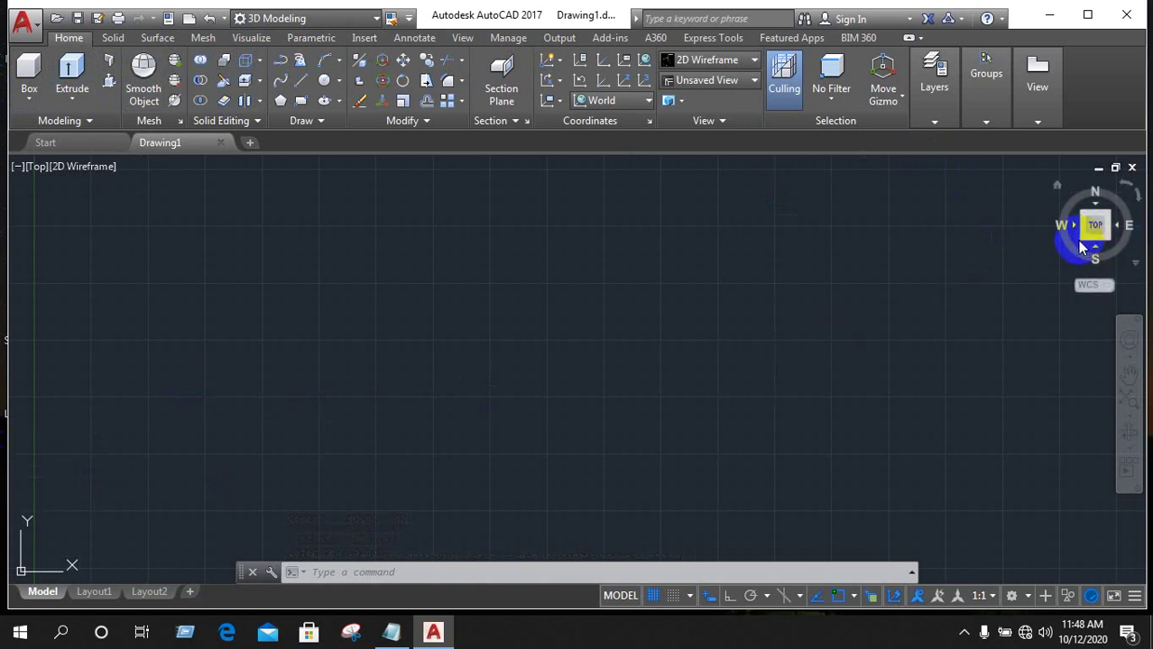
left_click(1087, 244)
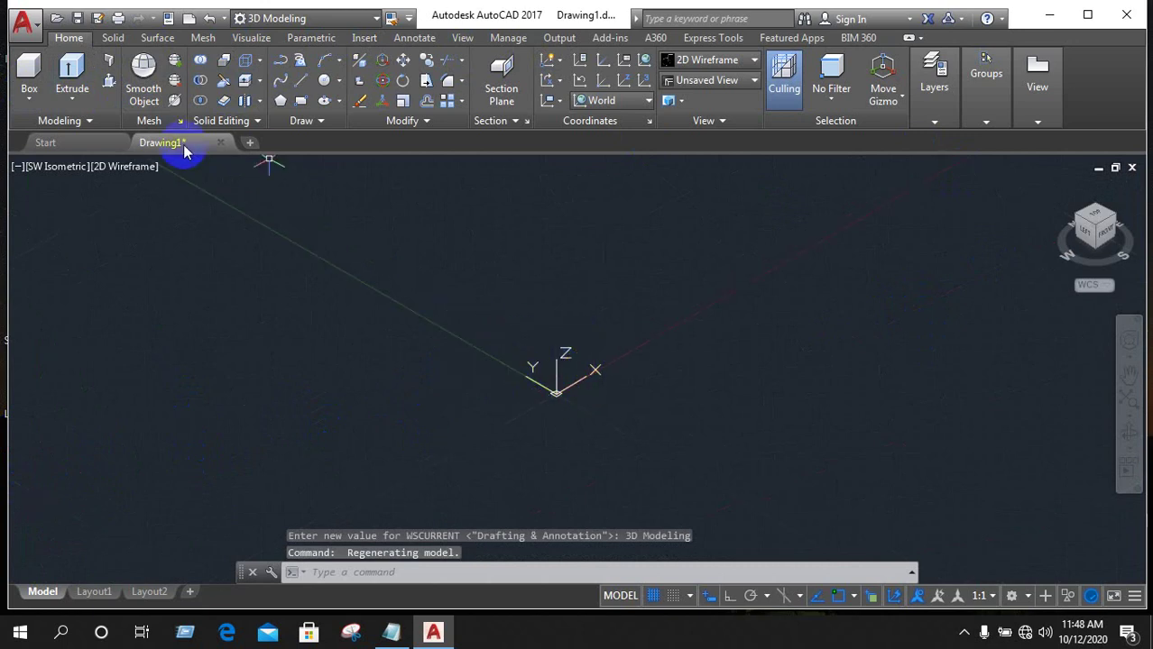
Return to the Drafting & Annotation workspace and set the top plan view.
left_click(365, 25)
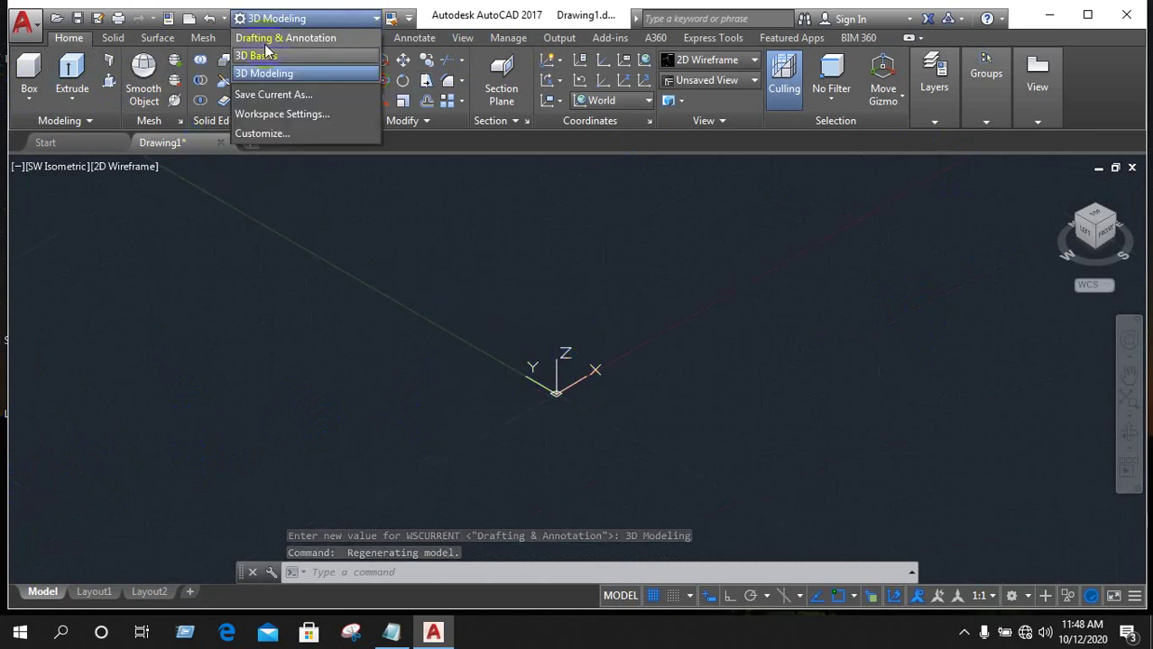
left_click(259, 40)
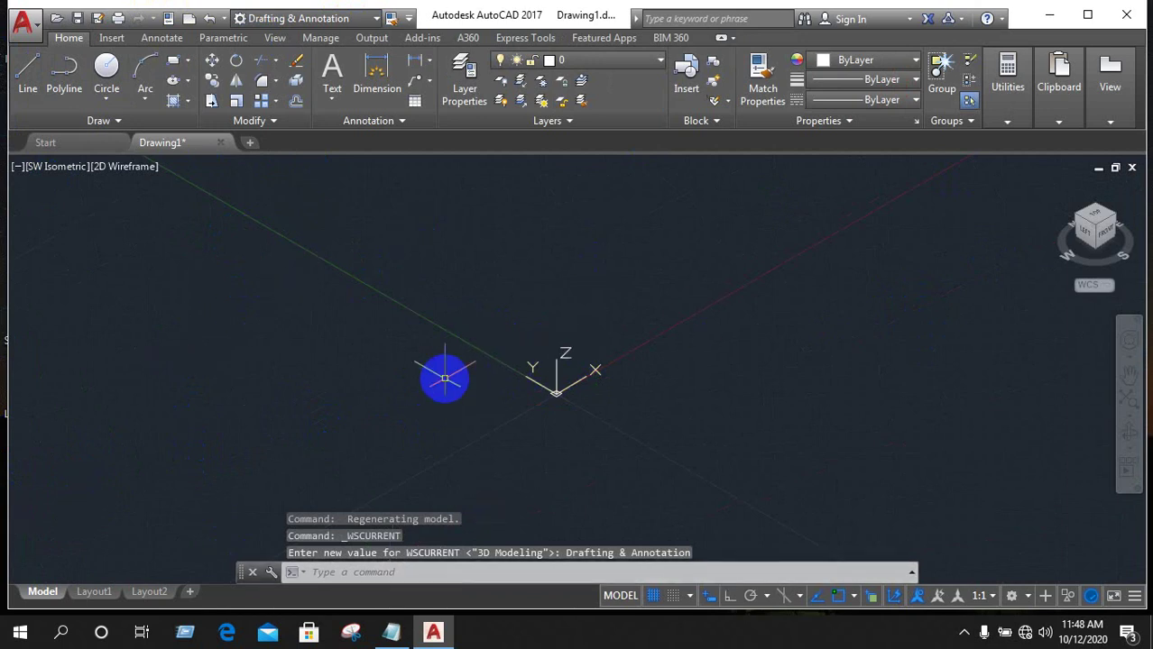
left_click(354, 19)
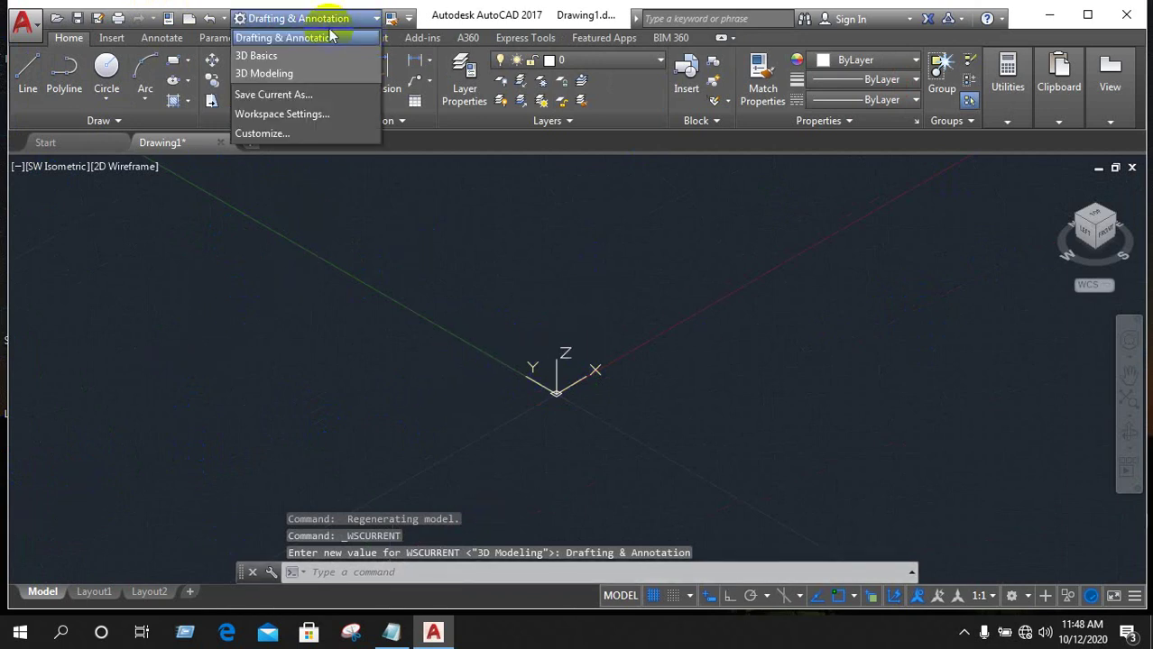
left_click(325, 36)
left_click(1093, 219)
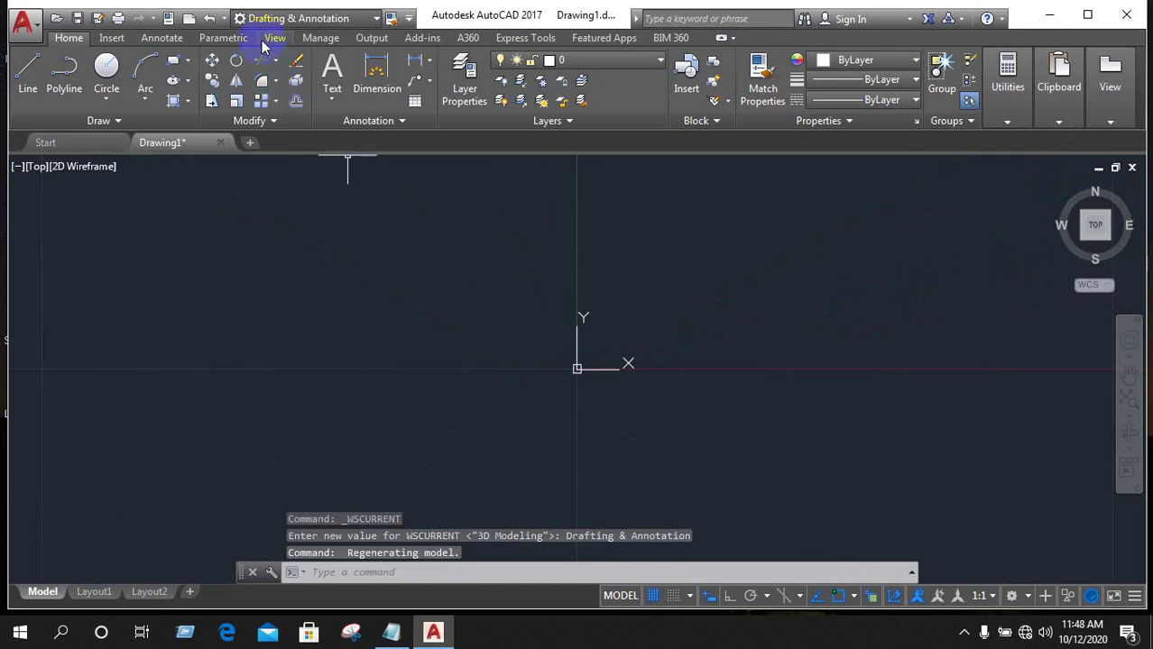
mouse_move(895, 350)
middle_mouse_down()
mouse_move(514, 430)
mouse_move(309, 352)
mouse_move(348, 322)
middle_mouse_up()
mouse_move(308, 392)
middle_mouse_down()
mouse_move(308, 348)
mouse_move(646, 239)
mouse_move(604, 331)
middle_mouse_up()
scroll(798, 199, "up", 4)
middle_click_drag(797, 198, 530, 160)
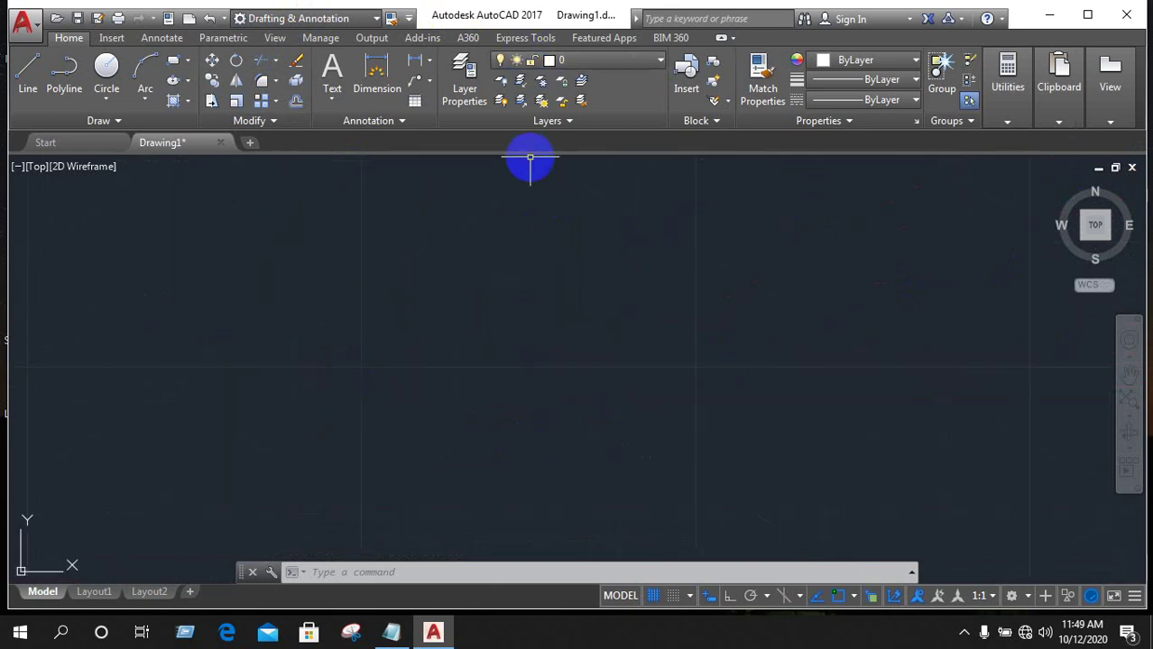
scroll(515, 257, "down", 3)
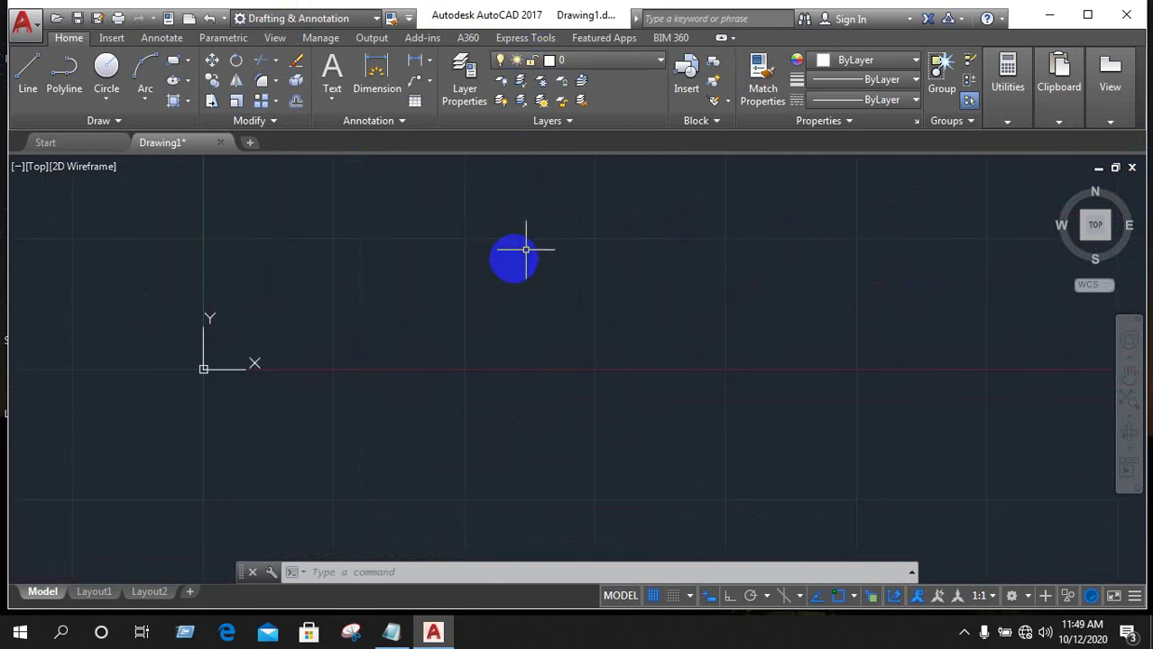
left_click(373, 18)
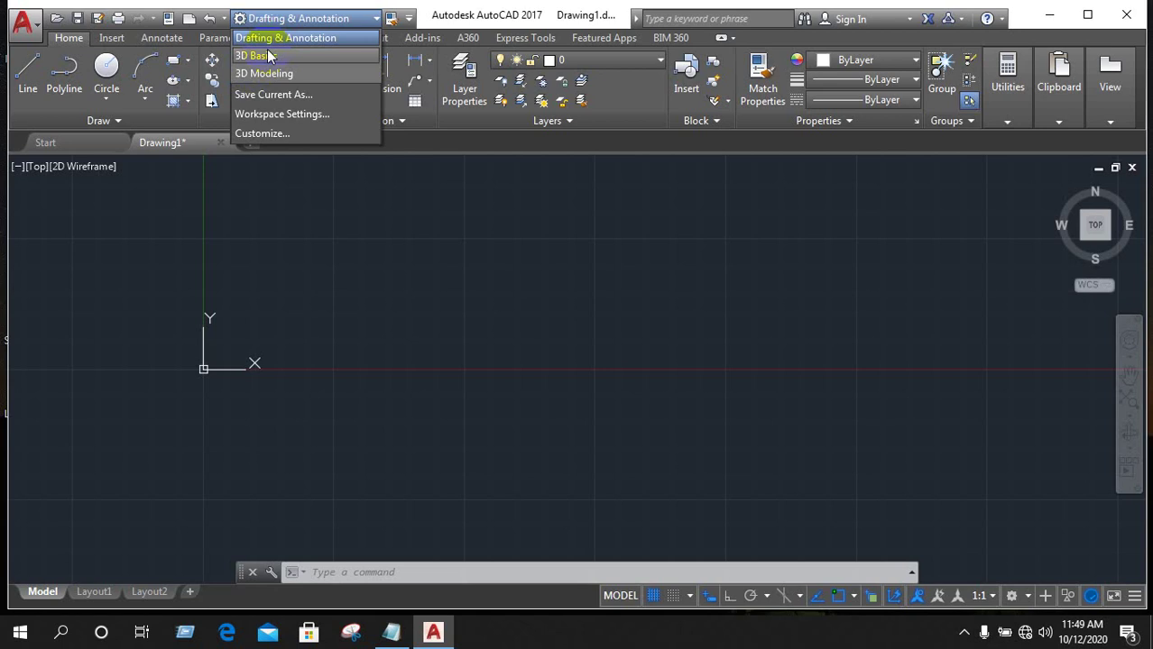
left_click(327, 24)
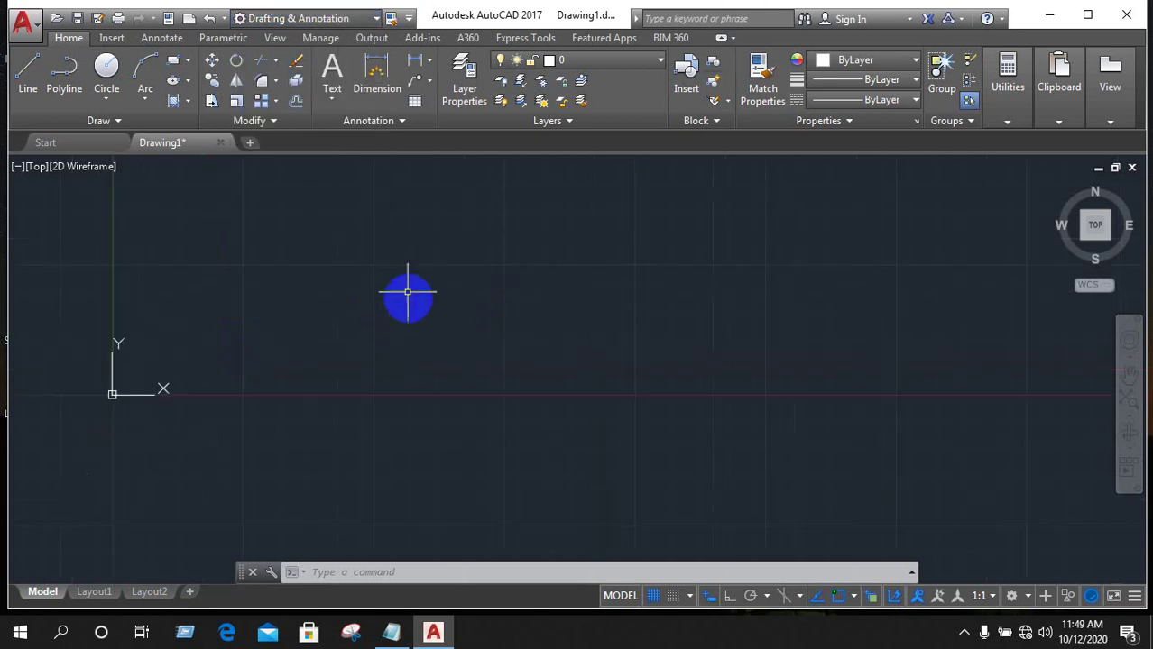
left_click(1094, 225)
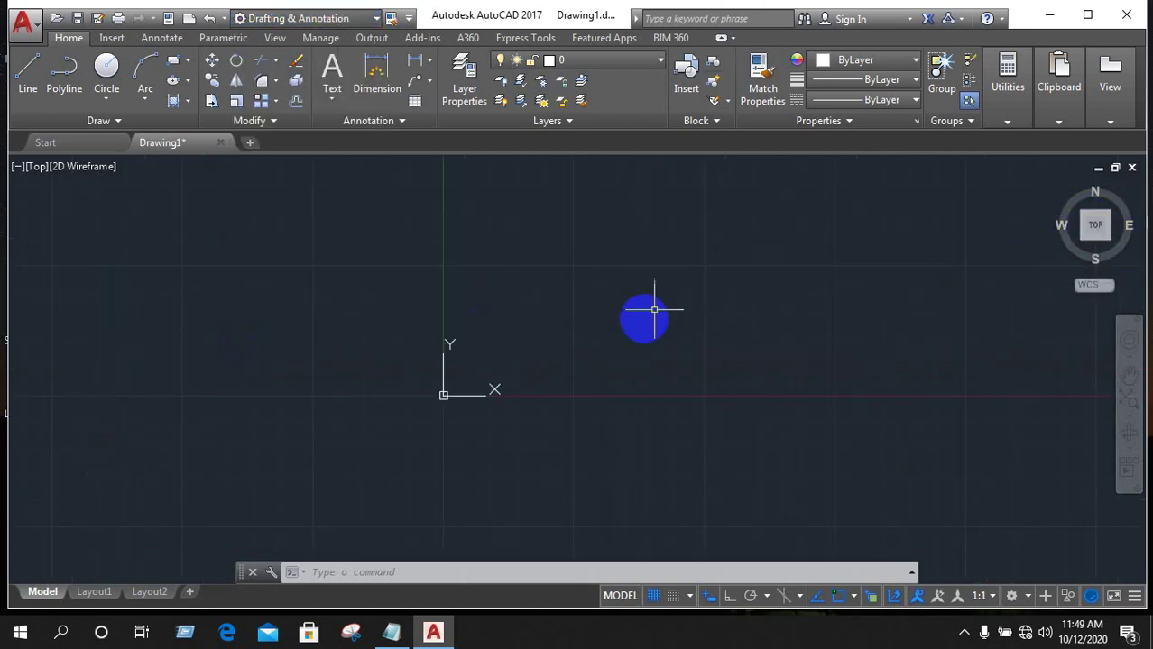
left_click(1094, 224)
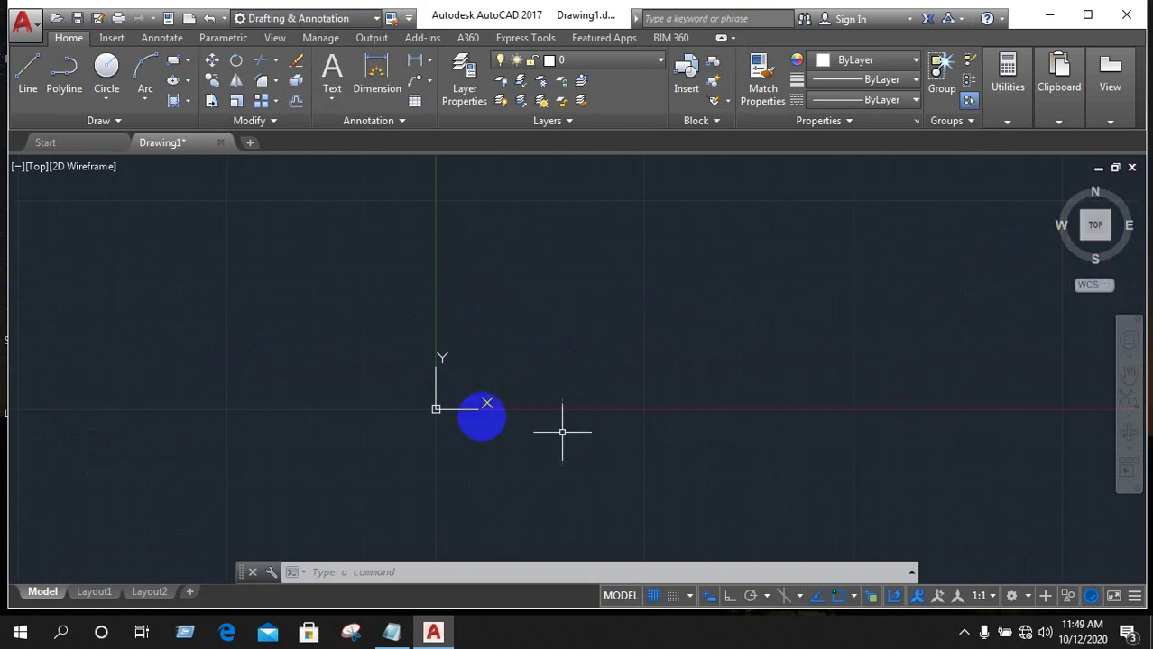
scroll(402, 323, "down", 5)
scroll(402, 323, "down", 1)
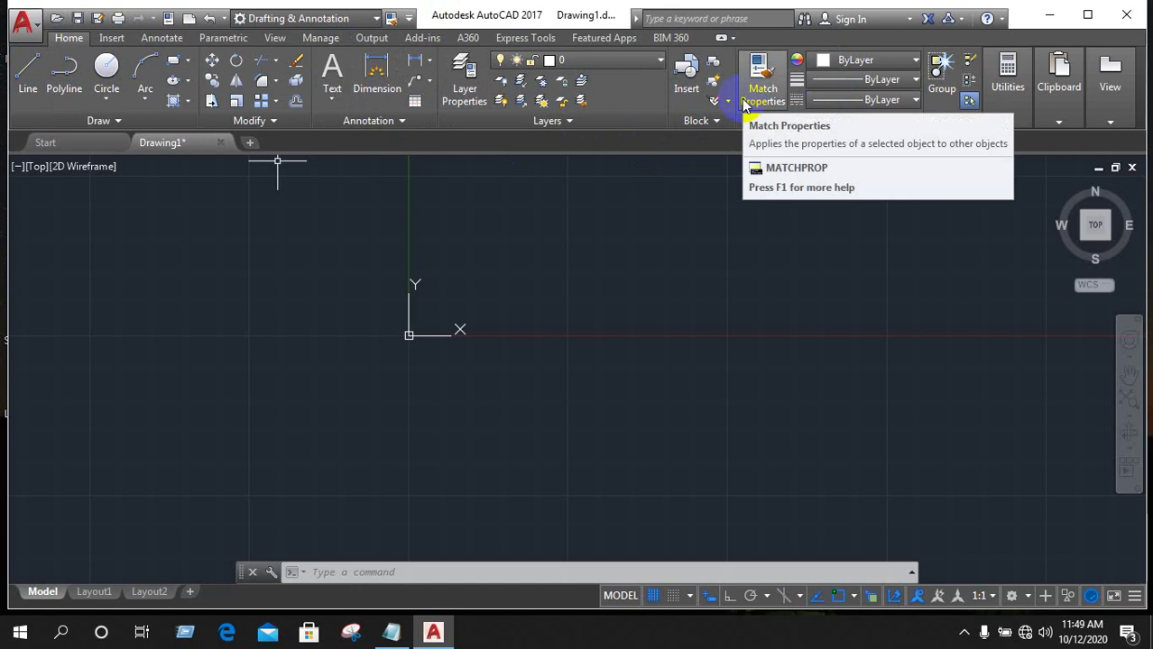
Cycle the ribbon's minimize states through panel buttons and titles until only tab names remain.
left_click(417, 186)
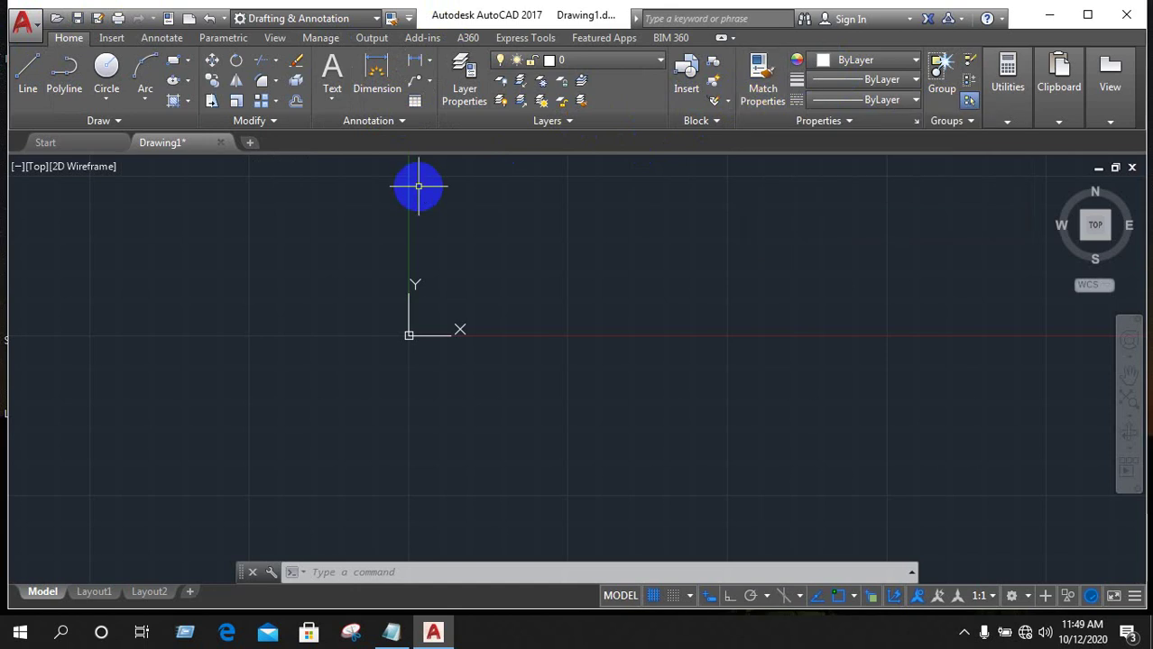
left_click(286, 214)
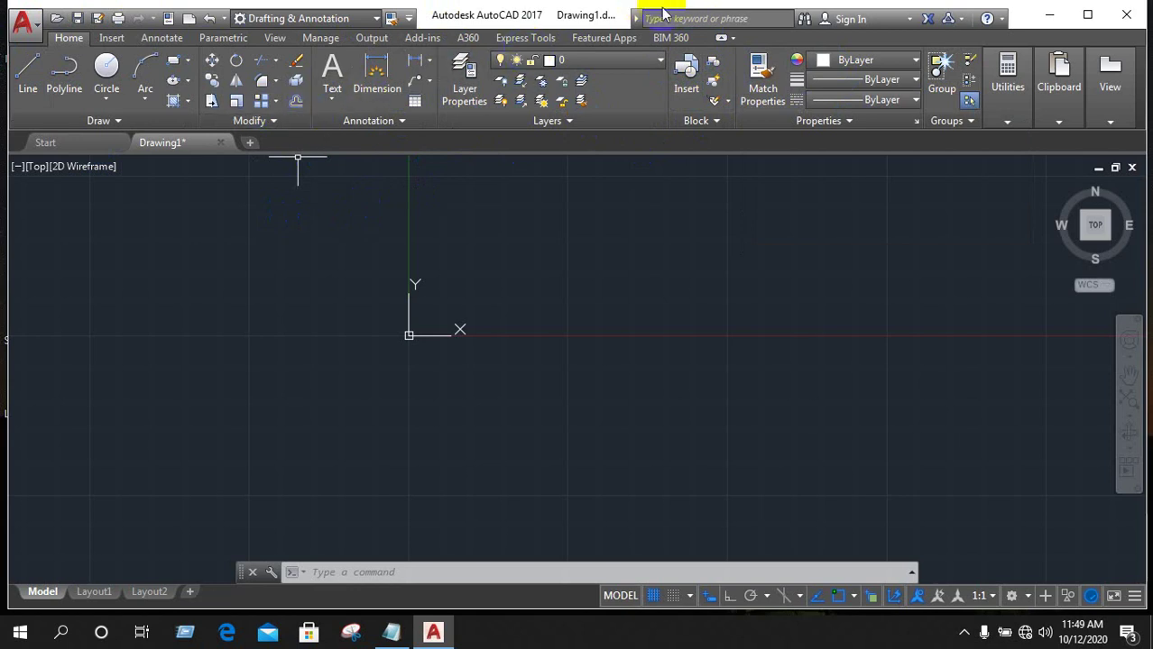
left_click(732, 39)
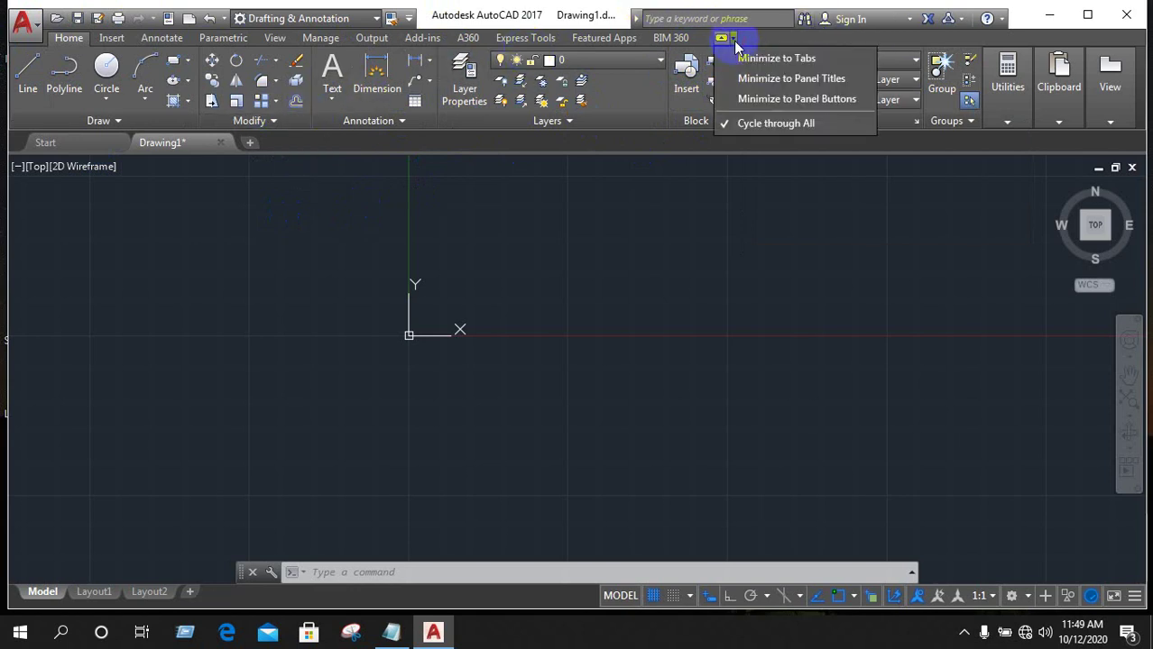
left_click(728, 38)
left_click(729, 38)
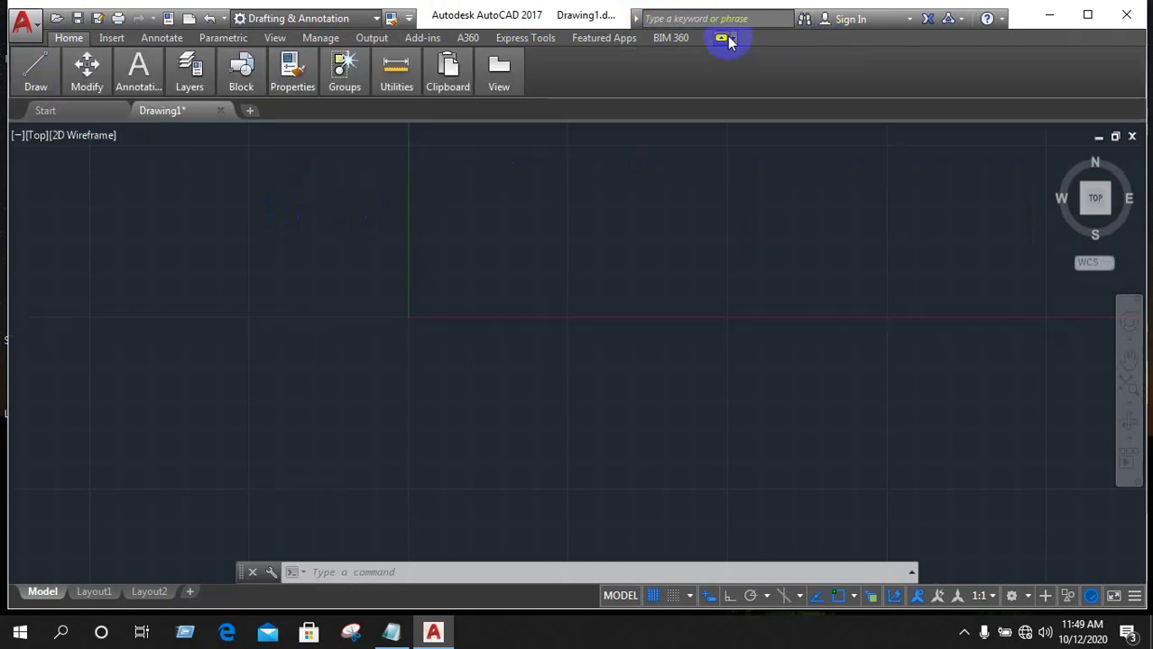
left_click(728, 38)
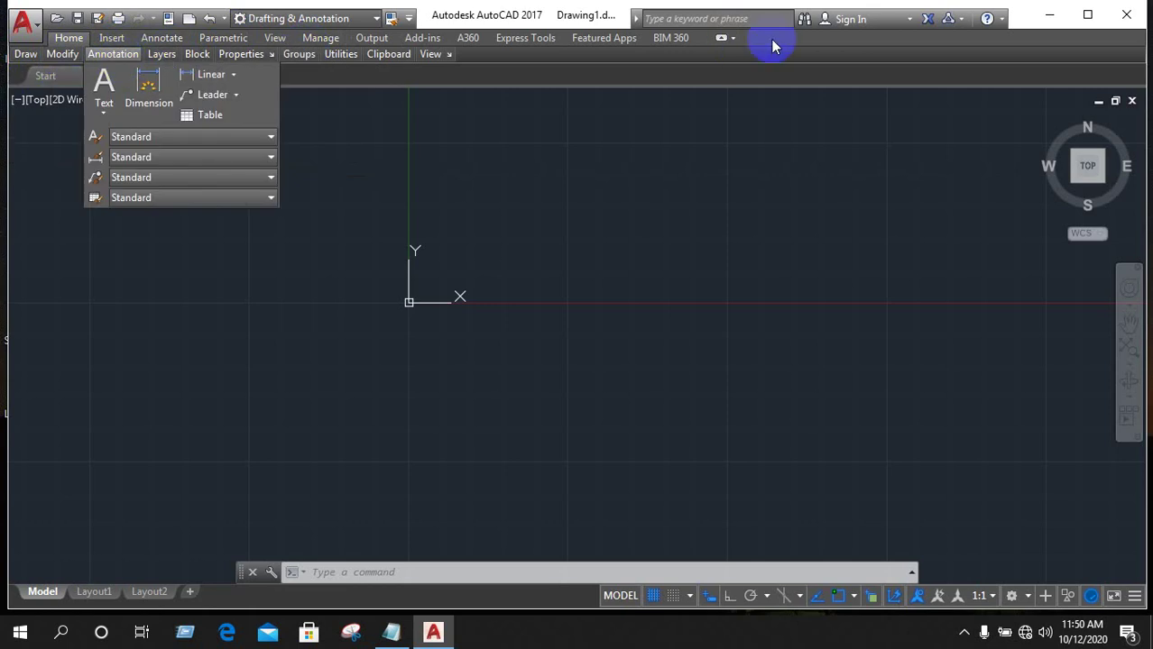
left_click(722, 38)
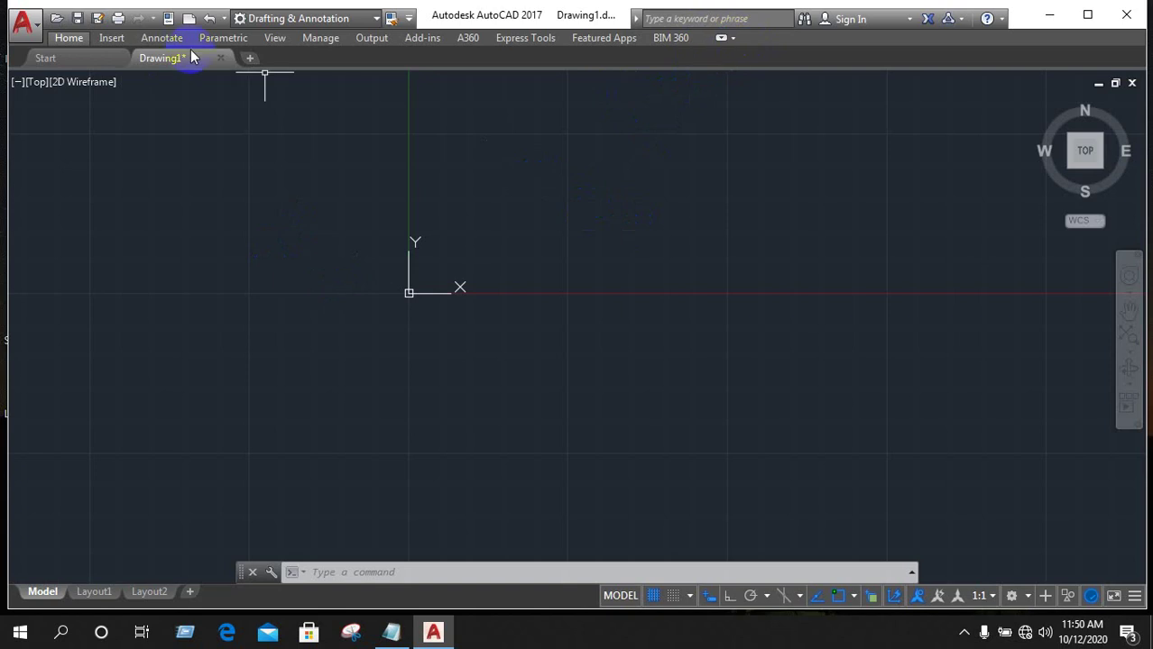
Expand the ribbon to full panels, then float the Draw panel out and dock it back.
left_click(720, 38)
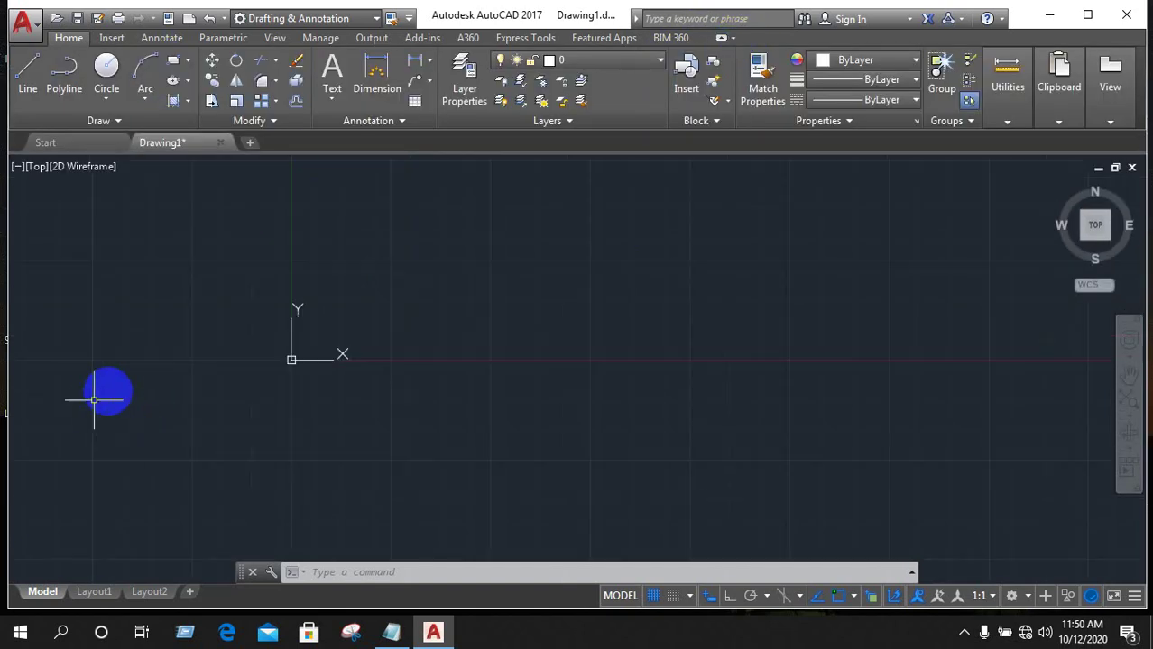
scroll(430, 376, "up", 1)
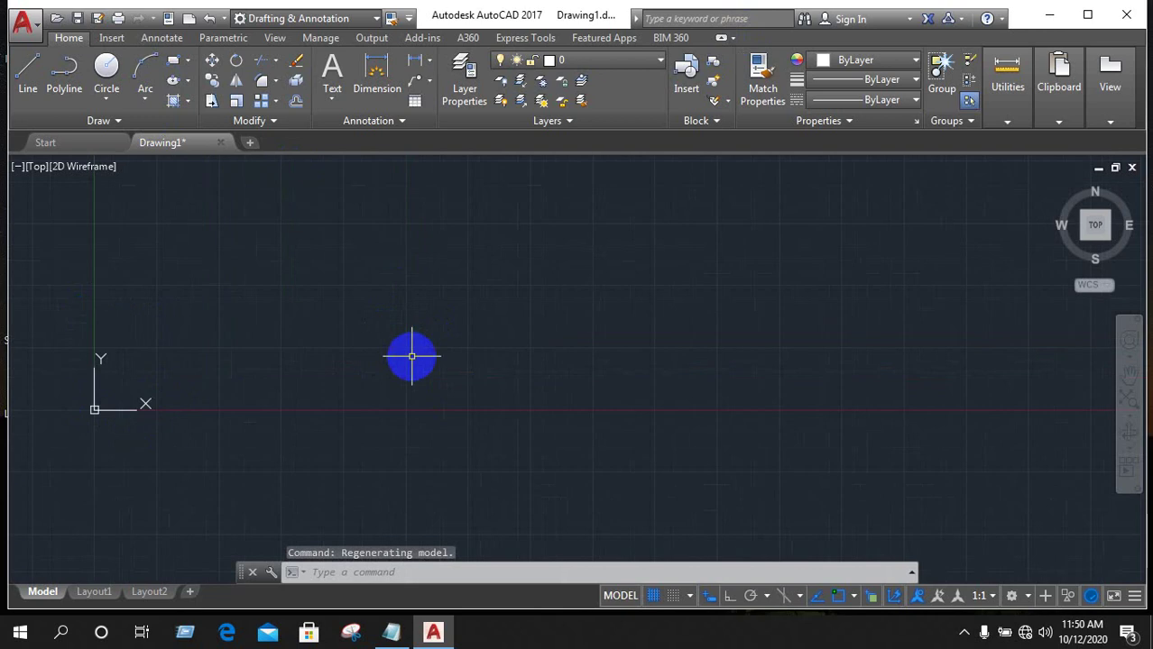
scroll(411, 356, "down", 1)
left_click_drag(167, 120, 335, 257)
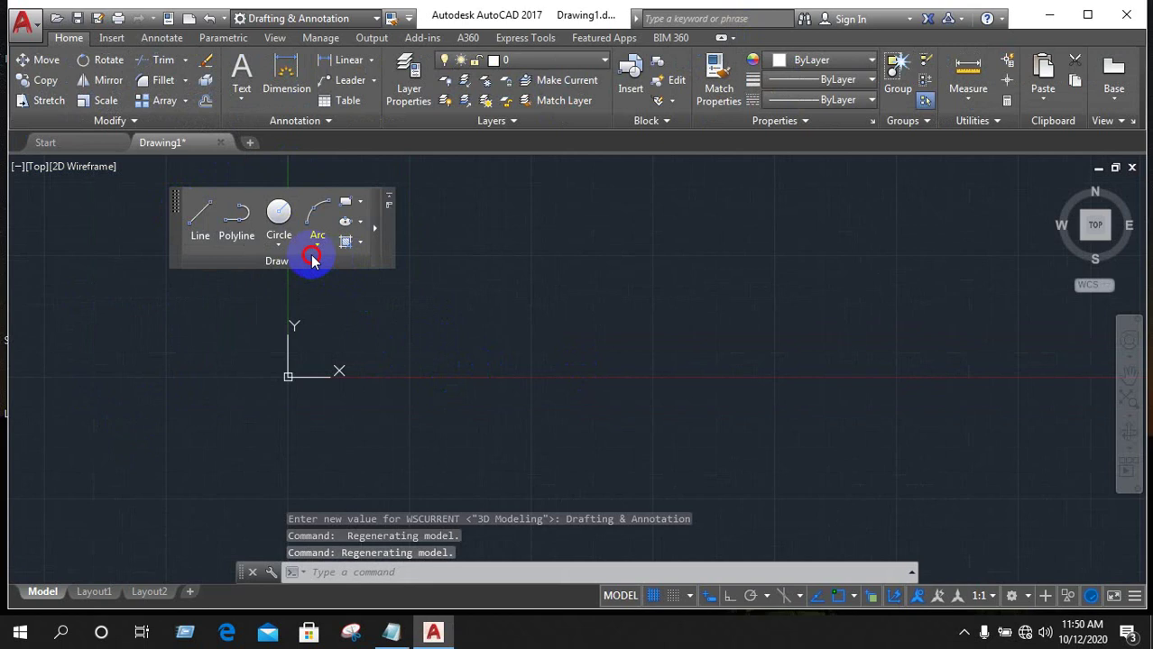
left_click_drag(307, 257, 65, 111)
type("r")
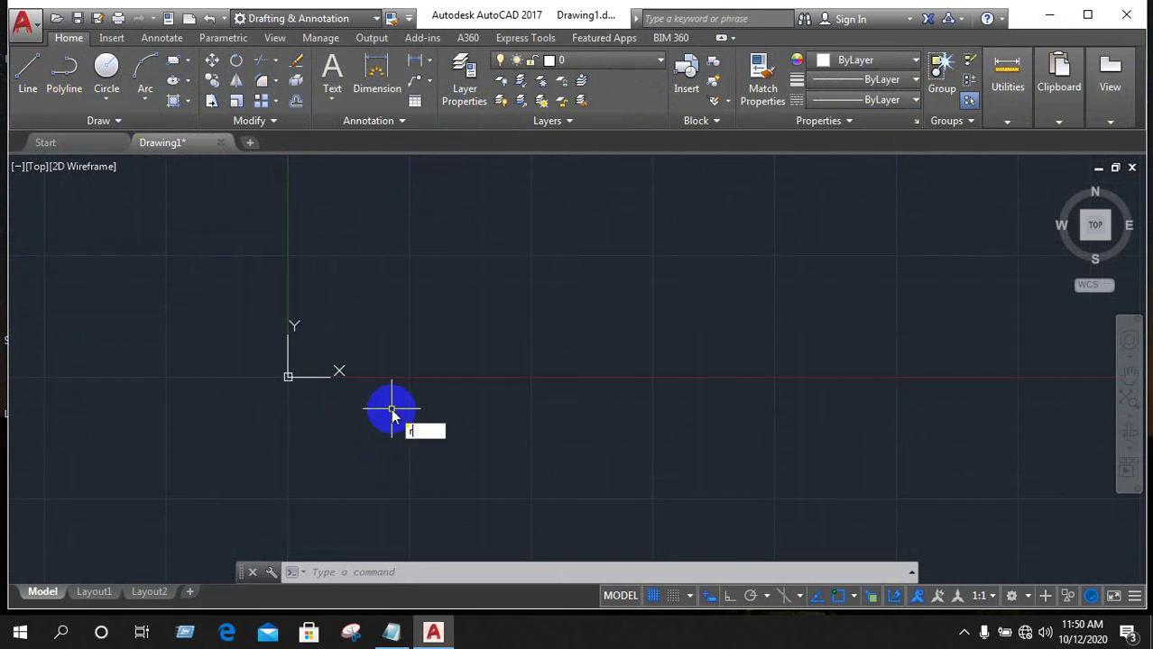
type("ibb")
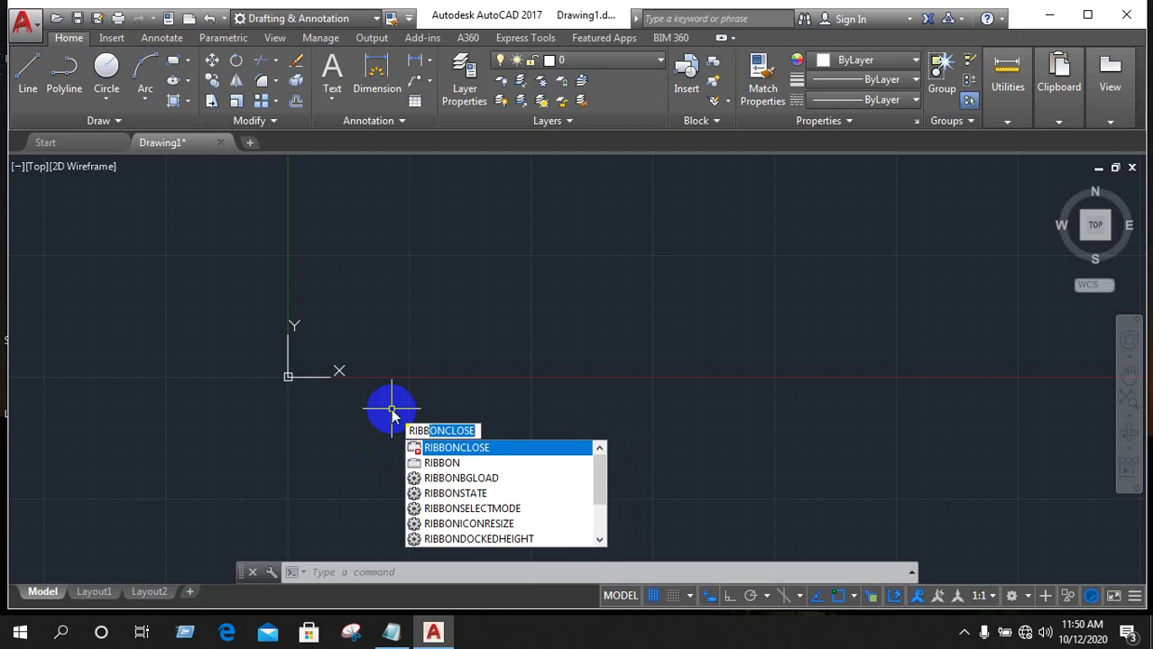
left_click(494, 451)
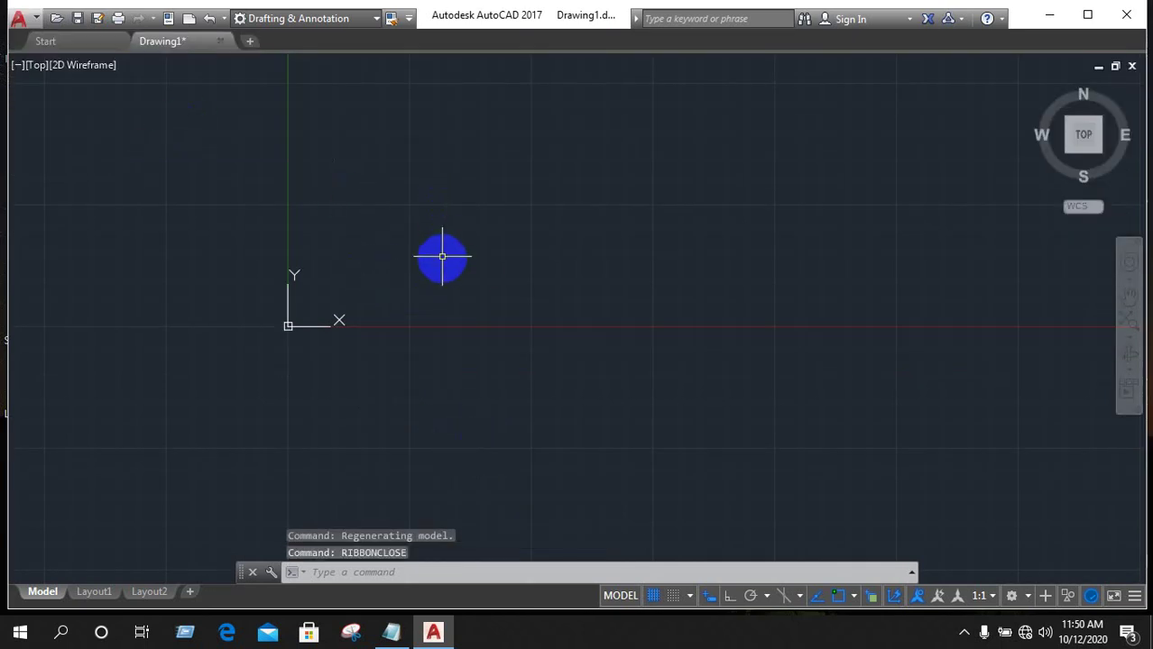
type("ribb")
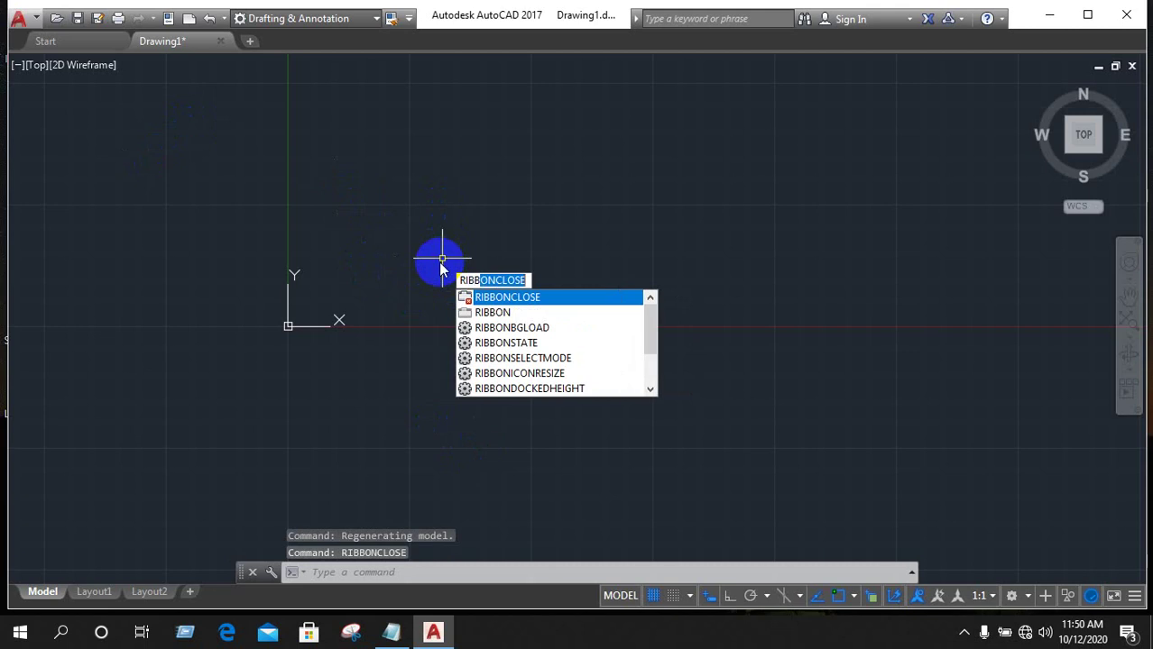
left_click(469, 313)
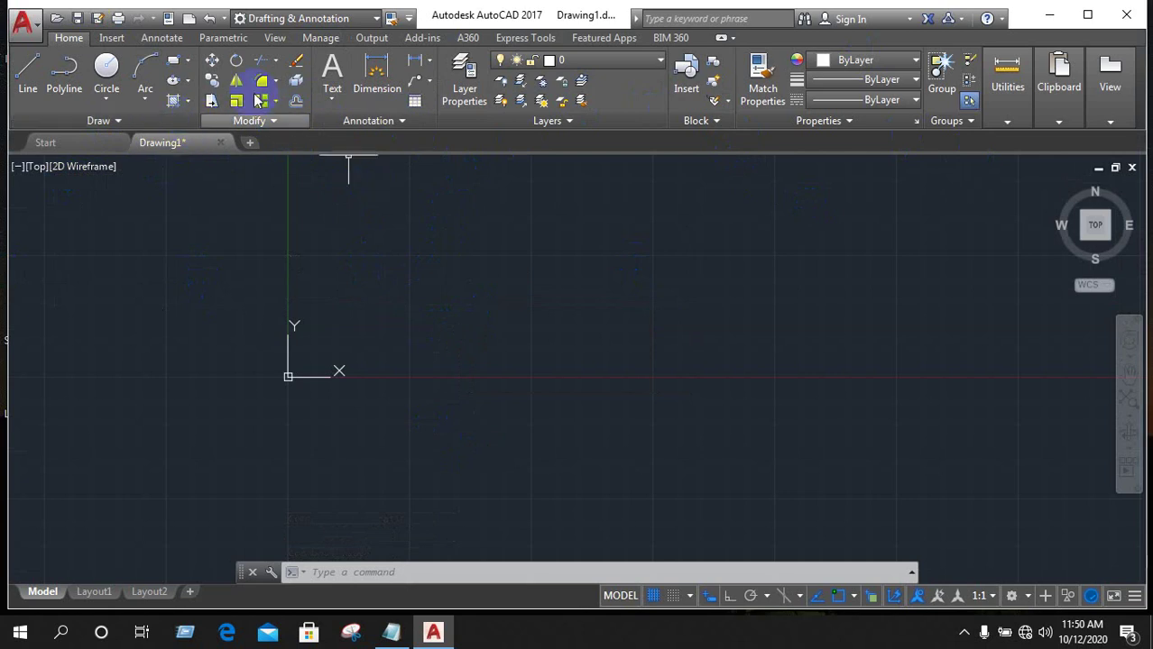
Hide the Home and Insert tabs through the ribbon's Show Tabs menu.
right_click(208, 119)
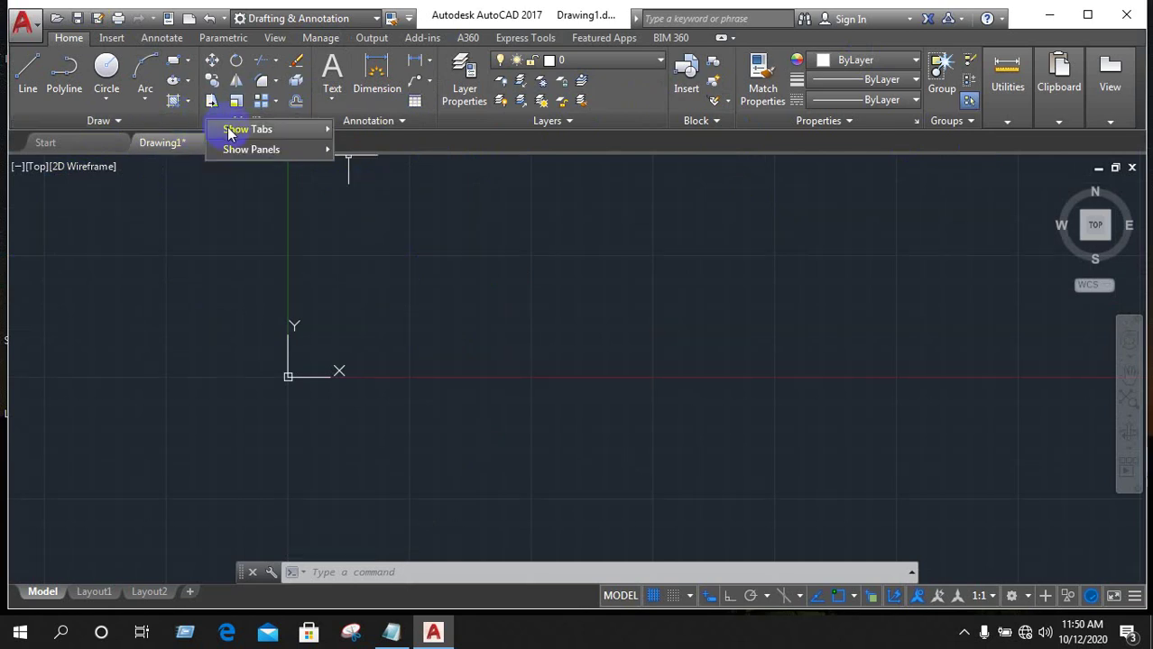
mouse_move(248, 129)
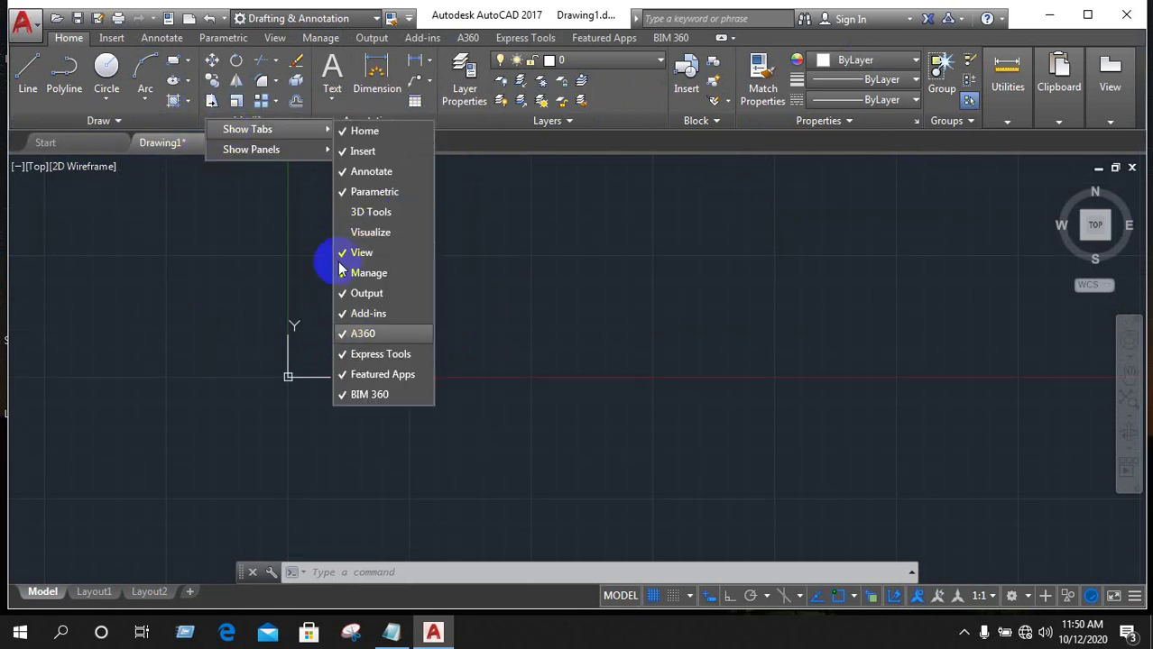
left_click(346, 134)
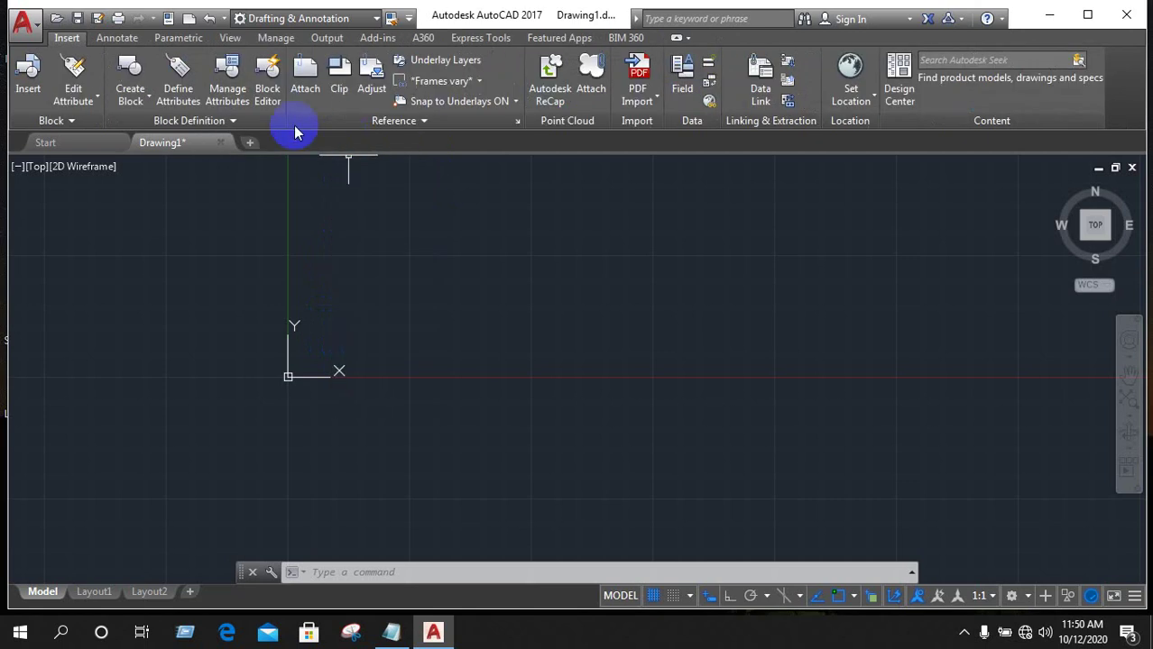
right_click(295, 129)
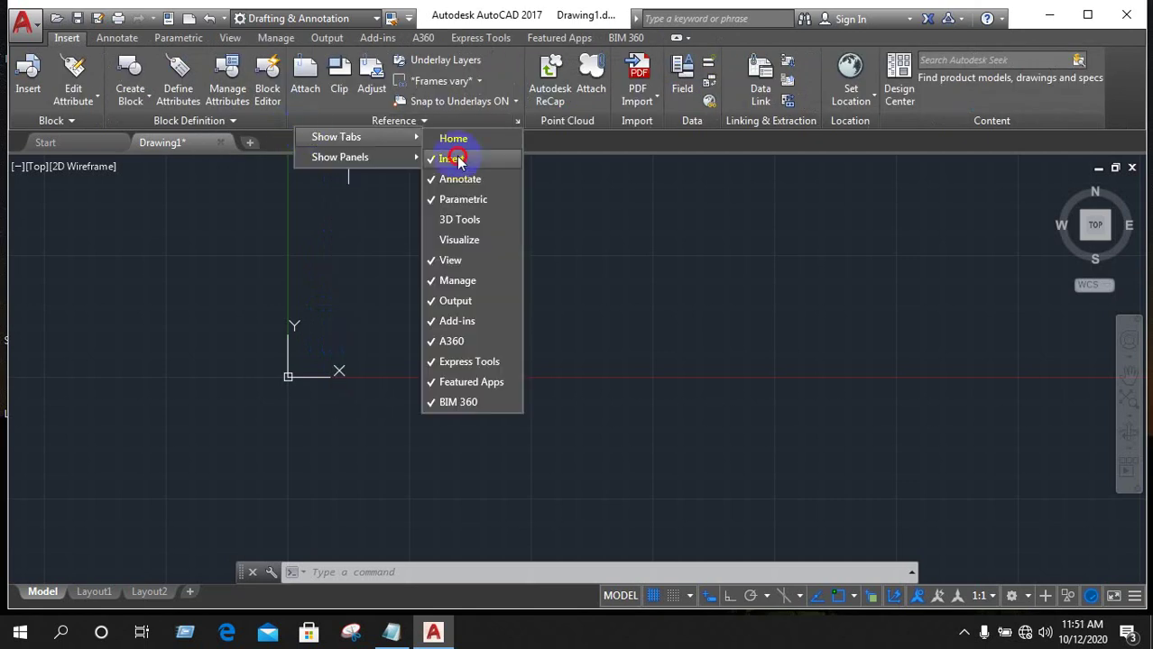
left_click(458, 158)
Restore the Insert and Home tabs and switch the ribbon back to Home.
right_click(317, 118)
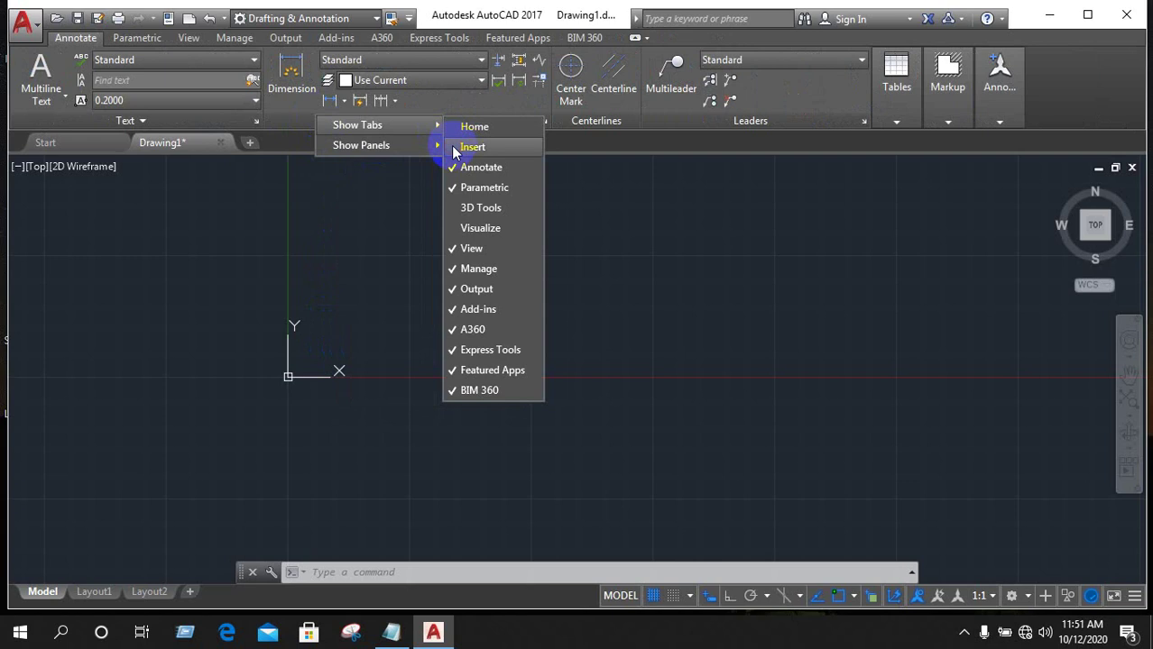
left_click(454, 147)
right_click(312, 134)
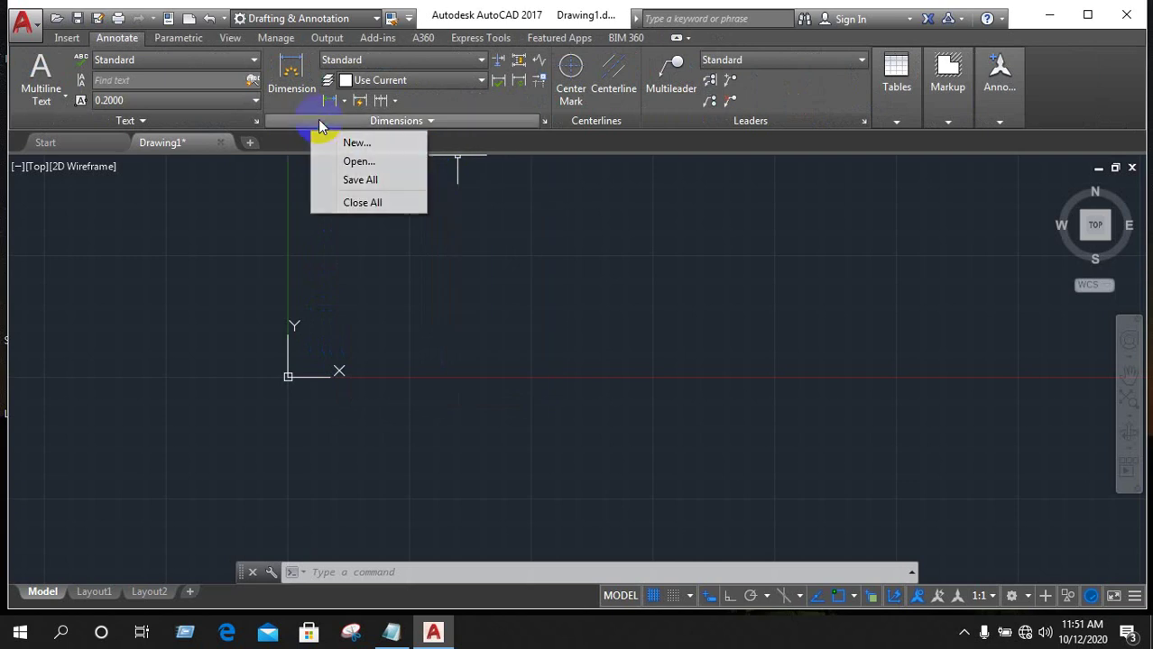
right_click(316, 120)
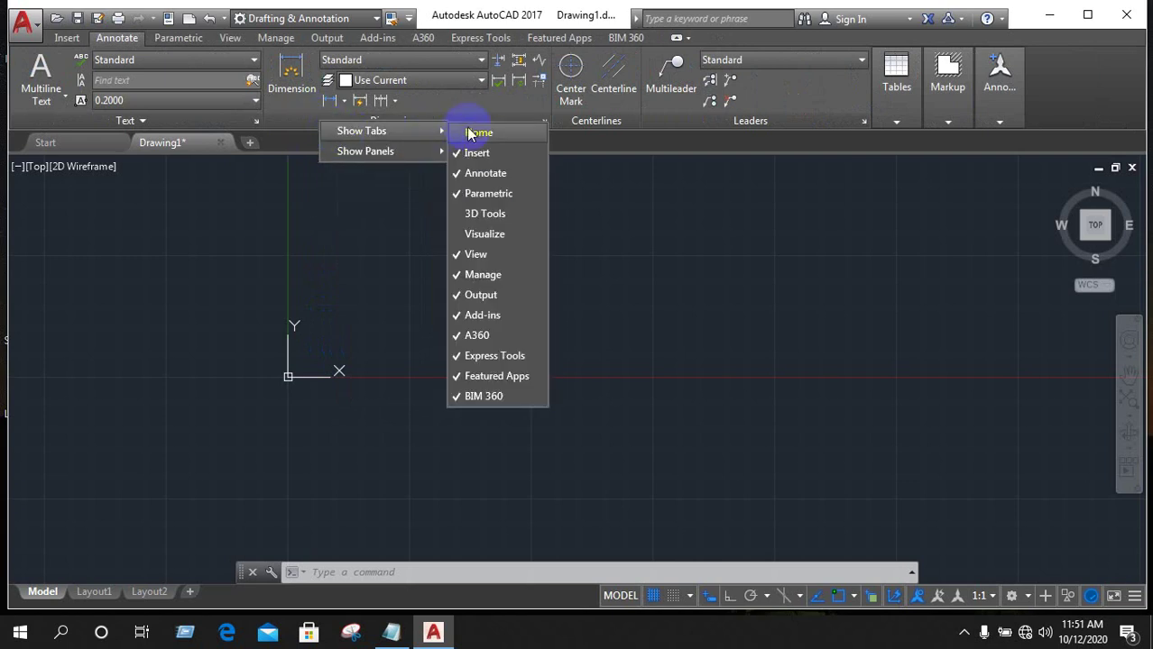
left_click(469, 134)
left_click(85, 45)
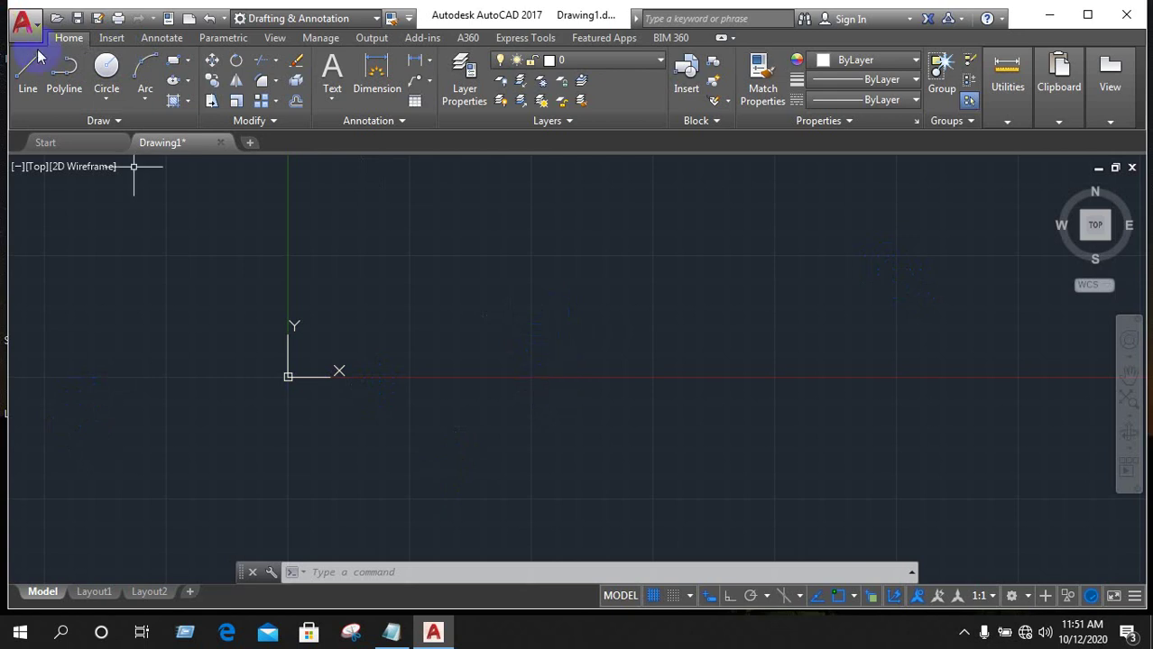
Hide the Home and Insert tabs again so Annotate leads the ribbon.
right_click(194, 119)
mouse_move(236, 131)
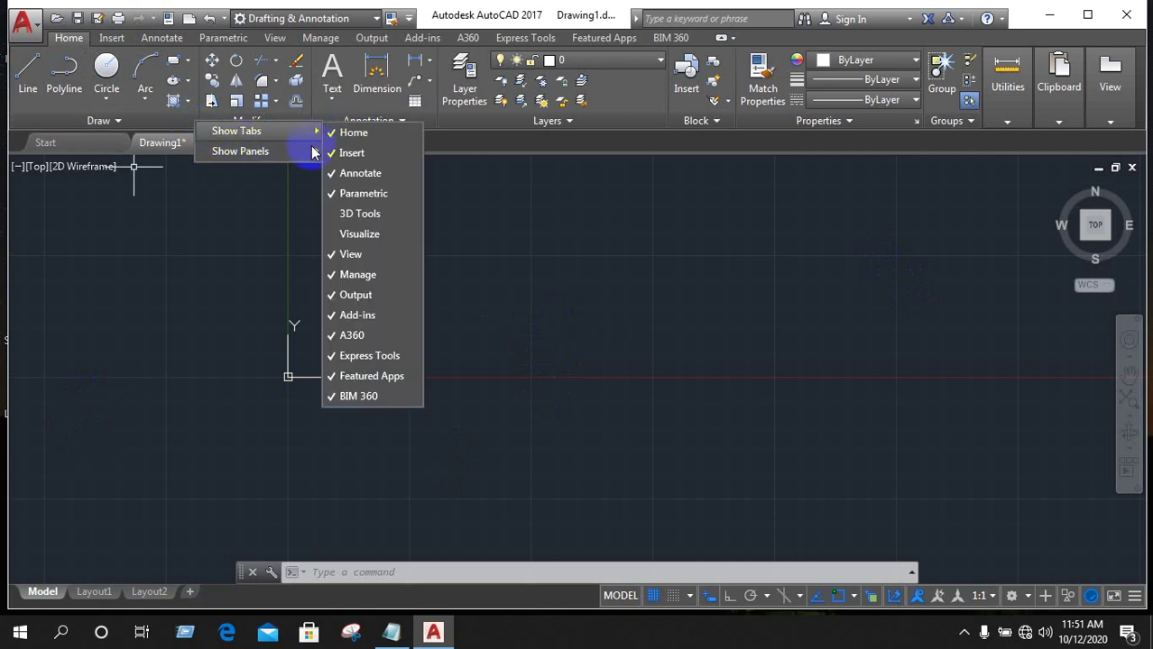
left_click(333, 133)
right_click(285, 121)
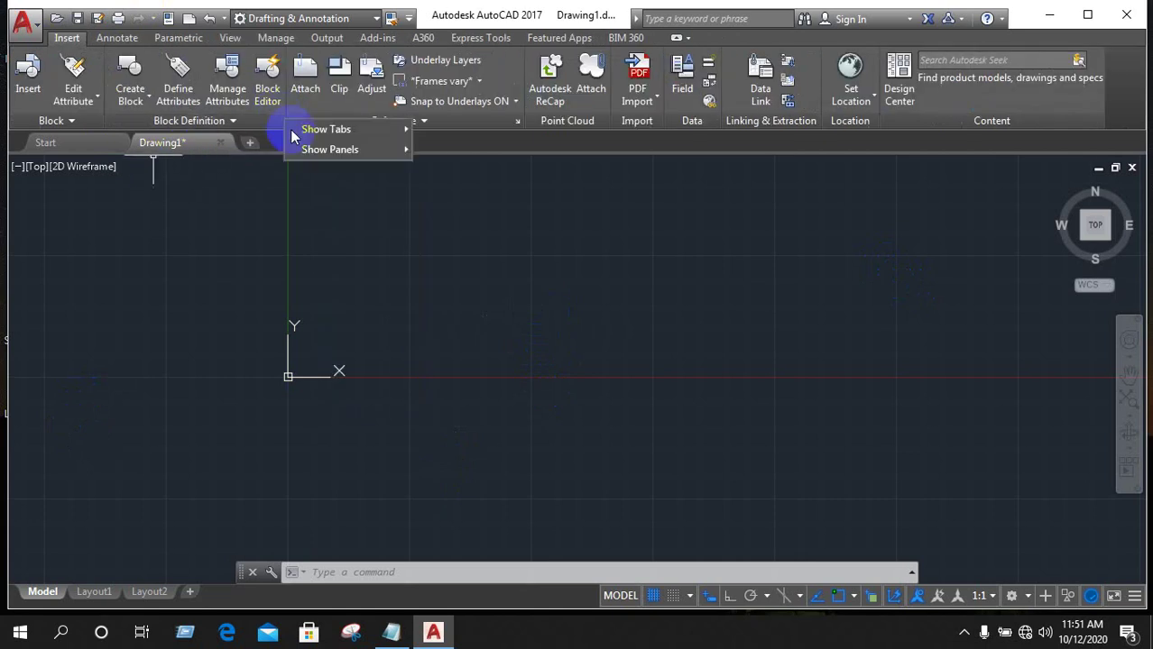
mouse_move(325, 129)
left_click(431, 150)
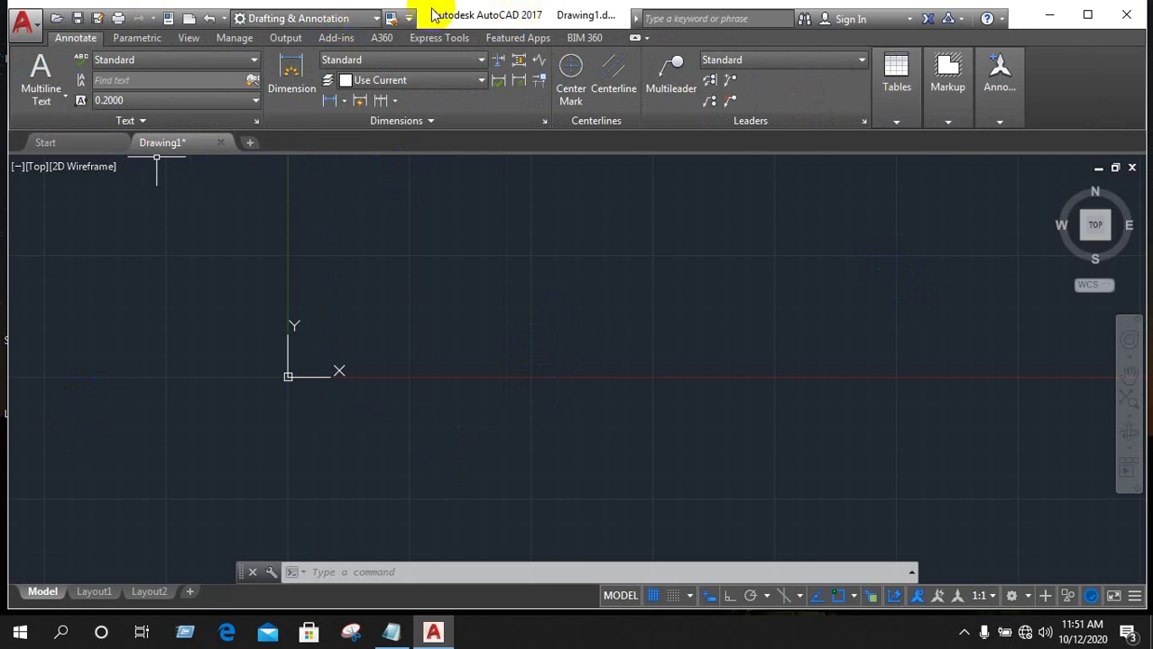
Switch to 3D Modeling and back to Drafting & Annotation, bringing back the Home and Insert tabs.
left_click(371, 18)
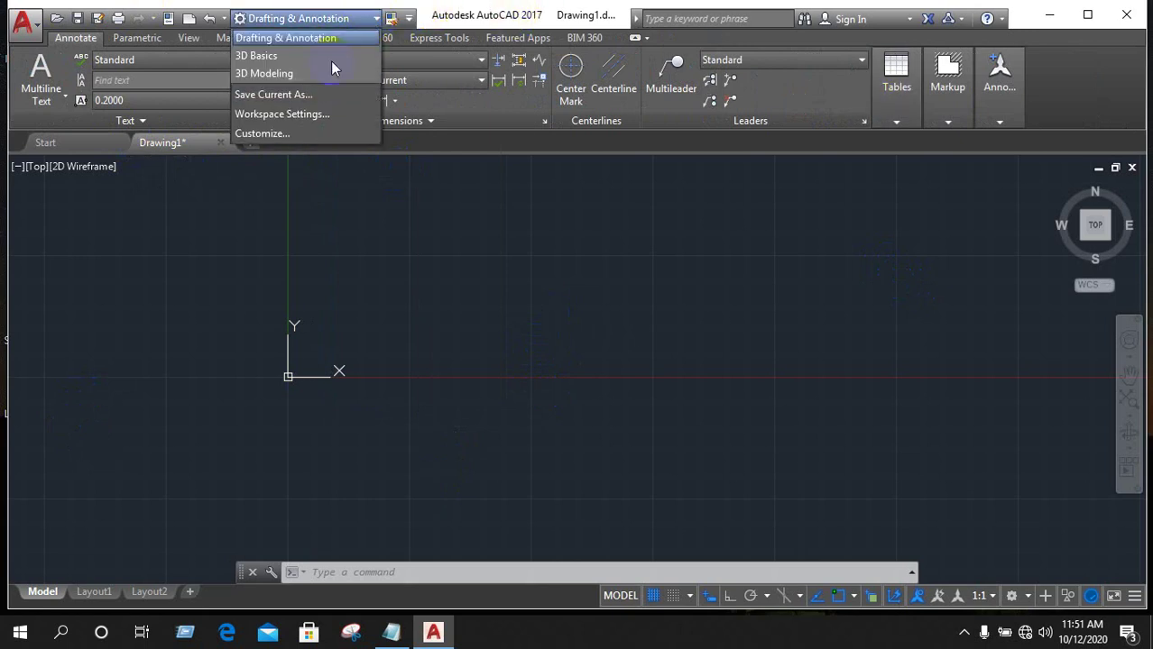
left_click(269, 72)
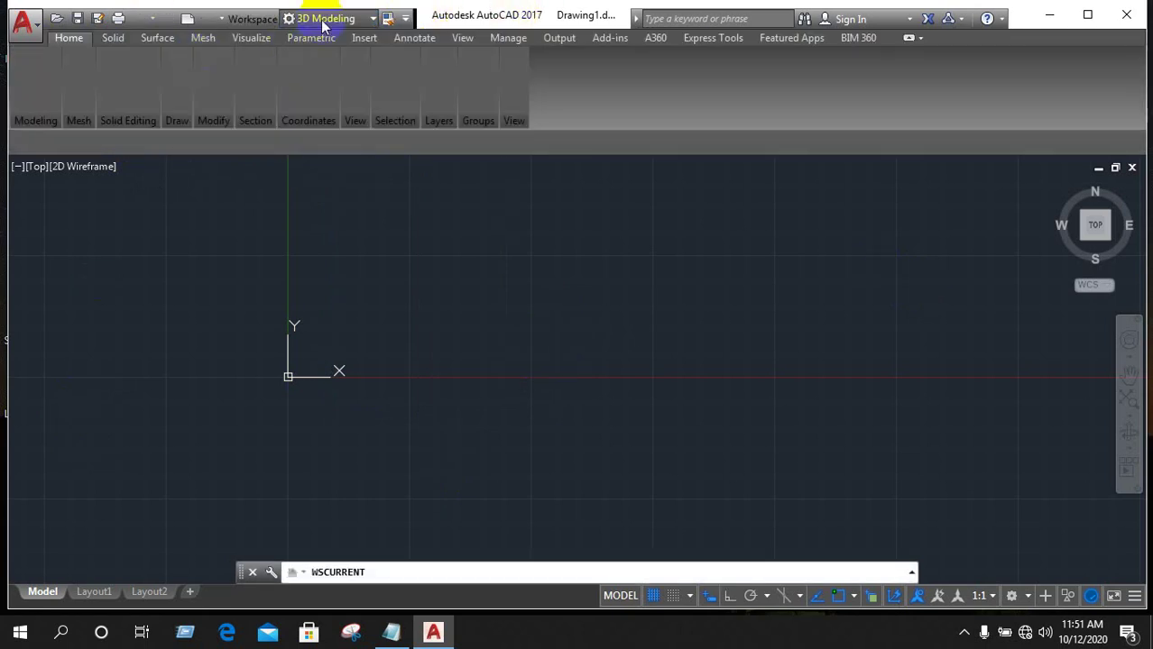
left_click(371, 18)
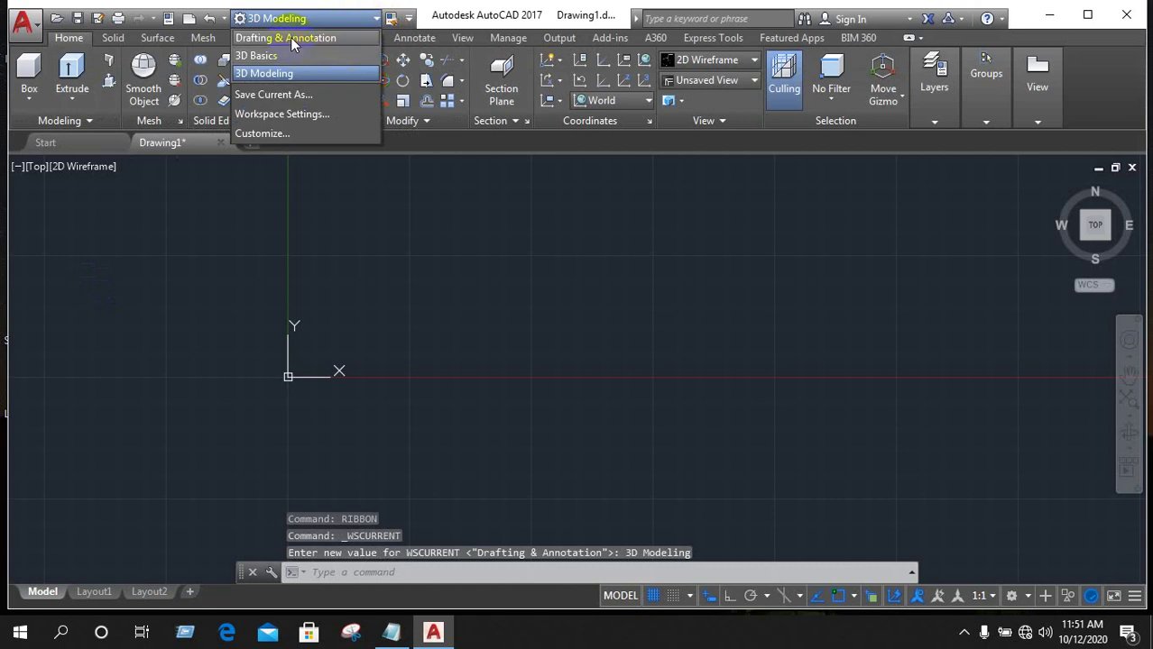
left_click(286, 38)
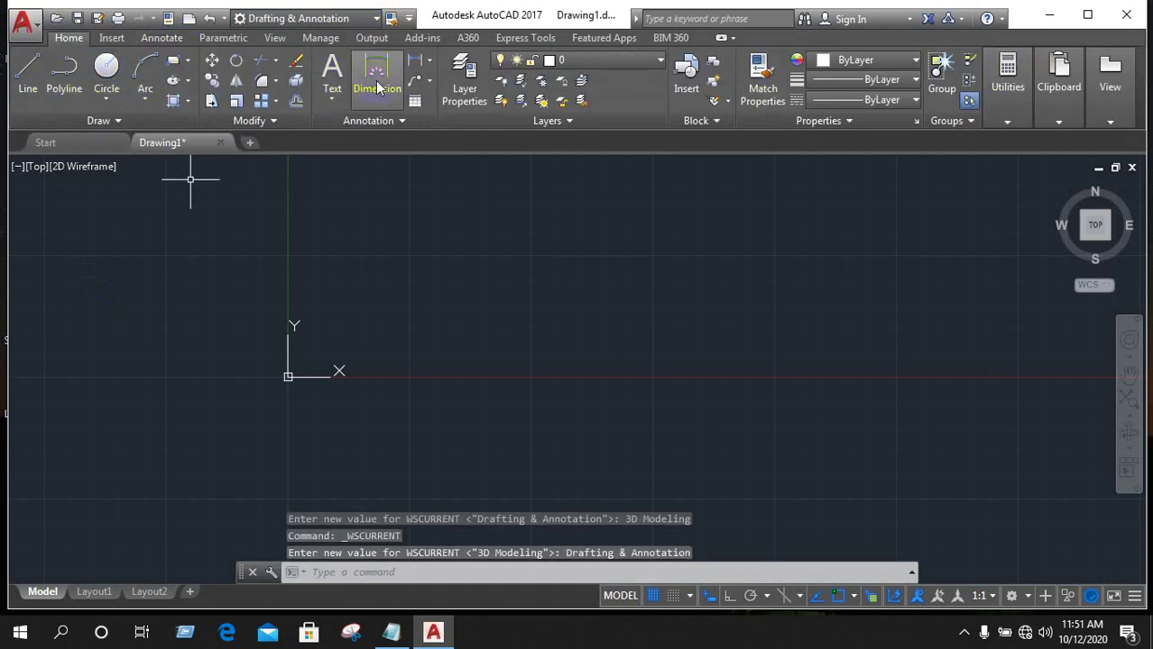
left_click(252, 144)
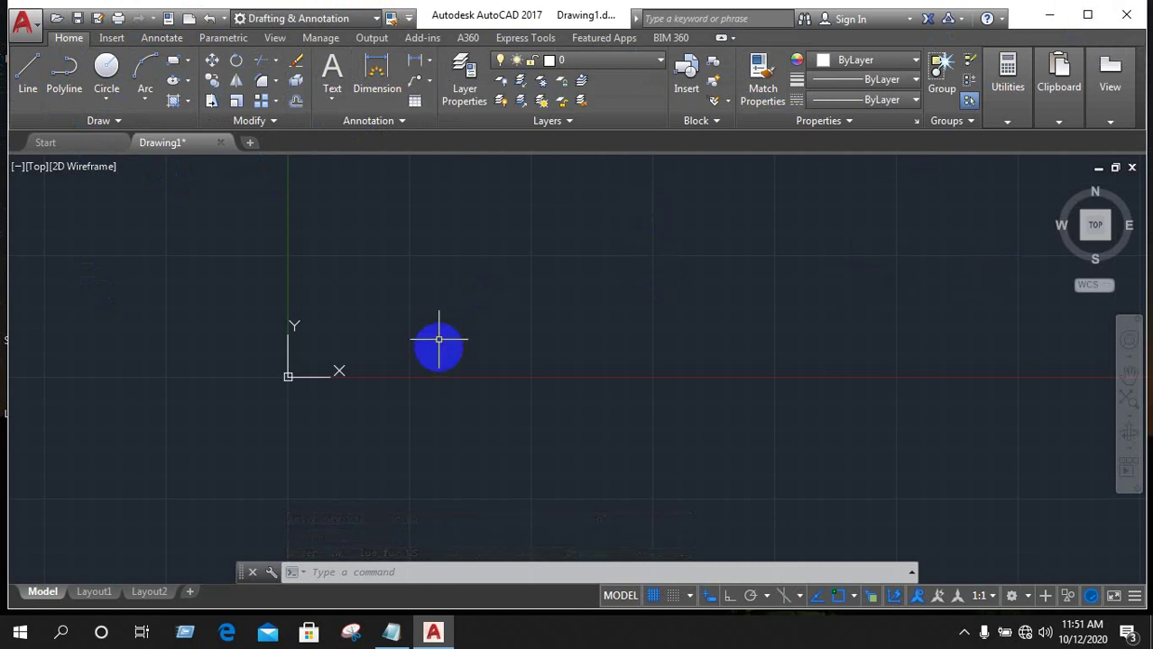
Run RIBBONCLOSE, then use MENU to load the acad customization file from Support.
type("r")
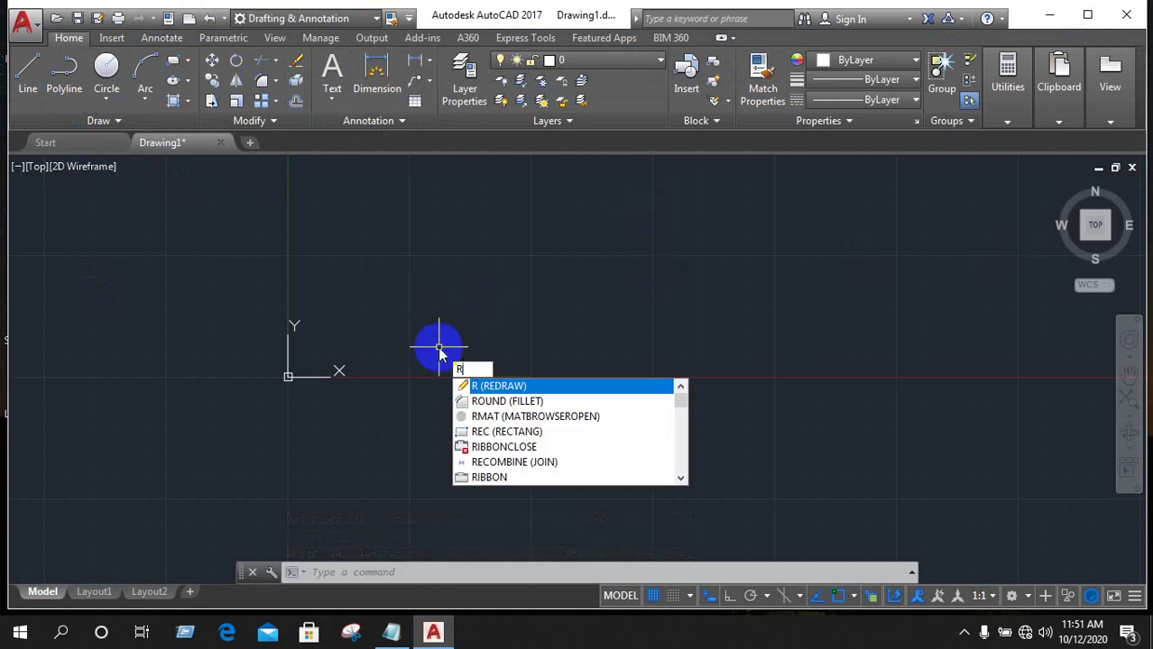
type("ibb")
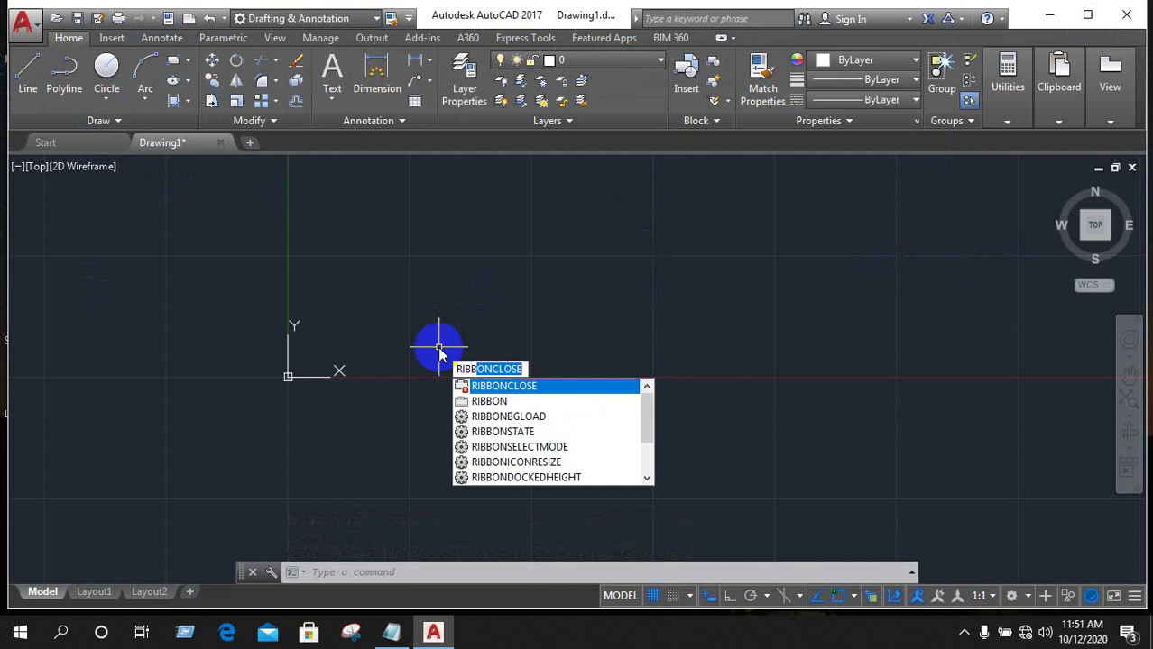
key("Return")
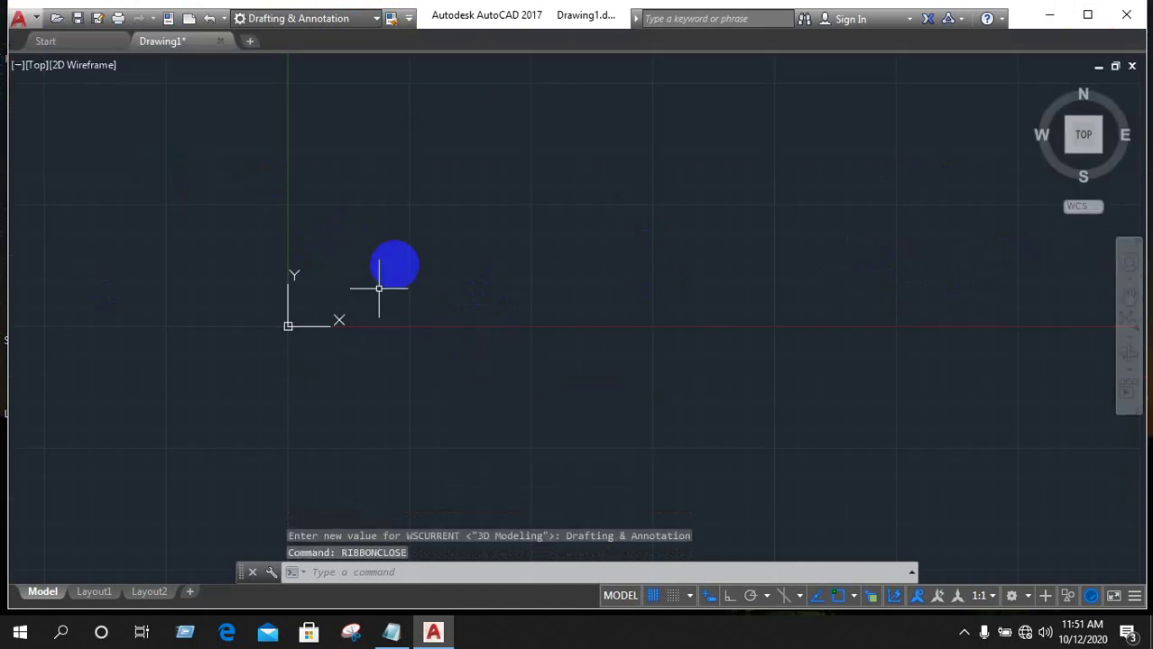
type("Me")
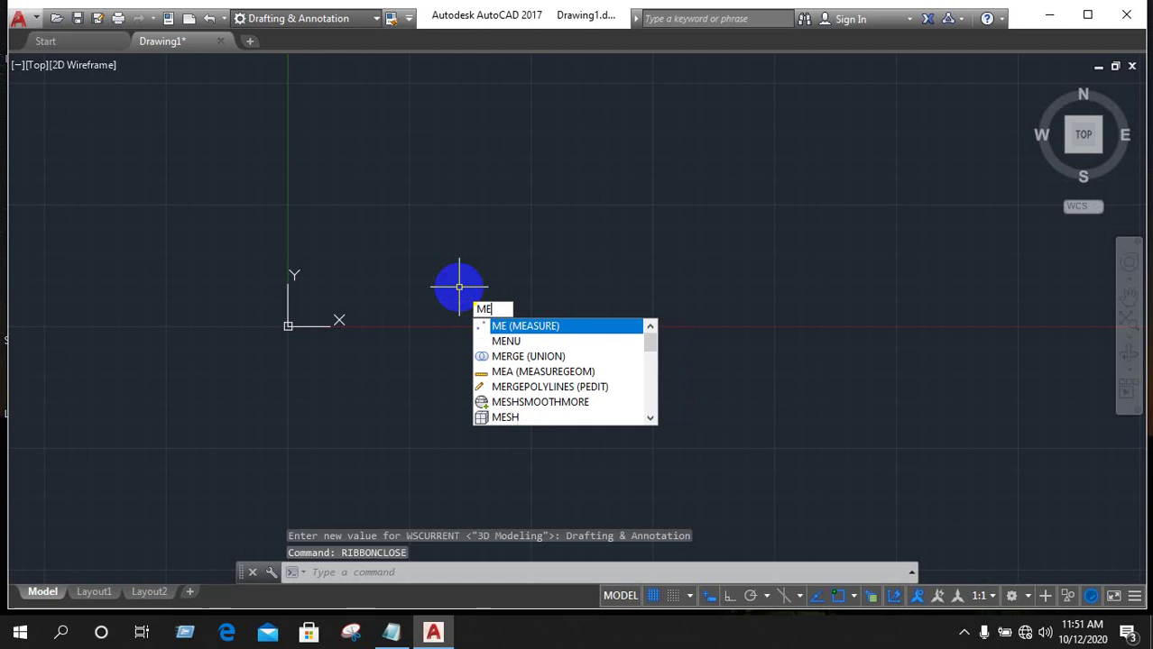
type("nu")
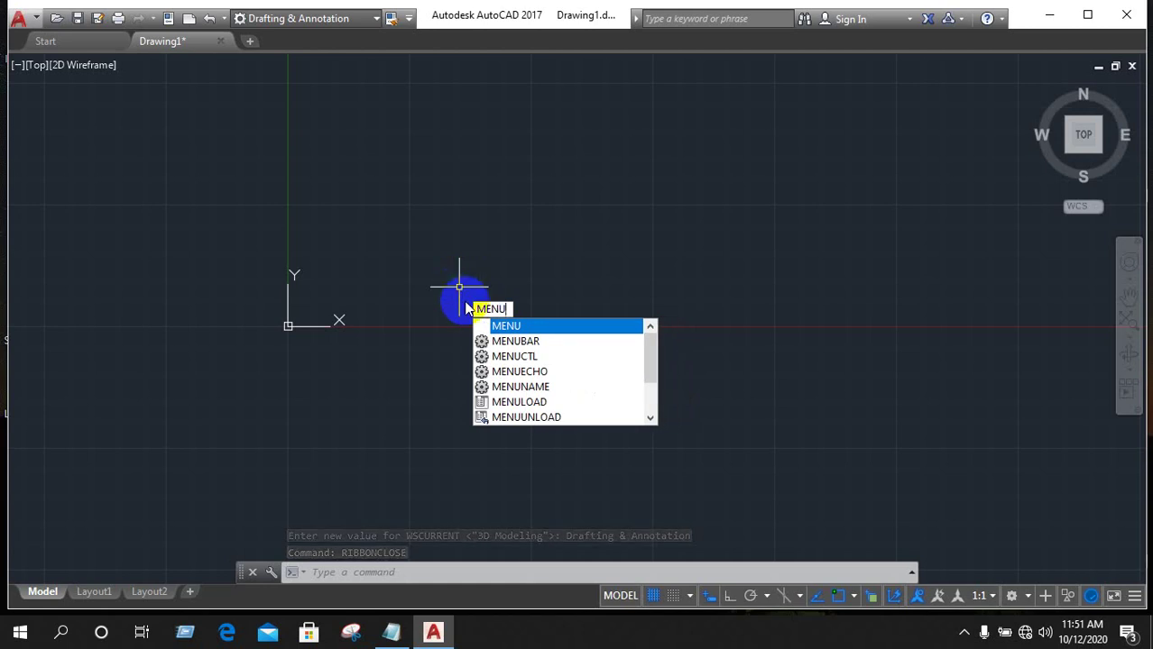
key("Return")
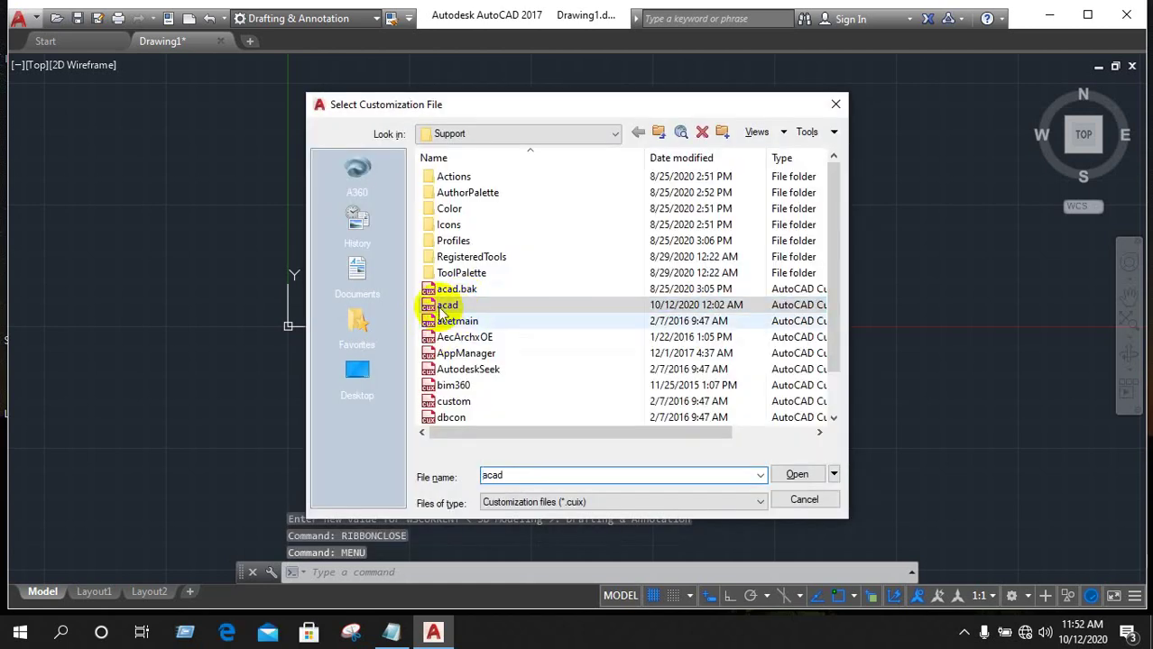
left_click(442, 311)
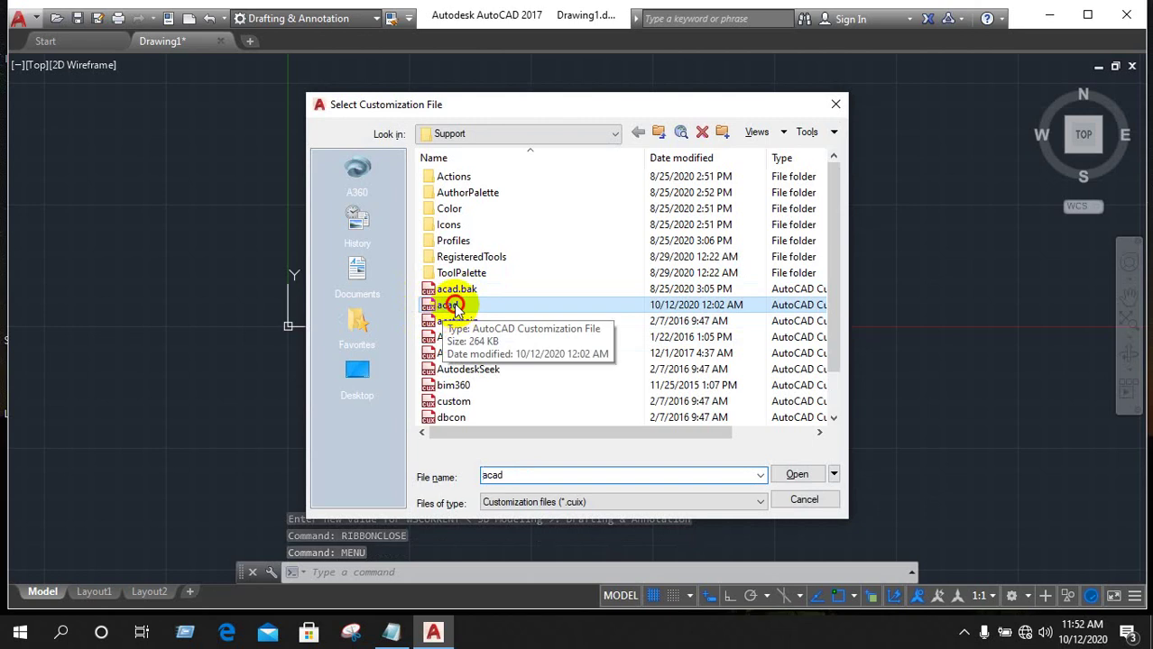
left_click(796, 475)
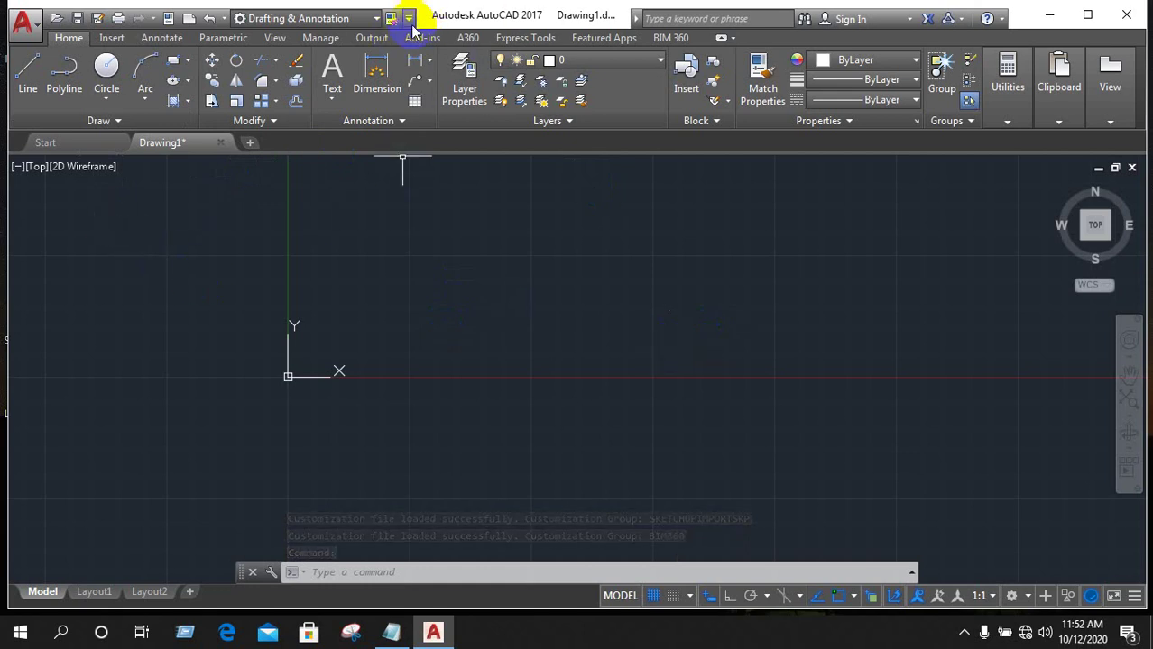
Check Open in the Quick Access Toolbar customization list to add an Open button.
left_click(409, 18)
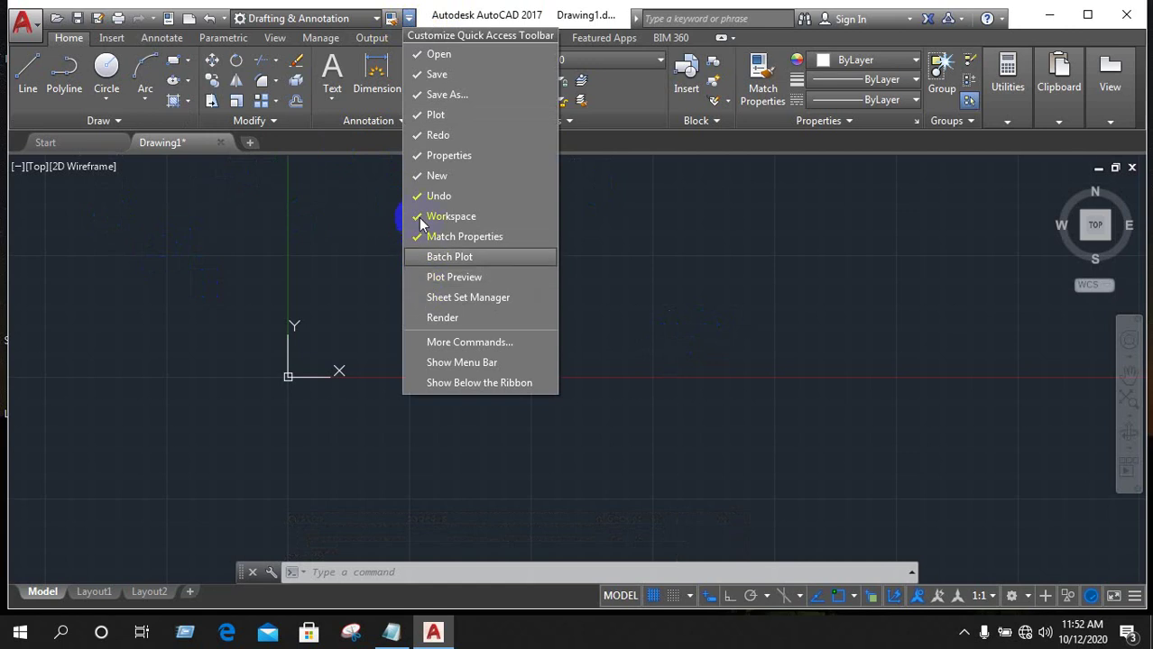
left_click(417, 59)
left_click(396, 20)
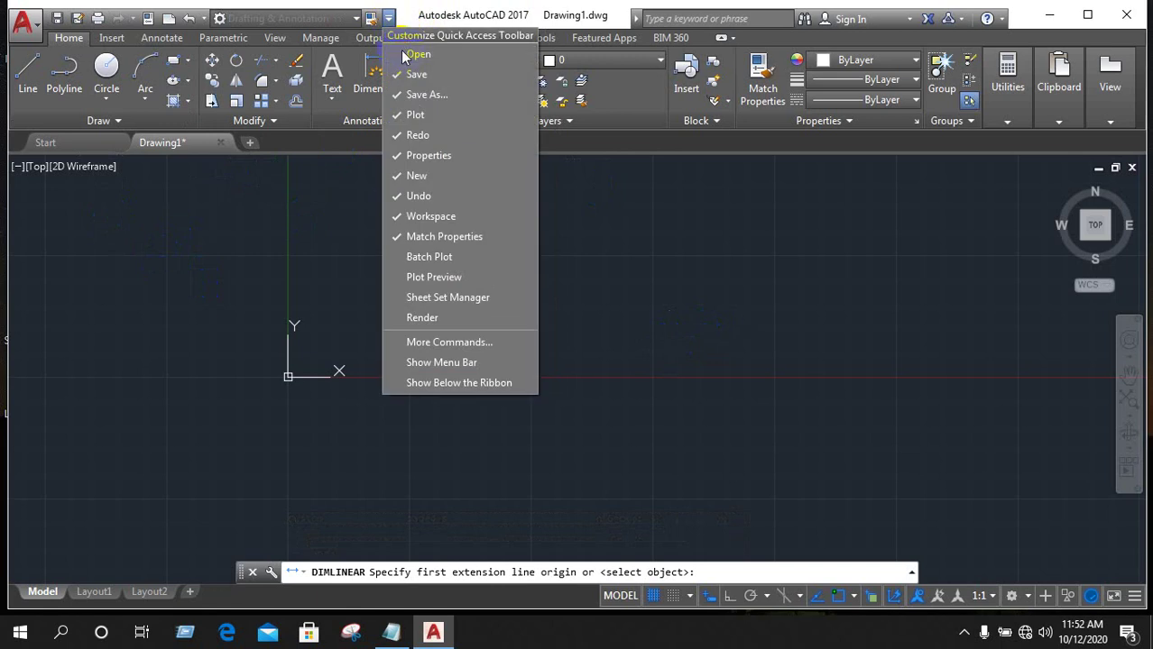
left_click(398, 50)
left_click(407, 20)
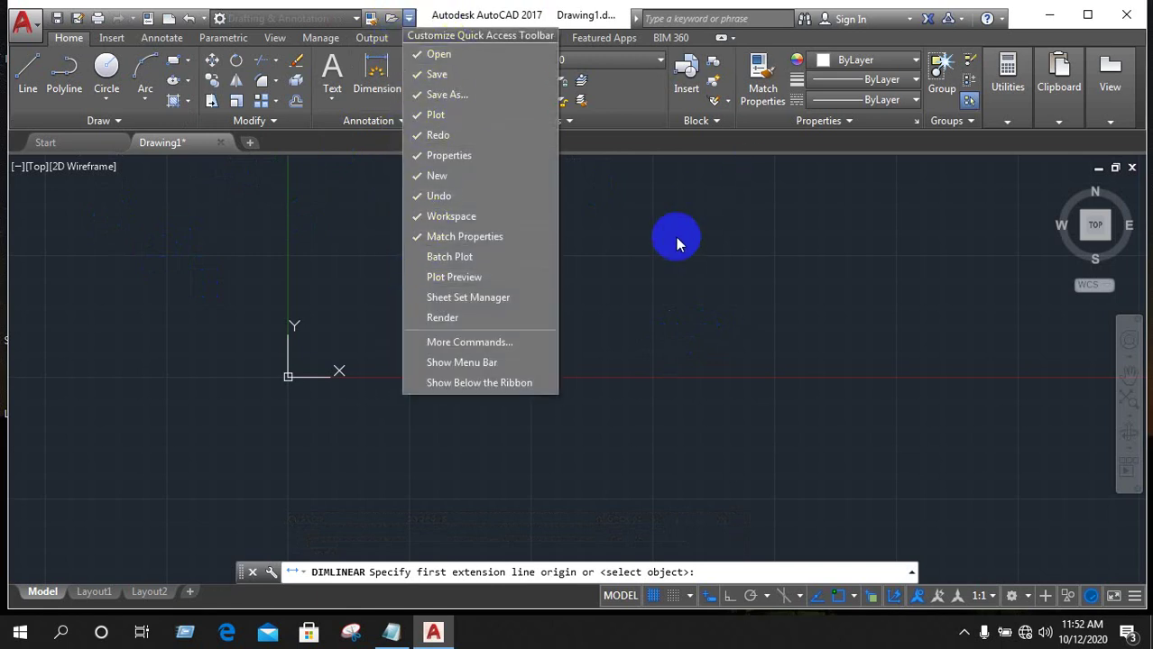
left_click(735, 146)
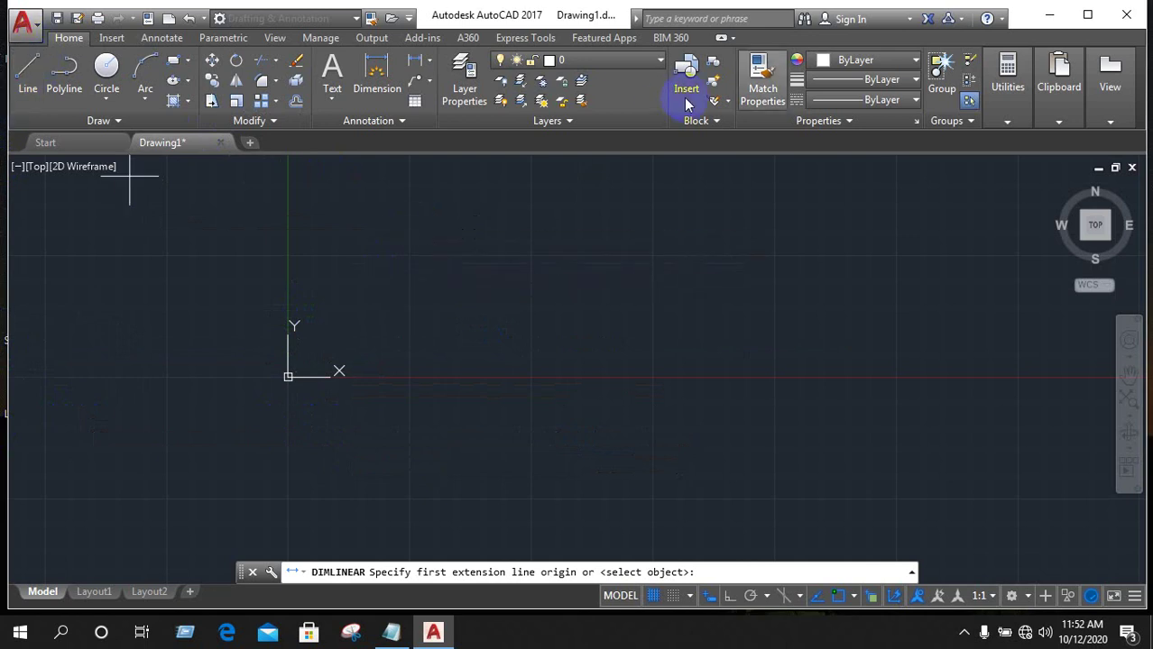
Cancel the unfinished linear dimension by switching to object selection and clicking empty space.
key("Return")
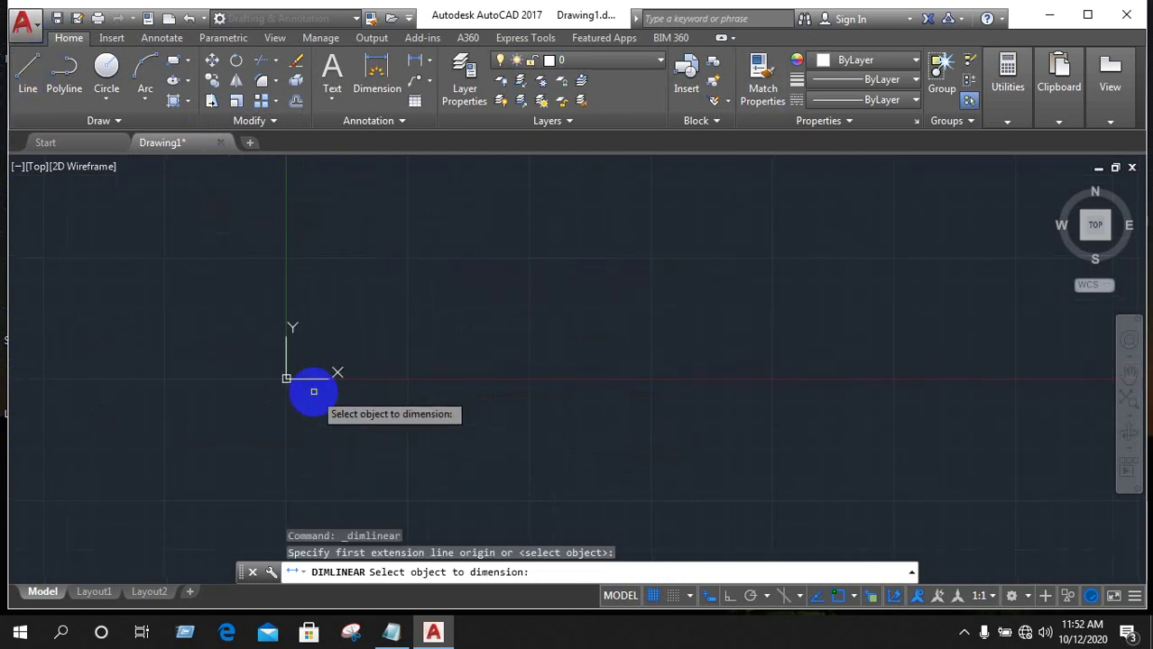
mouse_move(258, 408)
middle_mouse_down()
mouse_move(454, 206)
mouse_move(401, 294)
mouse_move(336, 324)
mouse_move(351, 347)
middle_mouse_up()
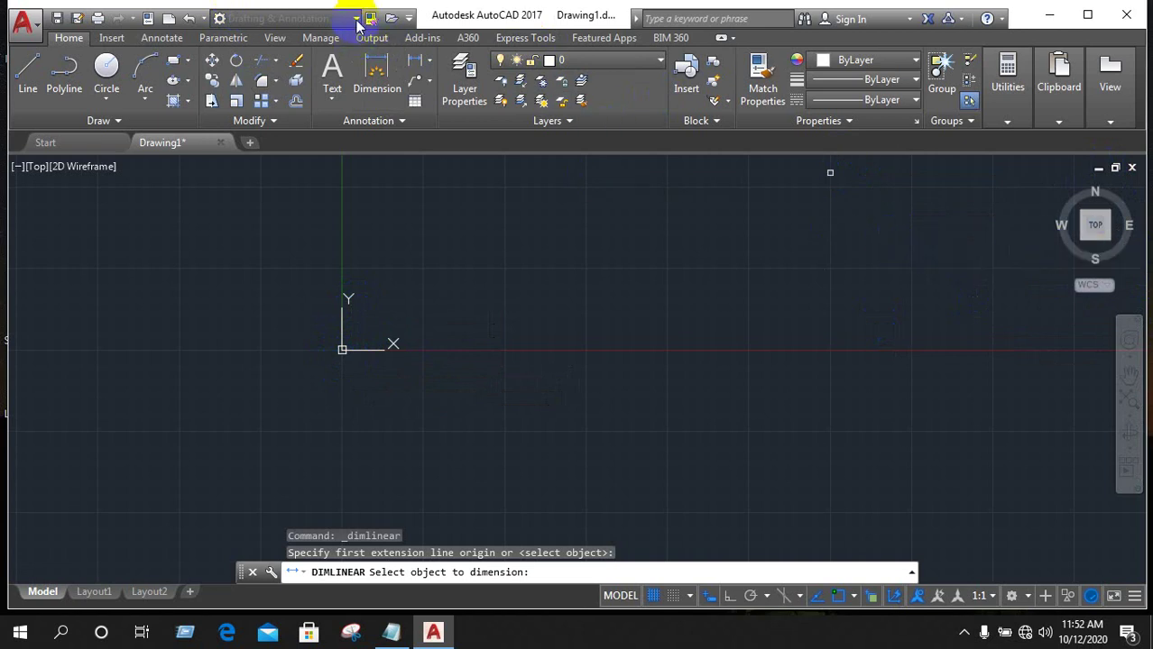
left_click(541, 231)
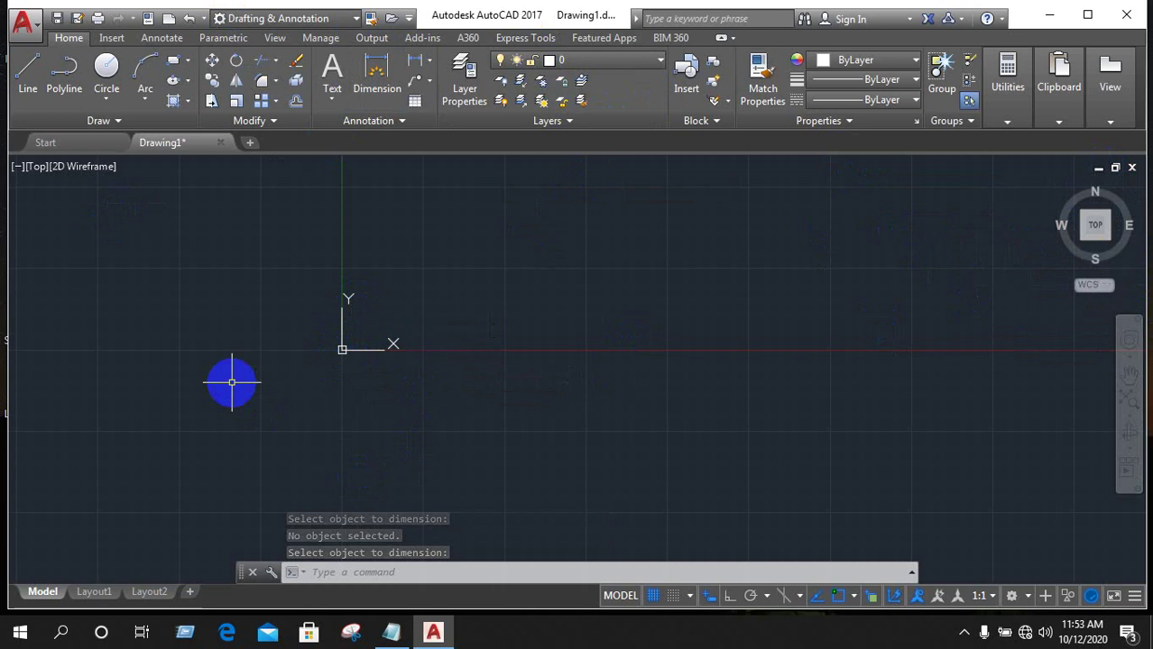
left_click(357, 19)
Switch to 3D Modeling, set the SW Isometric view, then return to Drafting & Annotation.
left_click(270, 76)
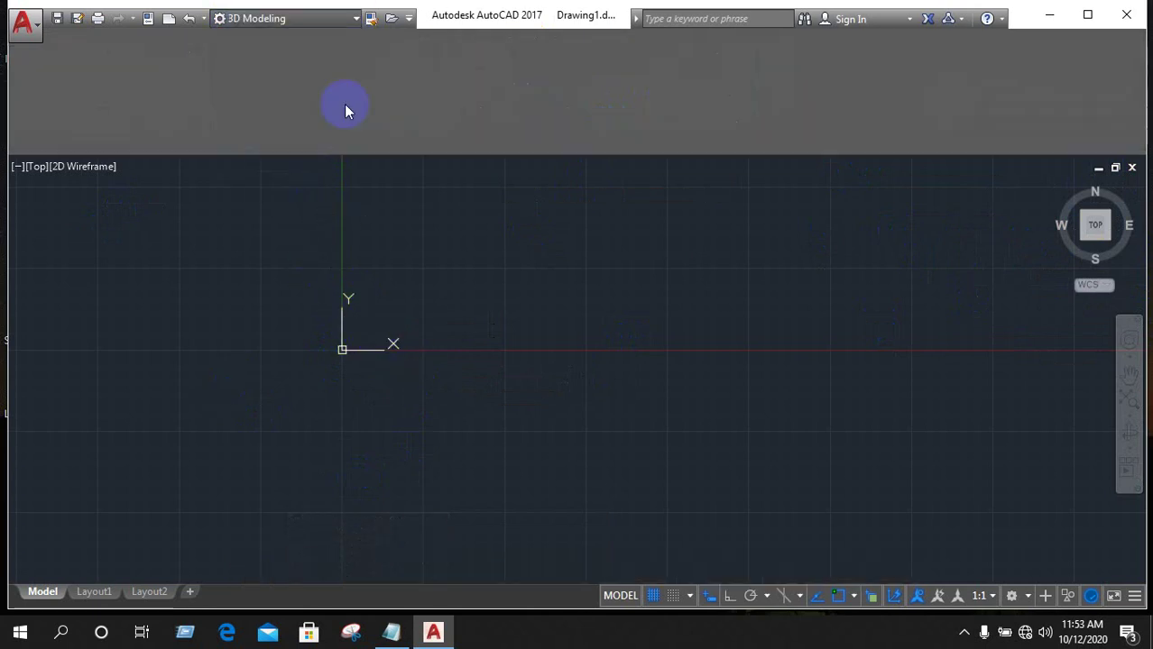
left_click(1083, 240)
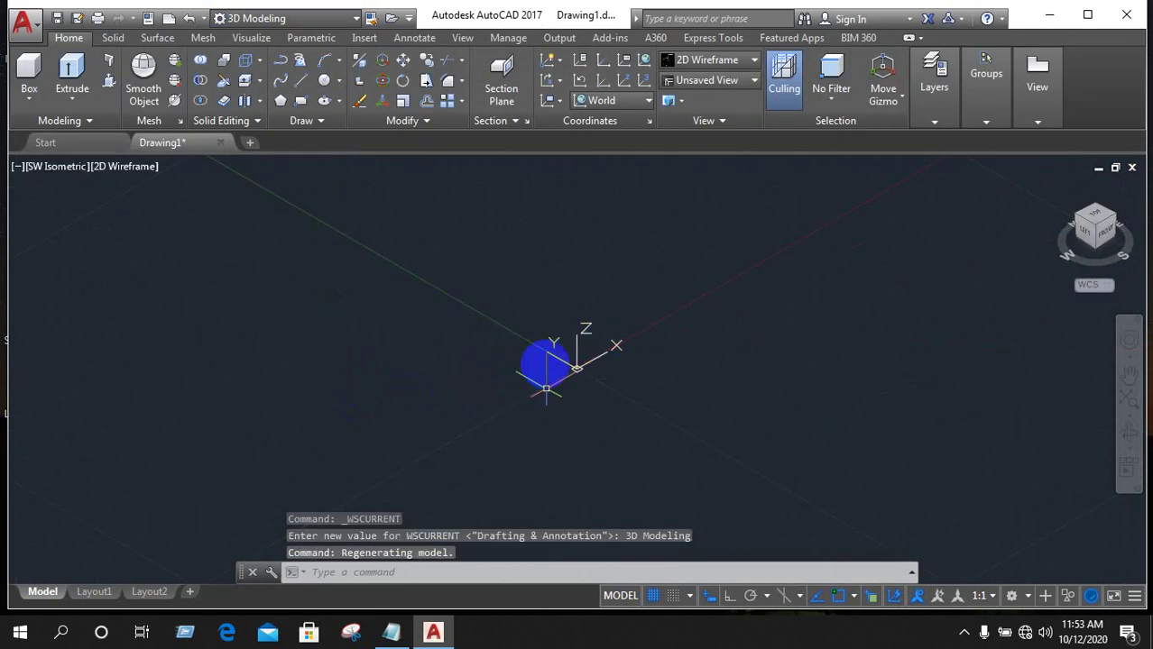
mouse_move(546, 362)
middle_mouse_down()
mouse_move(490, 326)
mouse_move(547, 366)
middle_mouse_up()
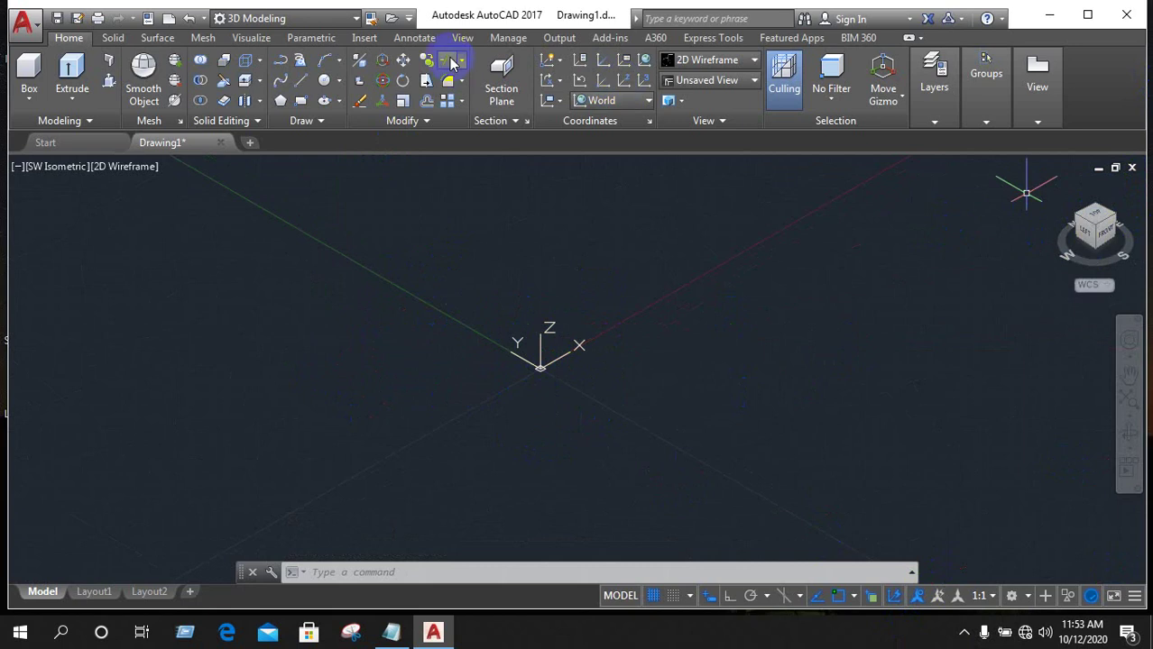
left_click(297, 18)
left_click(303, 41)
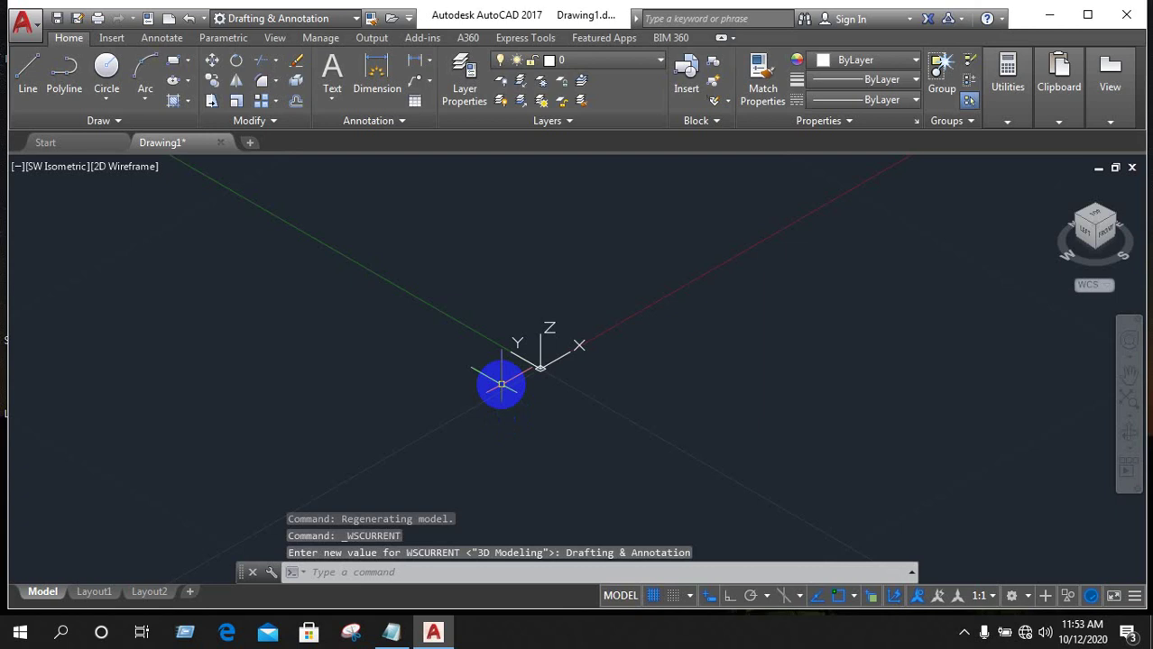
Return to the Top view and draw a rectangle around the origin area.
left_click(1117, 214)
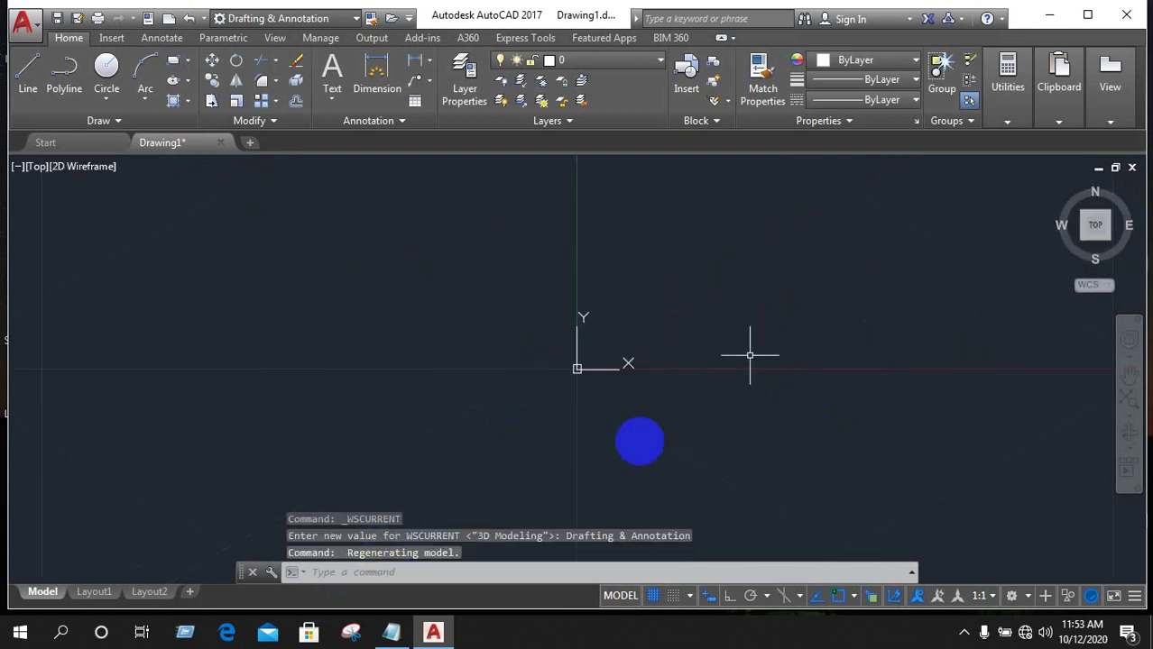
middle_click_drag(750, 356, 840, 219)
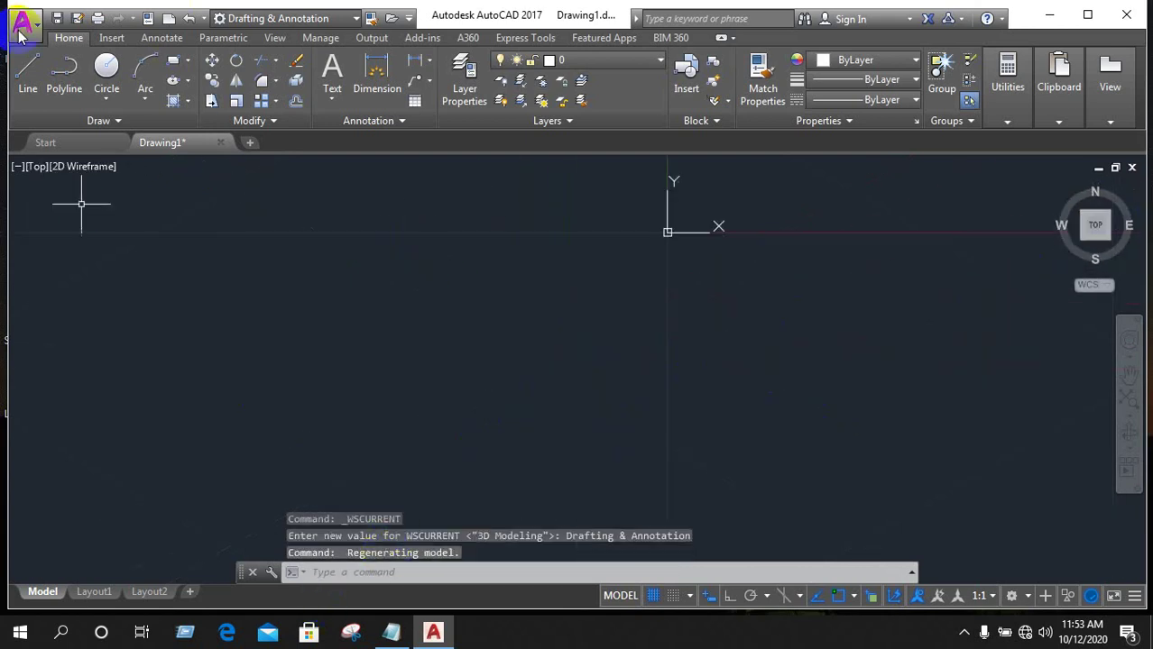
left_click(174, 65)
left_click(634, 160)
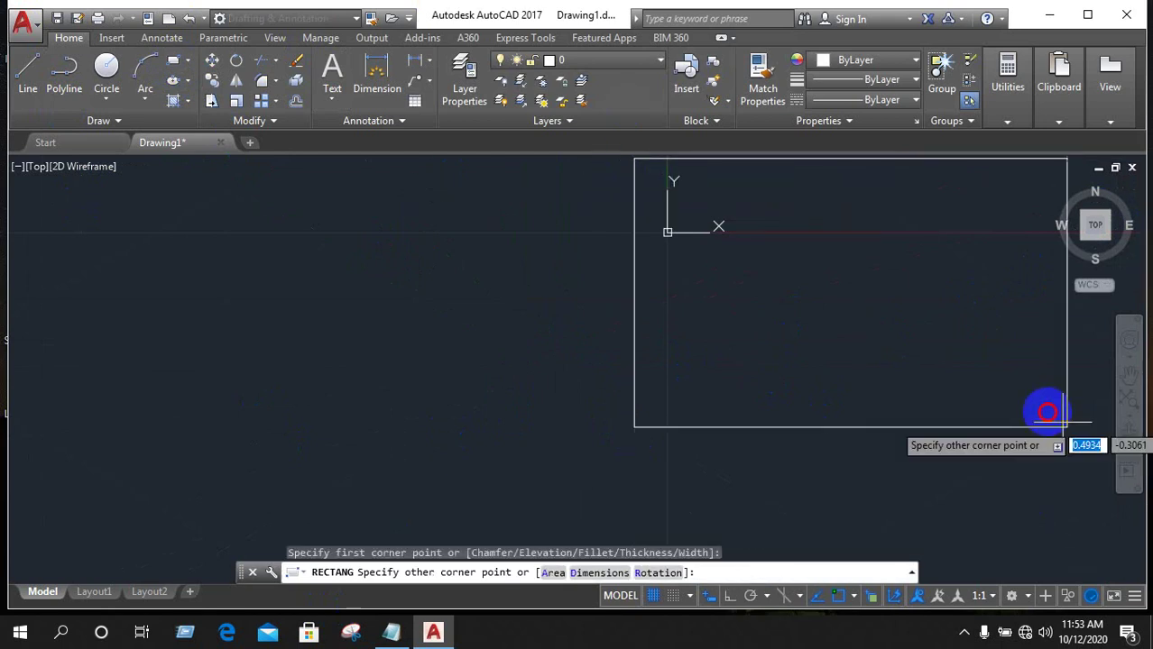
left_click(941, 261)
Zoom out and back in with the mouse wheel until the rectangle appears larger.
scroll(997, 282, "up", 2)
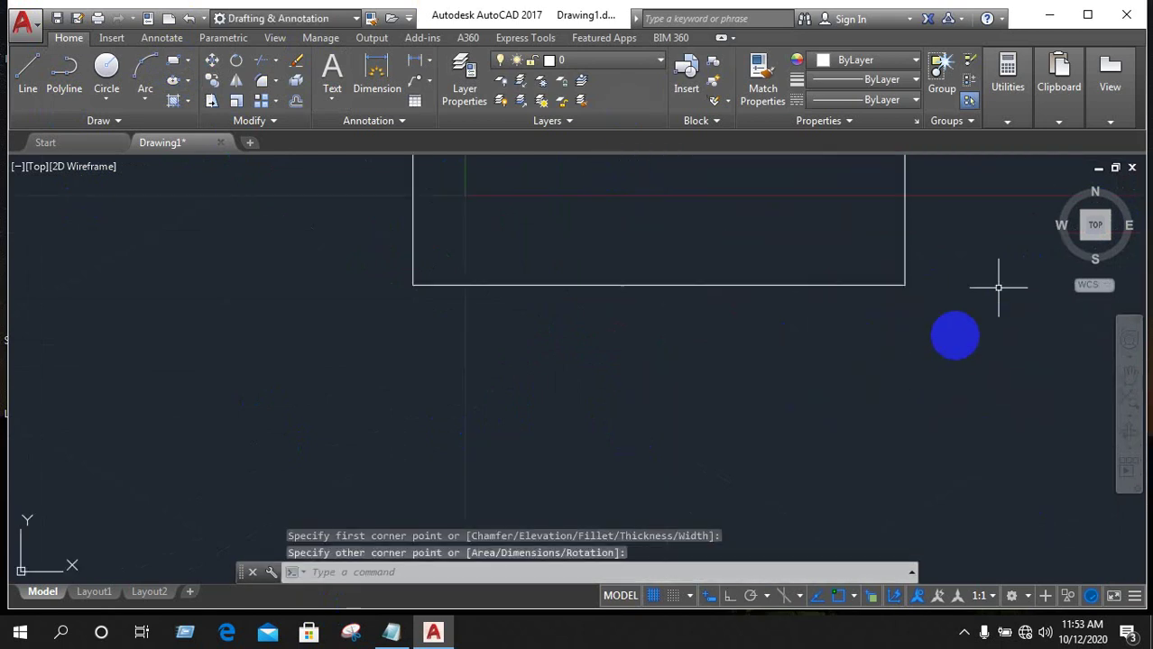
scroll(834, 405, "down", 4)
scroll(816, 396, "down", 2)
scroll(801, 379, "up", 2)
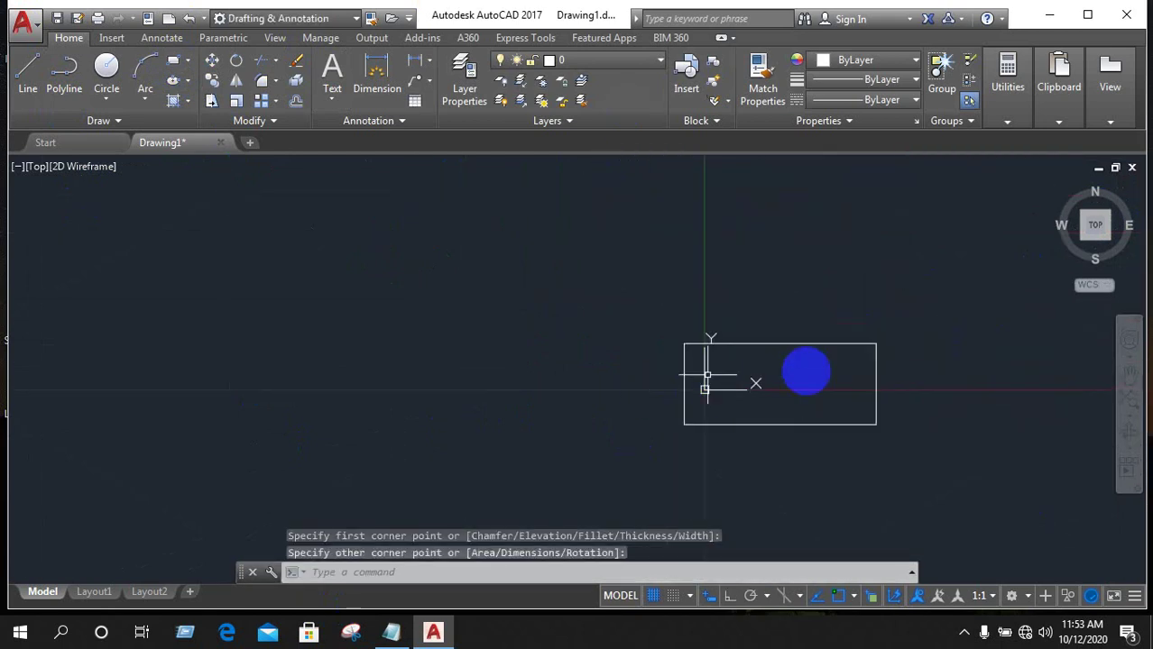
scroll(793, 372, "up", 1)
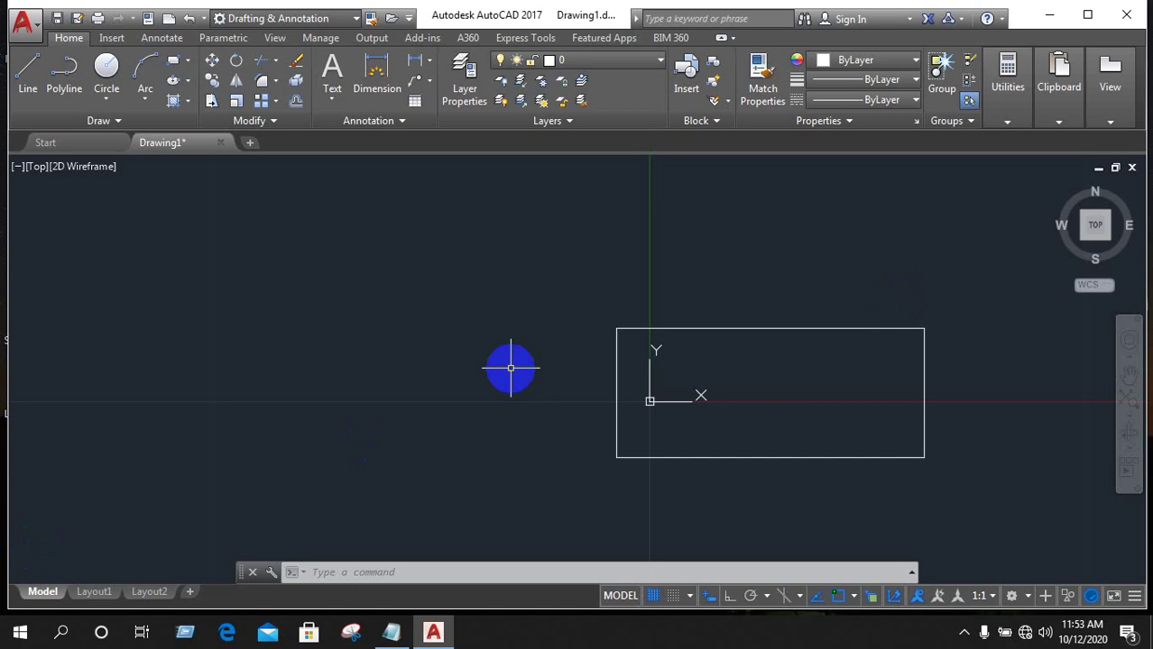
scroll(759, 486, "up", 2)
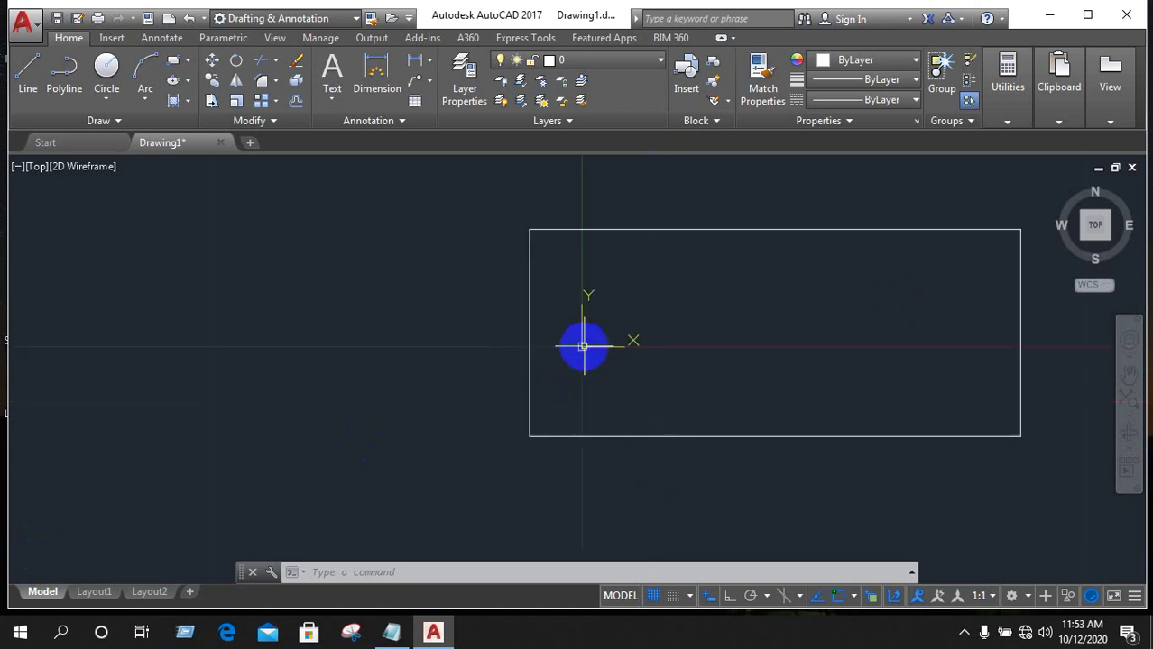
mouse_move(582, 347)
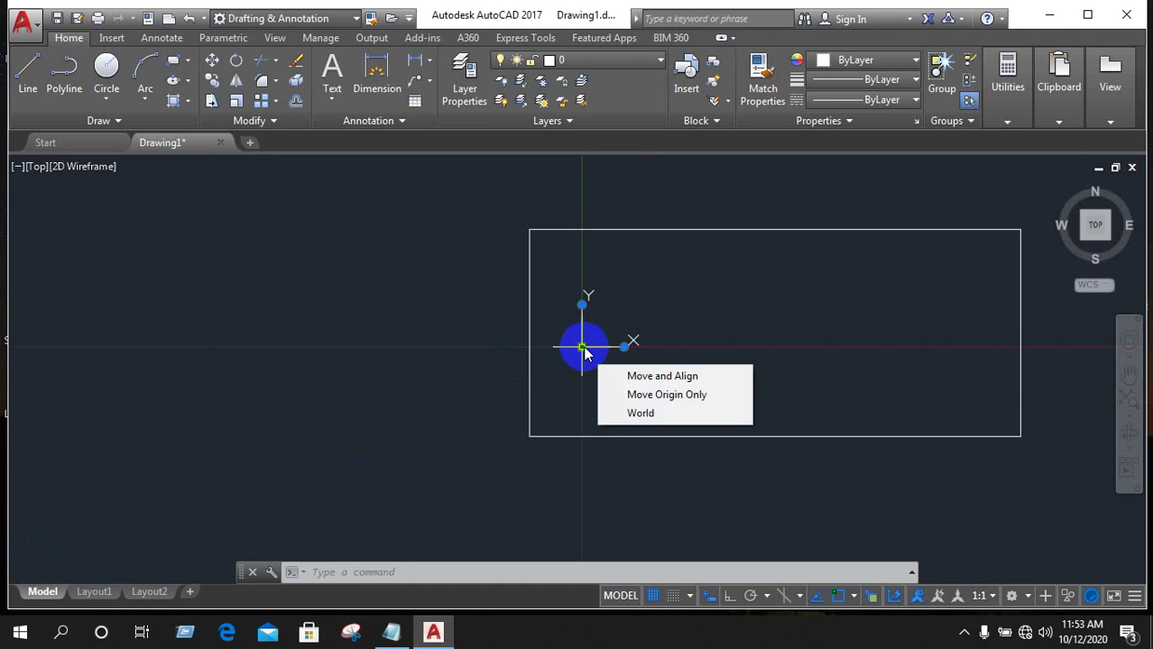
Turn off Show UCS Icon at Origin so the icon stays in the lower-left corner.
right_click(583, 348)
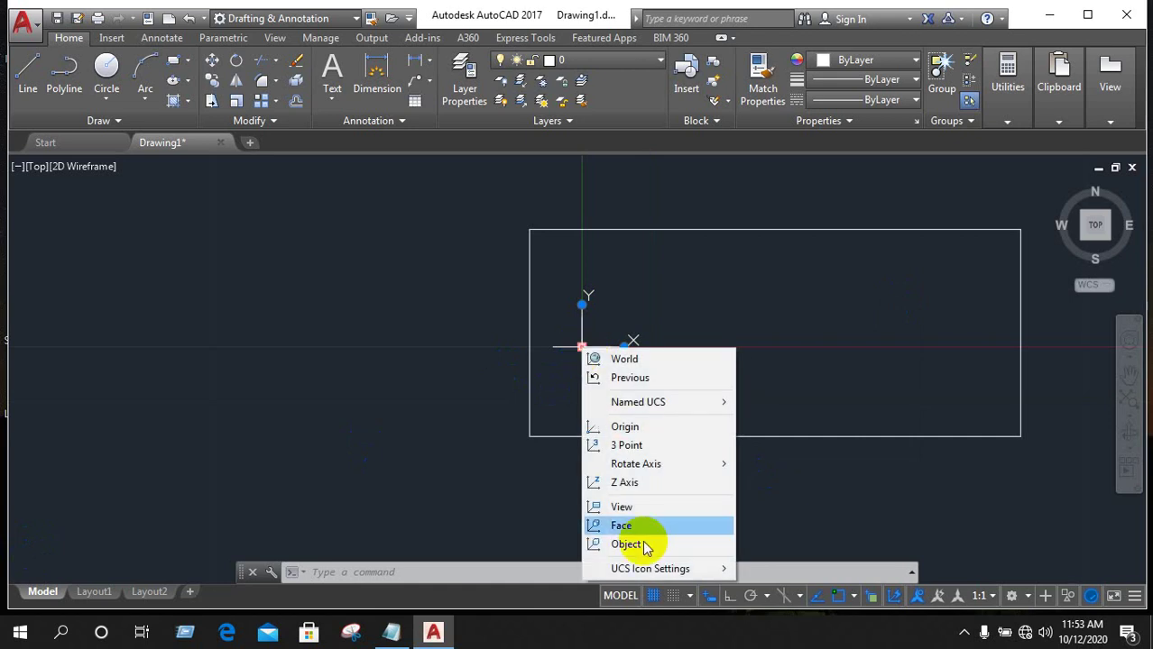
mouse_move(649, 568)
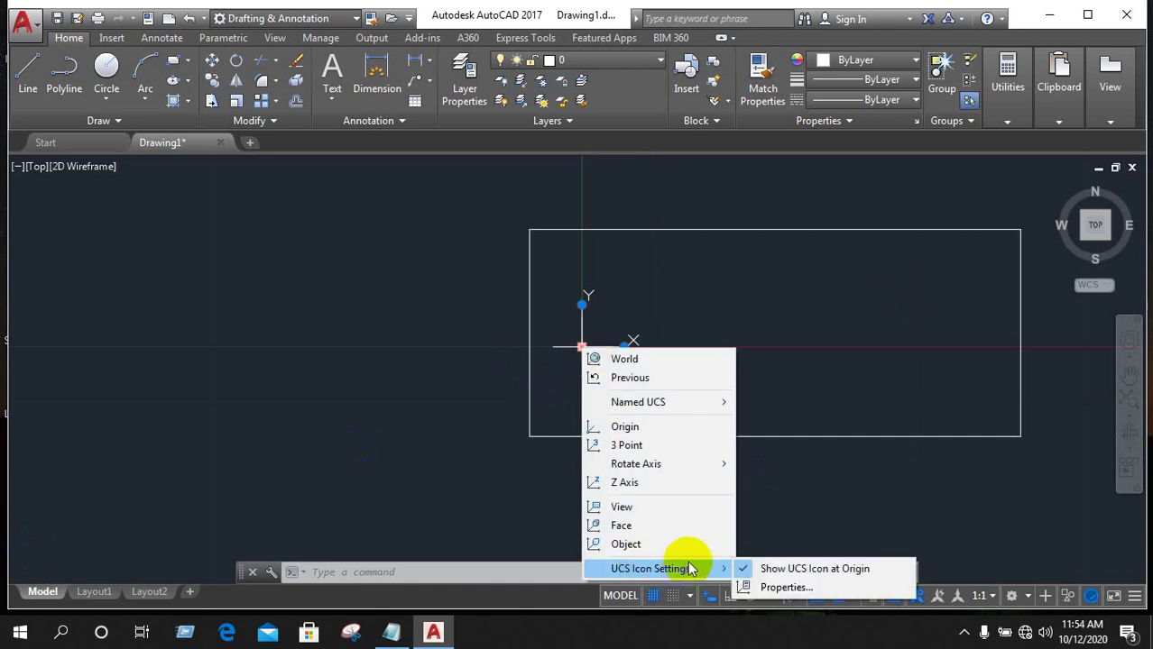
left_click(766, 572)
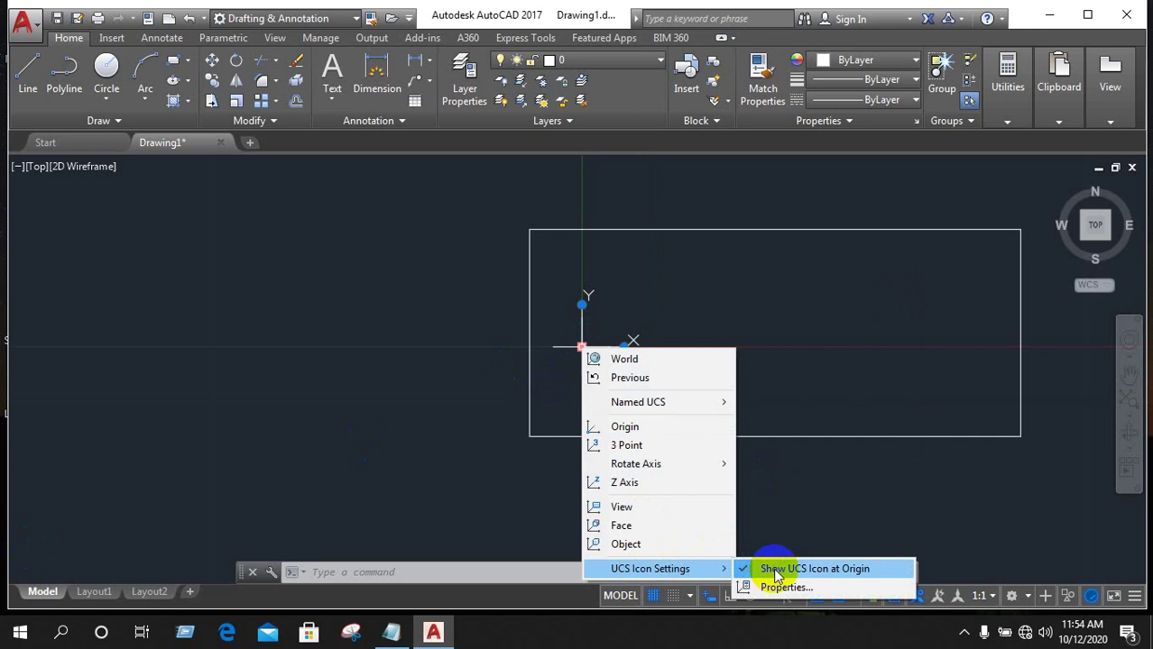
left_click(820, 571)
Select the rectangle with a crossing lasso and delete it.
middle_click_drag(270, 416, 79, 412)
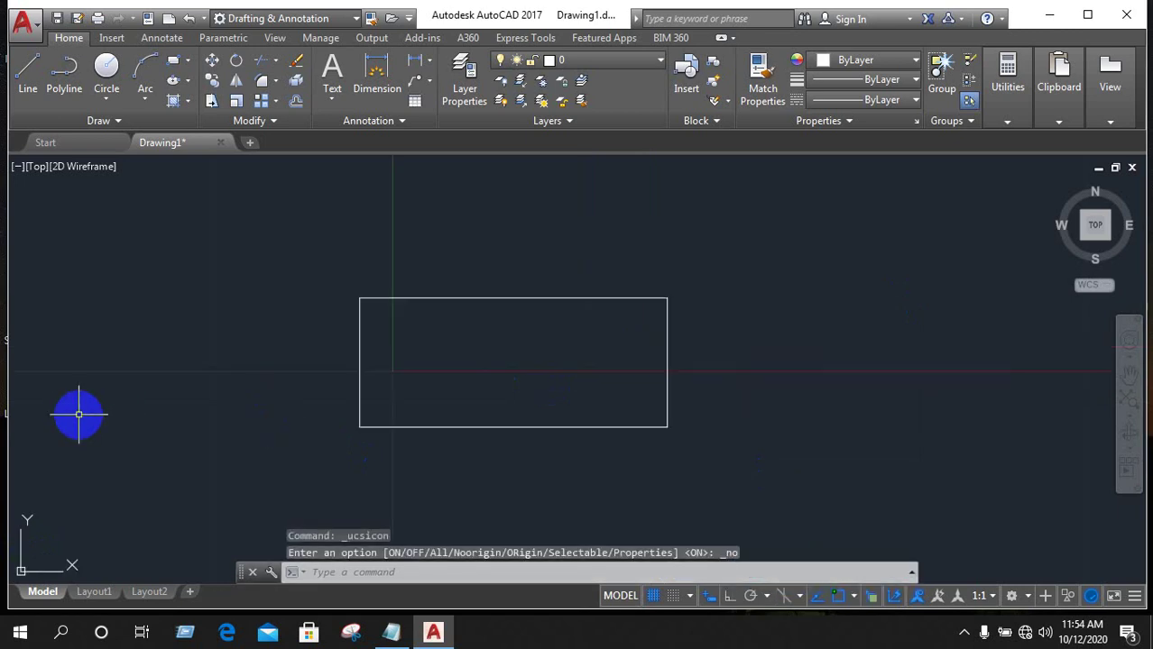
scroll(145, 495, "down", 1)
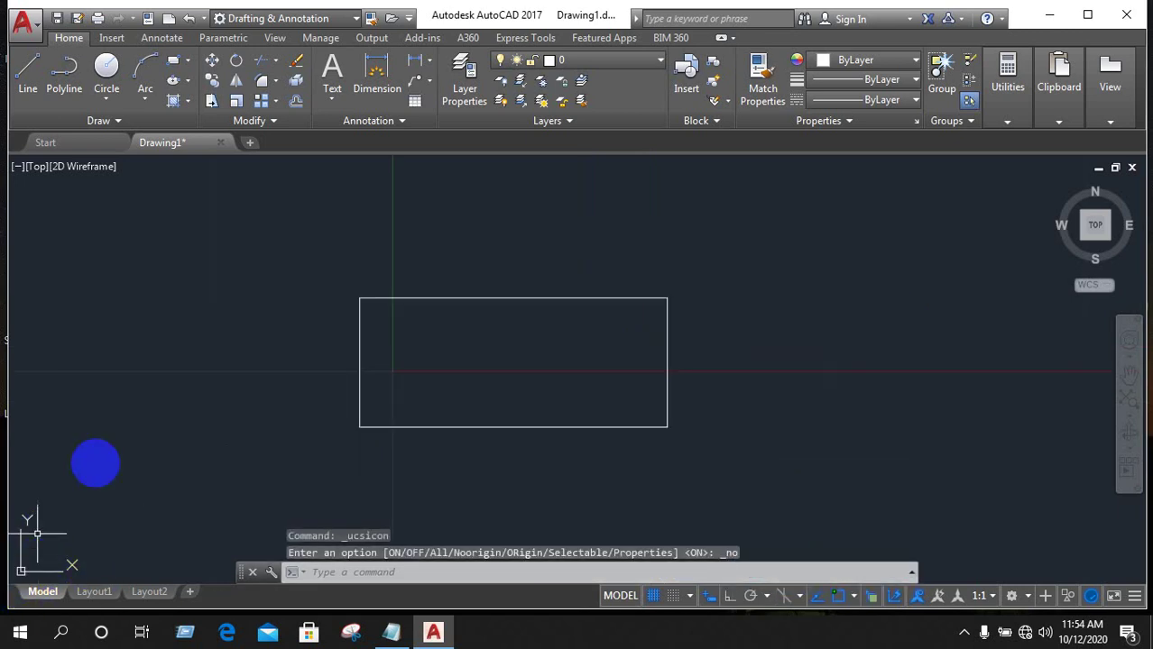
left_click(565, 300)
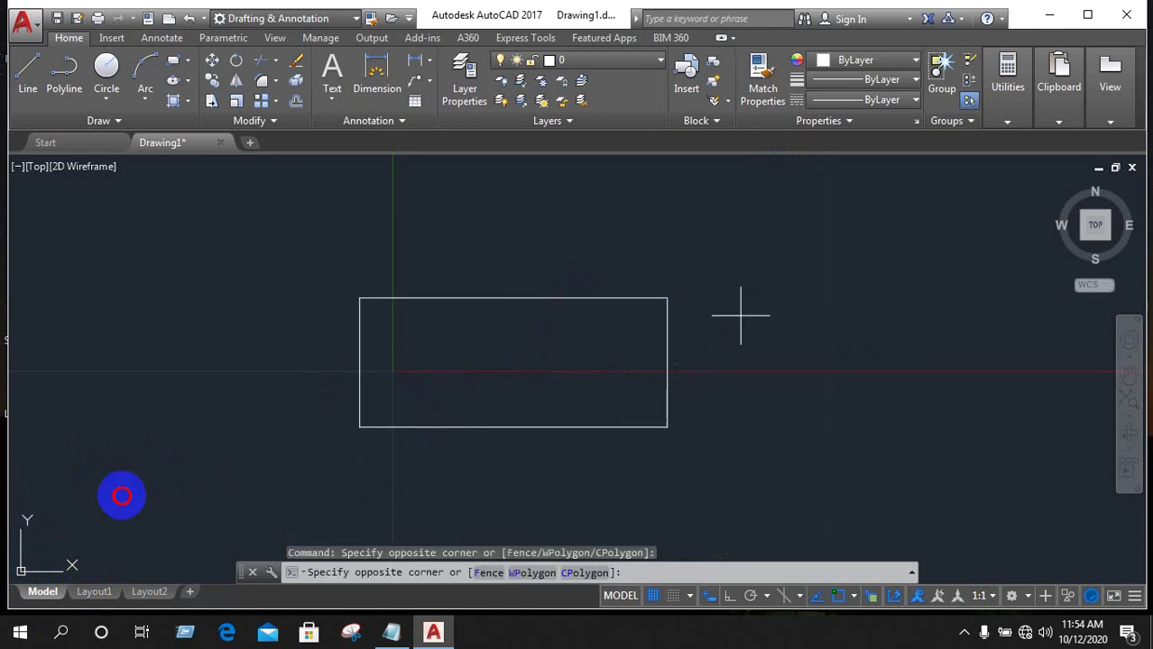
left_click_drag(740, 314, 307, 307)
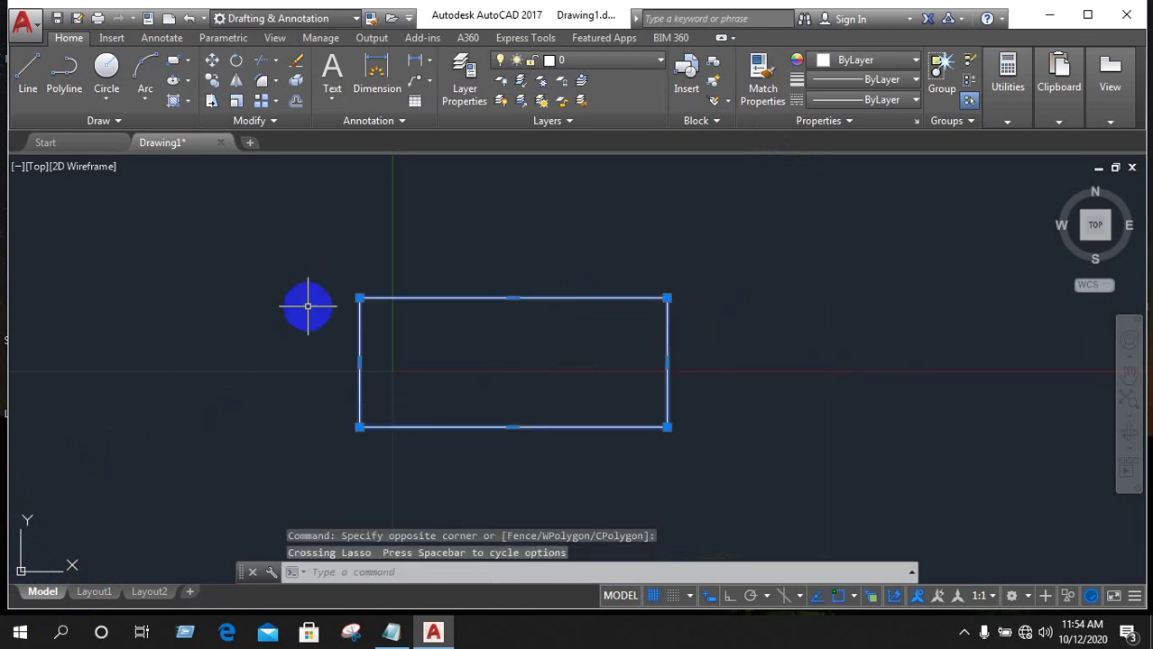
key("Delete")
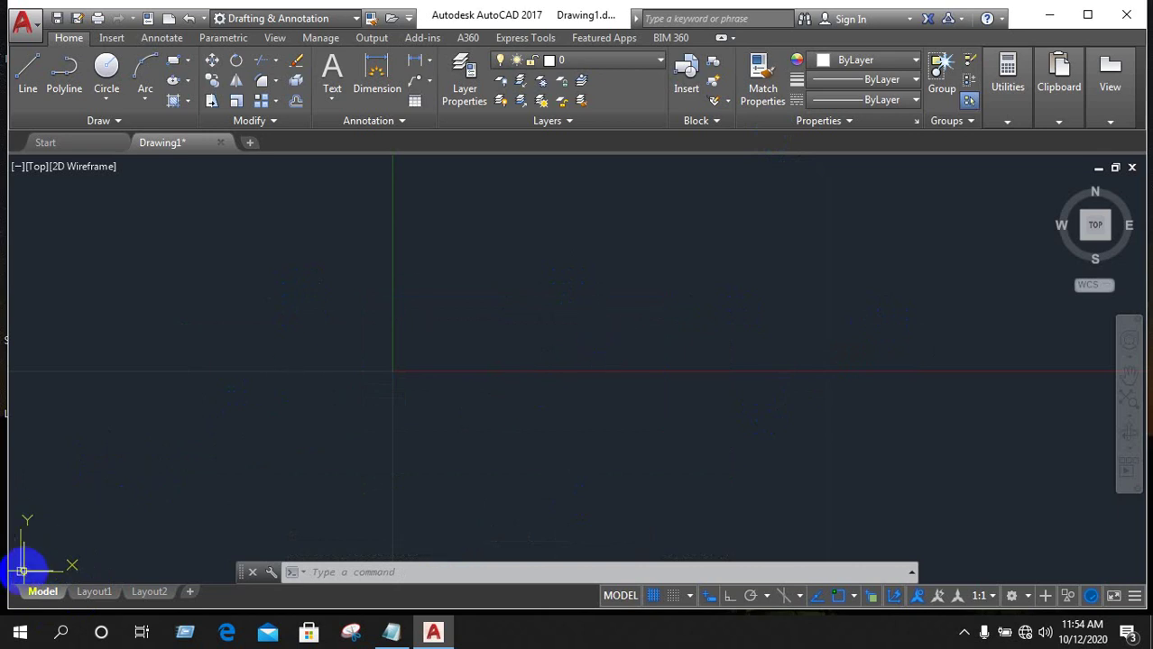
On the View ribbon tab, toggle the UCS Icon button in Viewport Tools.
left_click(276, 42)
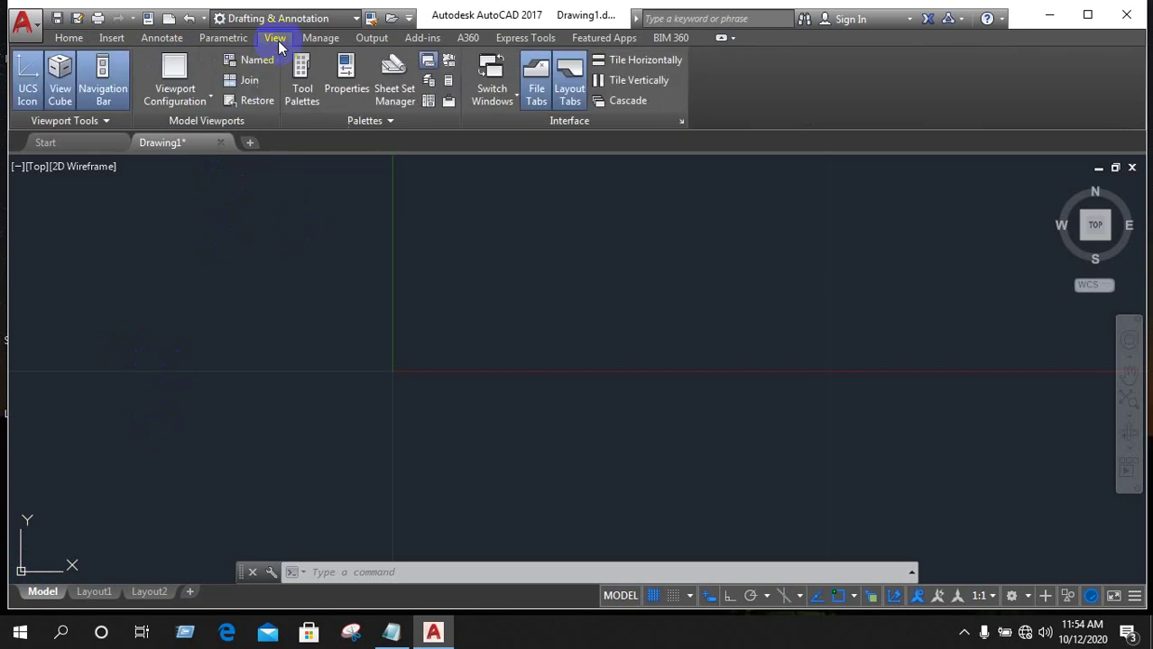
left_click(30, 103)
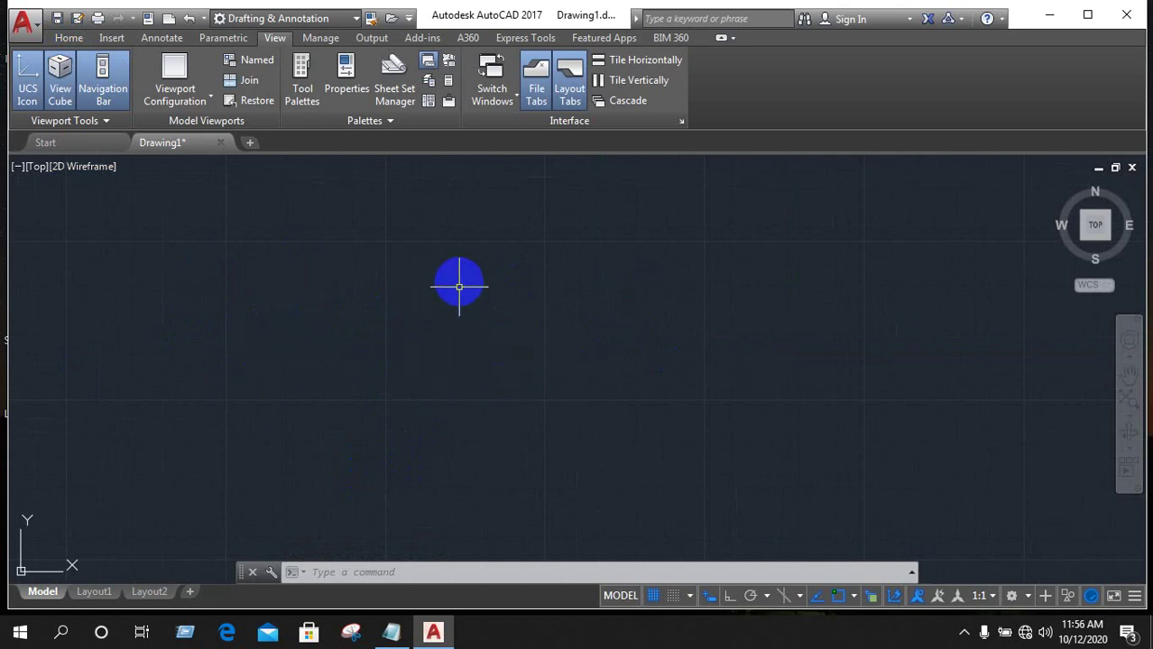
Try the drawing area's shortcut menu and the OPTIONS command, then close the dialog.
right_click(460, 285)
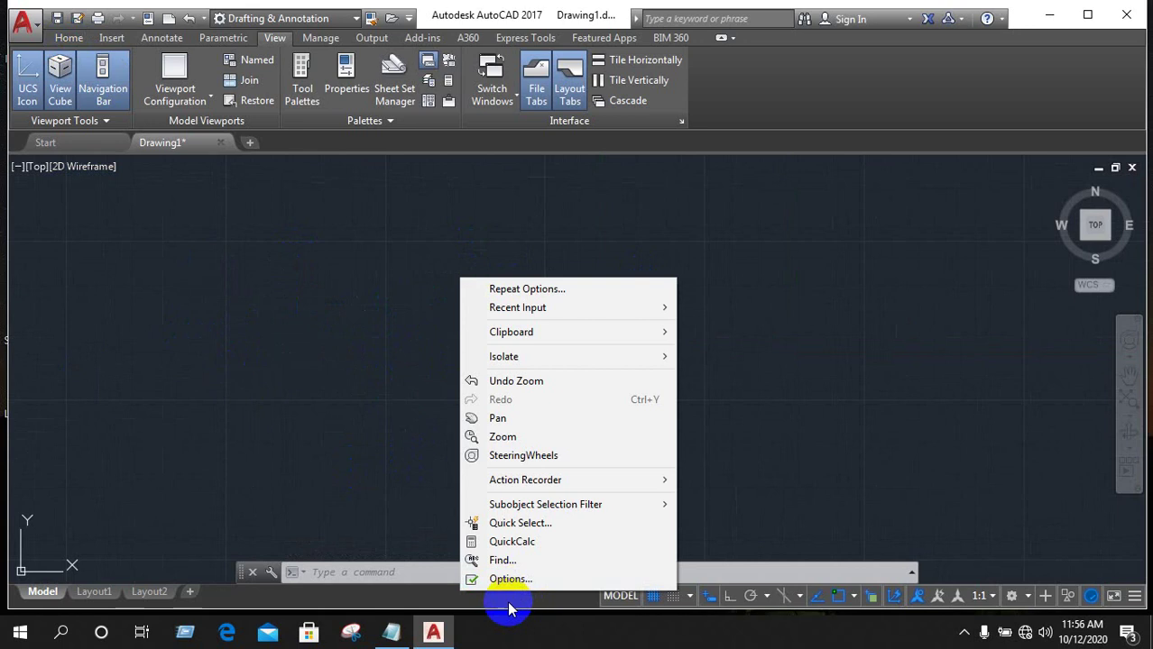
right_click(339, 304)
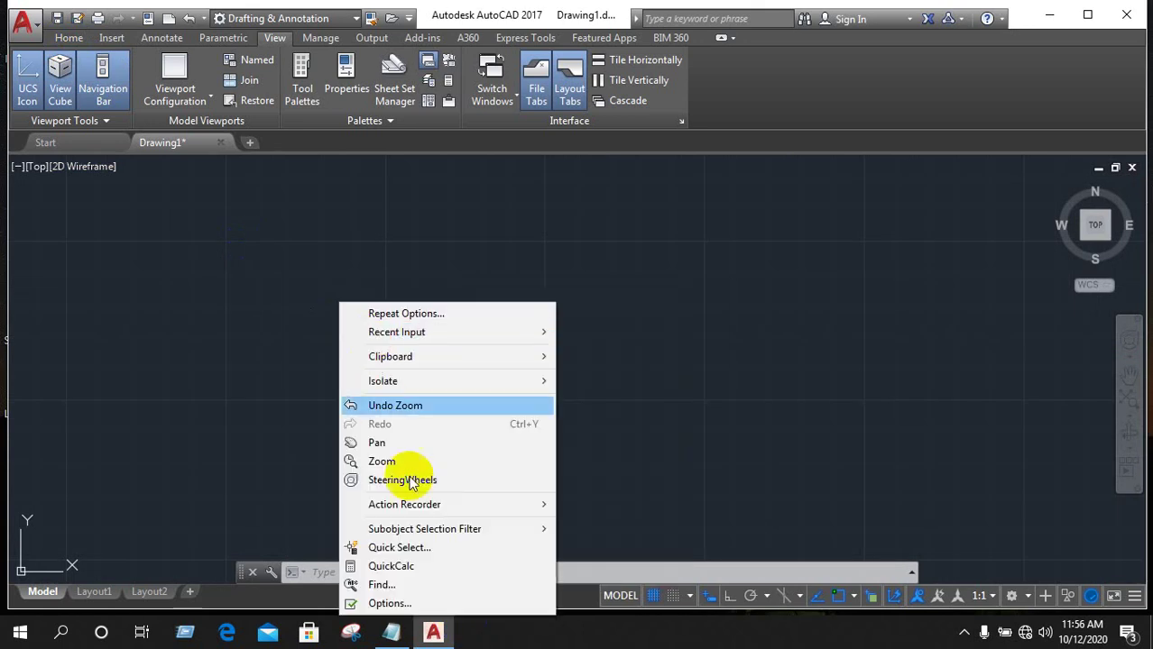
right_click(235, 283)
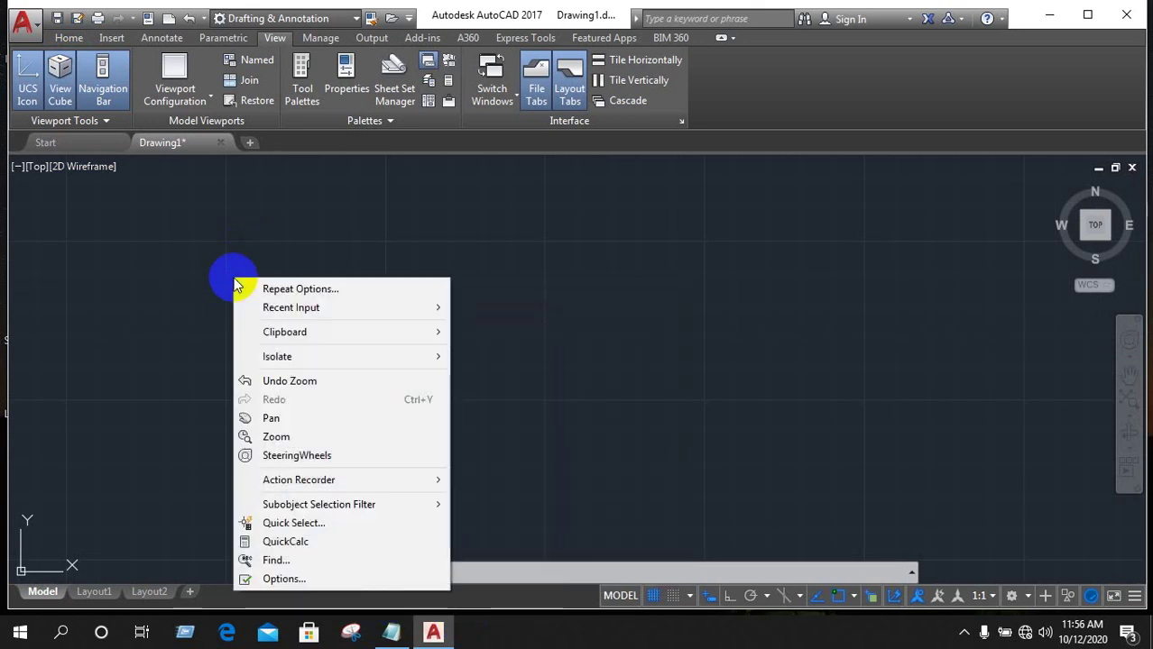
left_click(239, 262)
left_click(339, 301)
type("OP")
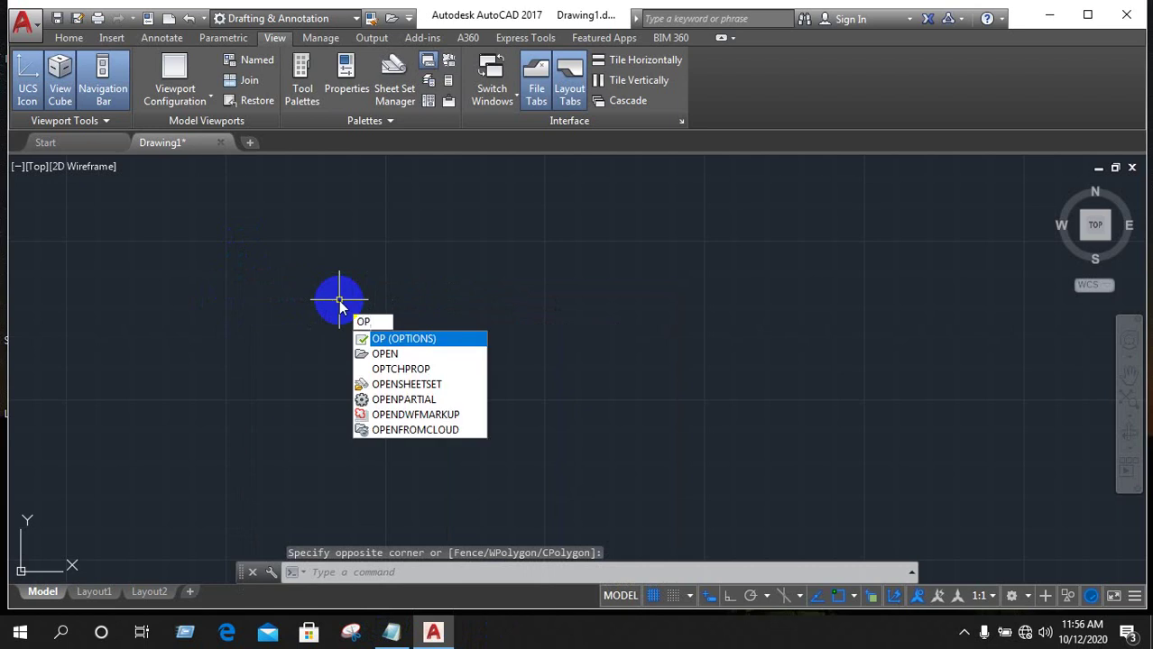
key("Return")
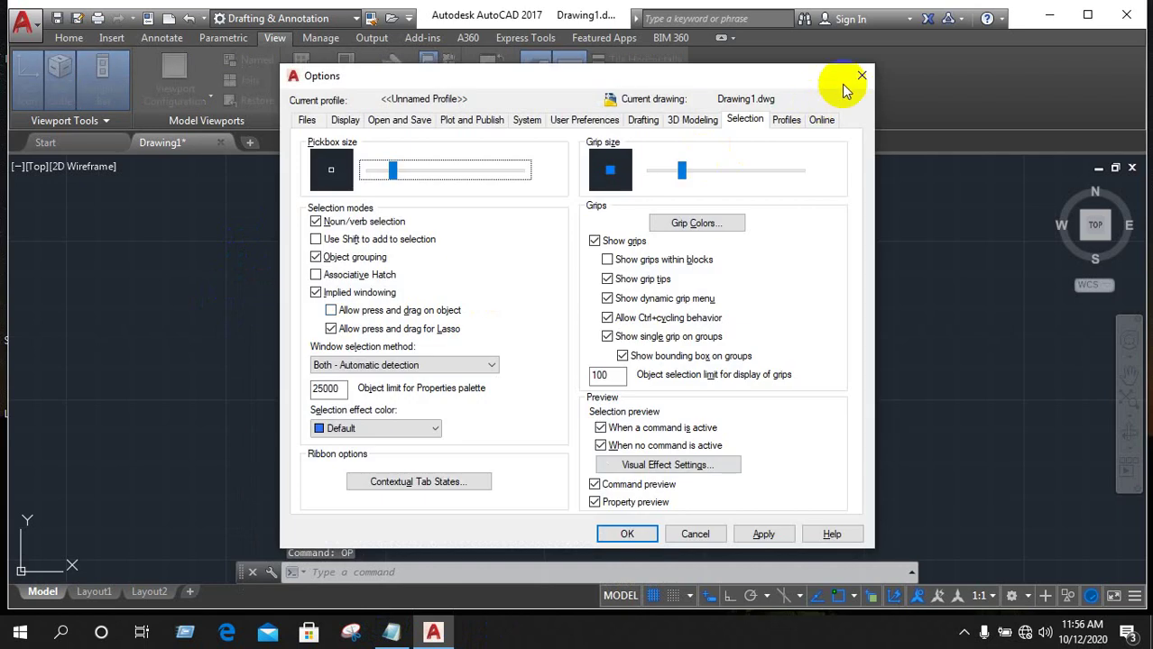
key("Escape")
Set the Crosshair size to 65 on the Options Display tab and apply.
right_click(535, 303)
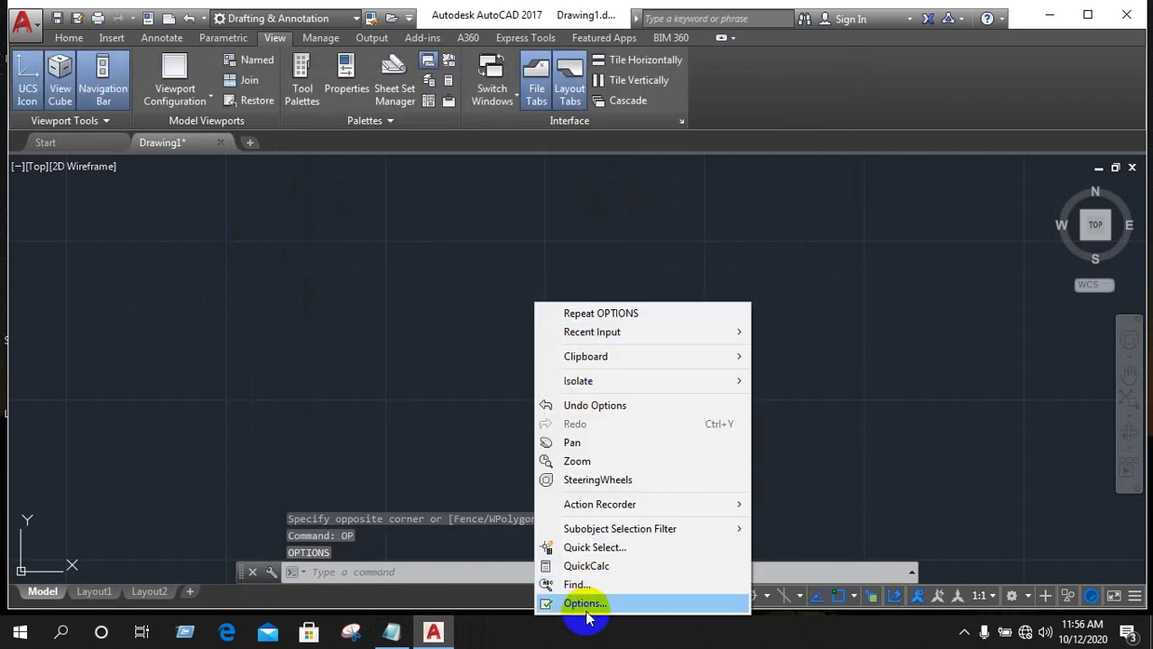
left_click(584, 602)
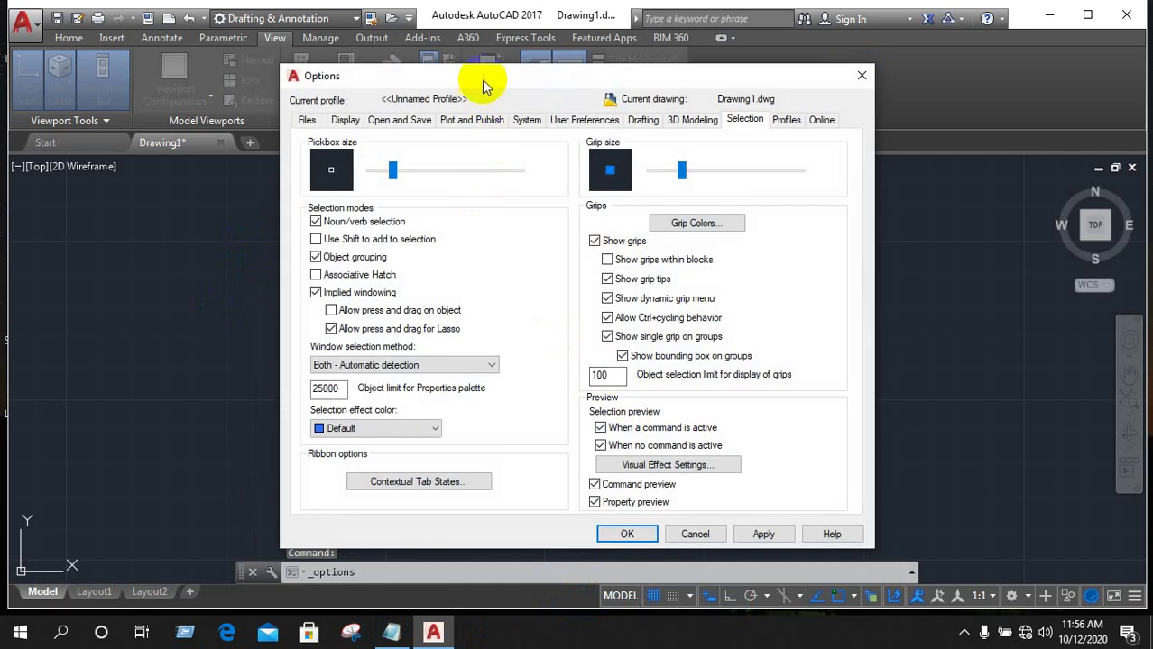
mouse_move(487, 78)
left_mouse_down()
mouse_move(743, 117)
mouse_move(684, 83)
left_mouse_up()
left_click(549, 119)
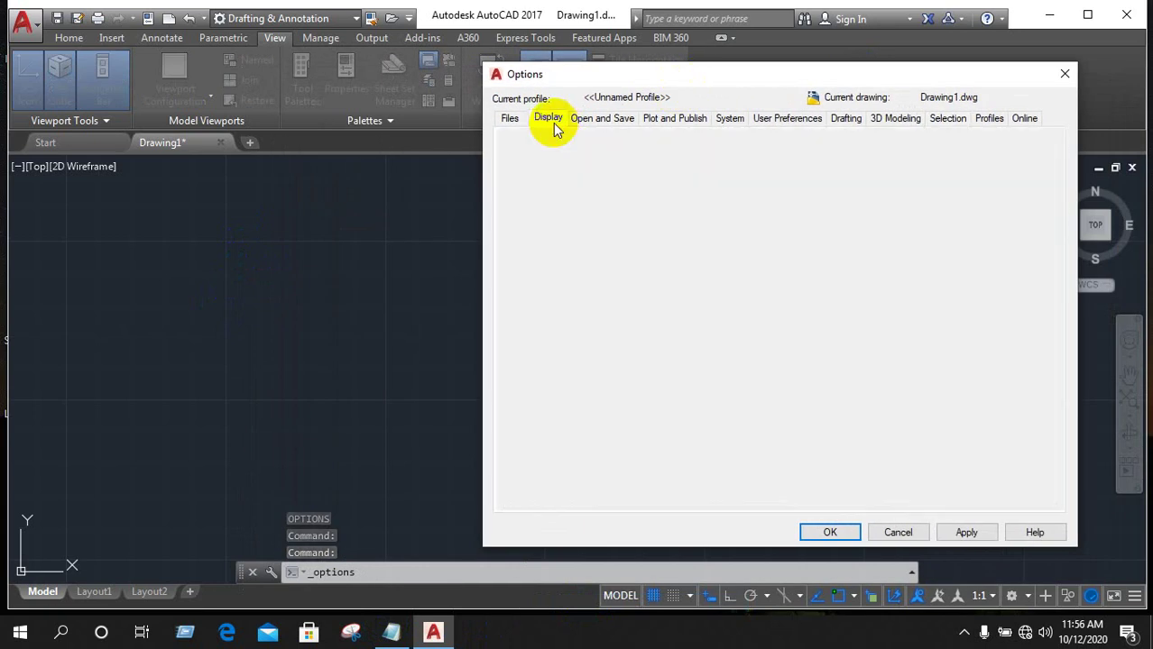
left_click(898, 369)
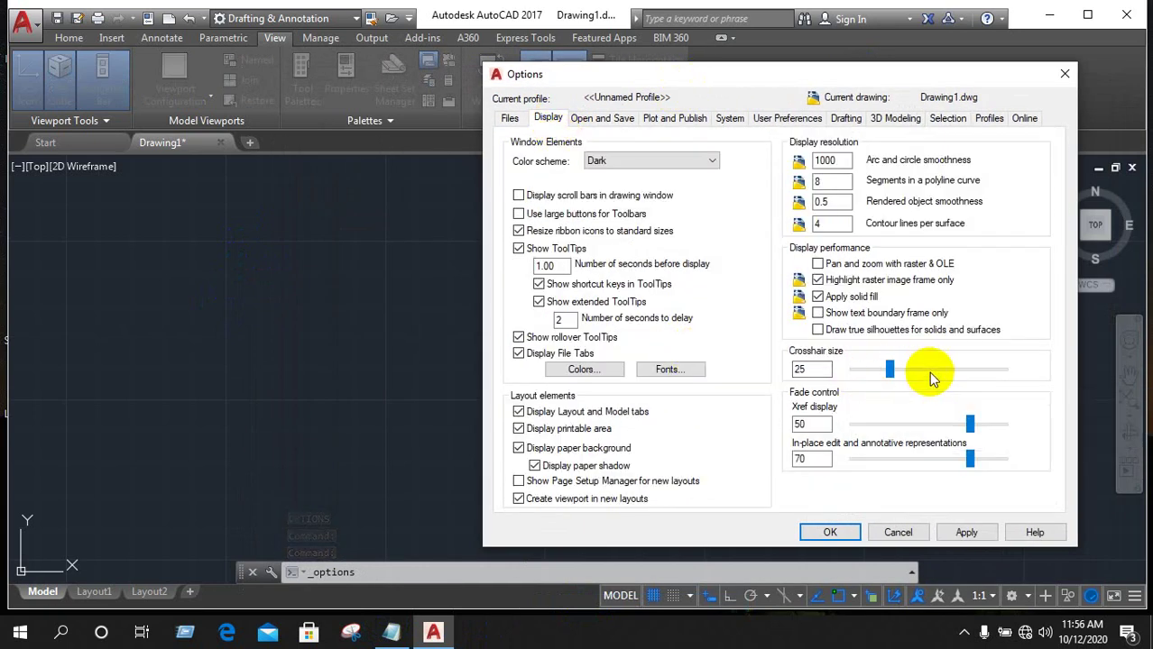
left_click(946, 369)
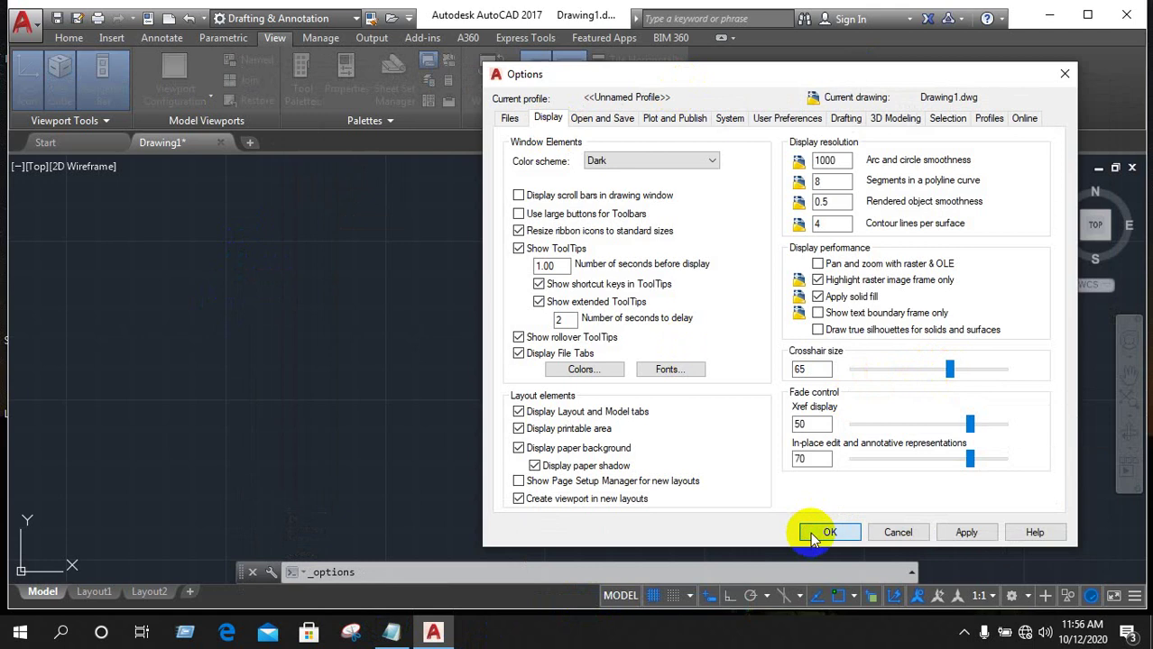
left_click(826, 532)
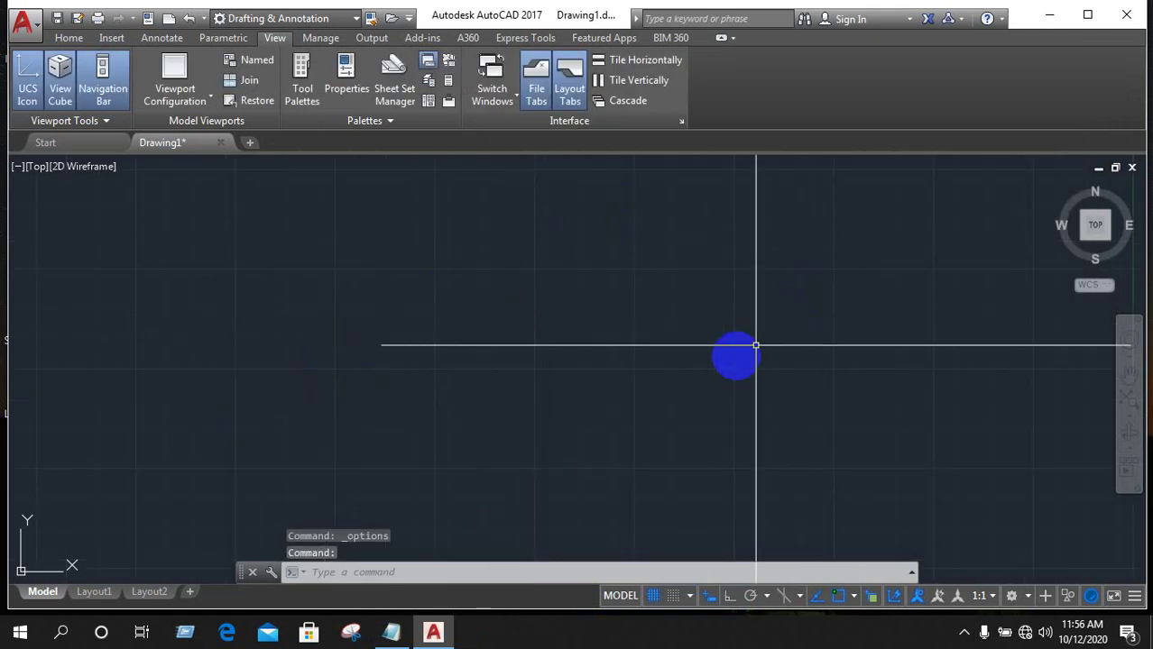
Enlarge the pickbox size on the Options Selection tab and apply.
right_click(548, 301)
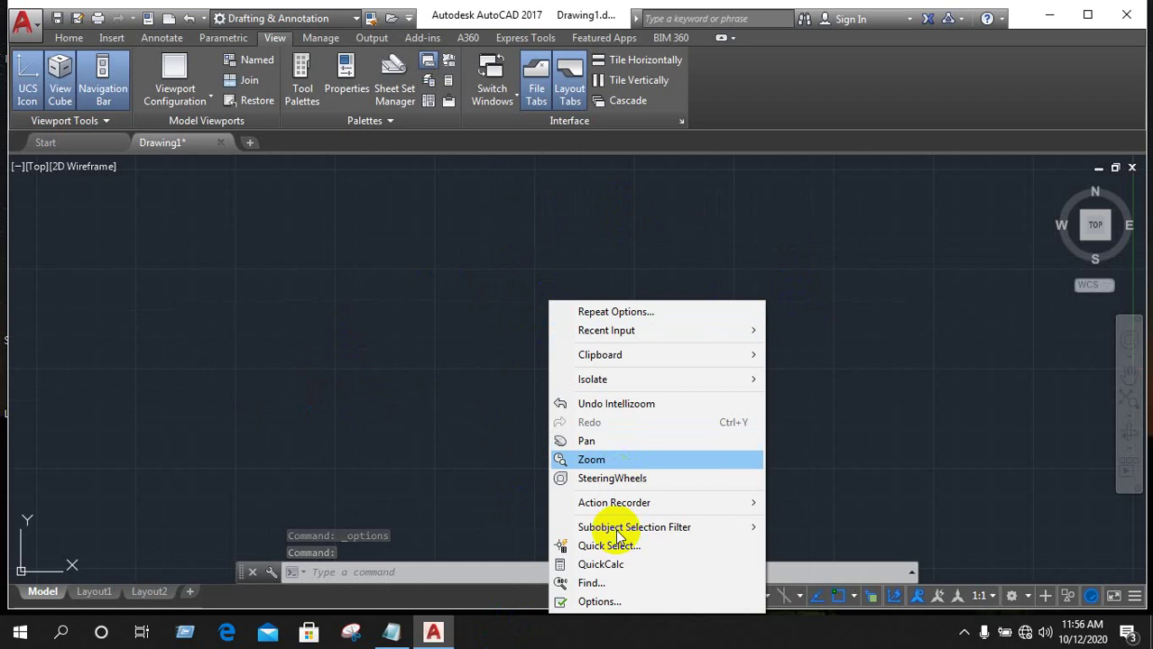
left_click(577, 602)
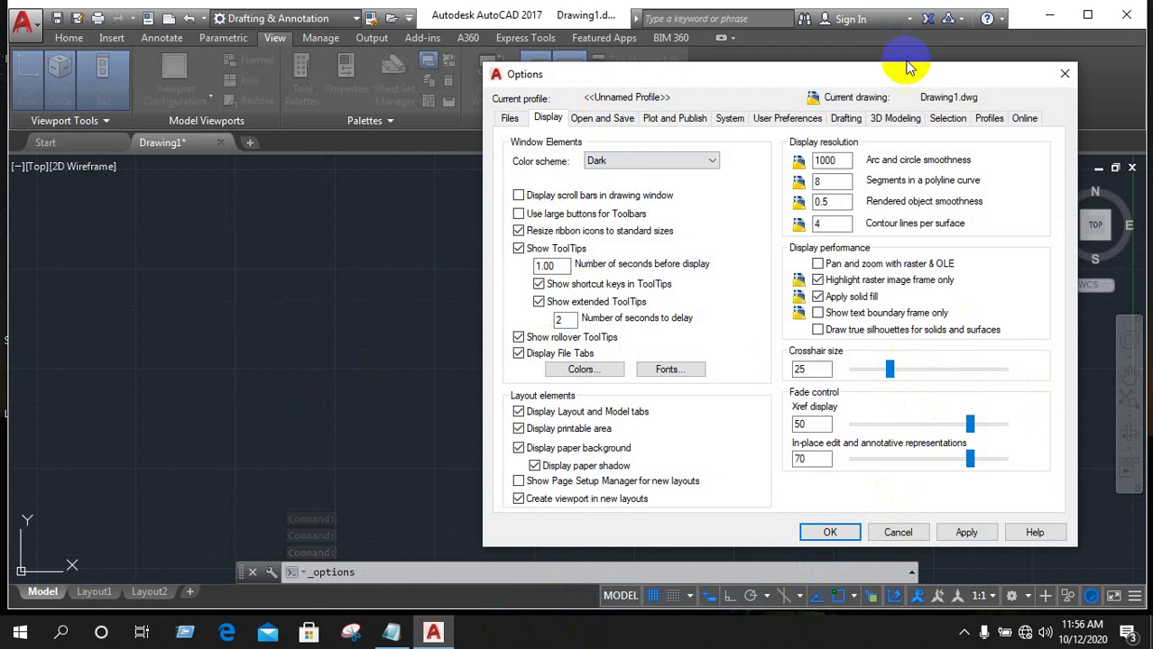
left_click(947, 118)
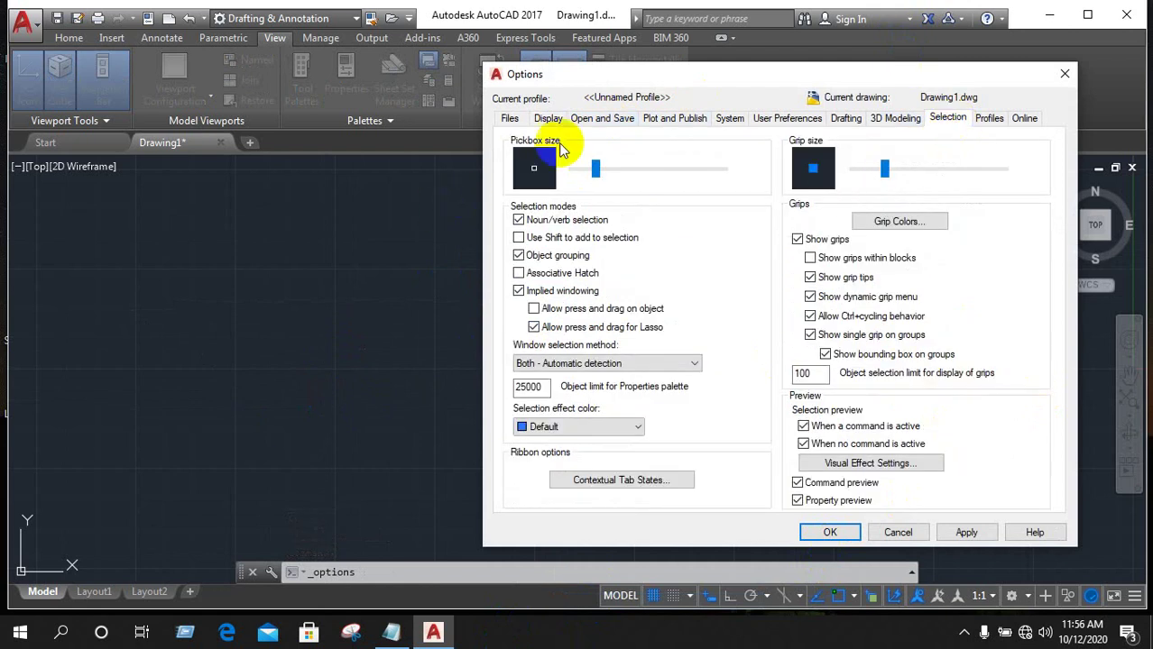
left_click_drag(594, 168, 642, 174)
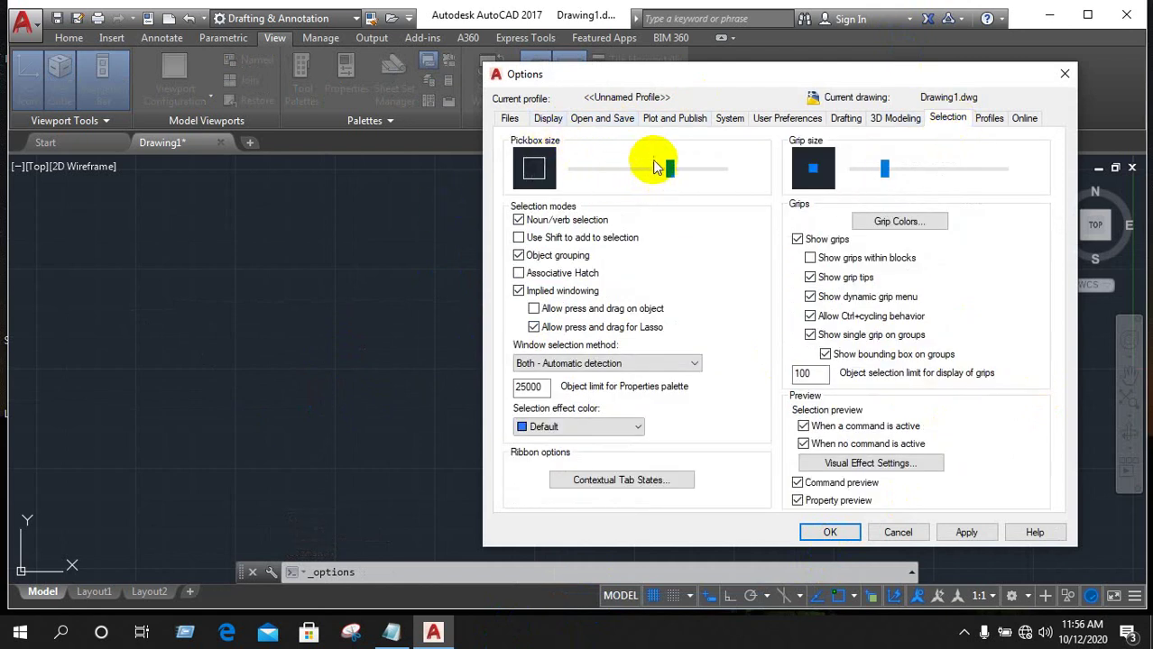
left_click(843, 532)
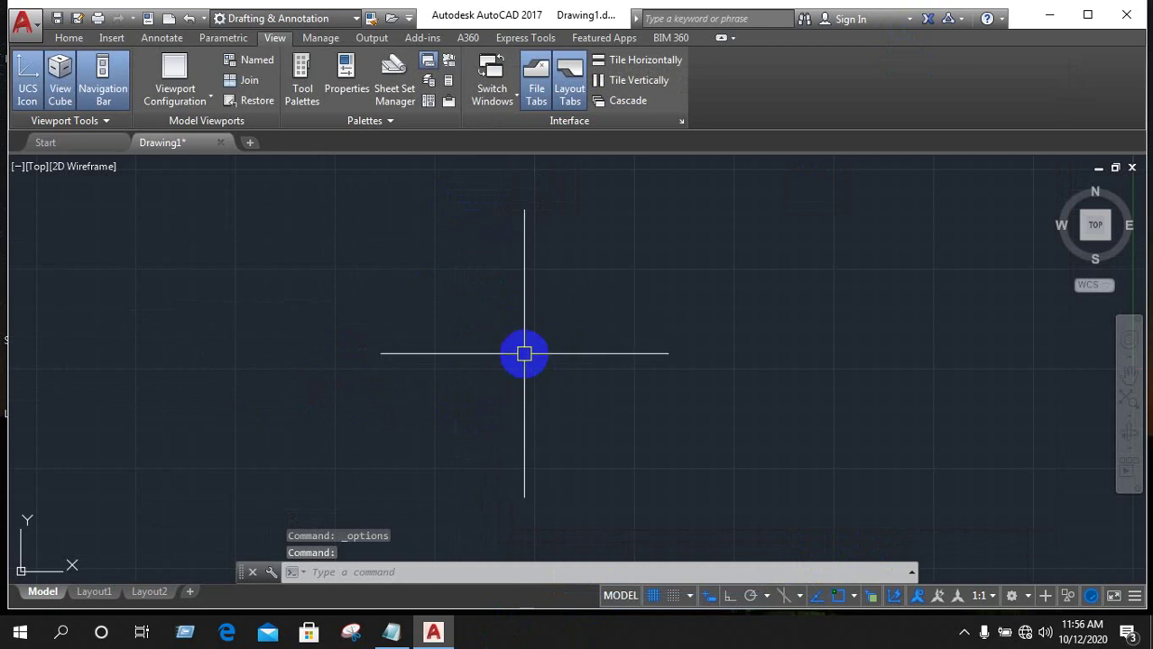
Set the Crosshair size back to 5 on the Options Display tab.
right_click(471, 300)
left_click(516, 600)
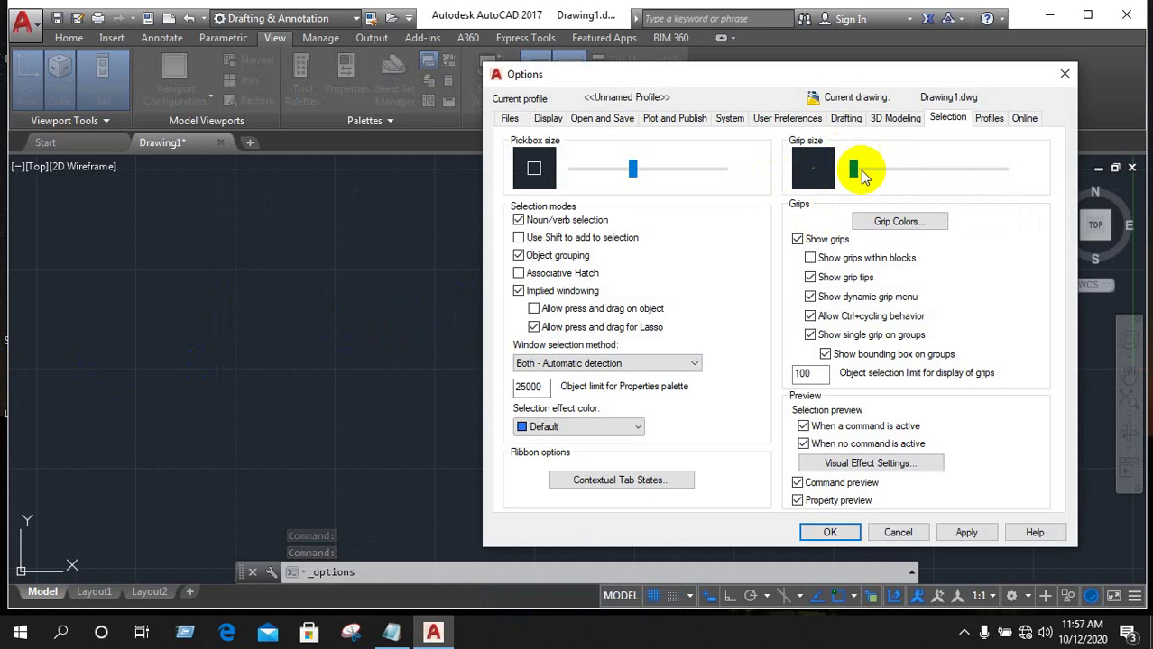
left_click(552, 119)
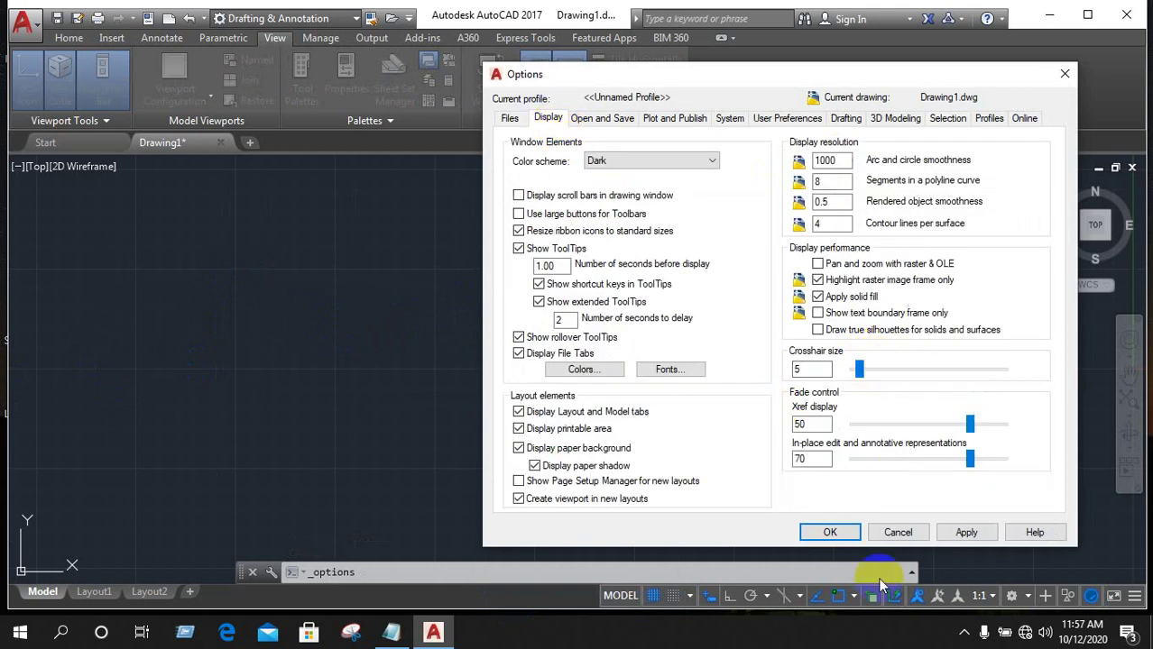
left_click(827, 539)
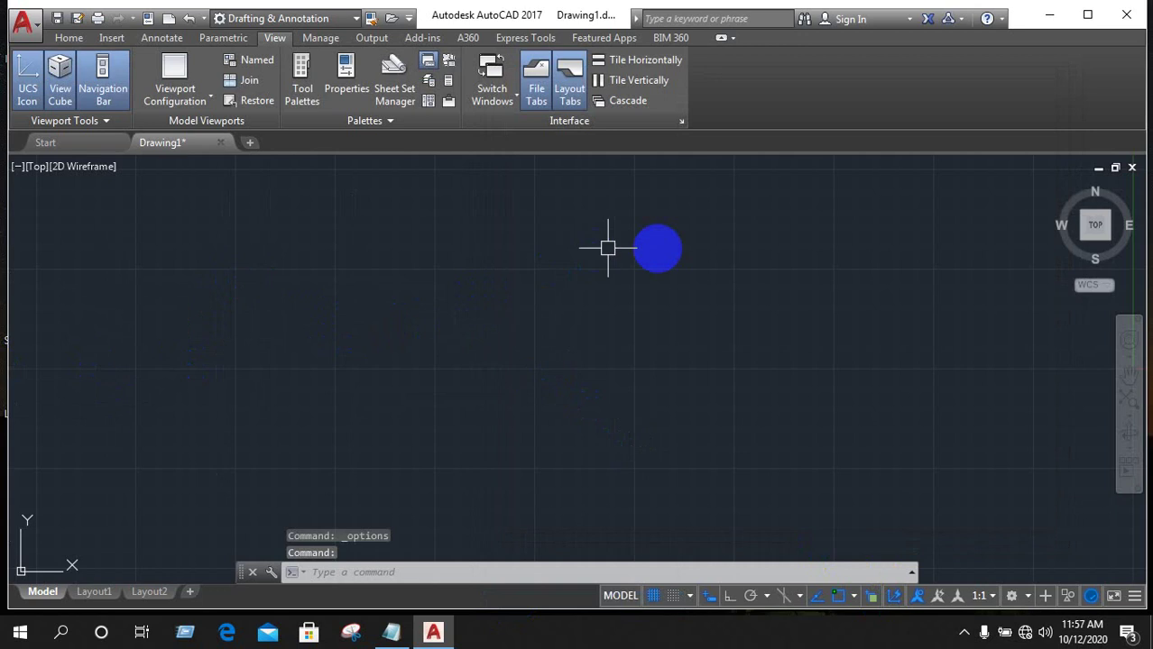
Move the floating command line higher up and click into it.
scroll(336, 384, "down", 2)
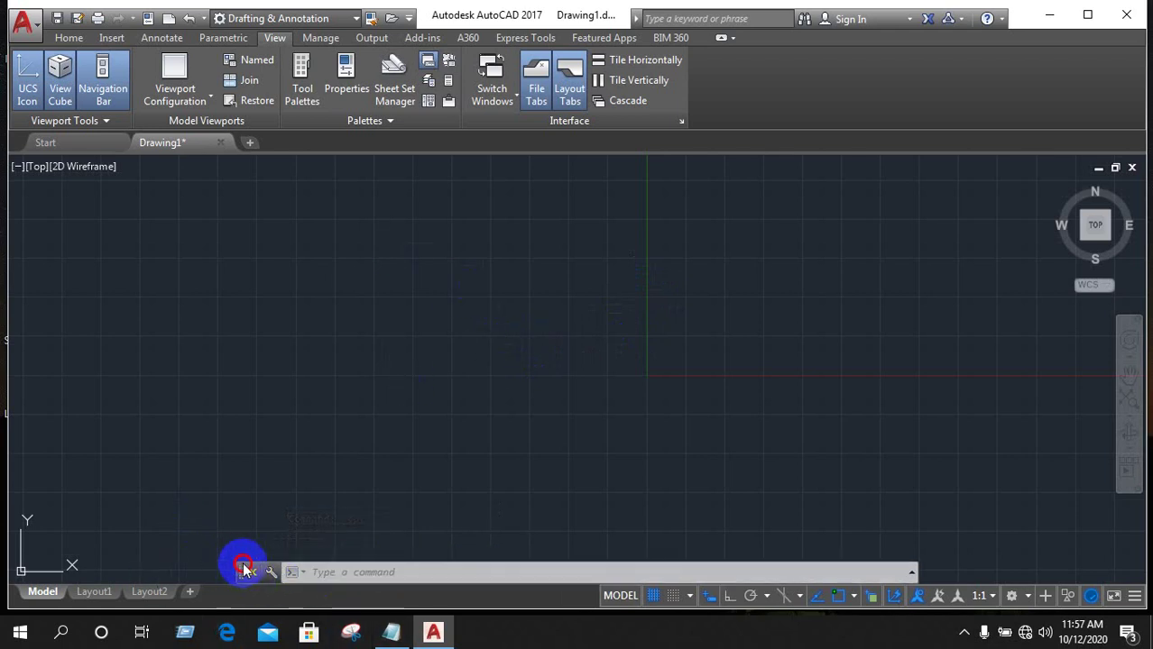
mouse_move(242, 573)
left_mouse_down()
mouse_move(231, 487)
mouse_move(257, 549)
mouse_move(227, 443)
mouse_move(264, 577)
mouse_move(265, 539)
left_mouse_up()
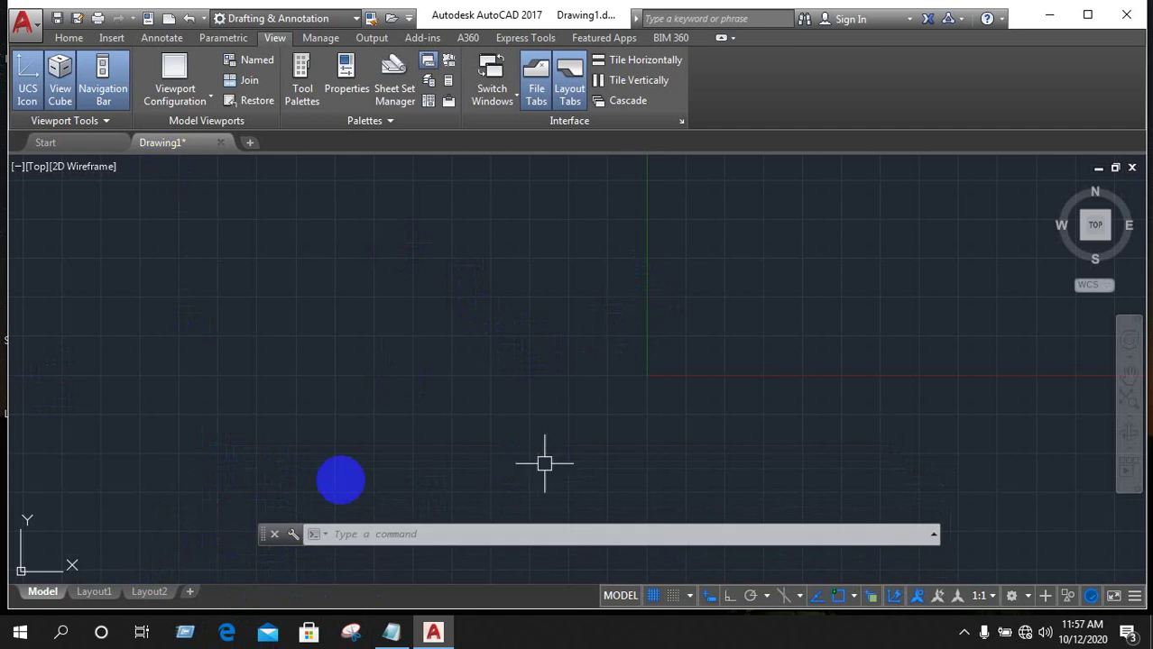
left_click(358, 536)
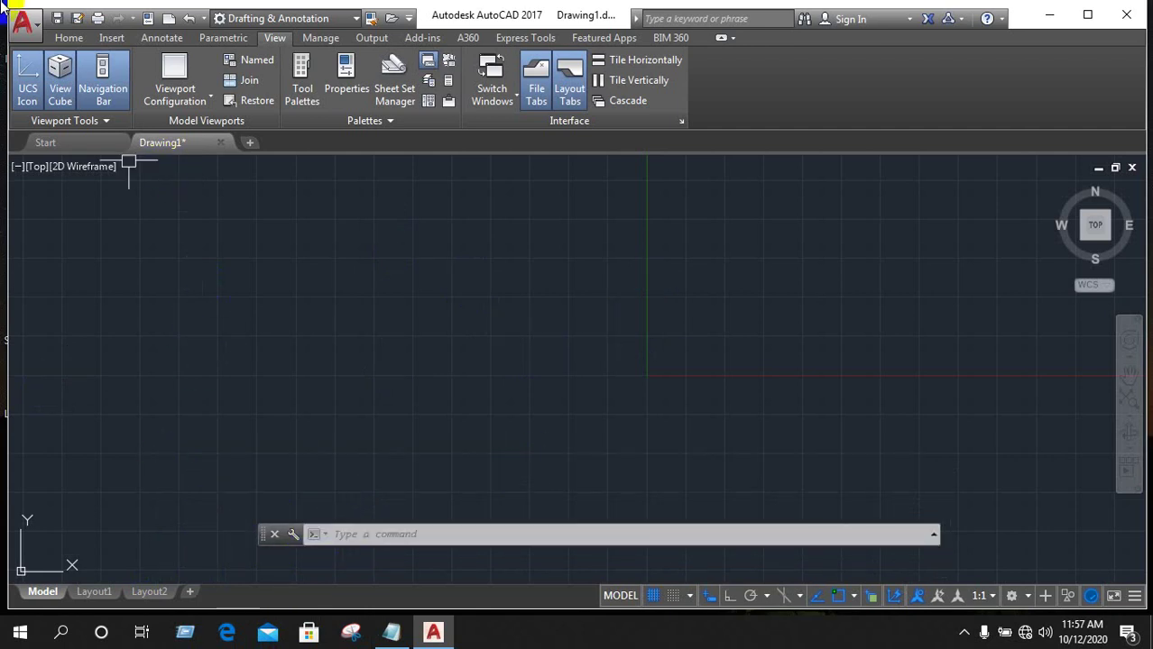
From the Home tab, draw a horizontal line with the LINE command and end it.
left_click(68, 37)
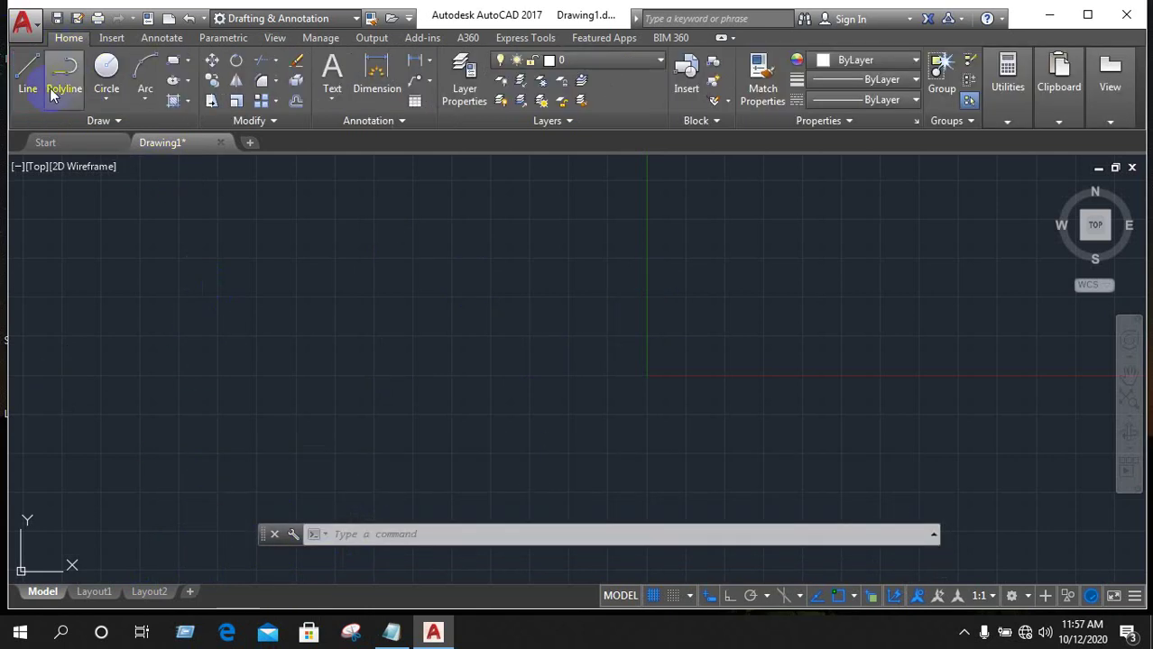
left_click(383, 539)
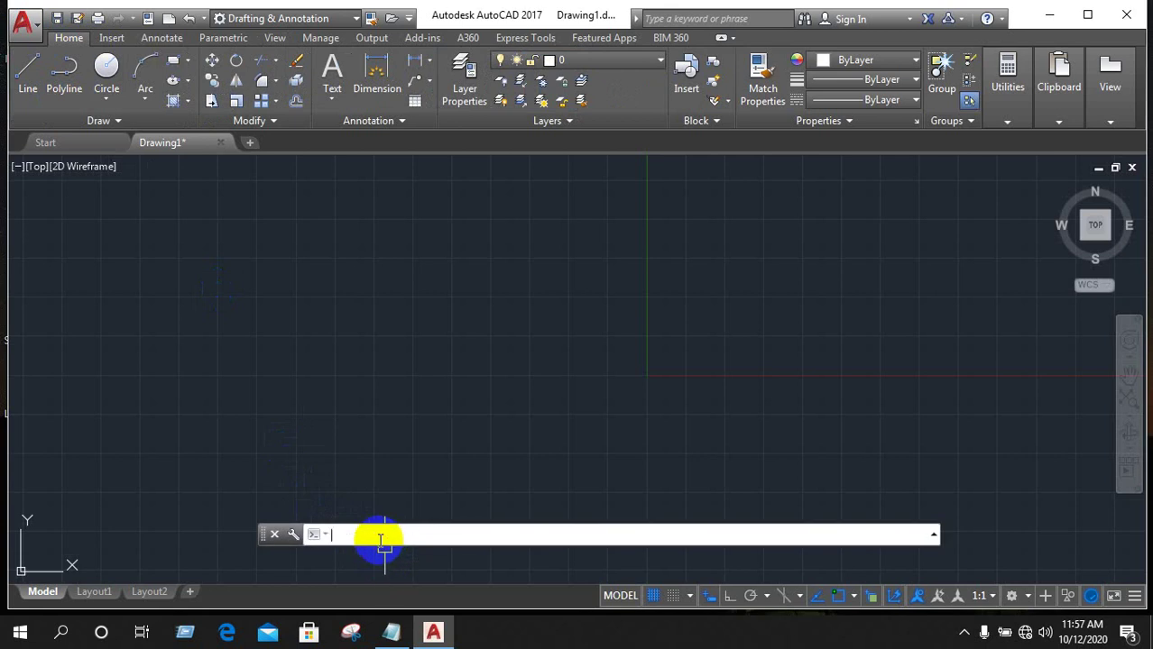
type("line")
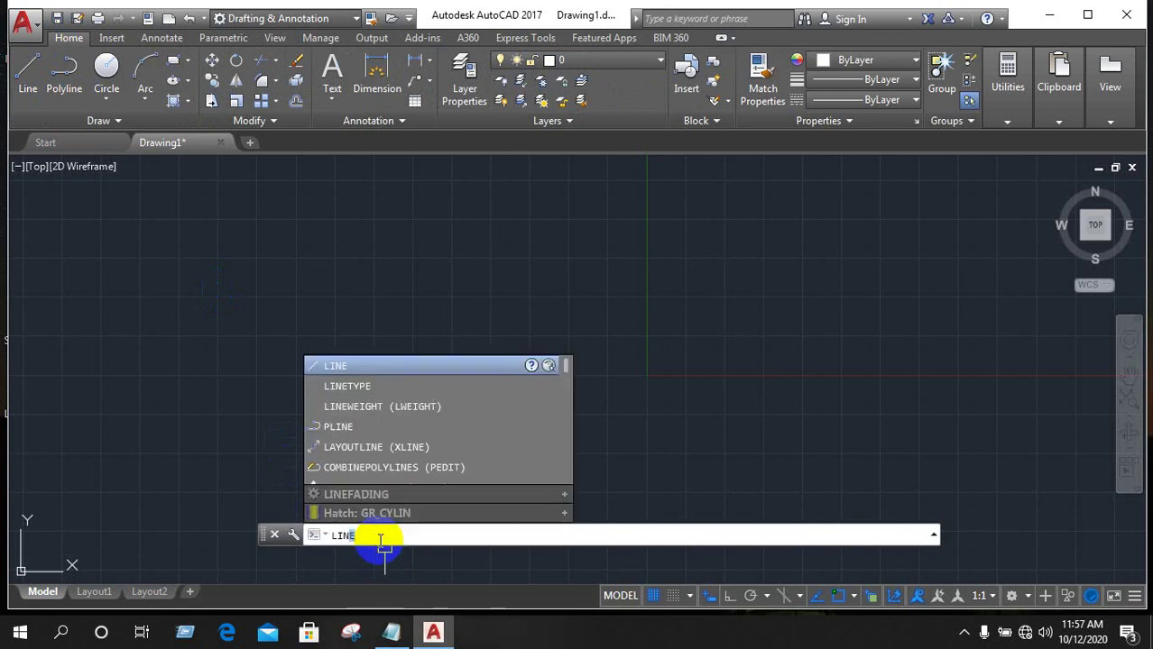
key("Return")
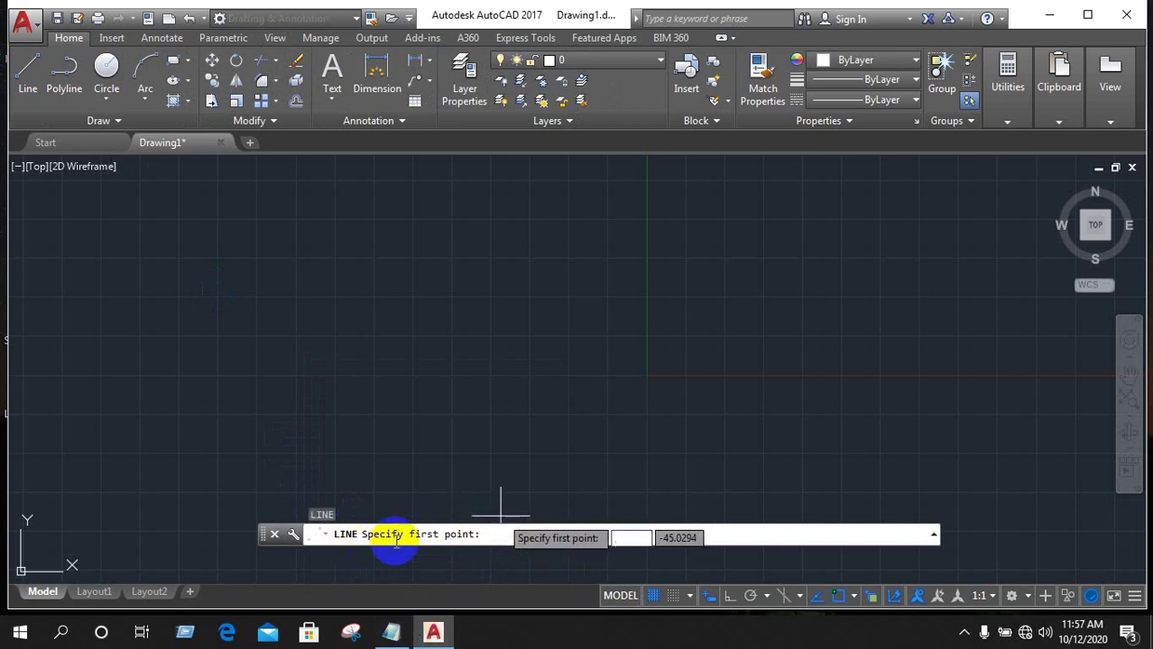
left_click(440, 358)
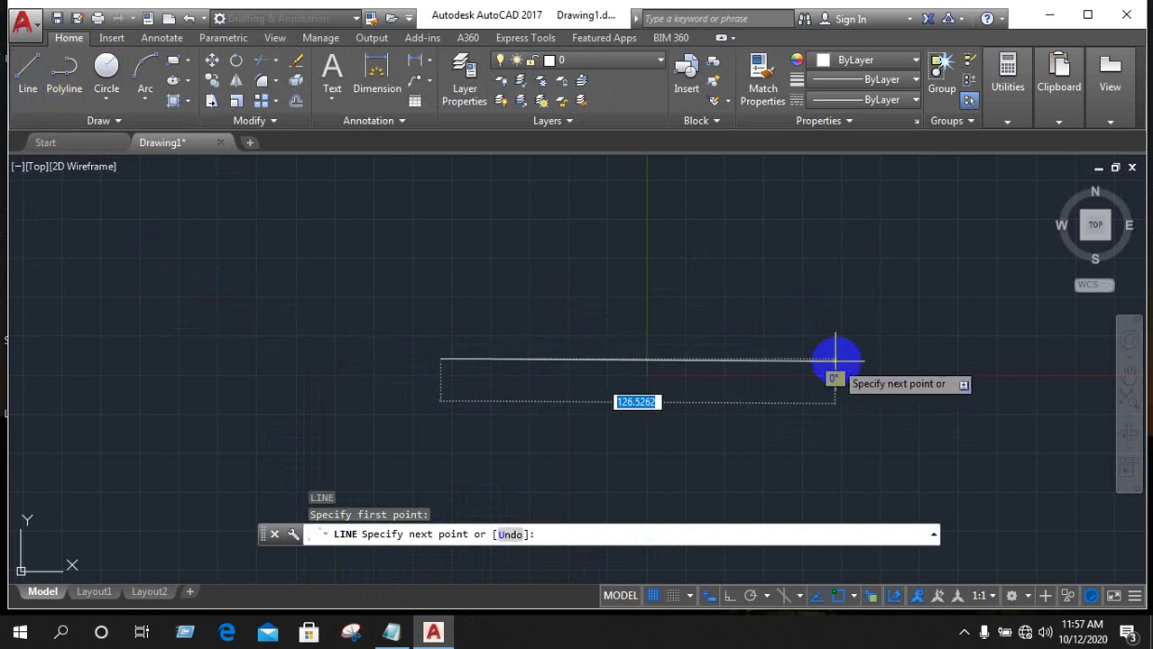
left_click(787, 359)
right_click(805, 434)
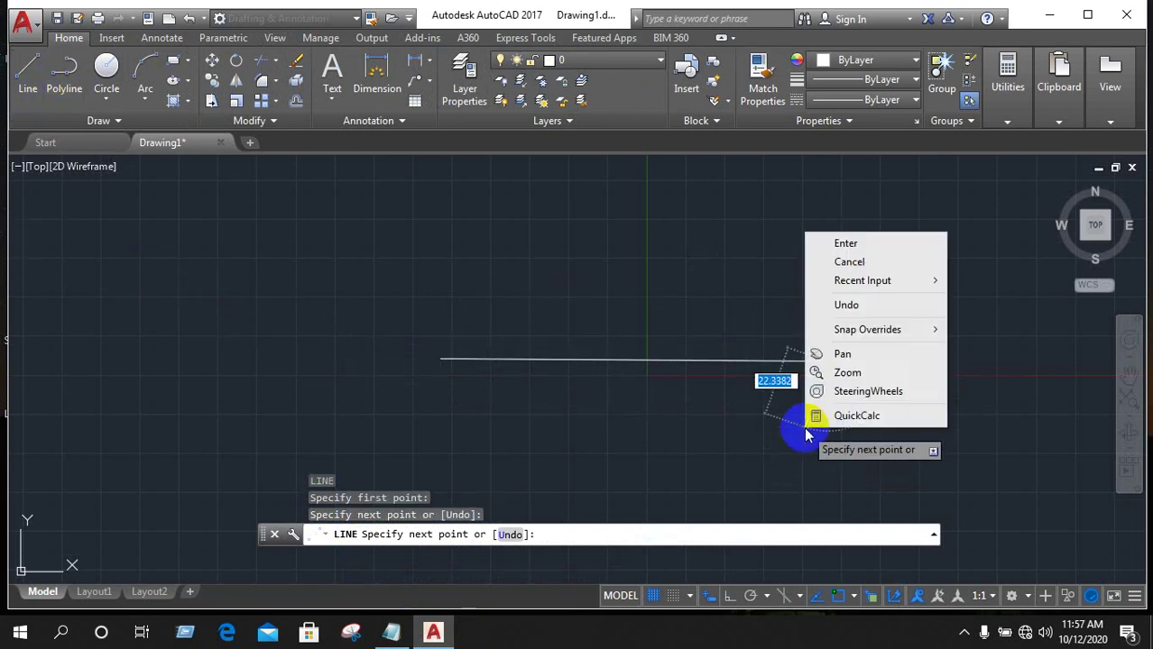
left_click(853, 261)
type("re")
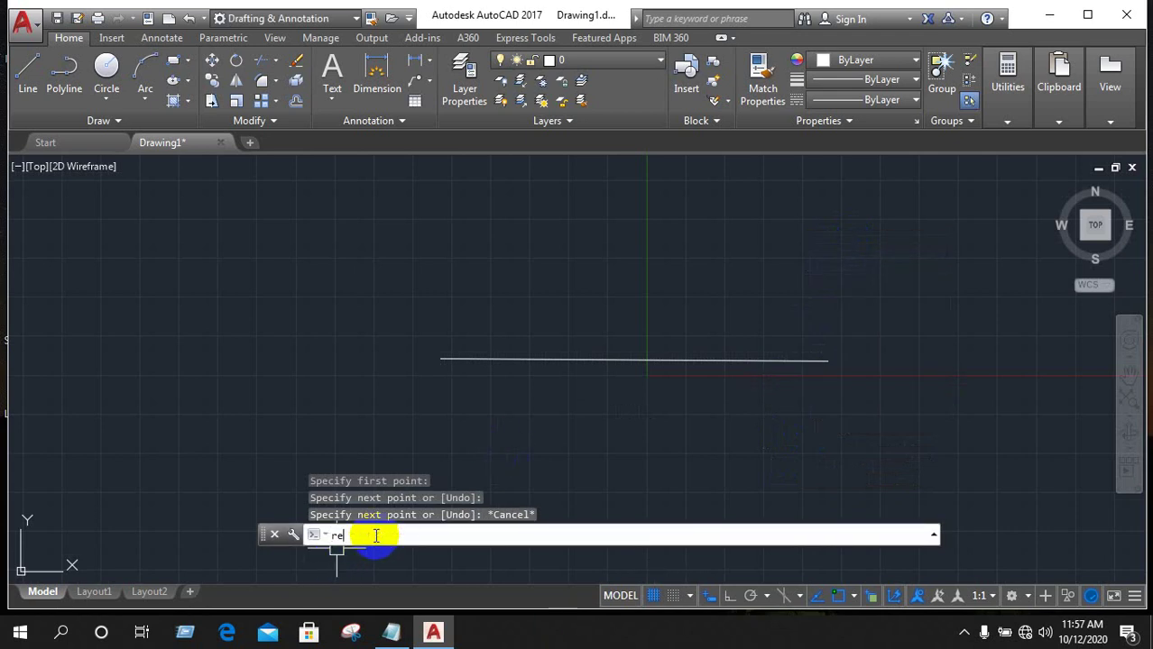
Start the RECTANGLE command and set its fillet radius by picking two points.
type("c")
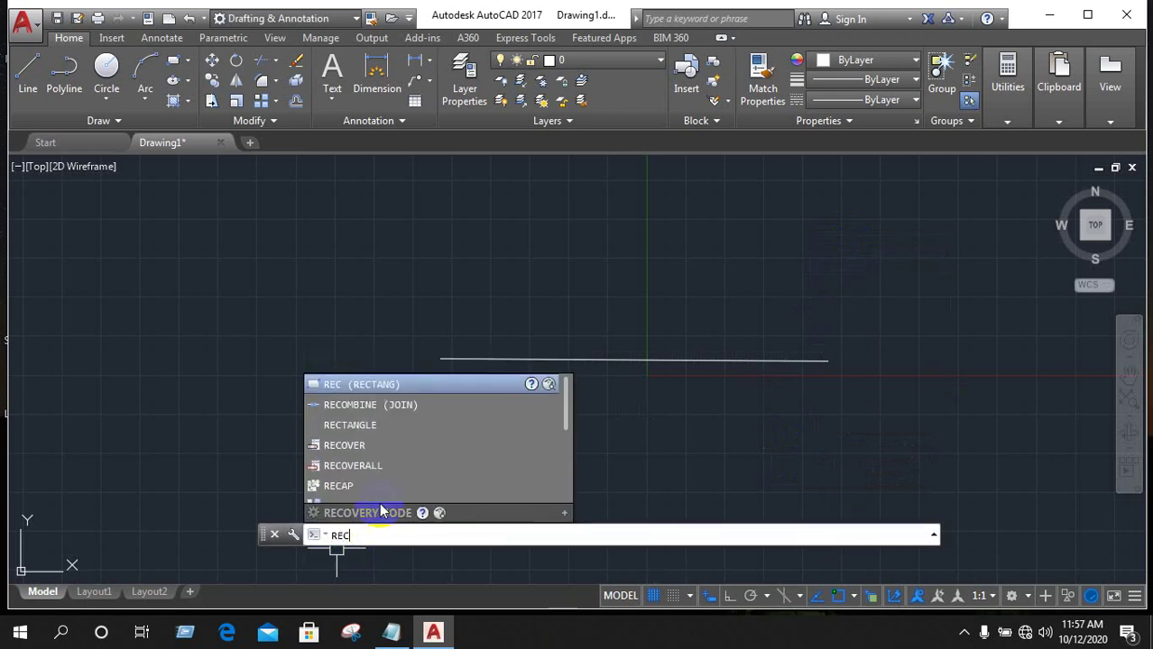
scroll(378, 502, "down", 1)
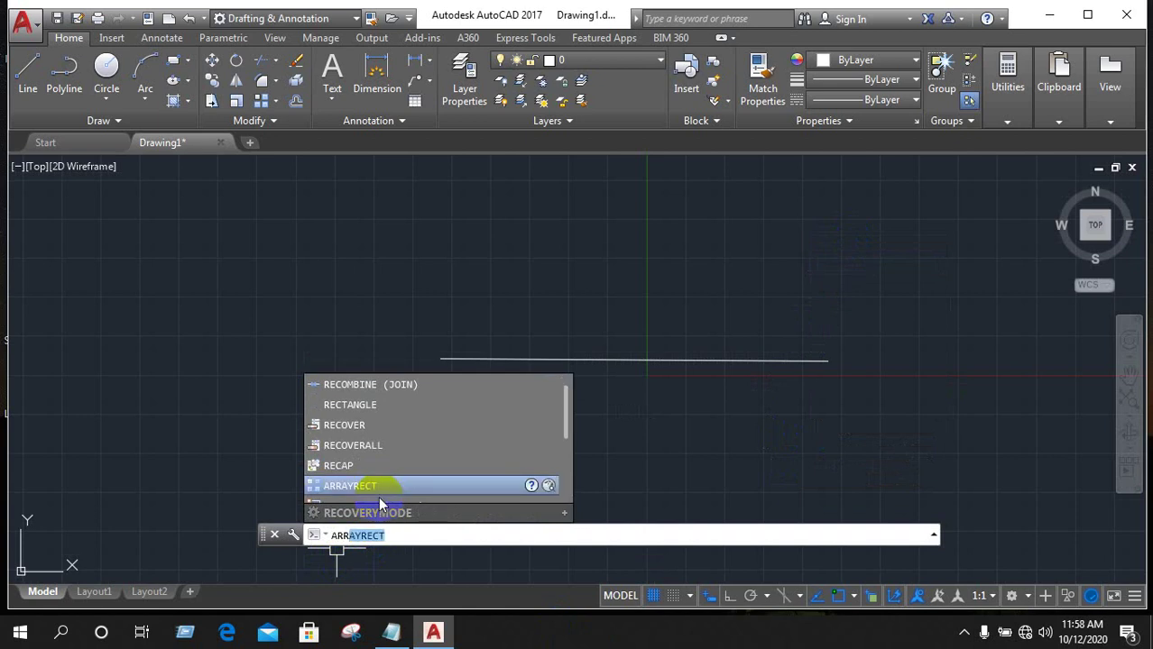
scroll(378, 496, "down", 1)
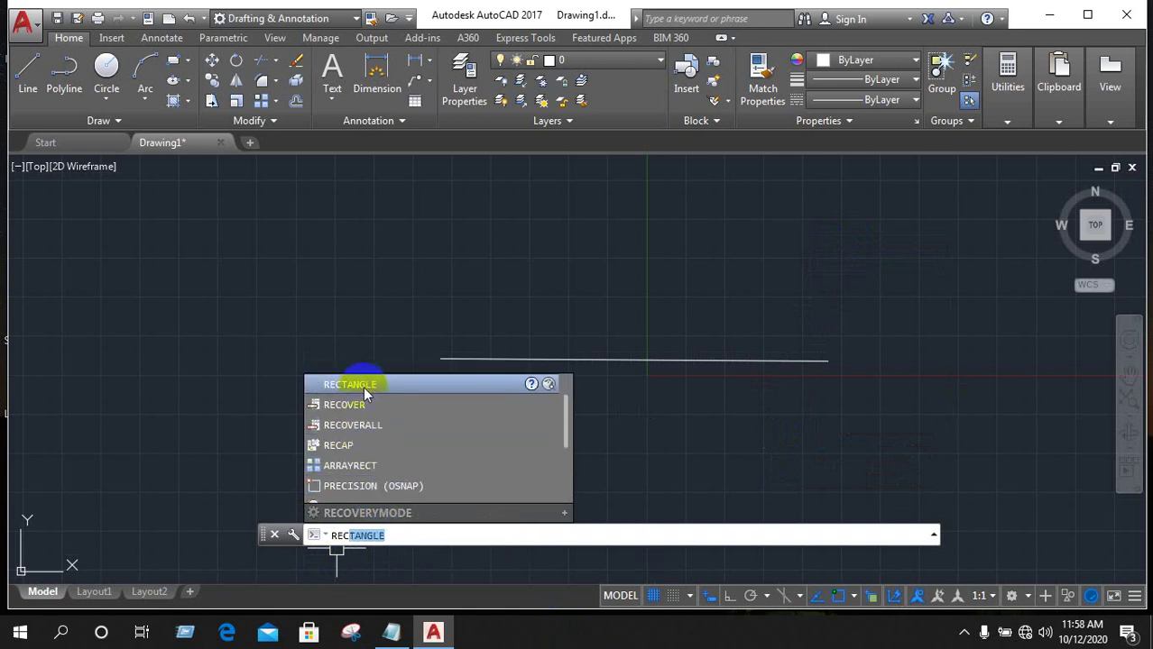
left_click(363, 386)
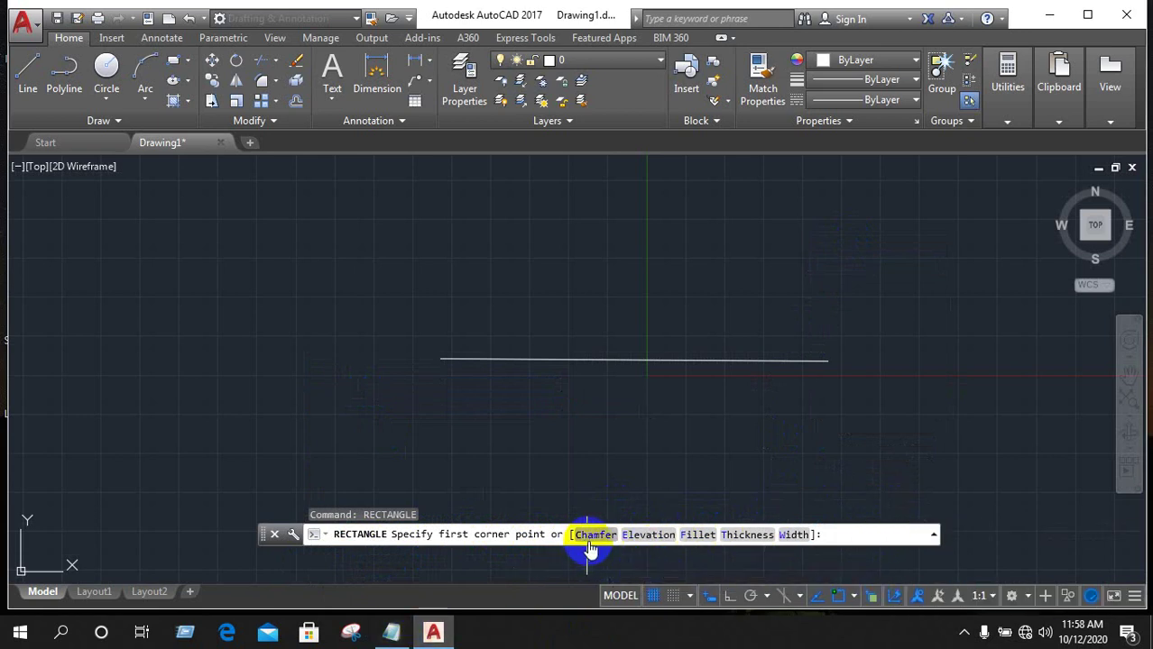
left_click(697, 535)
left_click(339, 293)
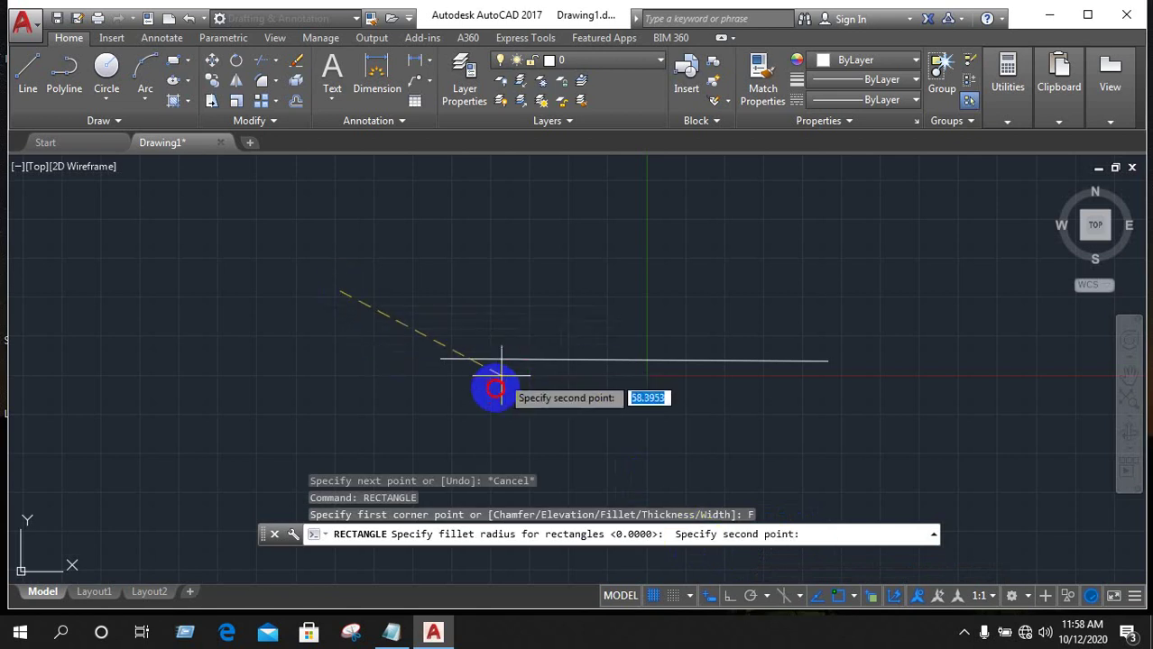
left_click(326, 378)
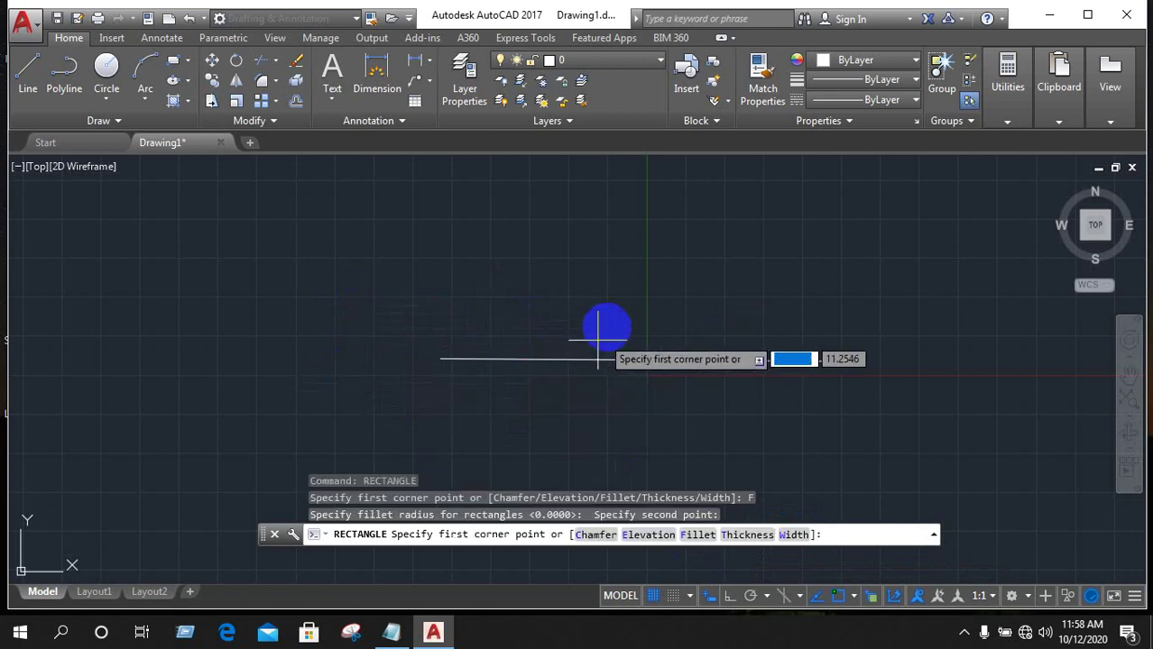
Set the rectangle thickness by two points, then pick two corners above the line's left end.
left_click(748, 535)
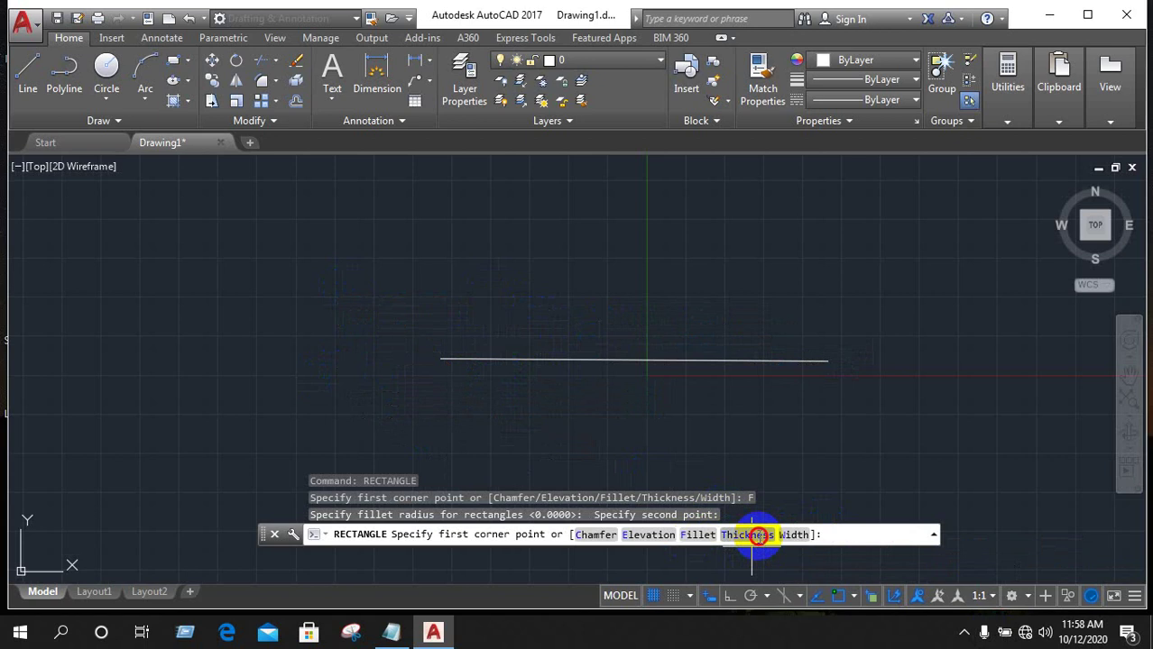
left_click(303, 260)
left_click(455, 326)
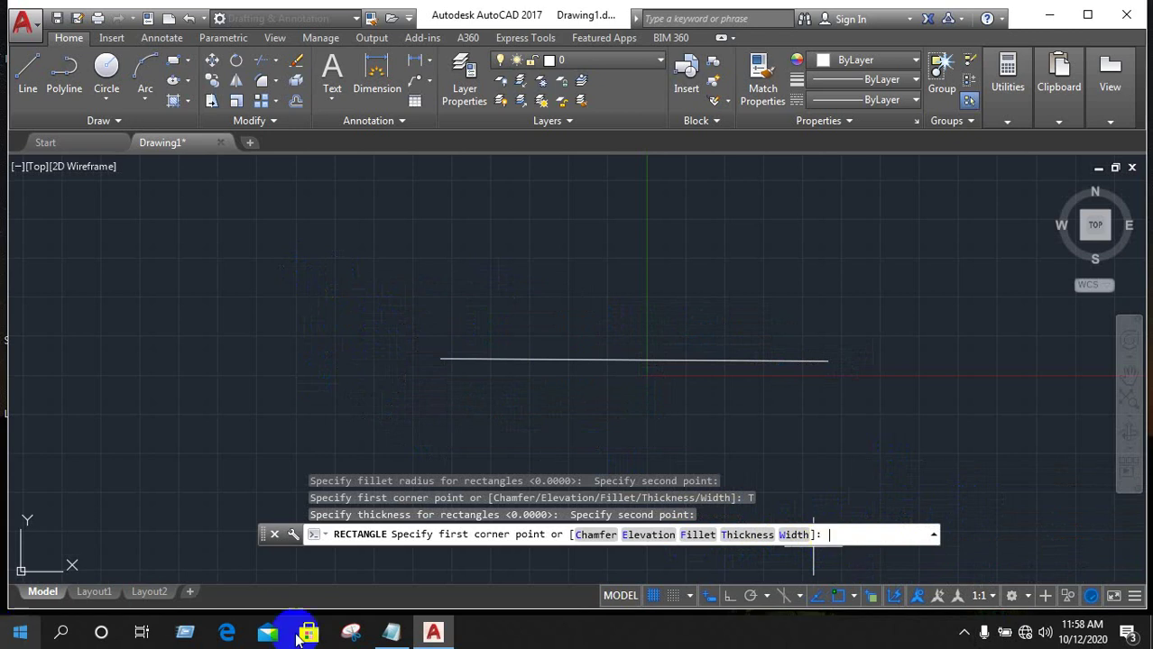
left_click(547, 296)
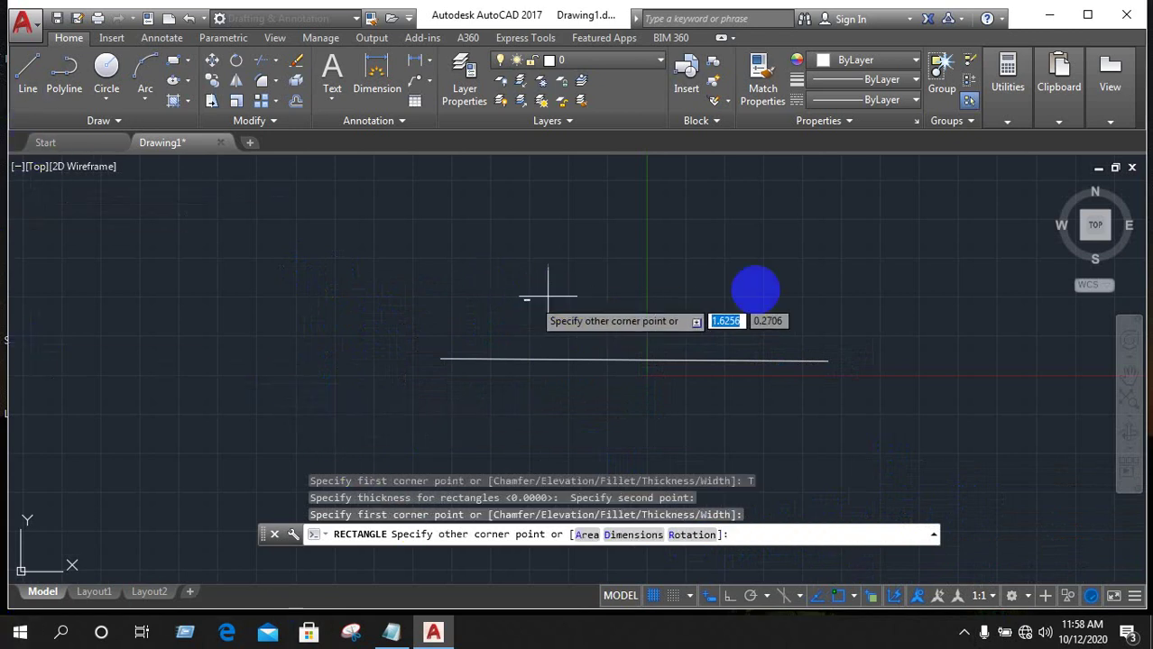
left_click(330, 350)
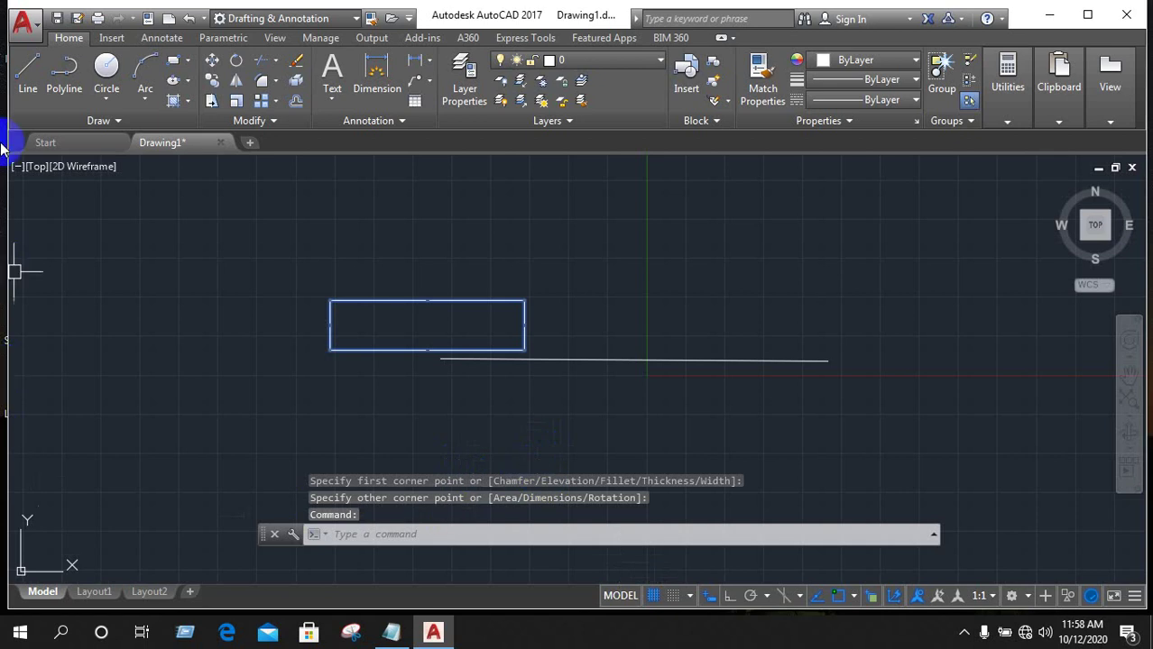
Draw a circle near the top right by picking its centre and radius.
left_click(428, 536)
type("c")
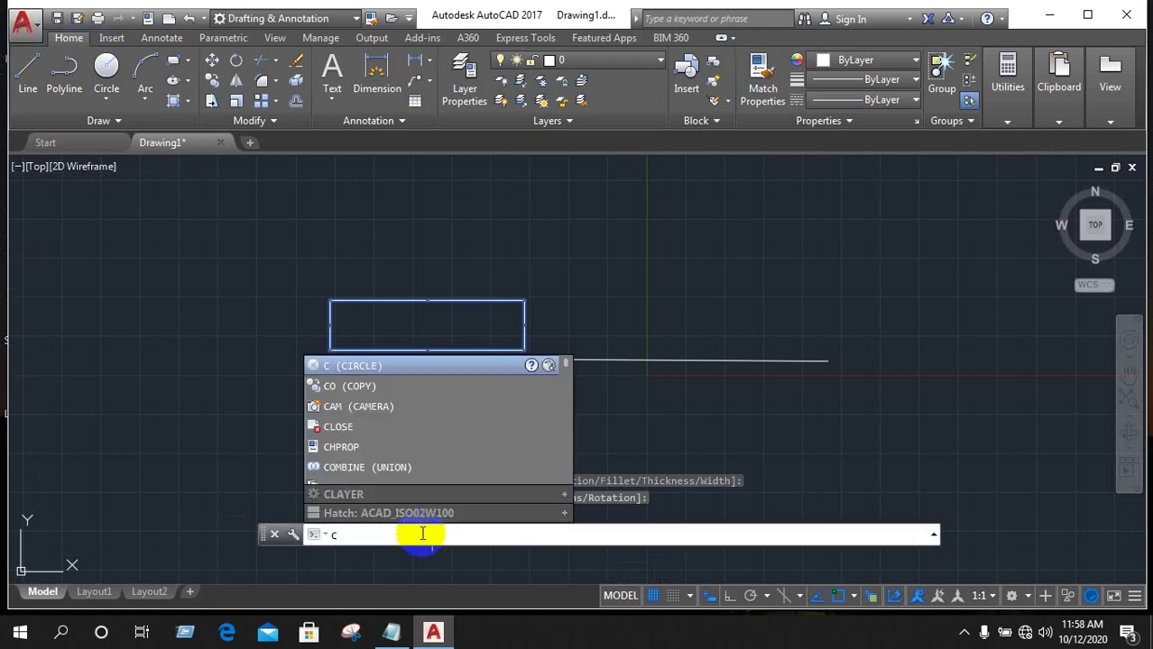
type("i")
key("Return")
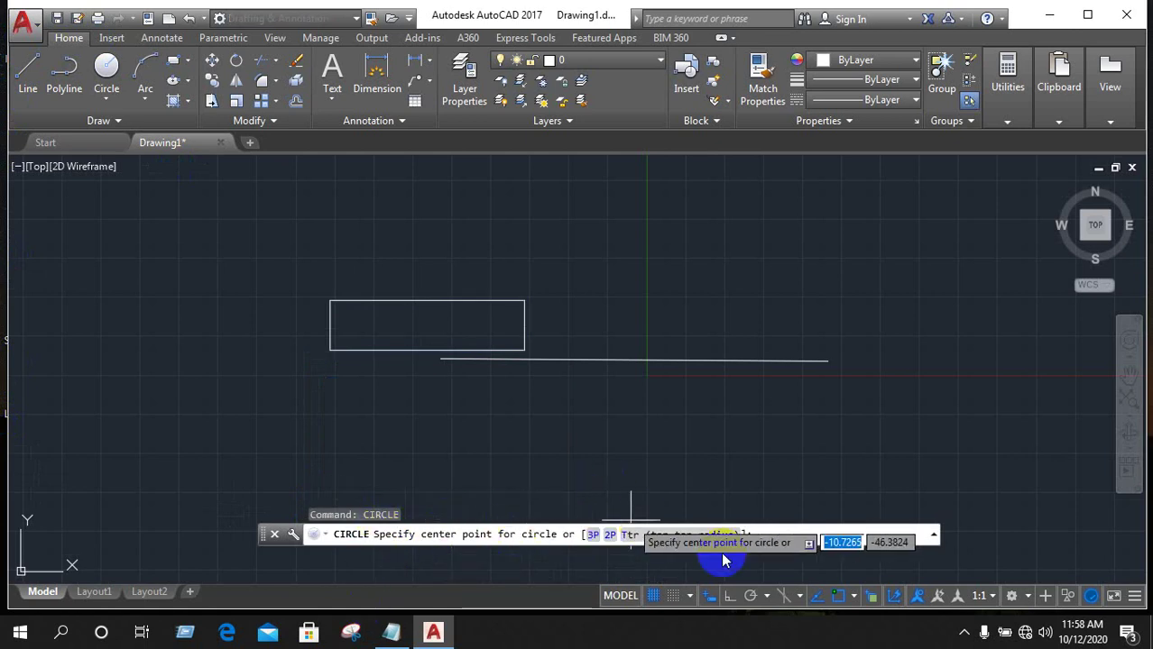
left_click(773, 198)
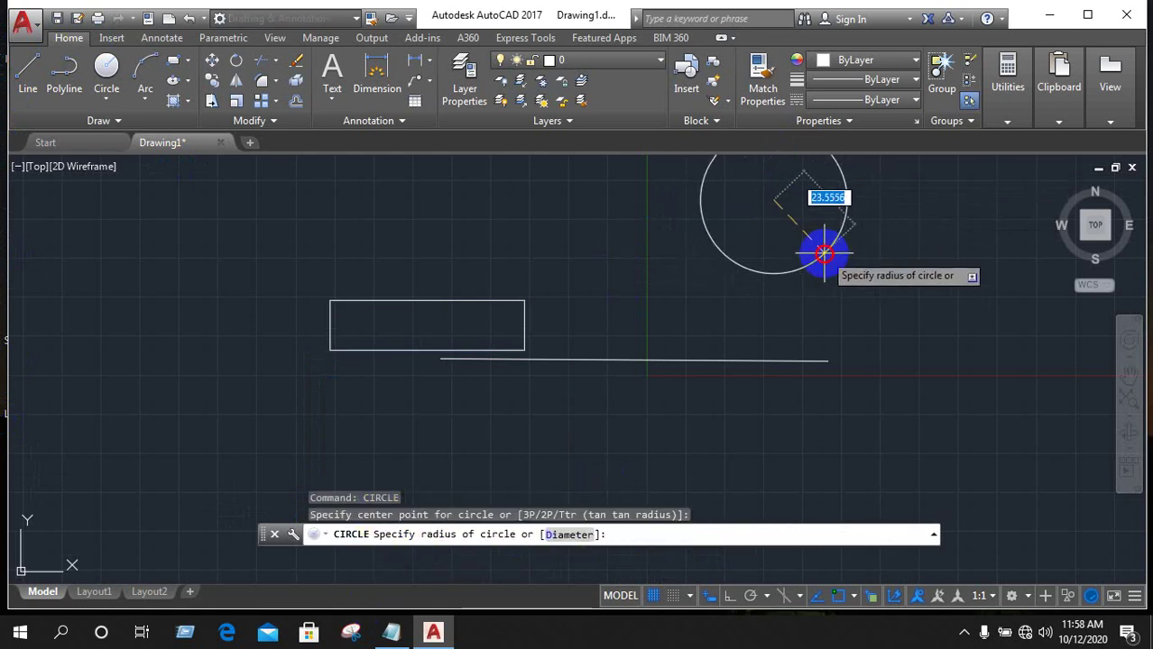
left_click(820, 253)
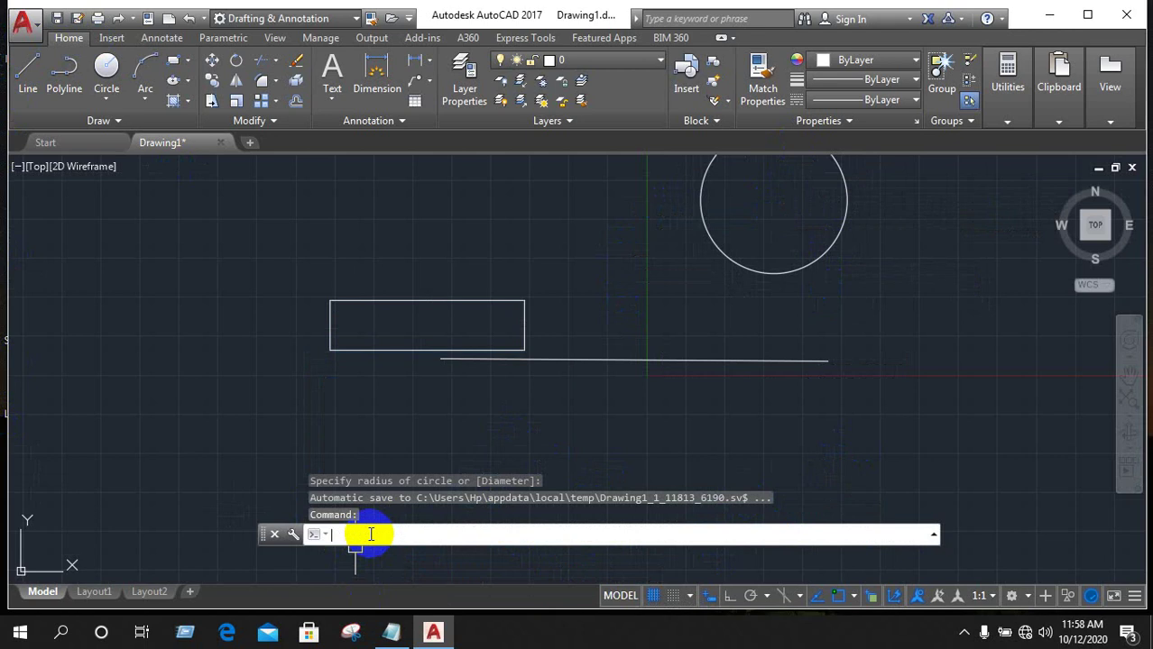
Draw a larger circle left of the rectangle using the 2P diameter-endpoints option.
type("cir")
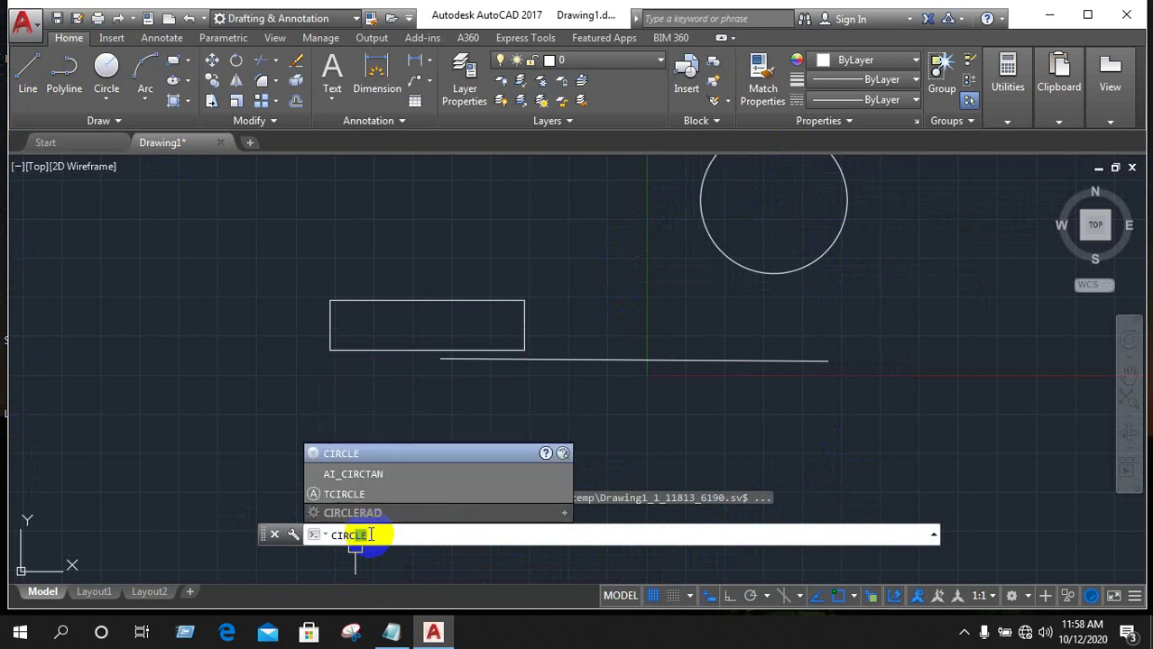
key("Return")
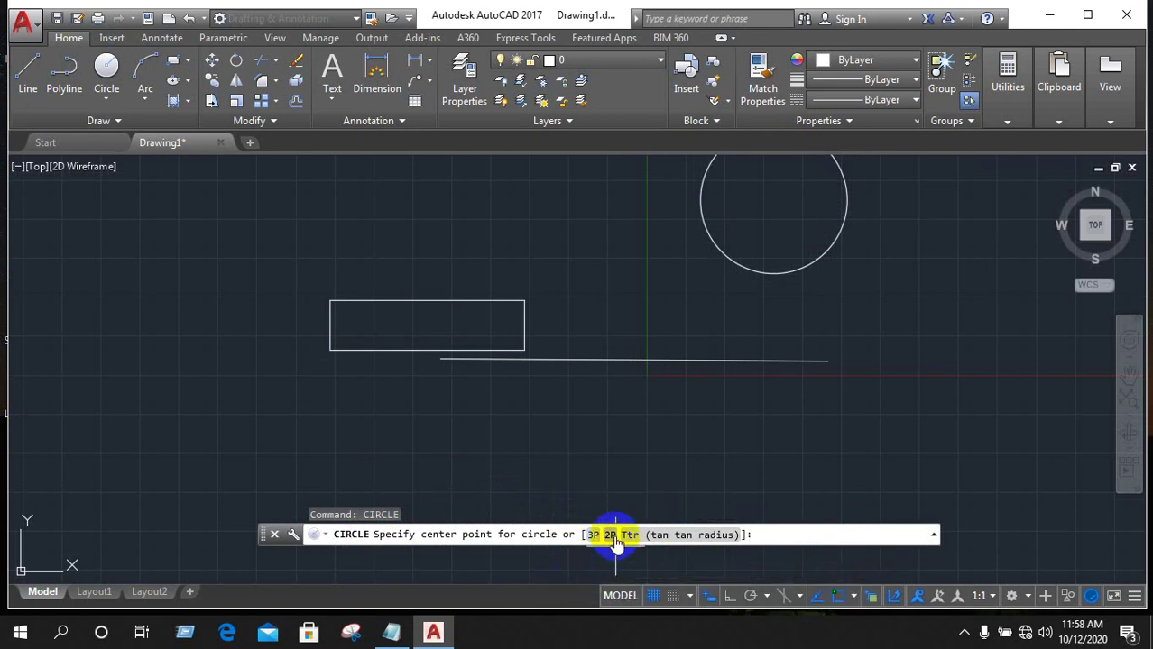
left_click(611, 536)
left_click(79, 270)
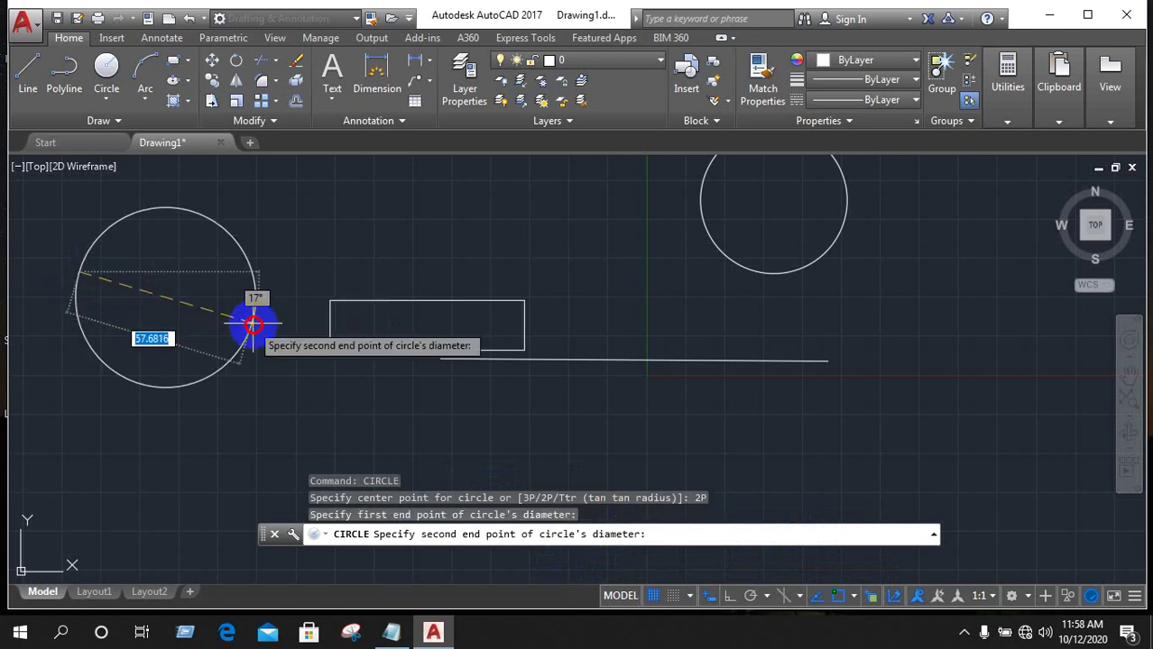
left_click(273, 365)
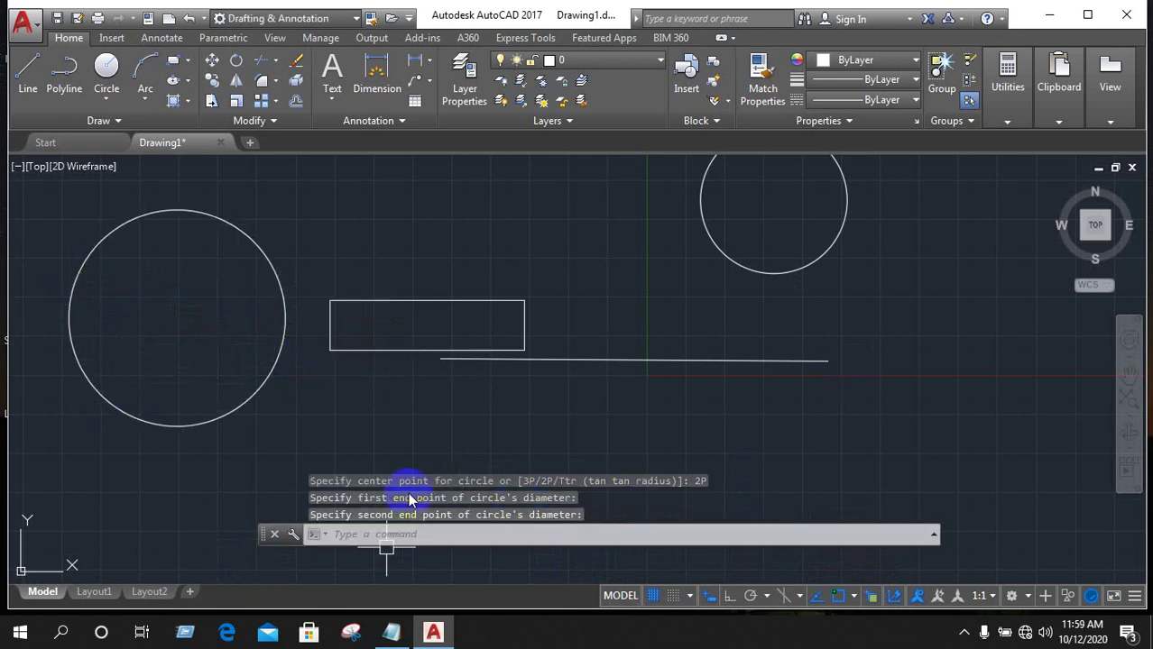
Erase the two circles, rectangle and line with one crossing selection.
scroll(709, 435, "down", 6)
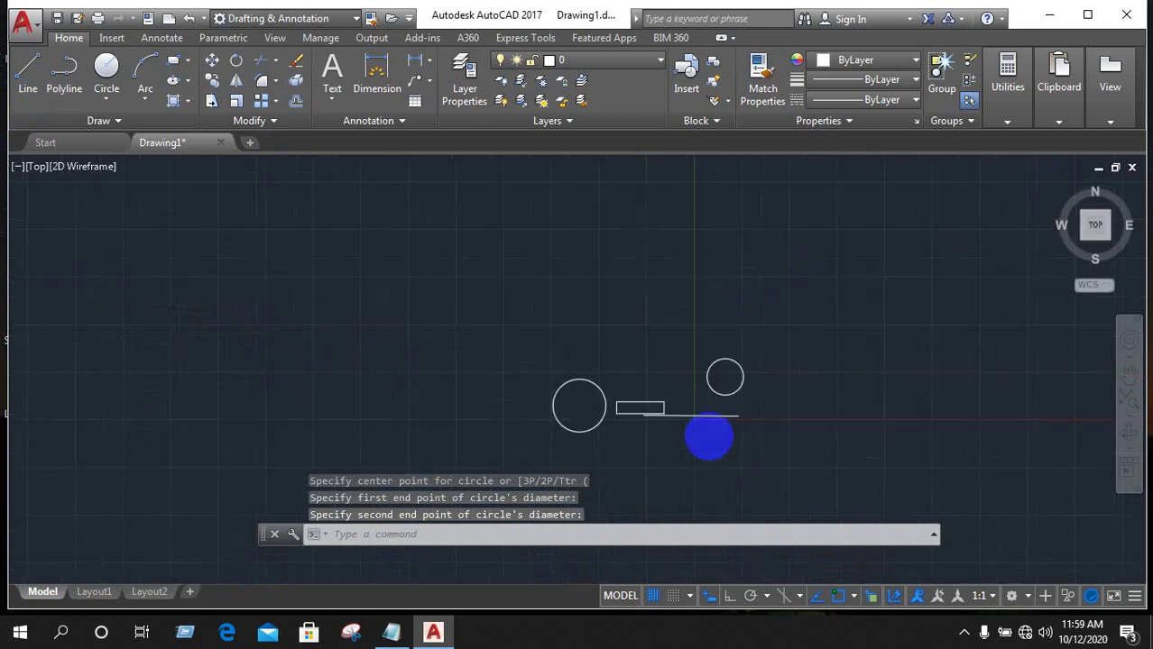
mouse_move(809, 359)
left_mouse_down()
mouse_move(565, 451)
mouse_move(424, 385)
left_mouse_up()
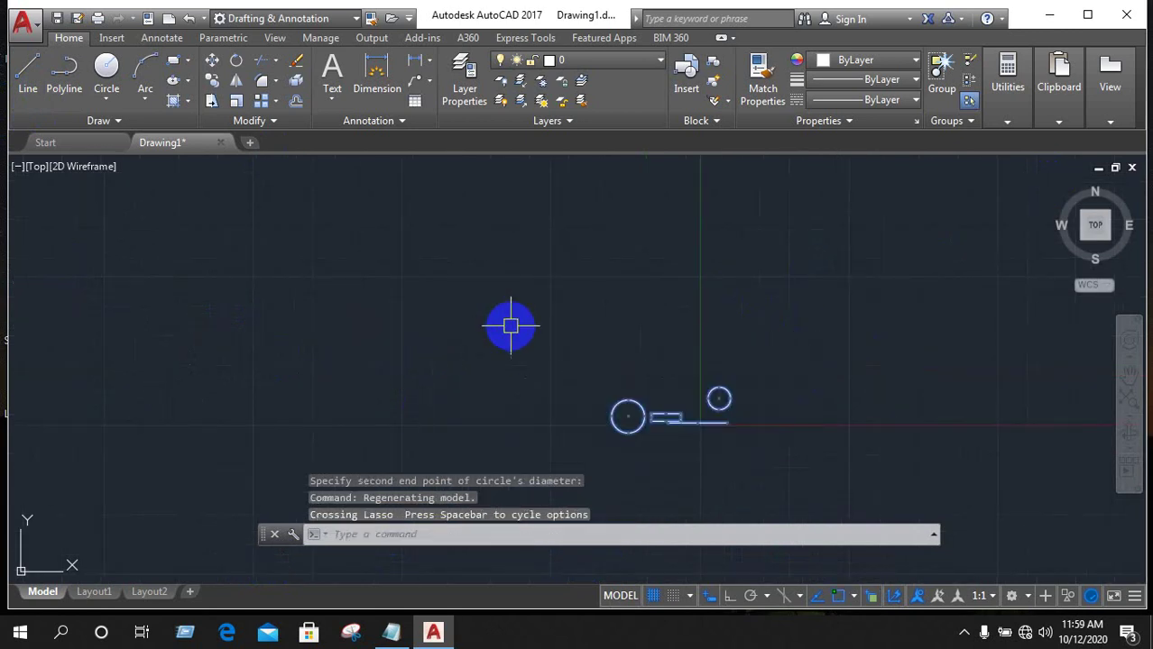
key("Delete")
Close the command line window and confirm Yes in the close dialog.
scroll(512, 329, "down", 6)
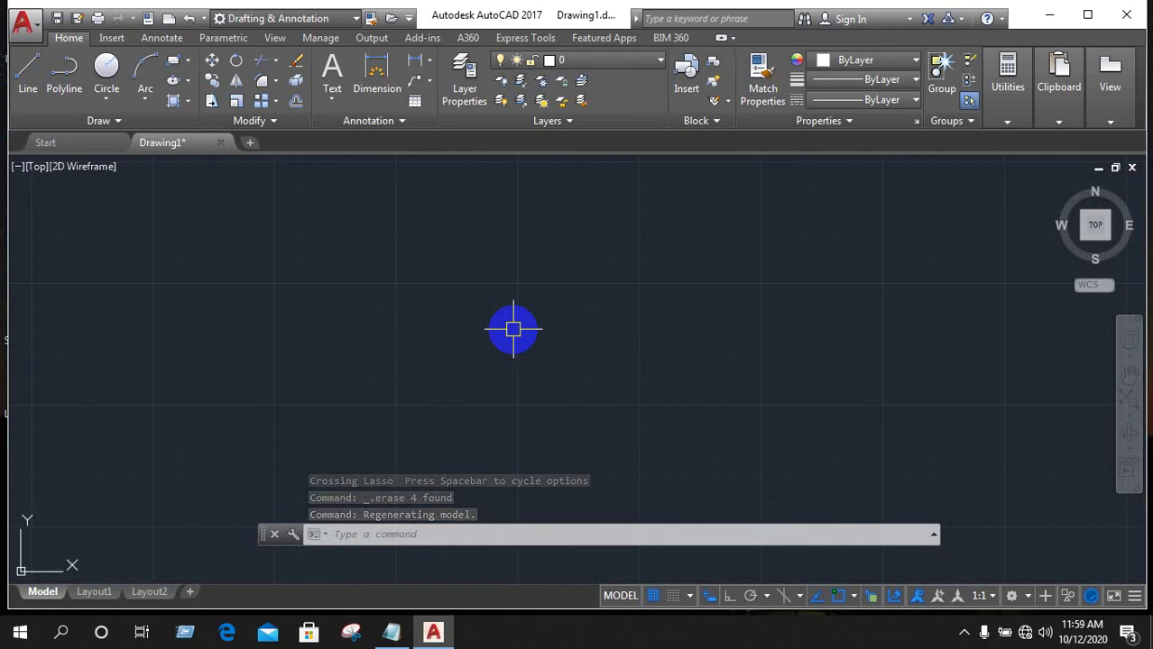
left_click(312, 535)
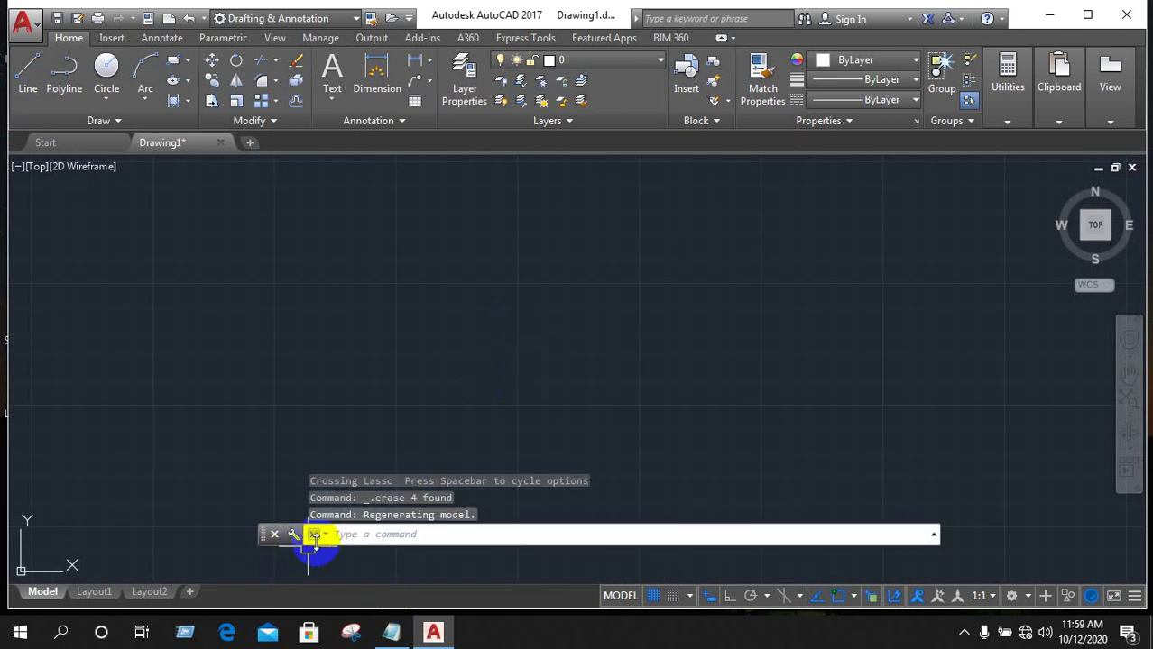
left_click(310, 535)
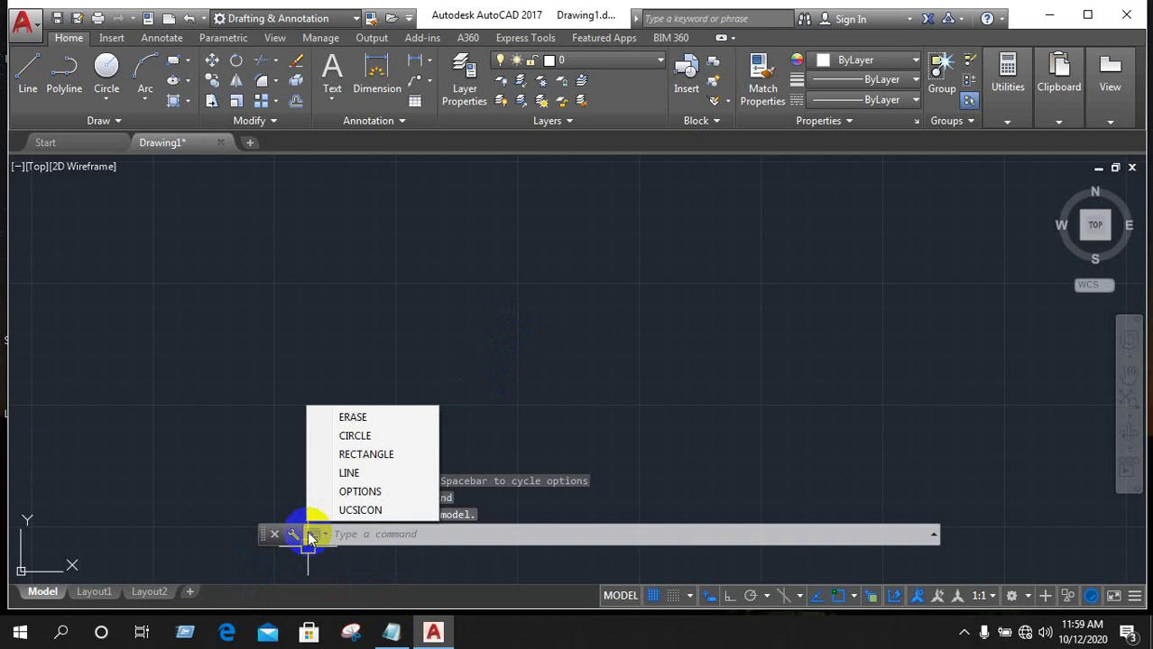
left_click(294, 534)
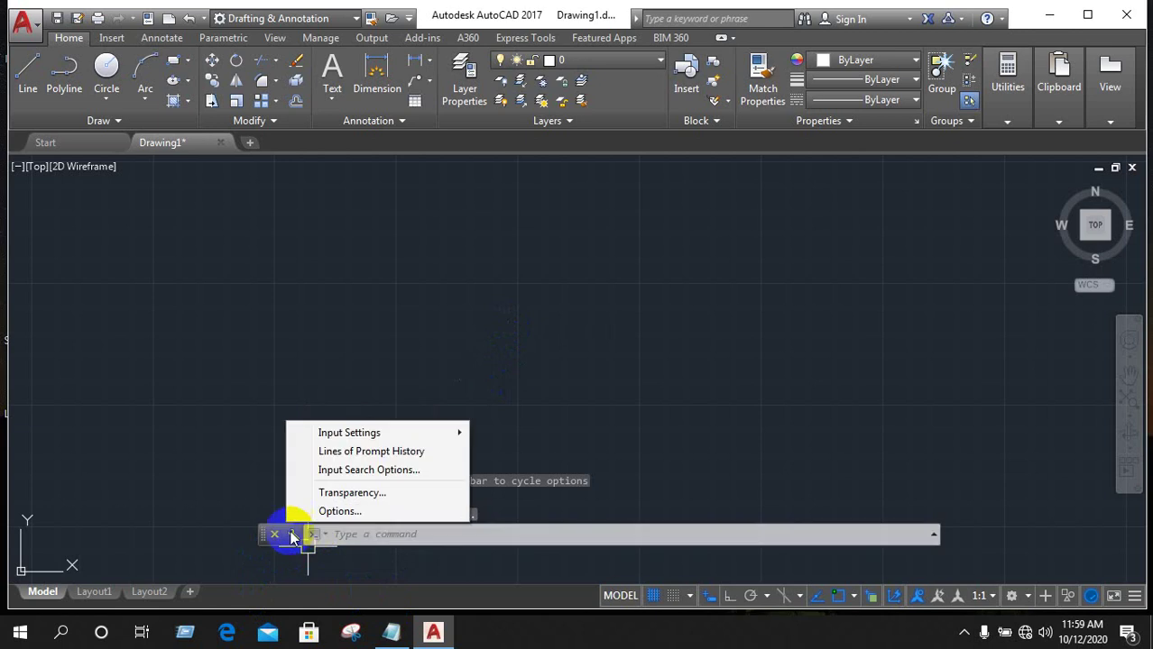
left_click(274, 535)
left_click(663, 330)
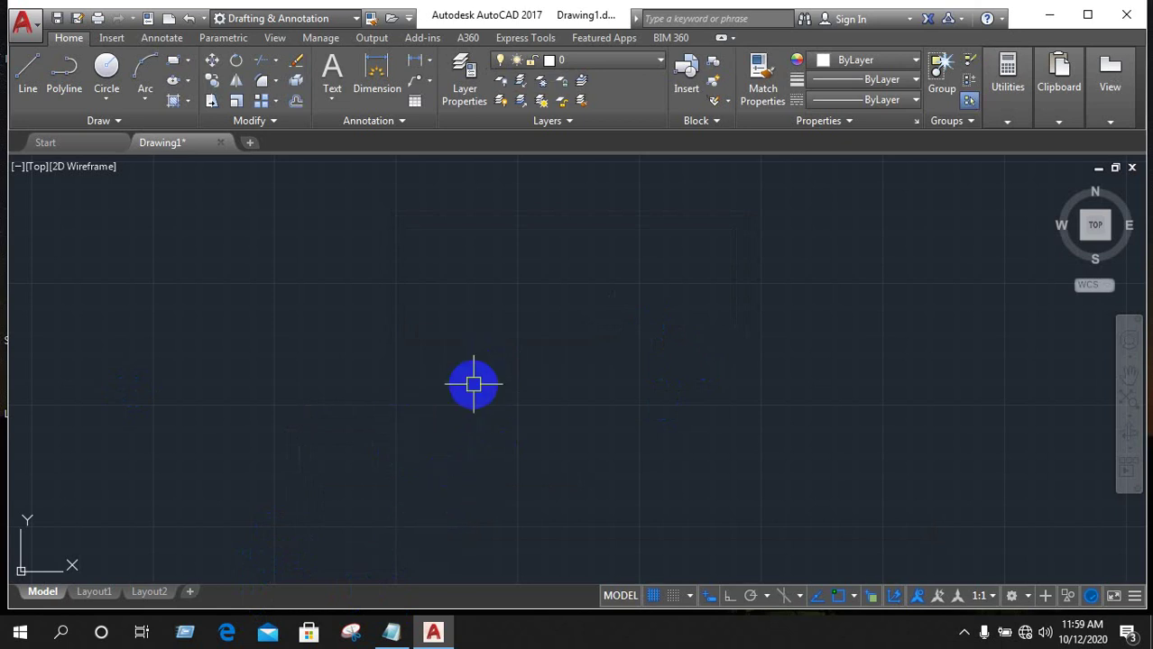
Toggle the command line with Ctrl+9, hide it again confirming Yes, then restore it.
key("ctrl+9")
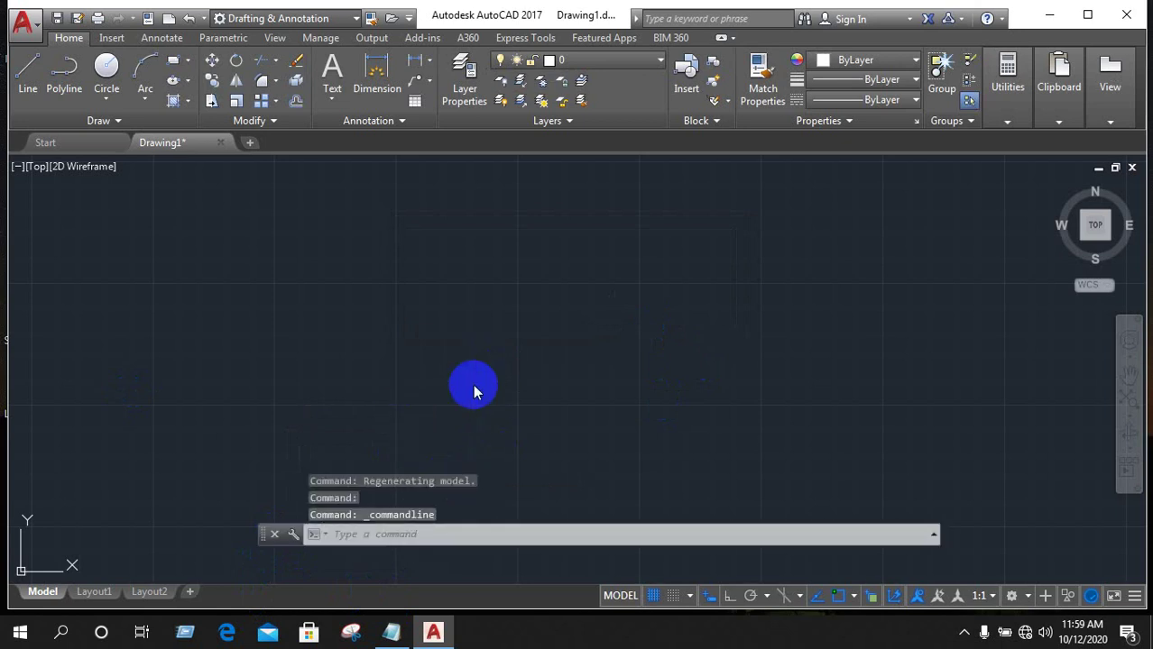
key("ctrl+9")
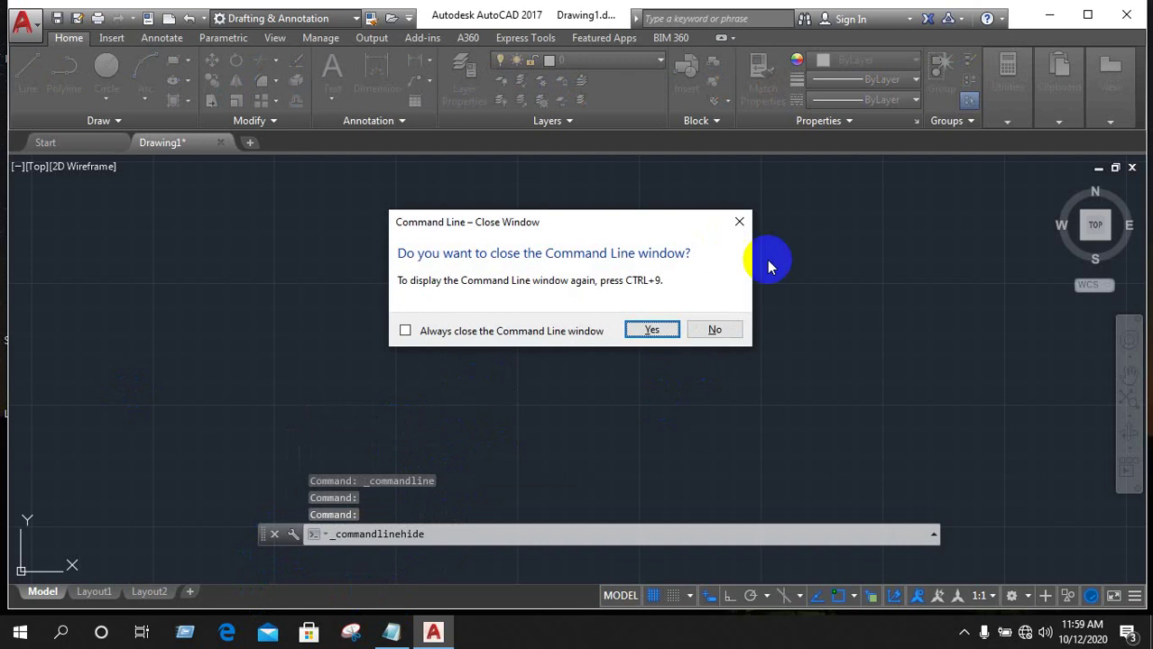
left_click(646, 330)
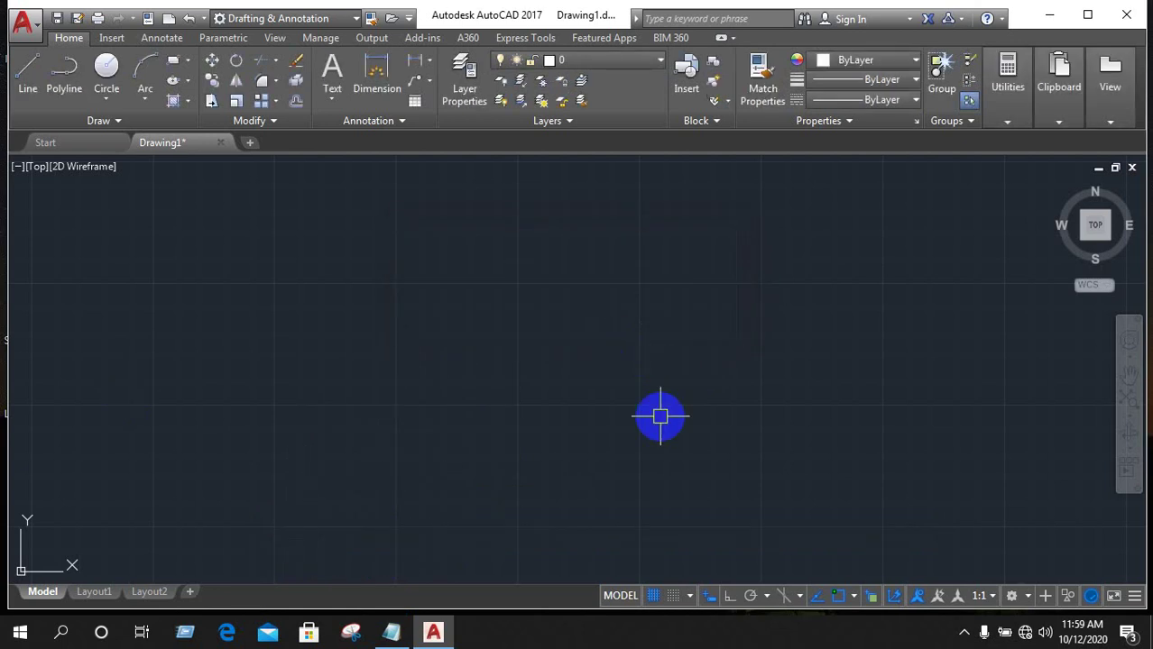
key("ctrl+9")
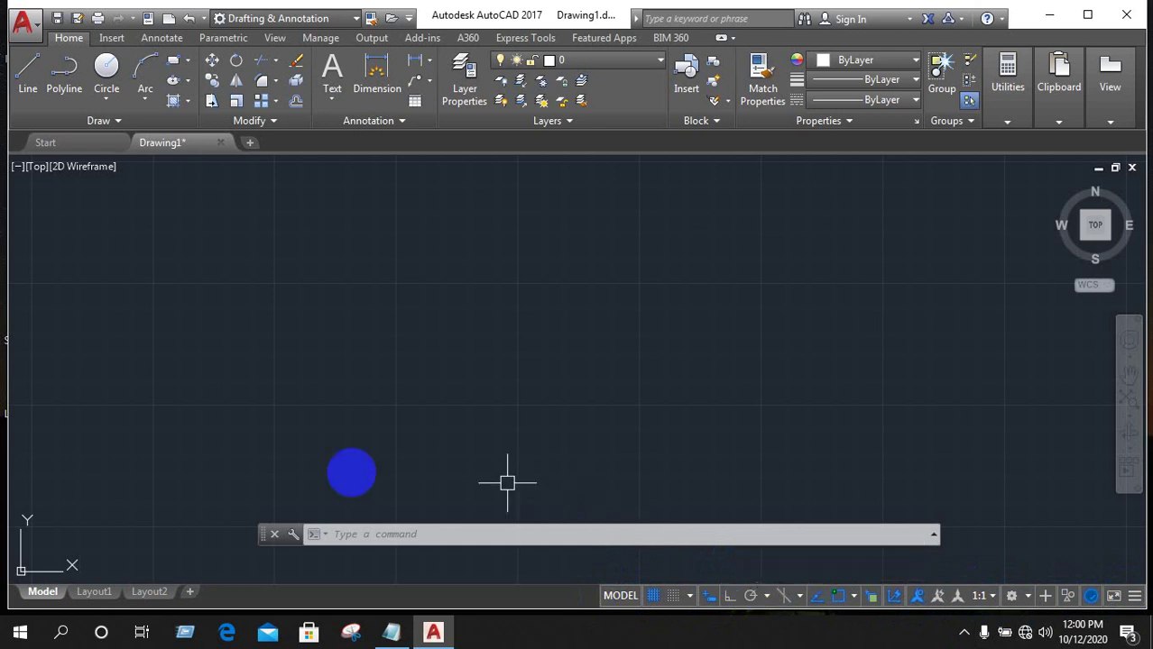
Draw a slightly slanted line from left to right and cancel the command.
left_click(27, 77)
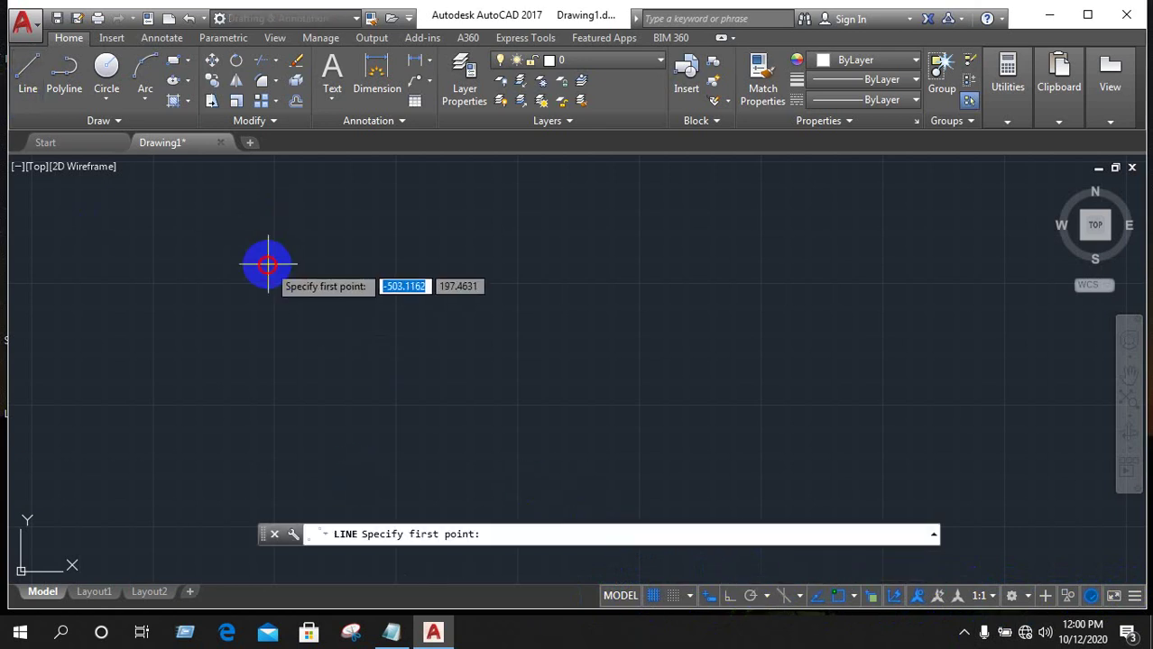
left_click(268, 264)
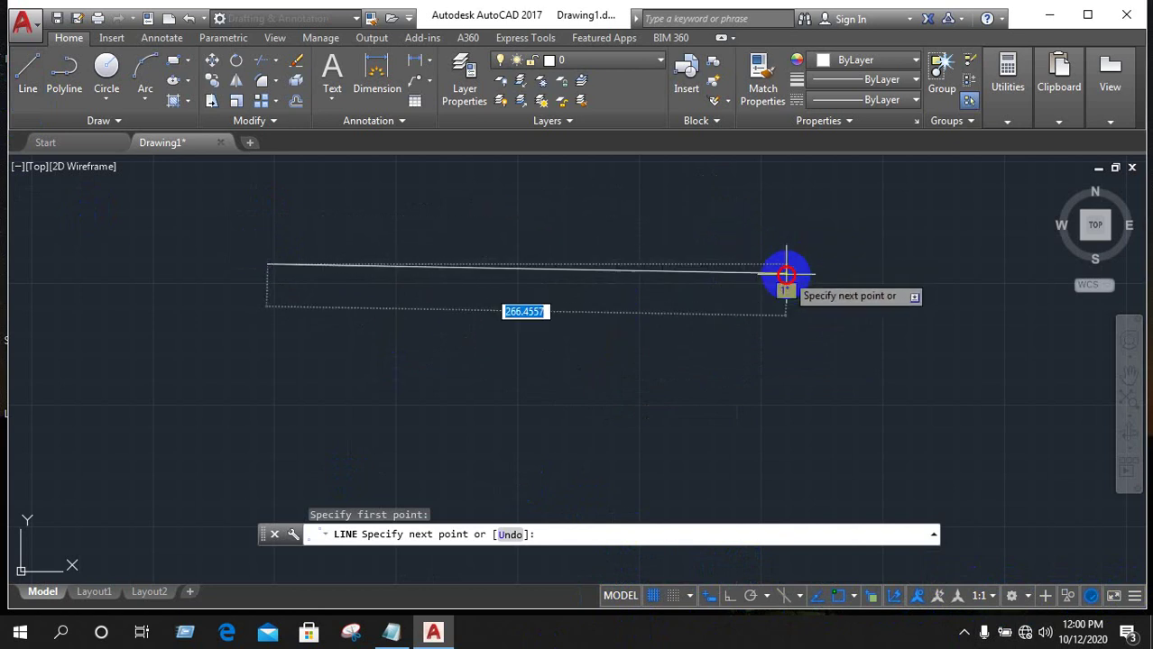
left_click(833, 243)
right_click(887, 325)
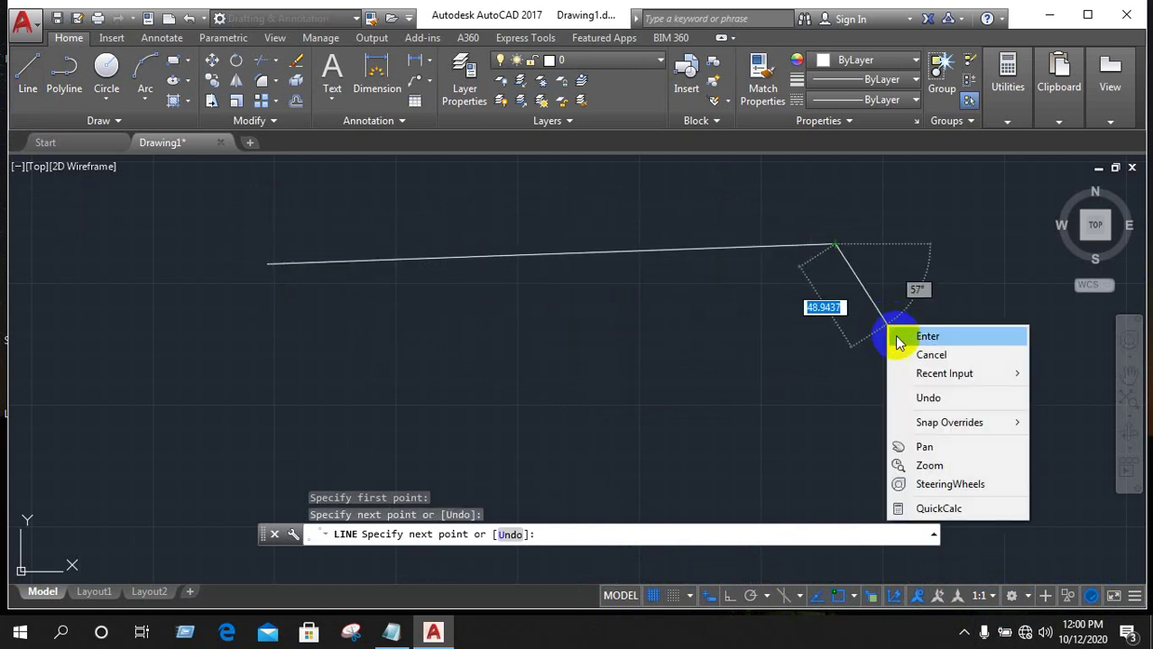
left_click(895, 354)
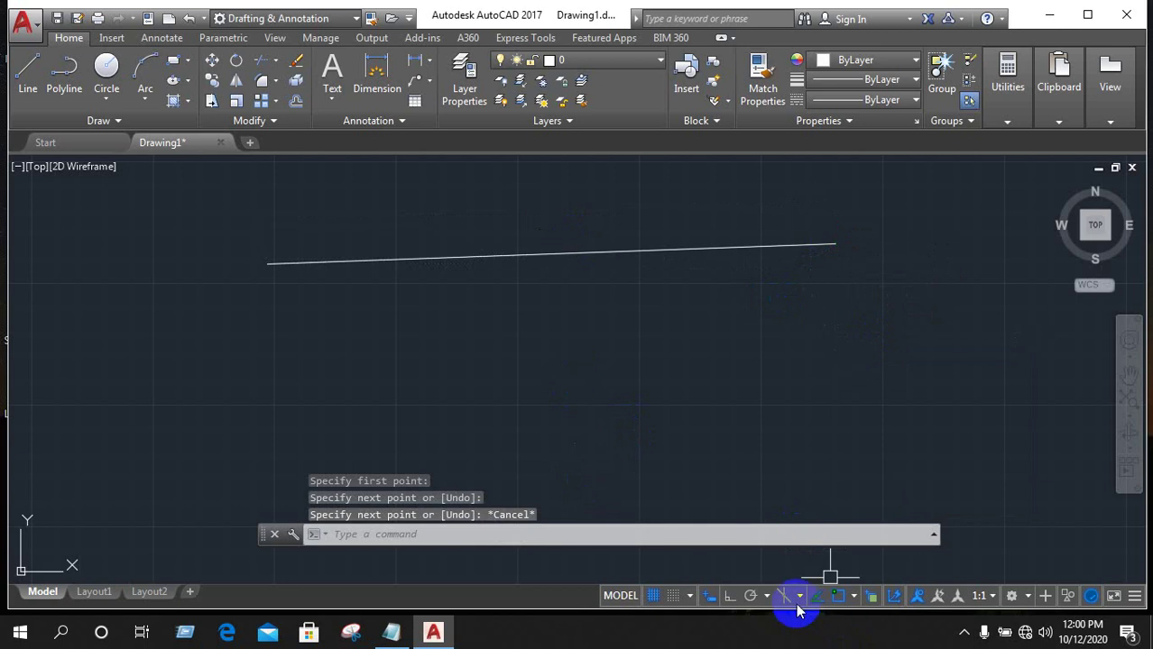
Turn on Ortho mode and draw a closed rectangle from four LINE segments, then cancel.
left_click(729, 601)
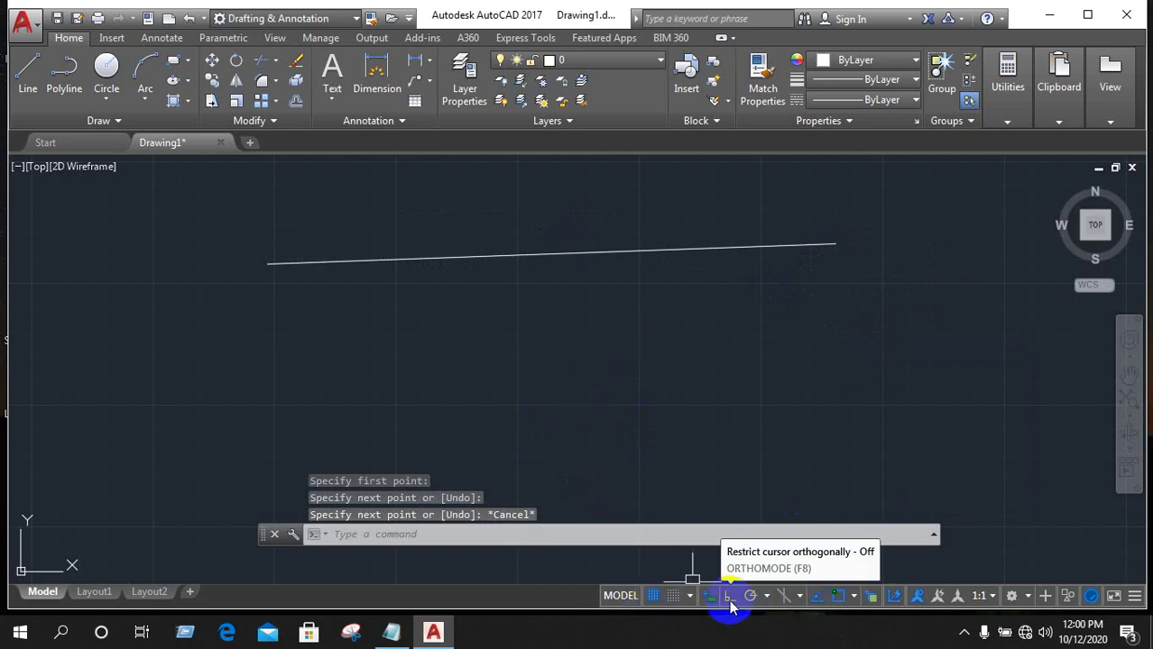
left_click(730, 604)
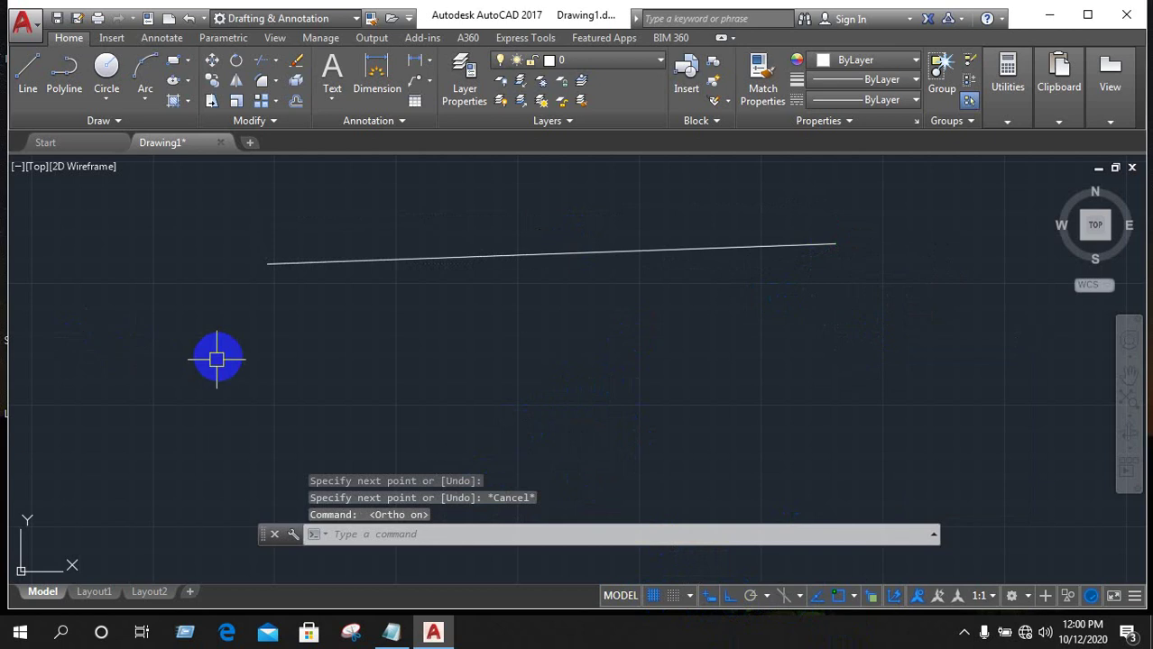
left_click(24, 93)
left_click(316, 336)
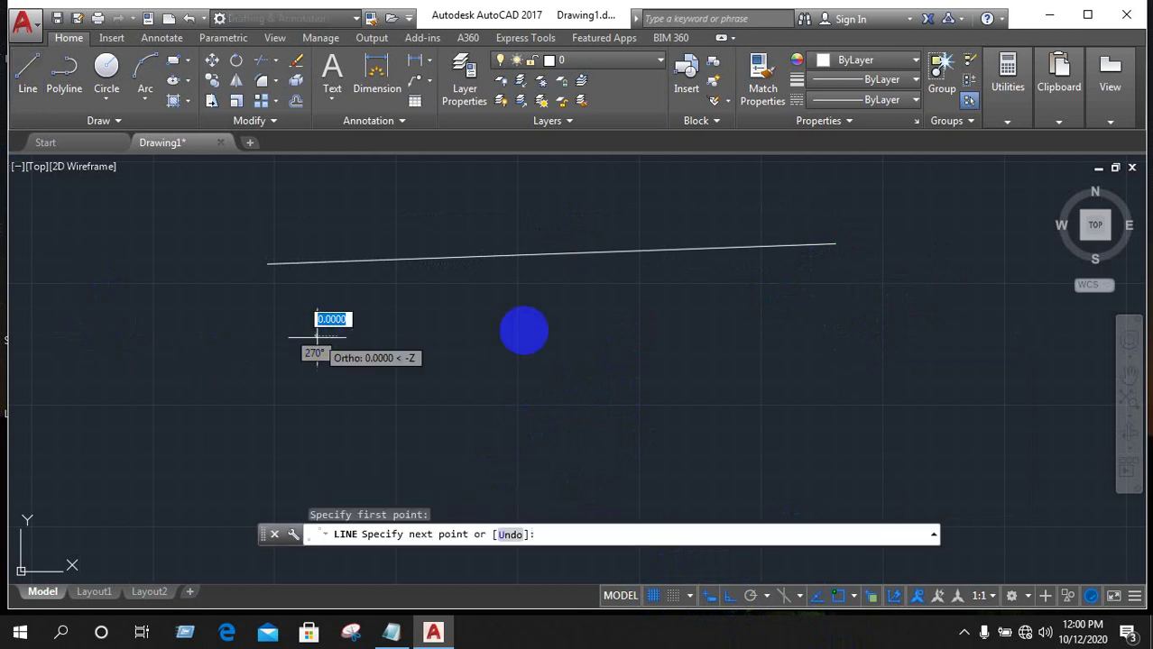
left_click(758, 336)
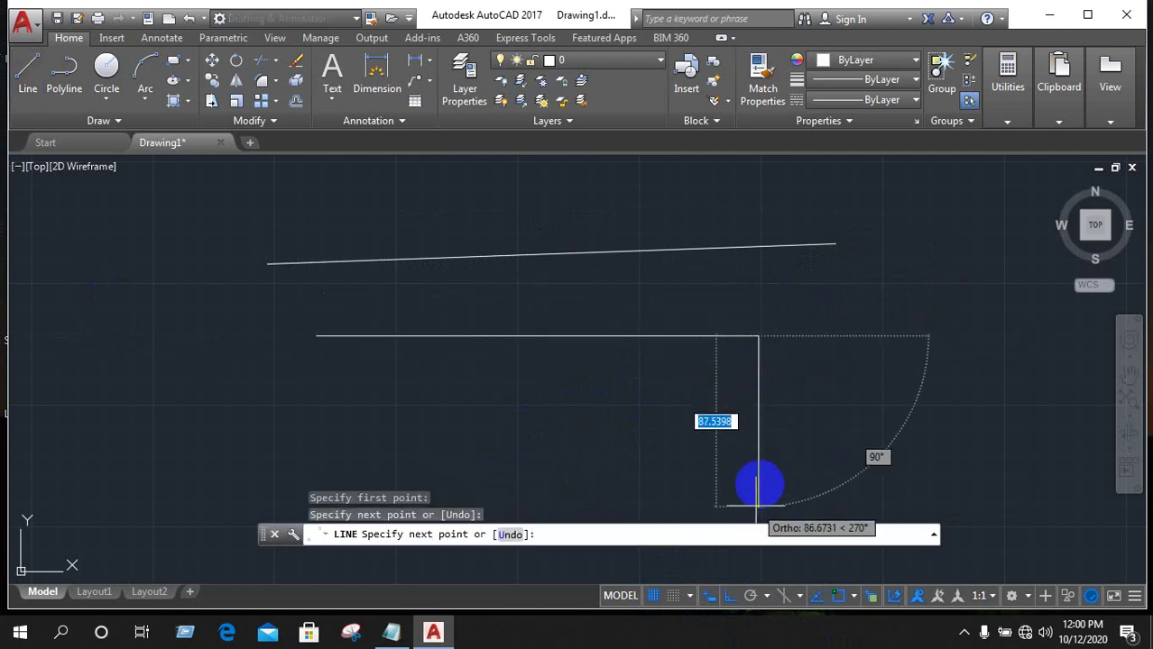
left_click(760, 456)
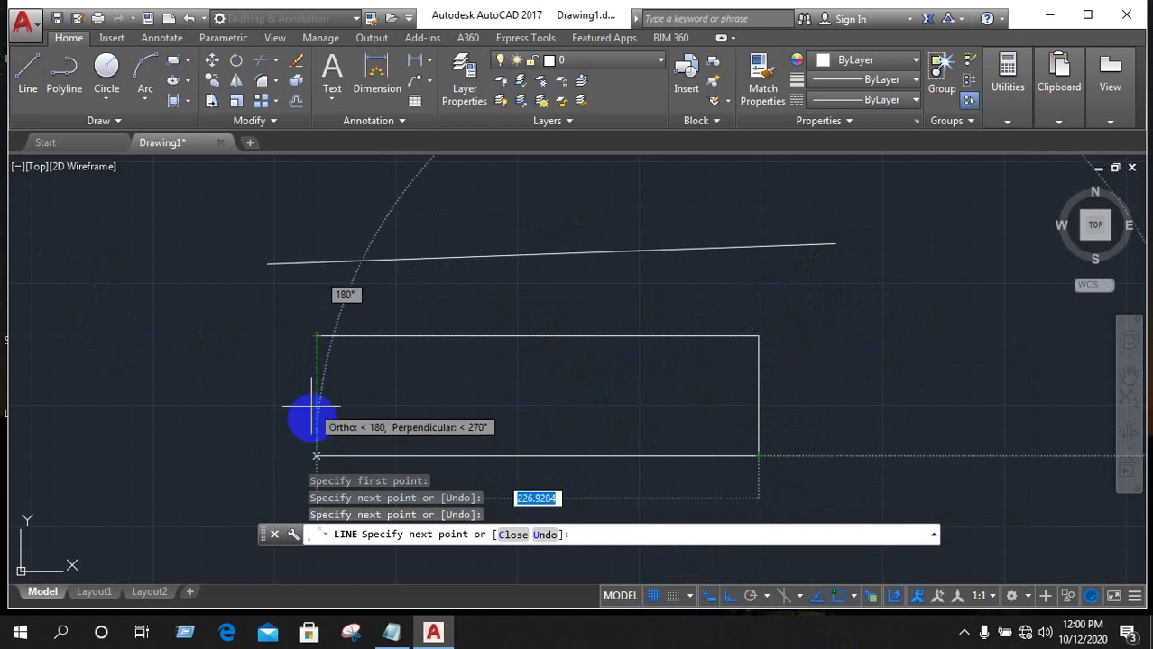
left_click(316, 456)
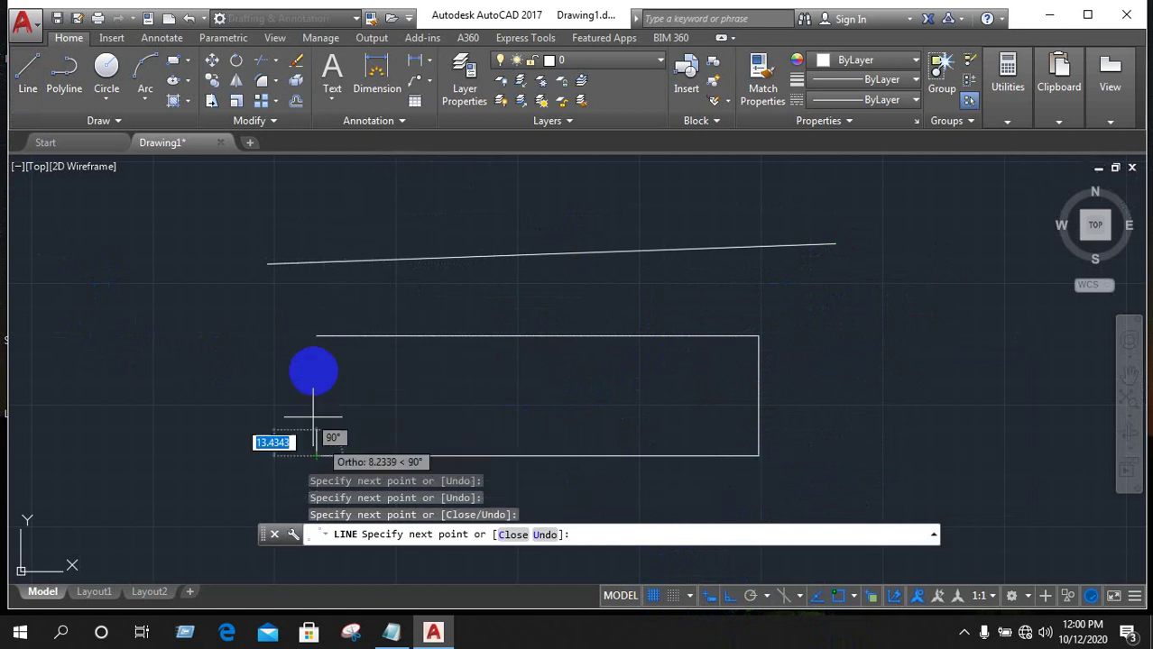
left_click(317, 335)
right_click(461, 391)
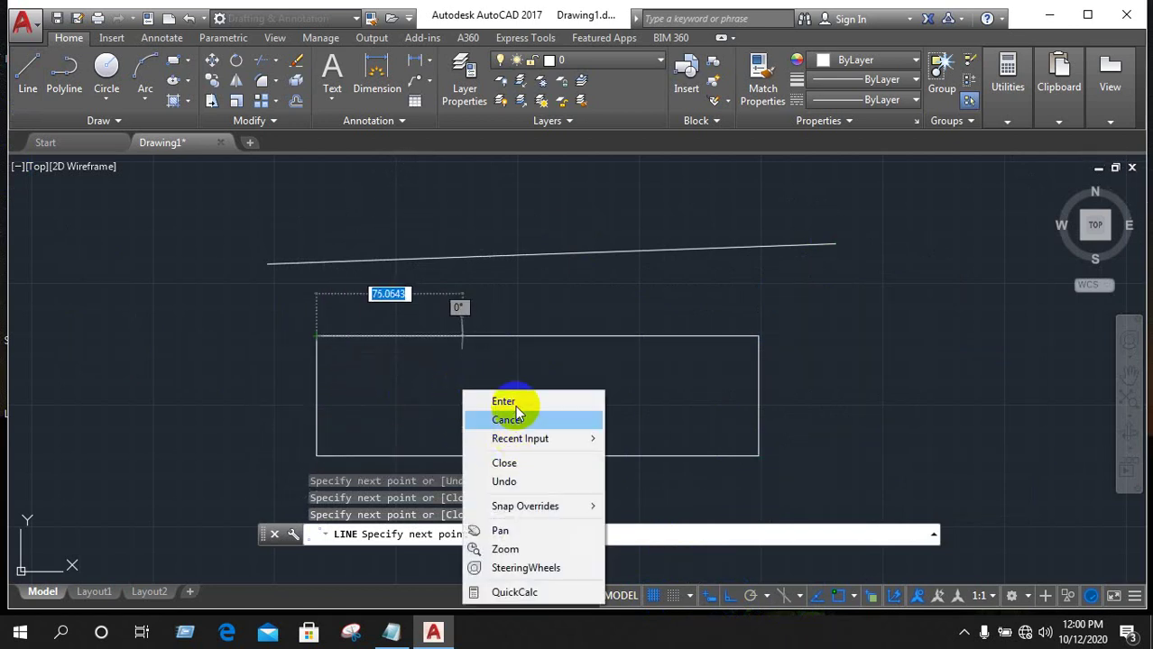
left_click(506, 420)
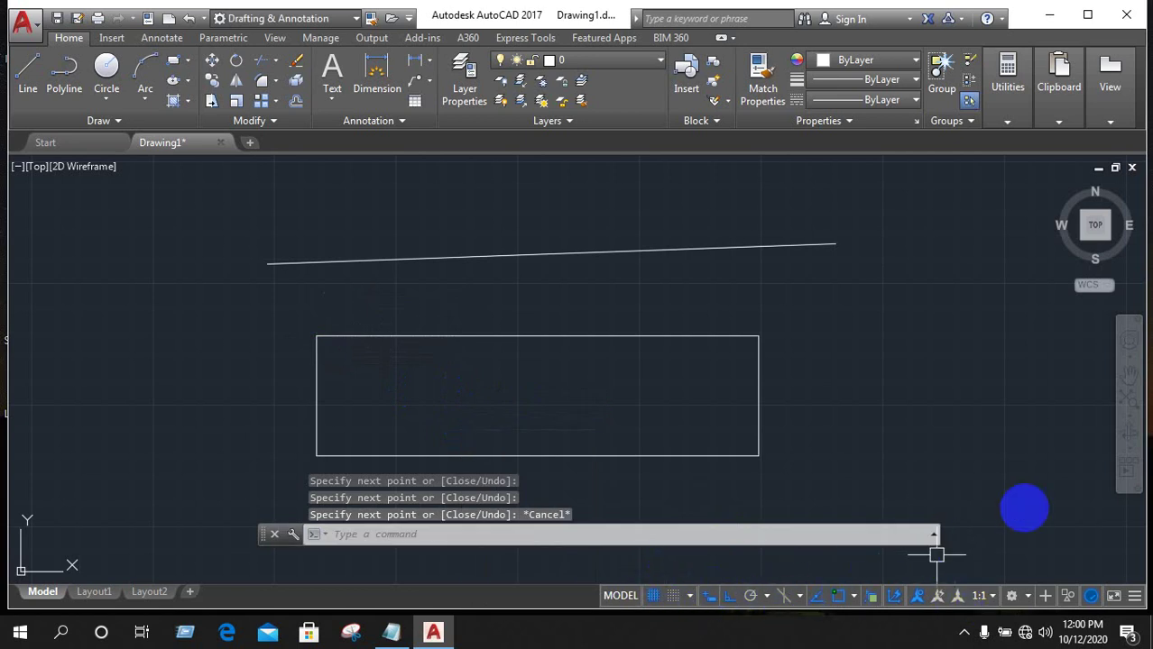
Enable the Coordinates readout in the status bar customization list and toggle the Ortho Mode entry.
left_click(1138, 600)
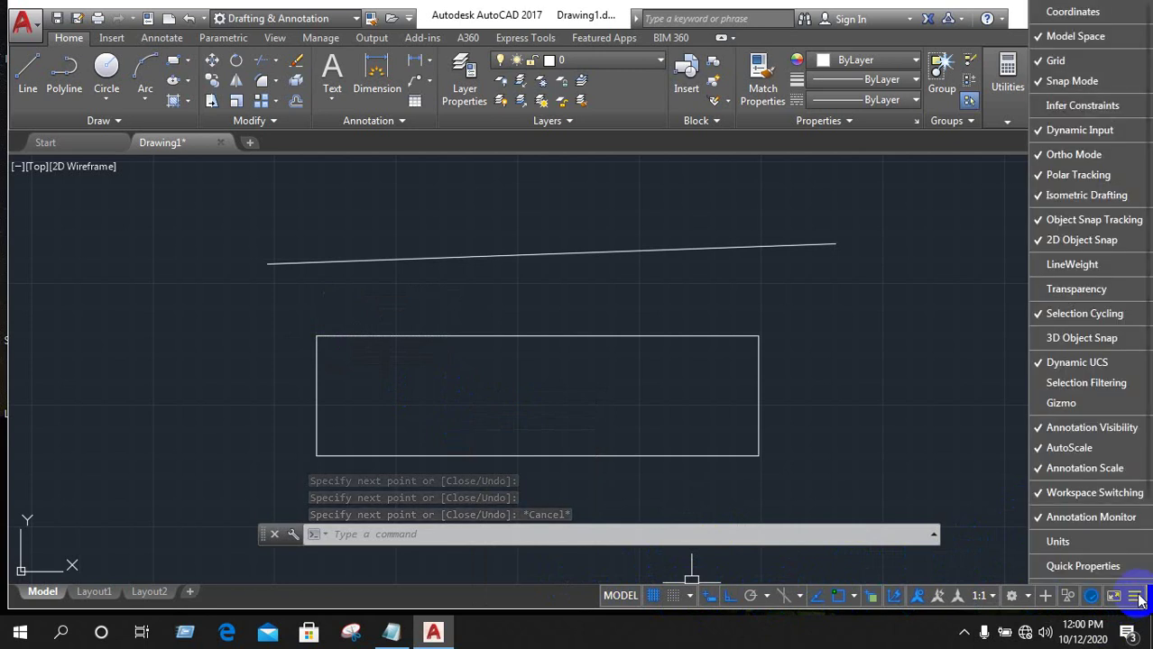
left_click(1048, 14)
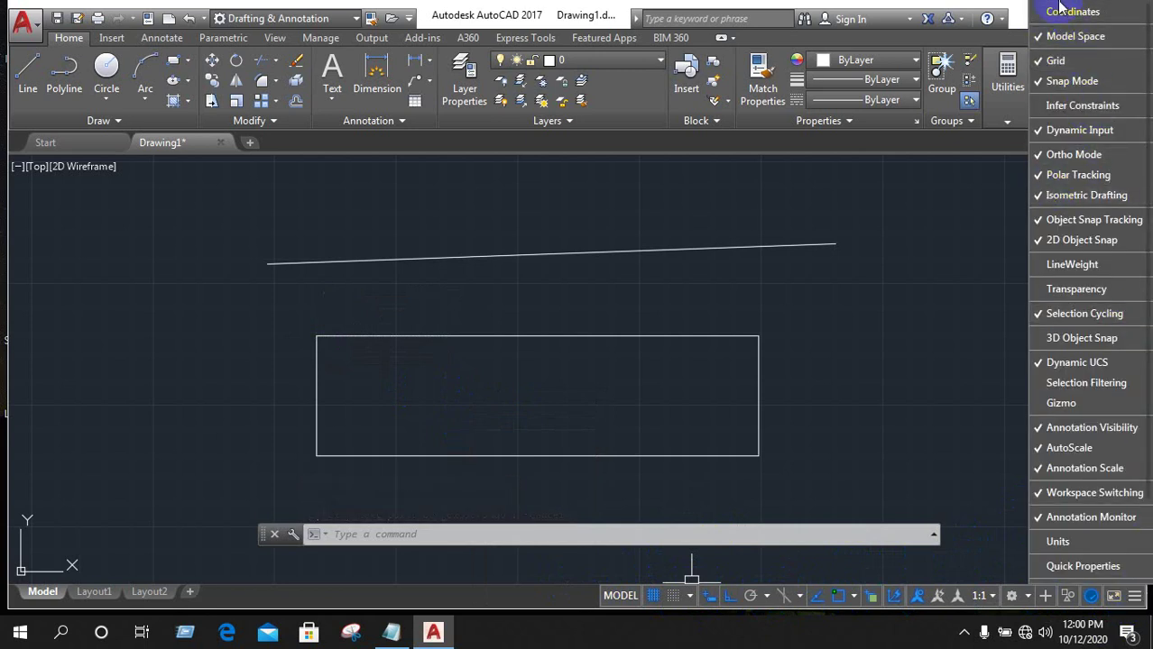
left_click(1037, 16)
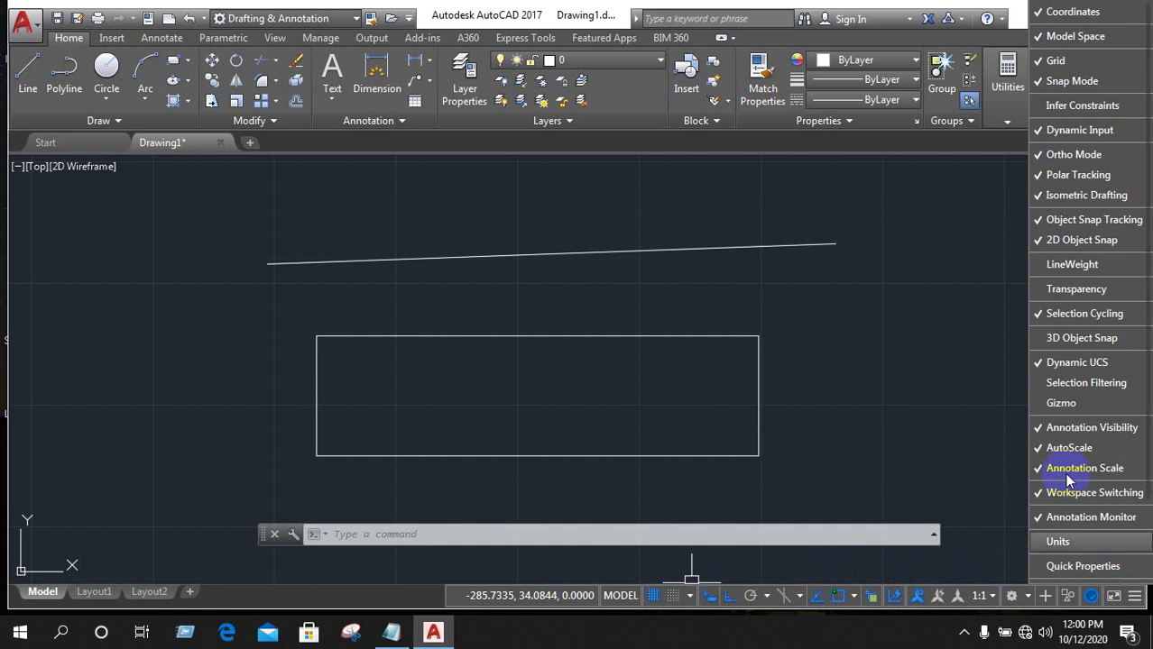
left_click(1036, 157)
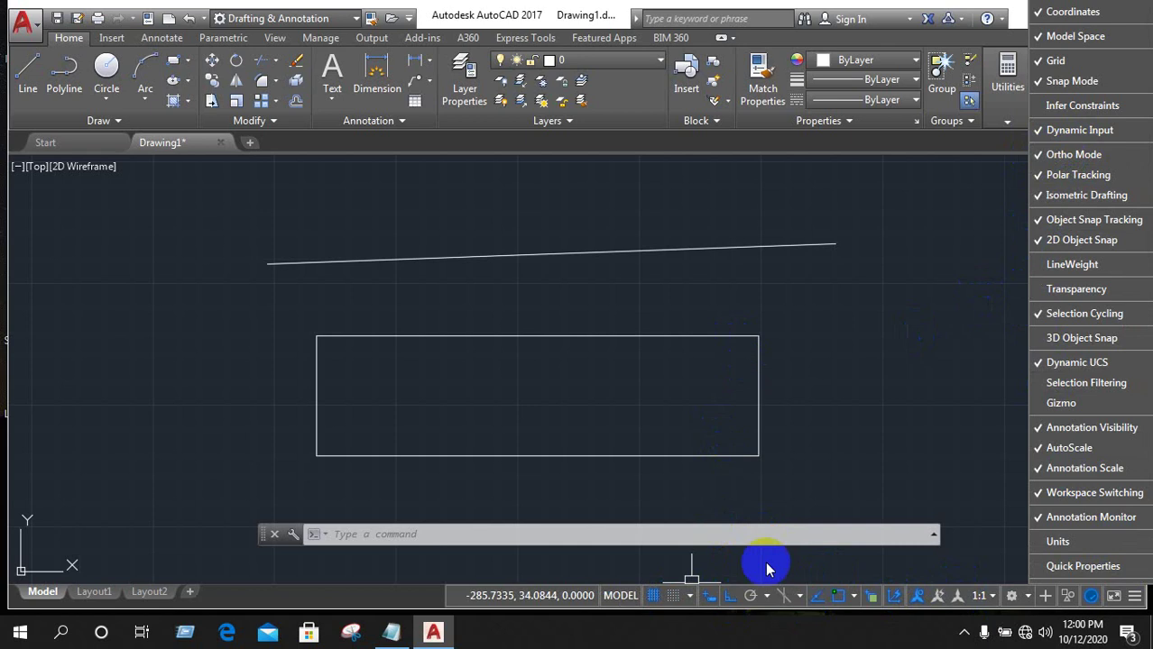
left_click(861, 325)
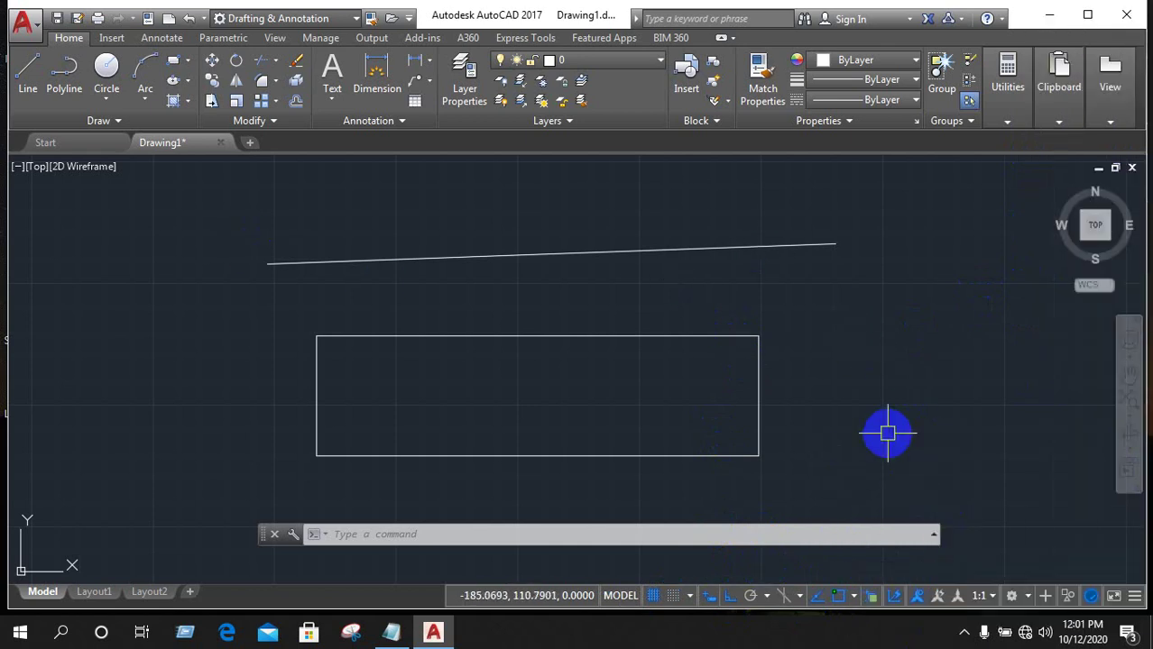
Switch the drawing grid off.
left_click(653, 598)
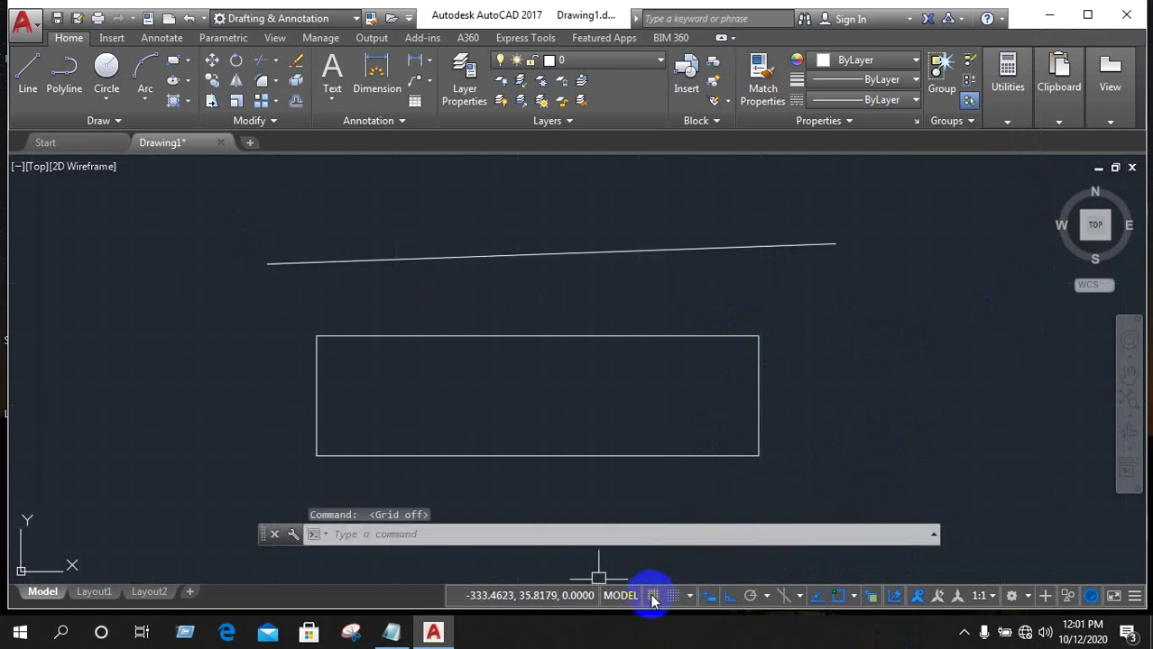
scroll(527, 283, "down", 10)
scroll(548, 304, "up", 6)
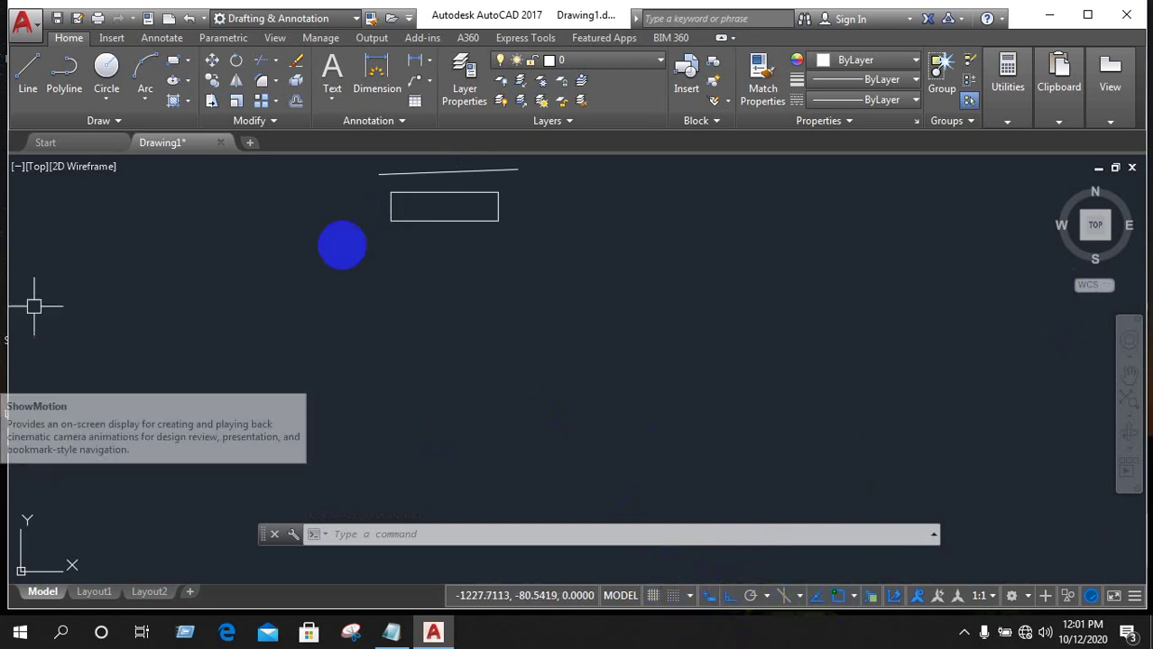
scroll(535, 405, "down", 5)
scroll(564, 383, "up", 5)
Crossing-select the slanted line and rectangle, delete them, and turn object snap off.
left_click(532, 227)
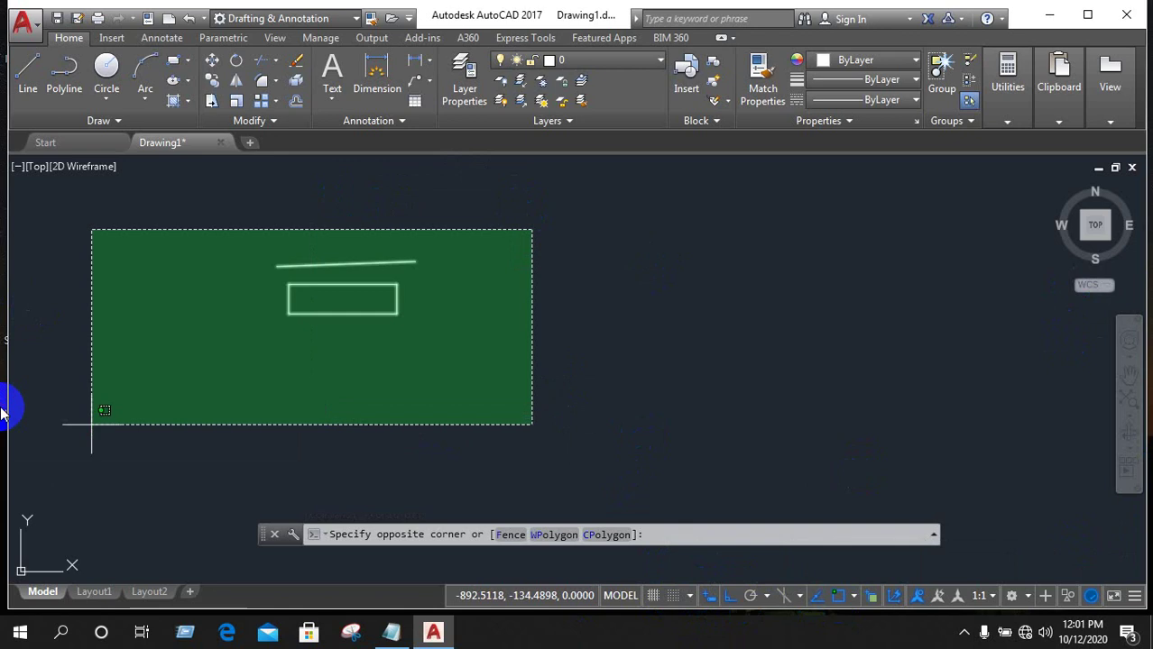
left_click(93, 419)
left_click_drag(237, 247, 485, 460)
left_click_drag(541, 356, 448, 262)
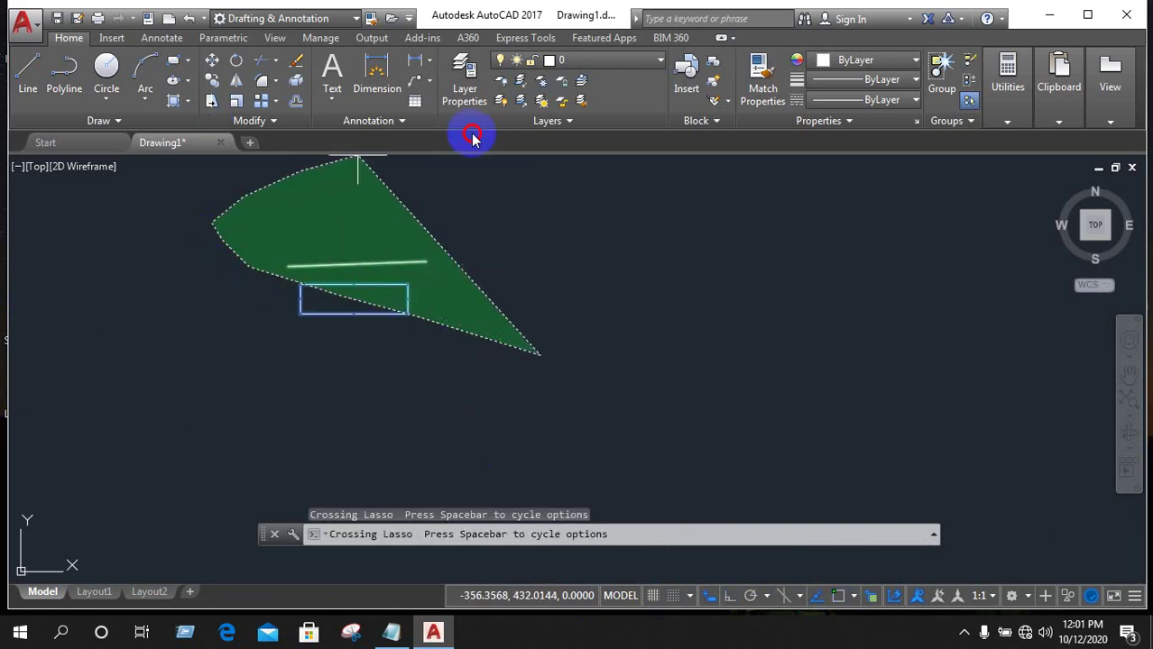
key("Delete")
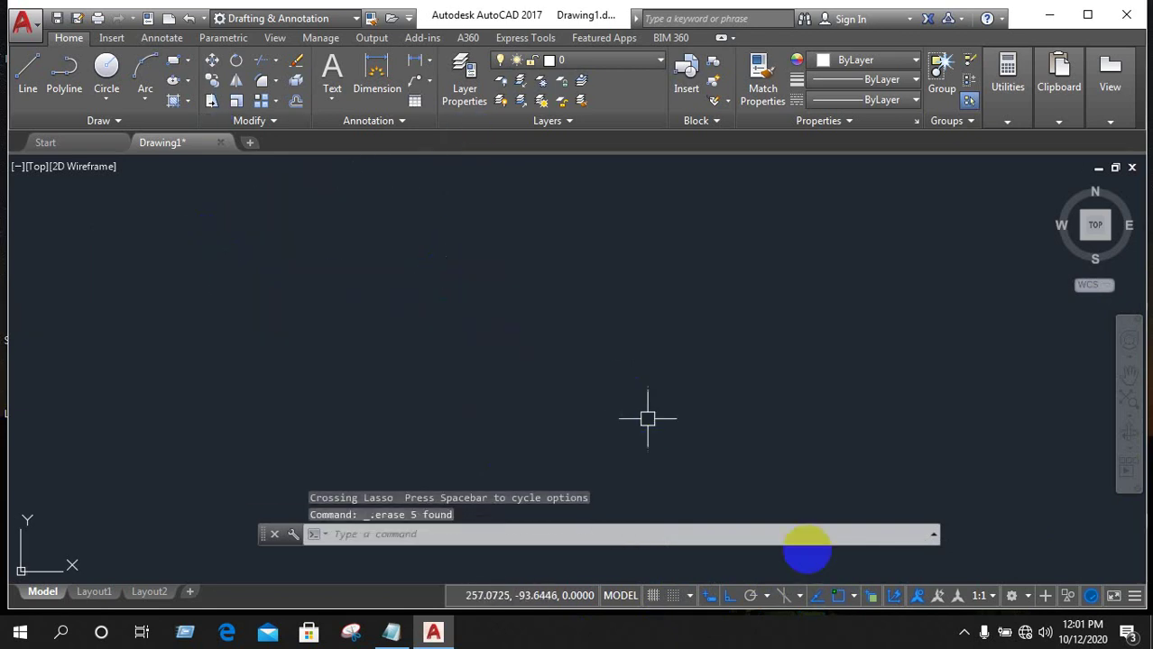
left_click(835, 599)
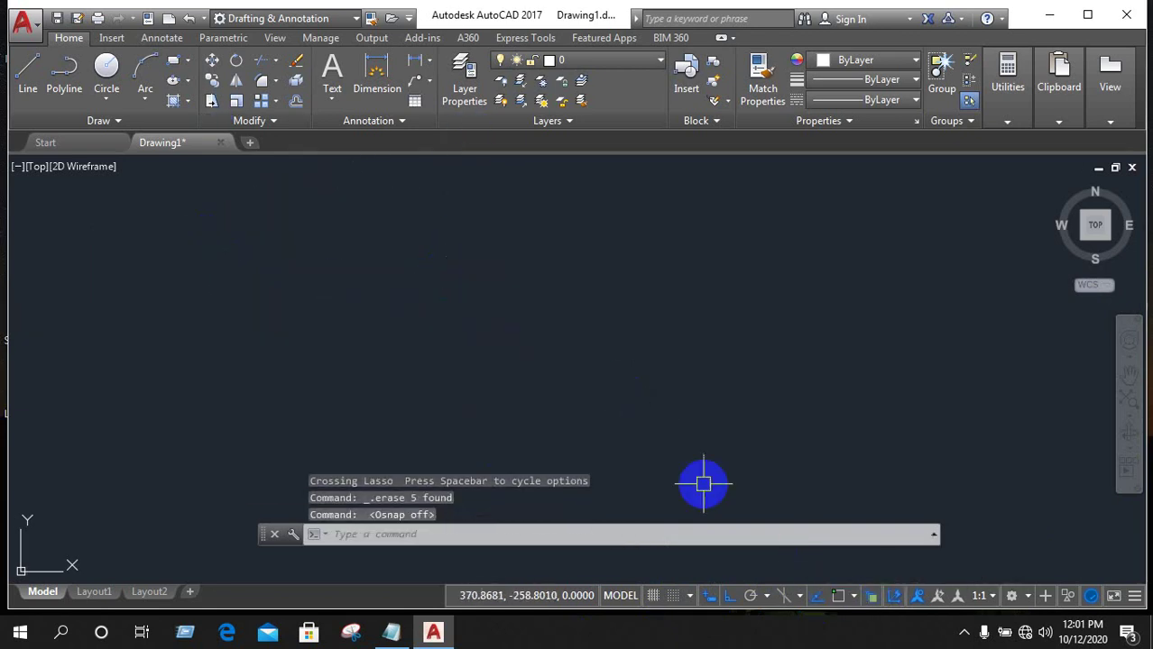
Draw a stepped multi-segment line shape, turning object snap back on along the way.
left_click(28, 77)
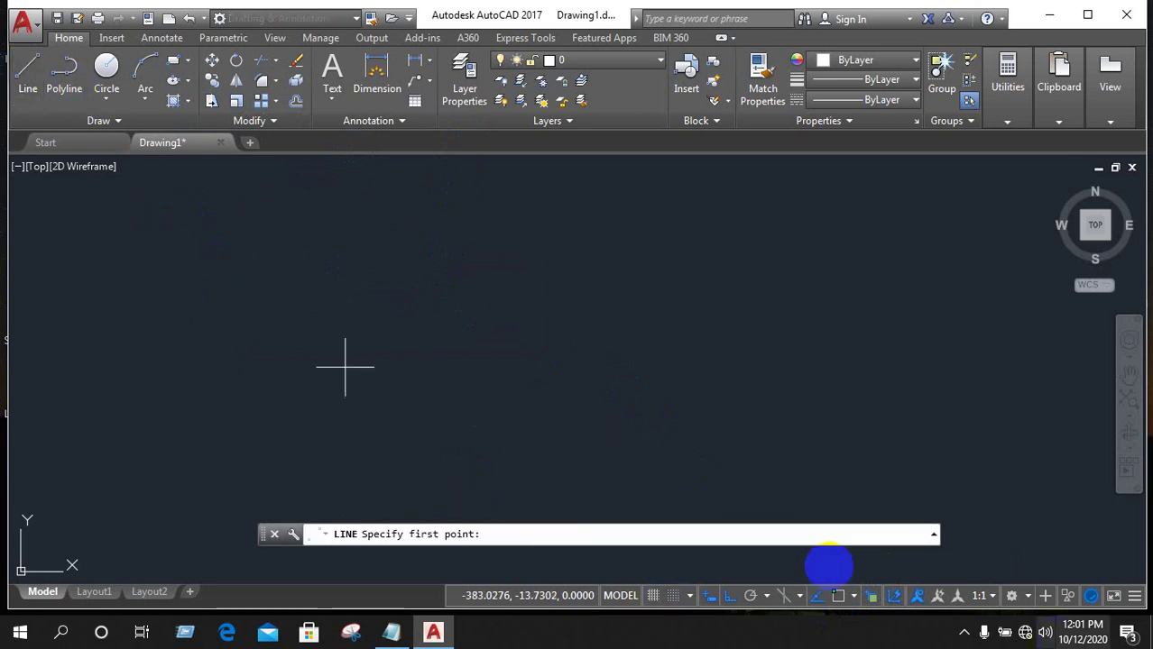
left_click(402, 287)
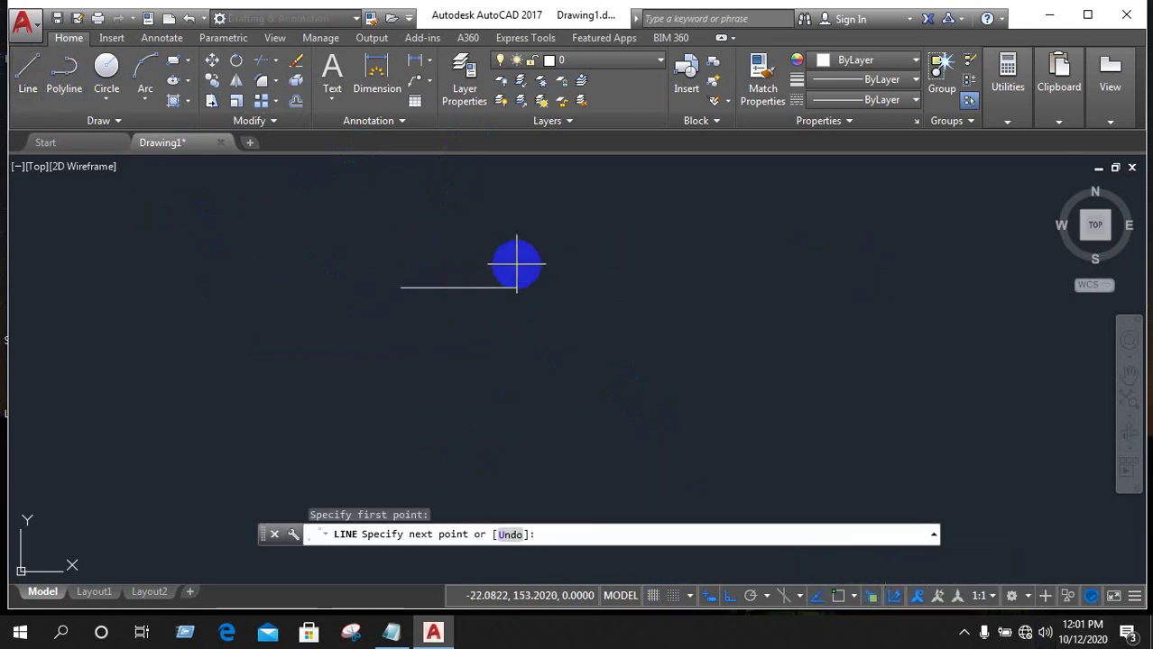
left_click(517, 288)
left_click(683, 358)
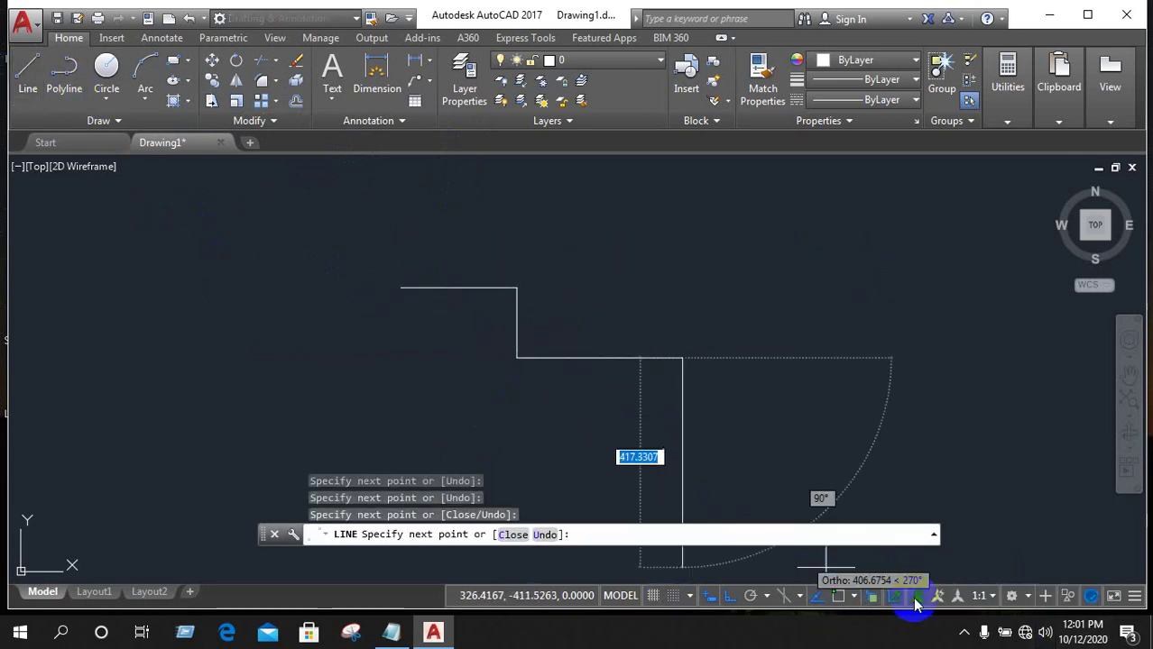
left_click(846, 597)
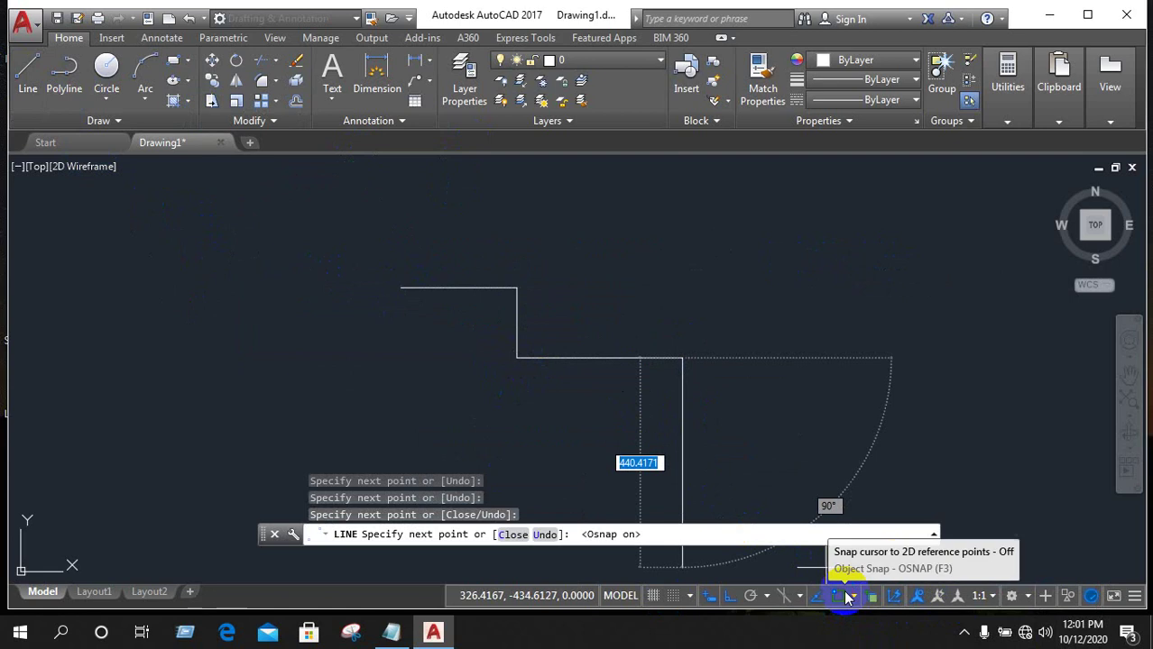
left_click(412, 356)
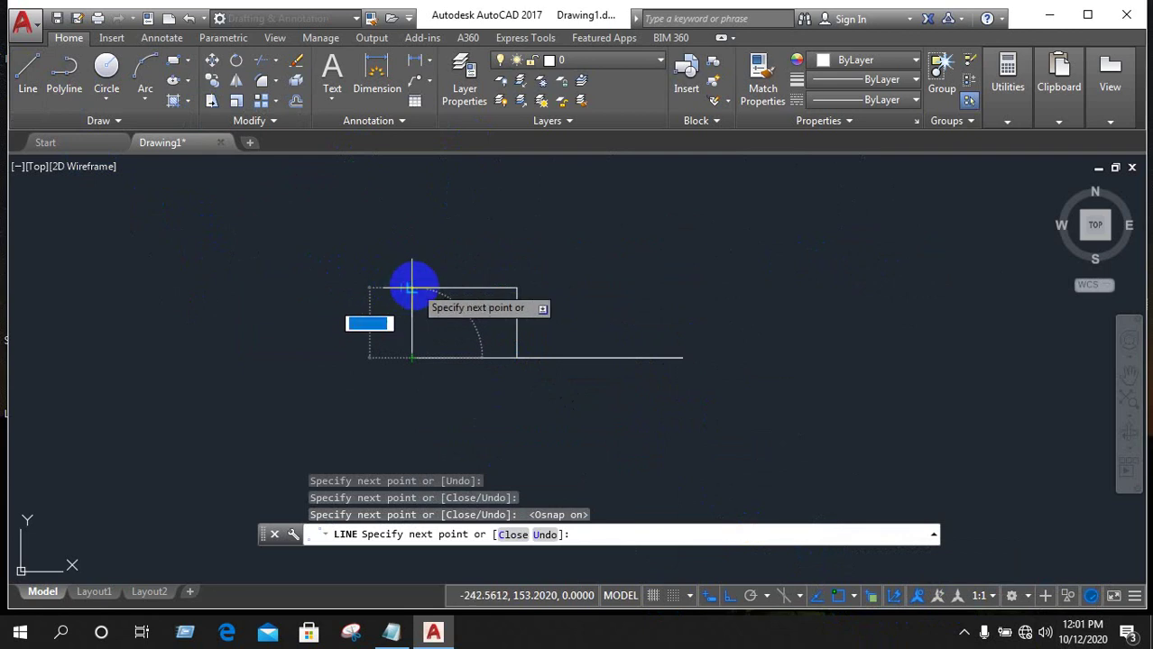
Cancel the LINE command, then lasso-select all the lines and delete them.
right_click(499, 290)
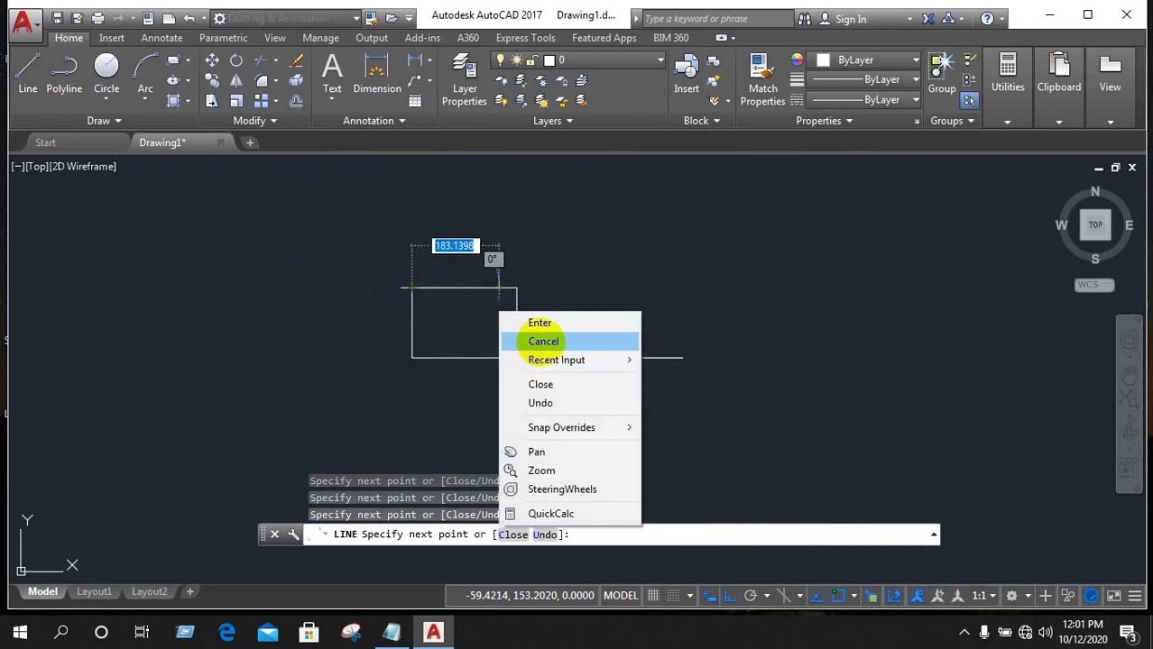
left_click(544, 341)
left_click_drag(836, 253, 199, 328)
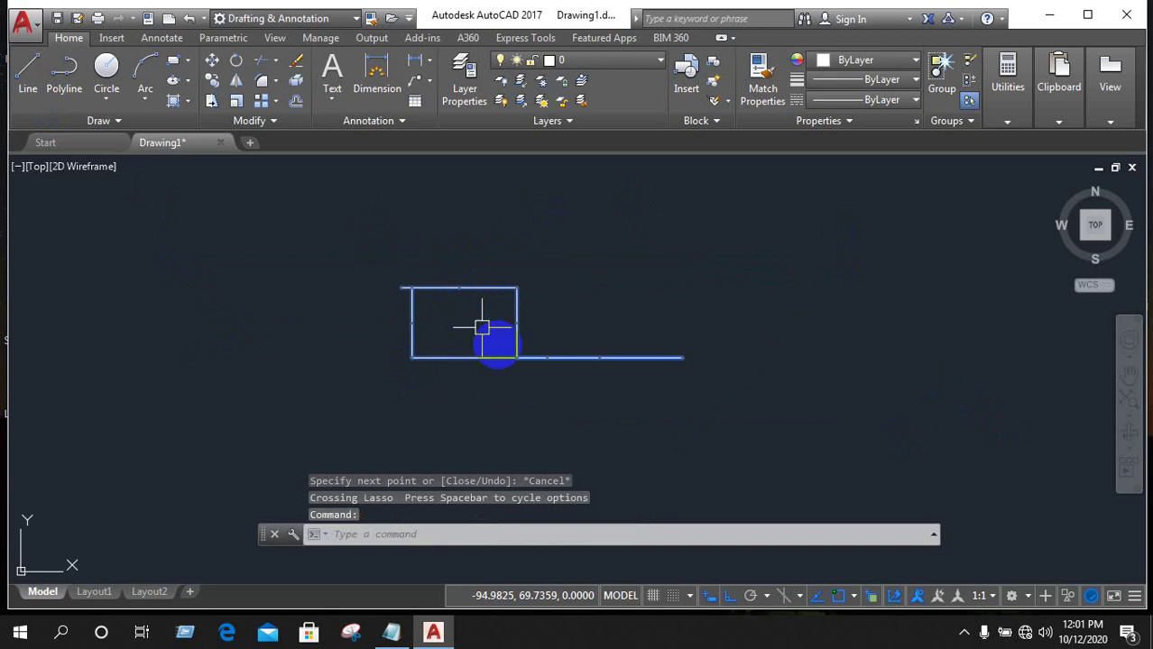
key("Delete")
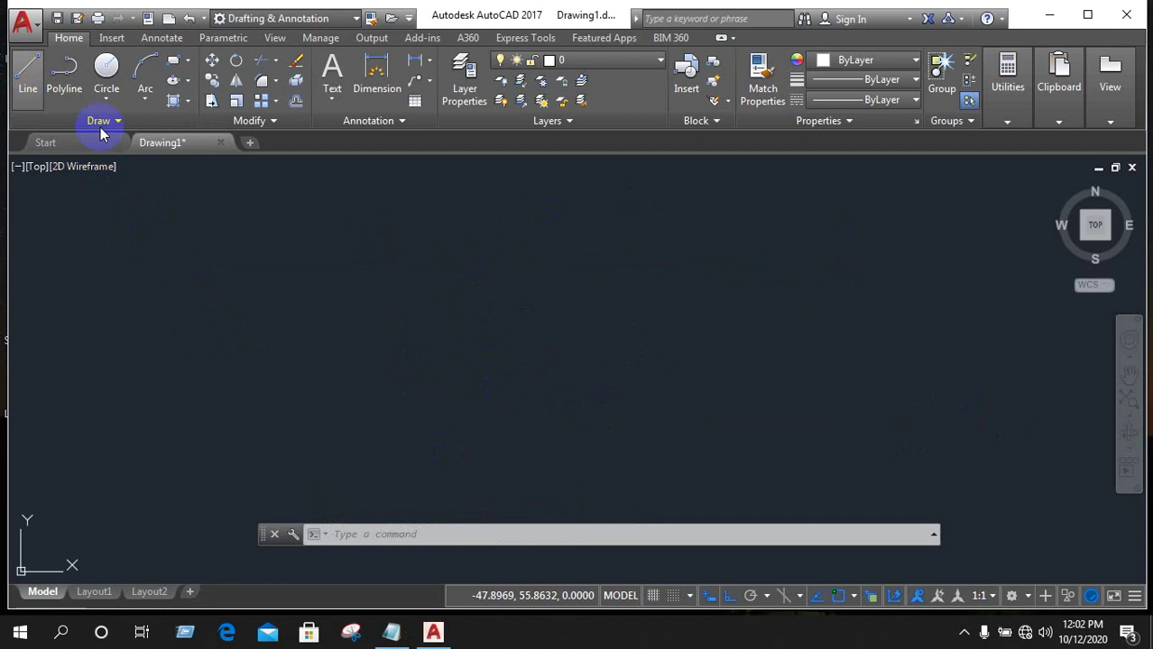
Draw a horizontal line and cancel the LINE command.
left_click(28, 67)
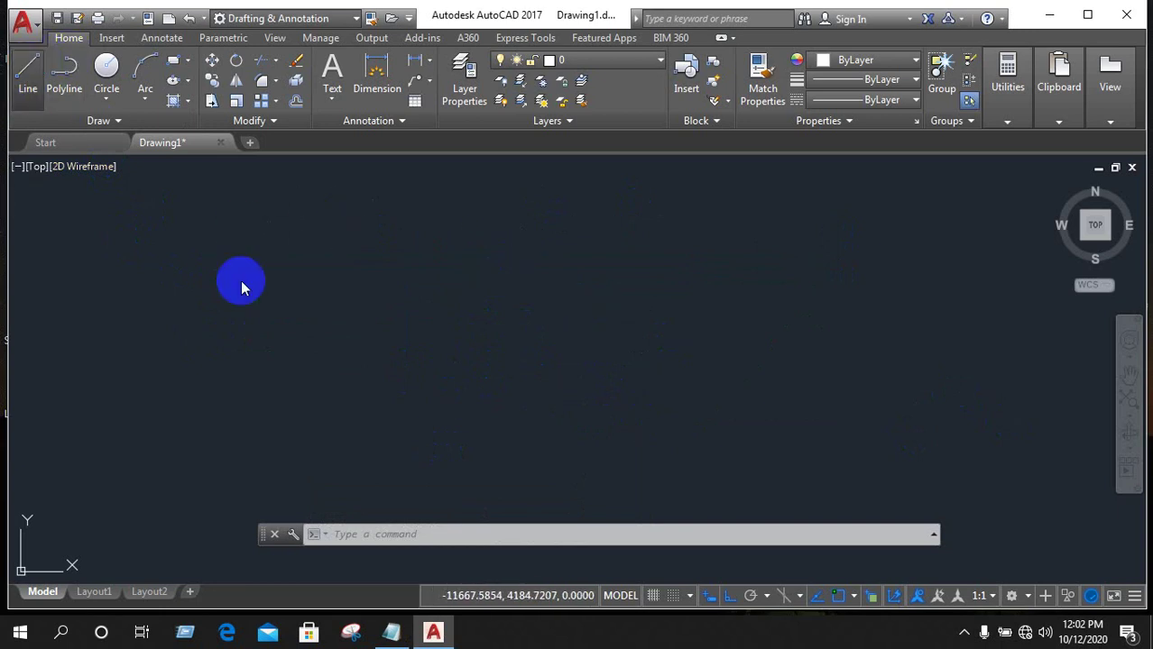
left_click(400, 314)
left_click(663, 314)
right_click(663, 343)
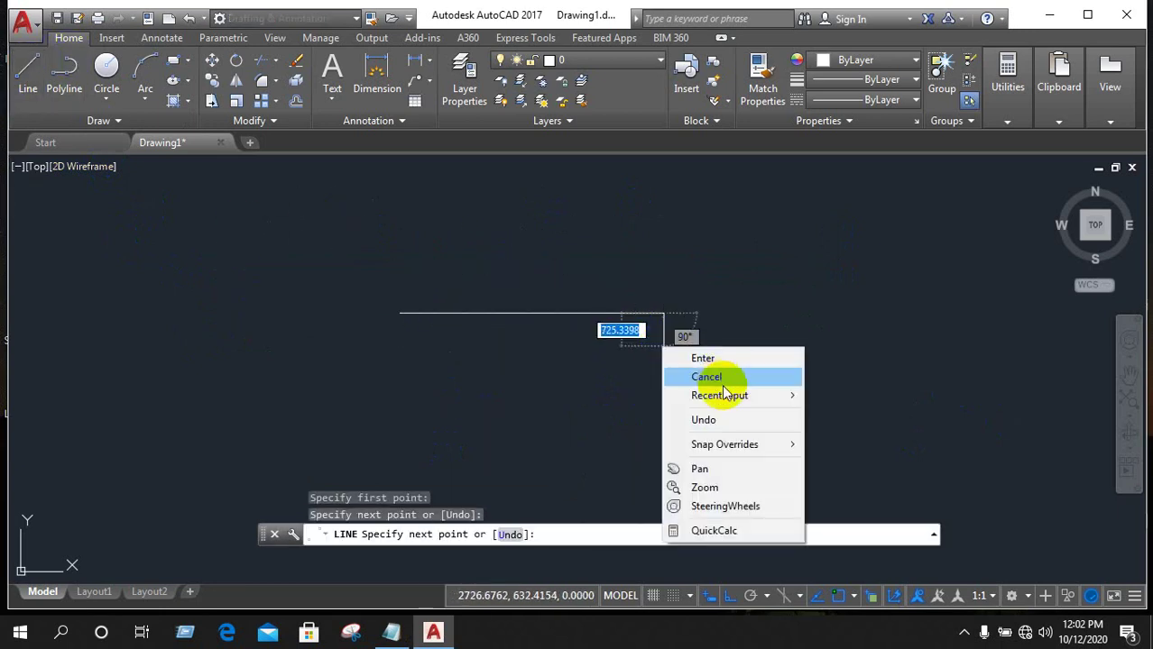
left_click(710, 379)
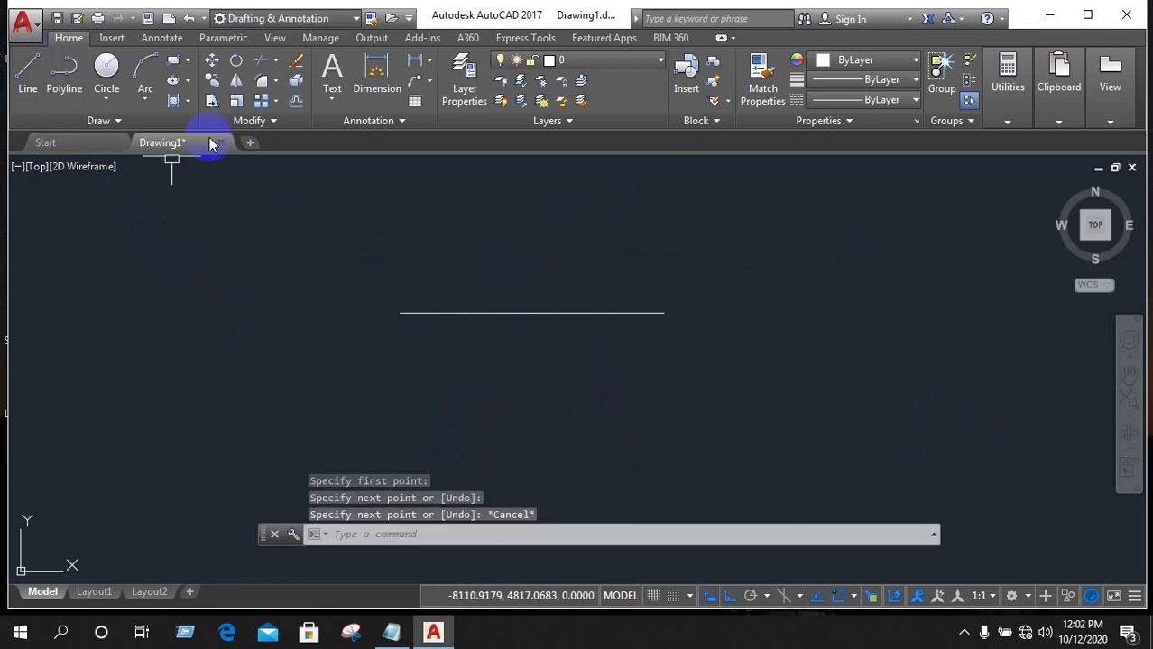
Draw a rectangle to the left of the line by two opposite corners.
left_click(180, 63)
left_click(177, 269)
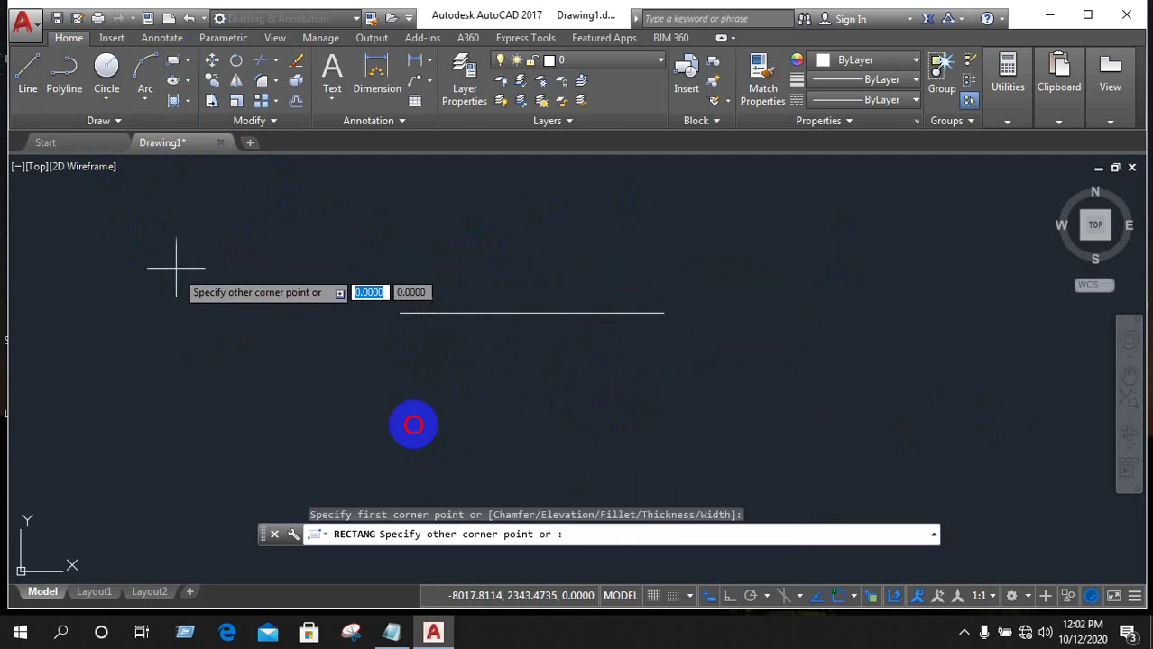
left_click(364, 366)
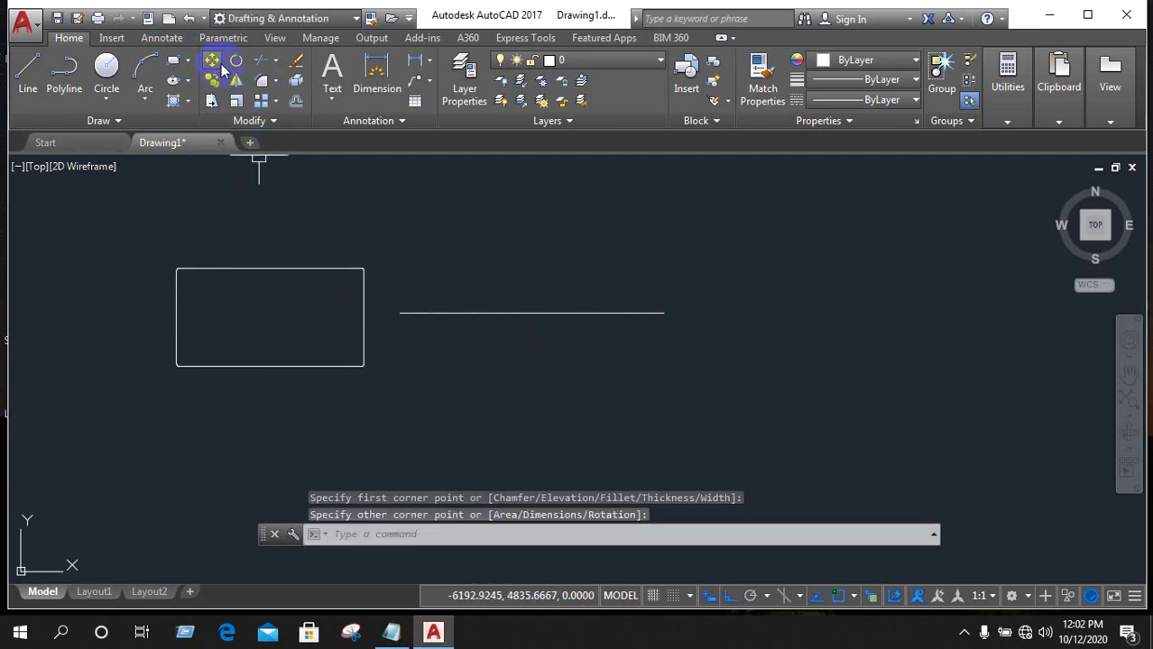
Draw an ellipse above the line's right end from centre, axis endpoint and other axis.
left_click(173, 83)
left_click(677, 238)
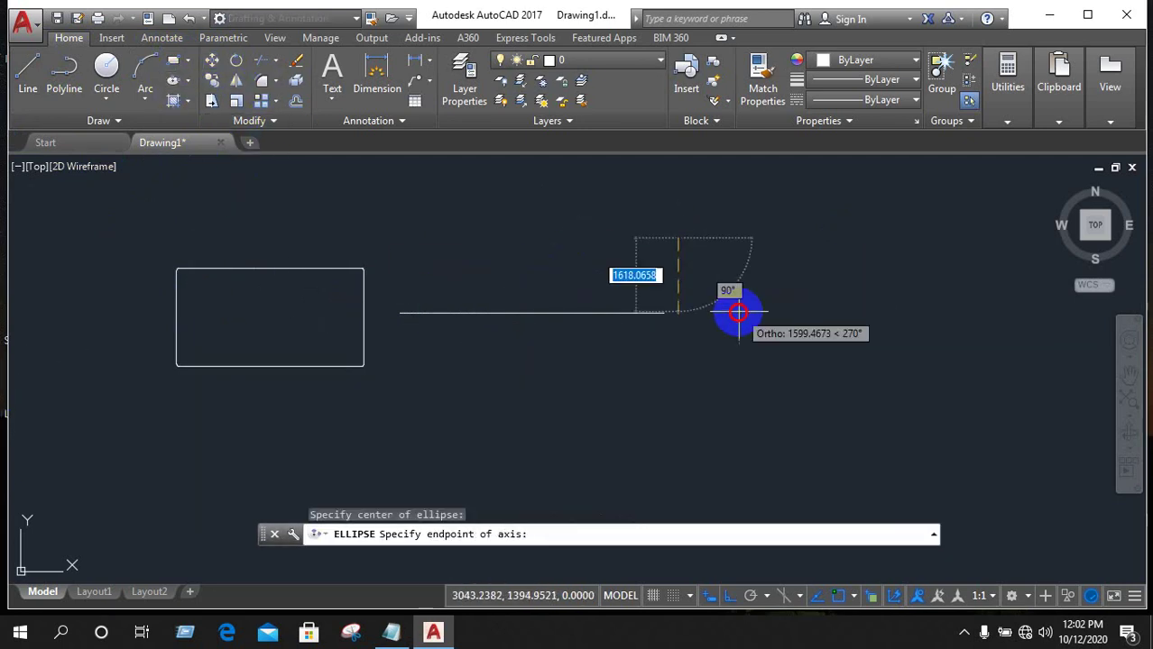
left_click(735, 311)
left_click(763, 286)
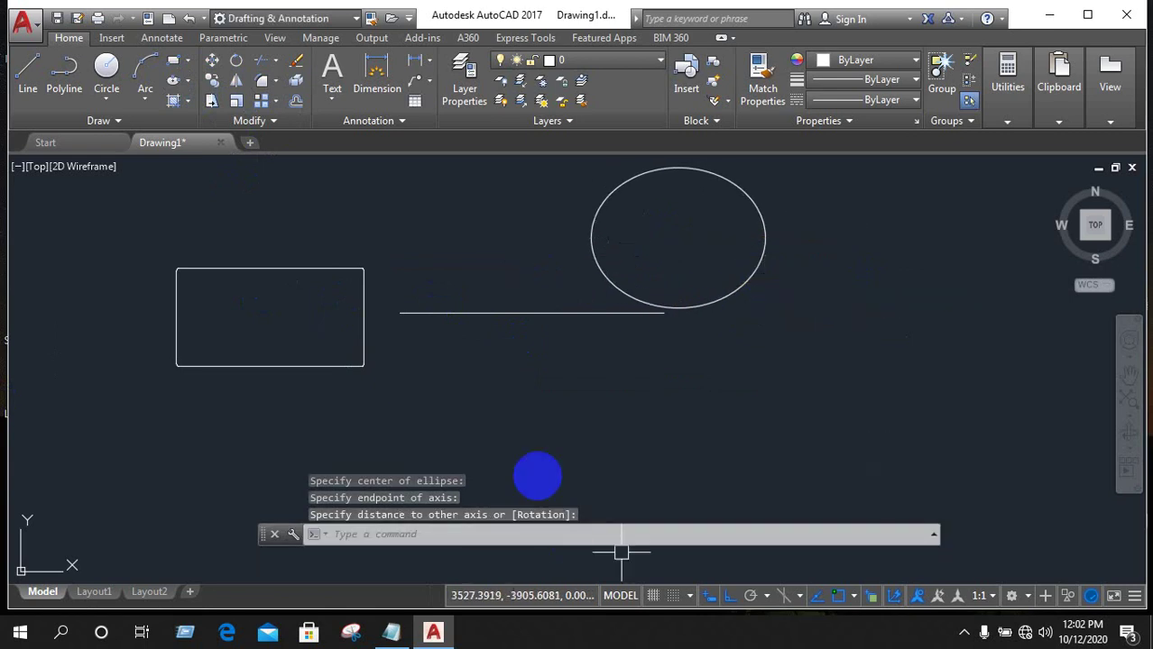
scroll(606, 252, "down", 4)
scroll(764, 330, "up", 2)
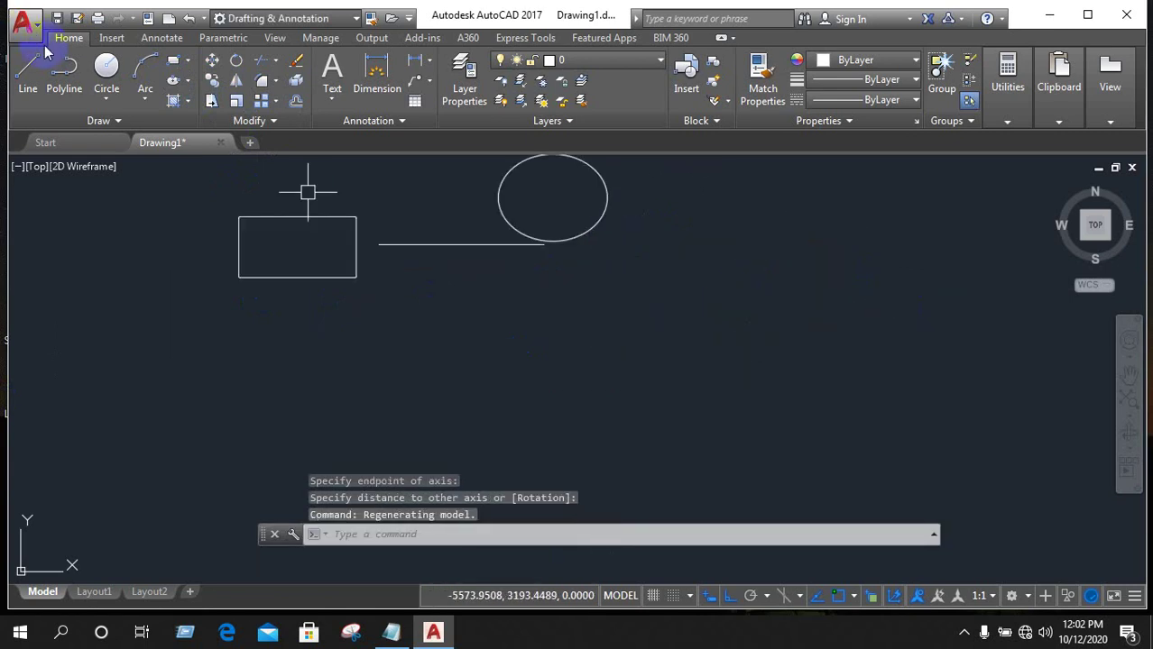
Draw a short horizontal line below the shapes and cancel the command.
left_click(30, 74)
left_click(461, 340)
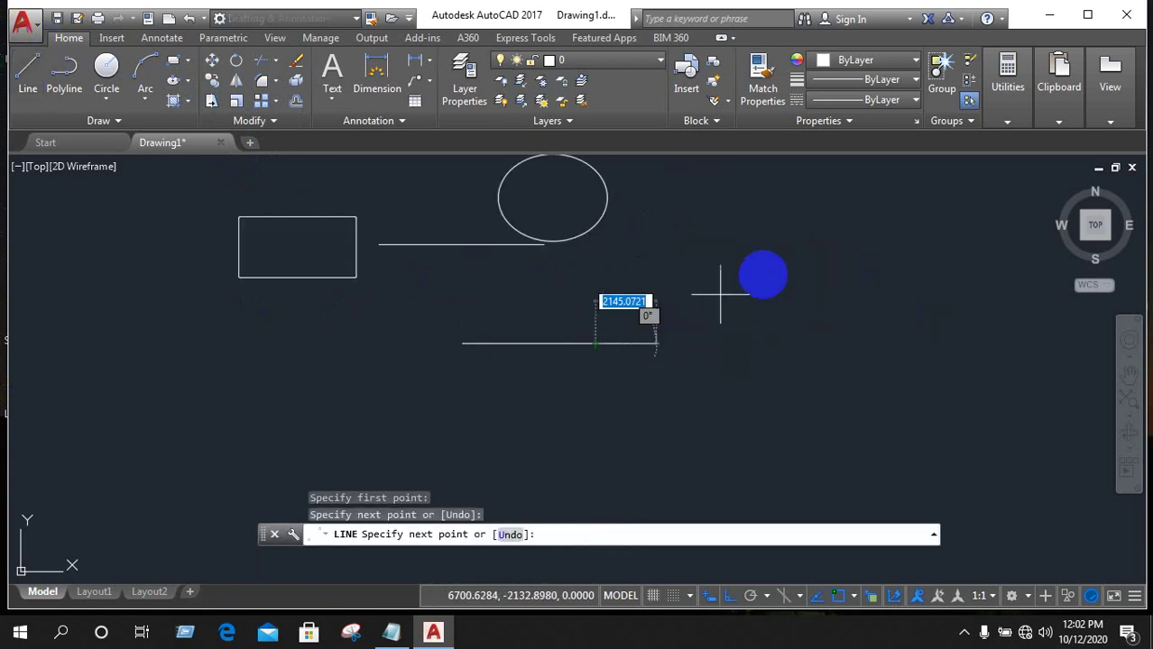
right_click(773, 305)
left_click(803, 312)
left_click(820, 261)
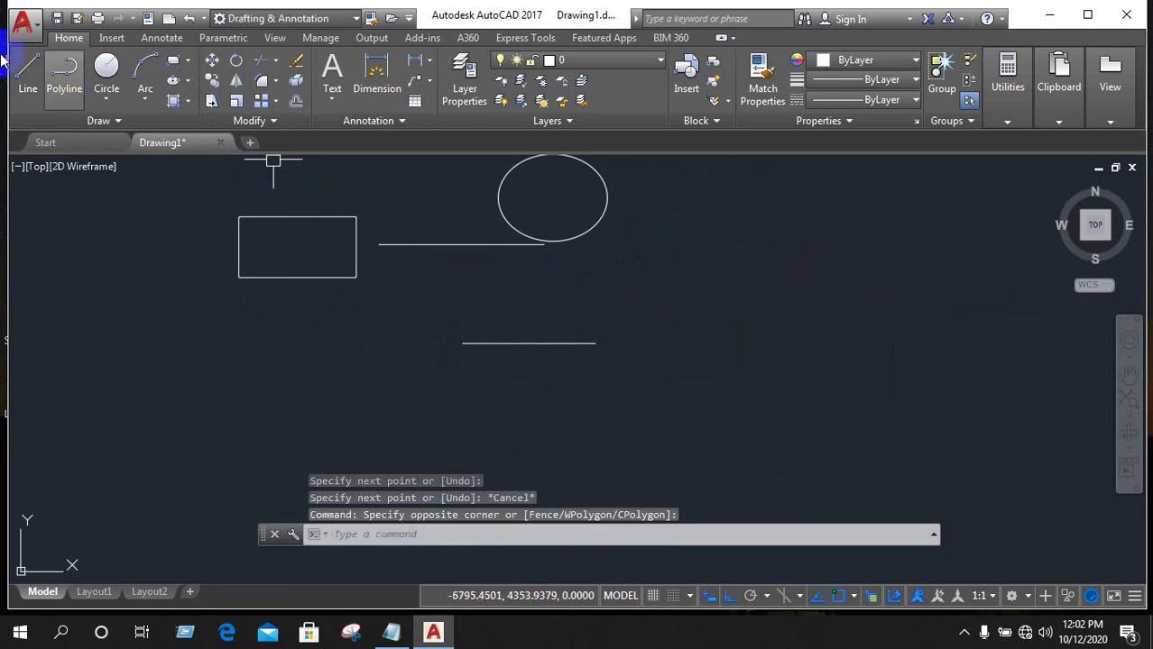
left_click(56, 72)
Add two more horizontal lines, one in the middle and one at lower left, cancelling each.
left_click(28, 72)
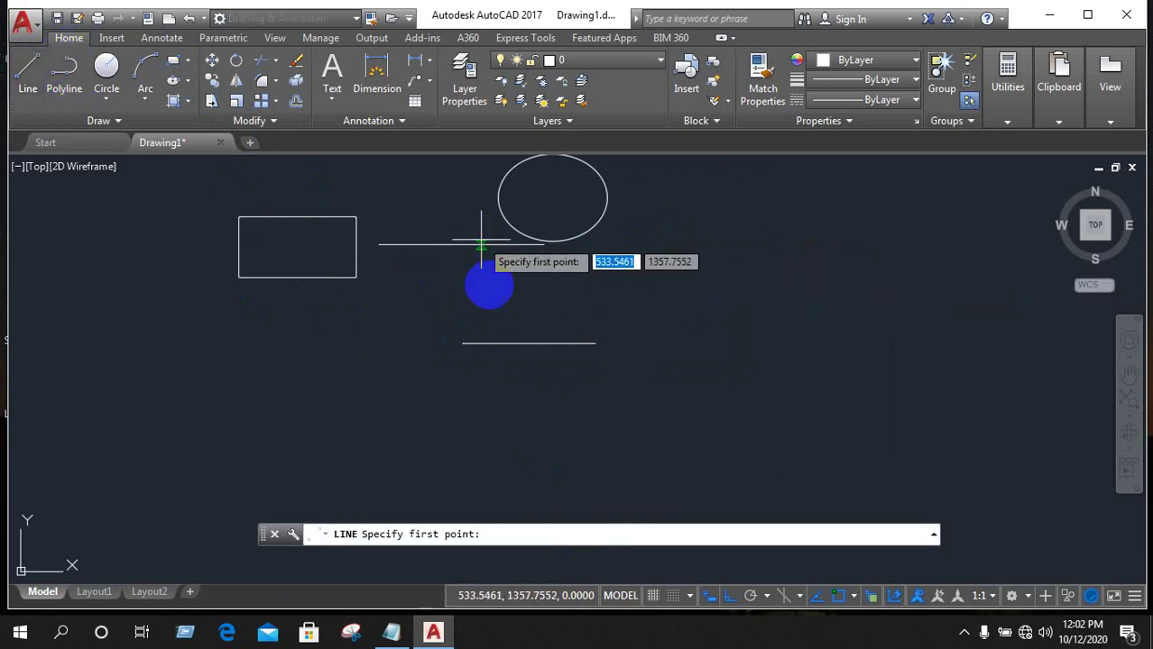
left_click(490, 287)
left_click(700, 268)
right_click(700, 271)
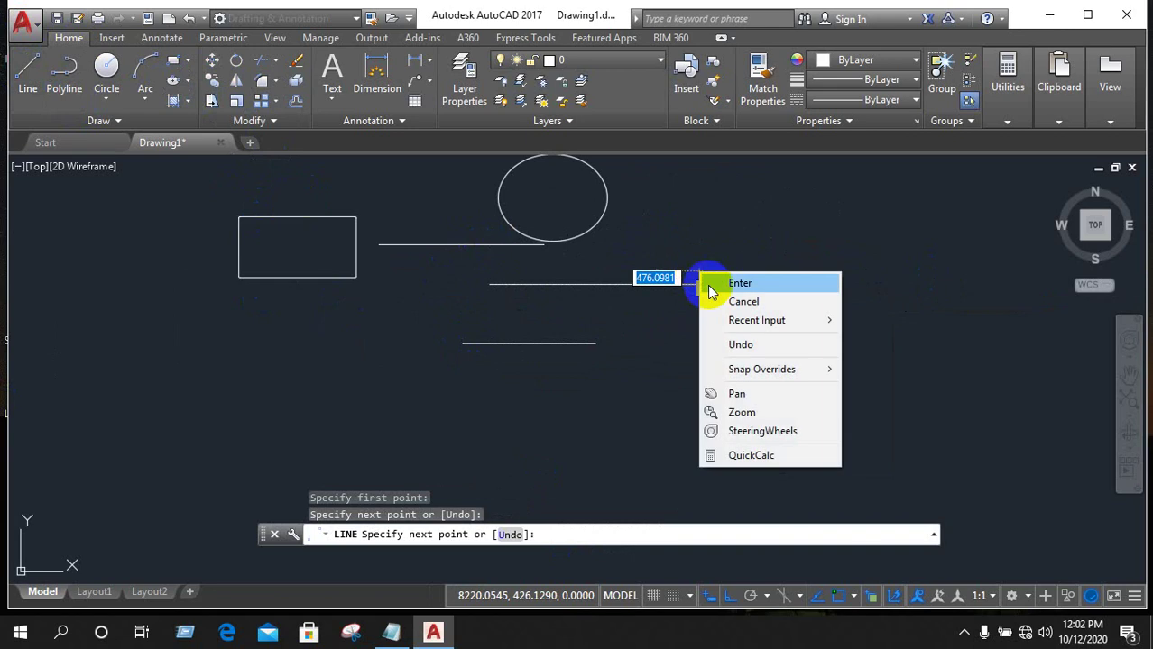
left_click(717, 305)
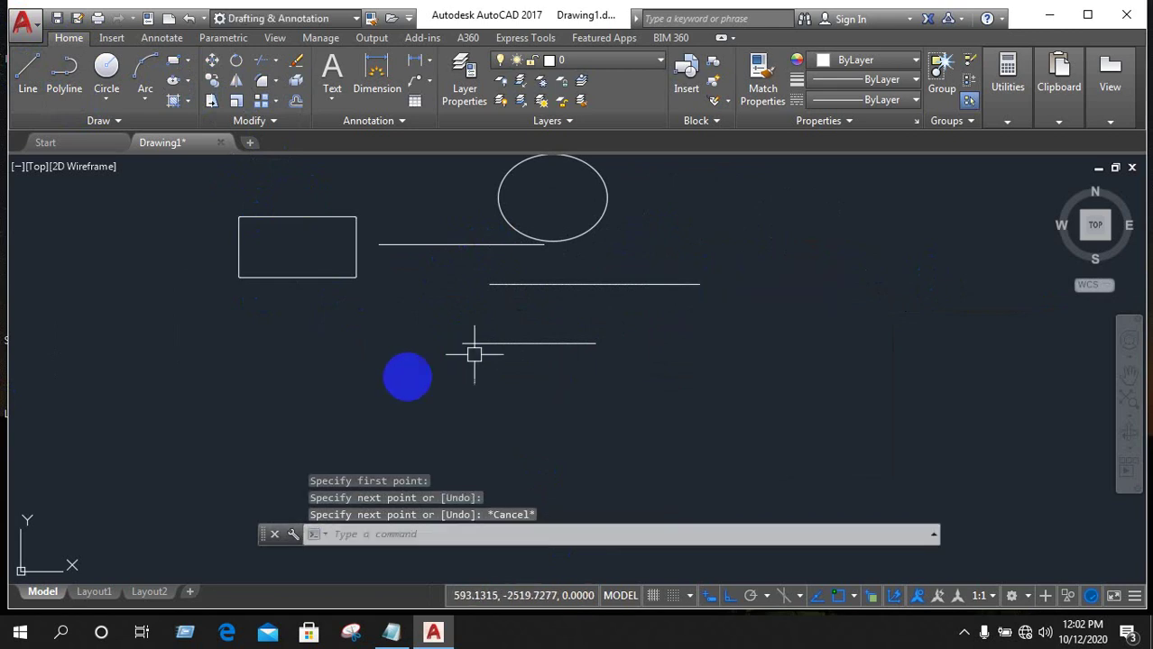
left_click(36, 79)
left_click(222, 347)
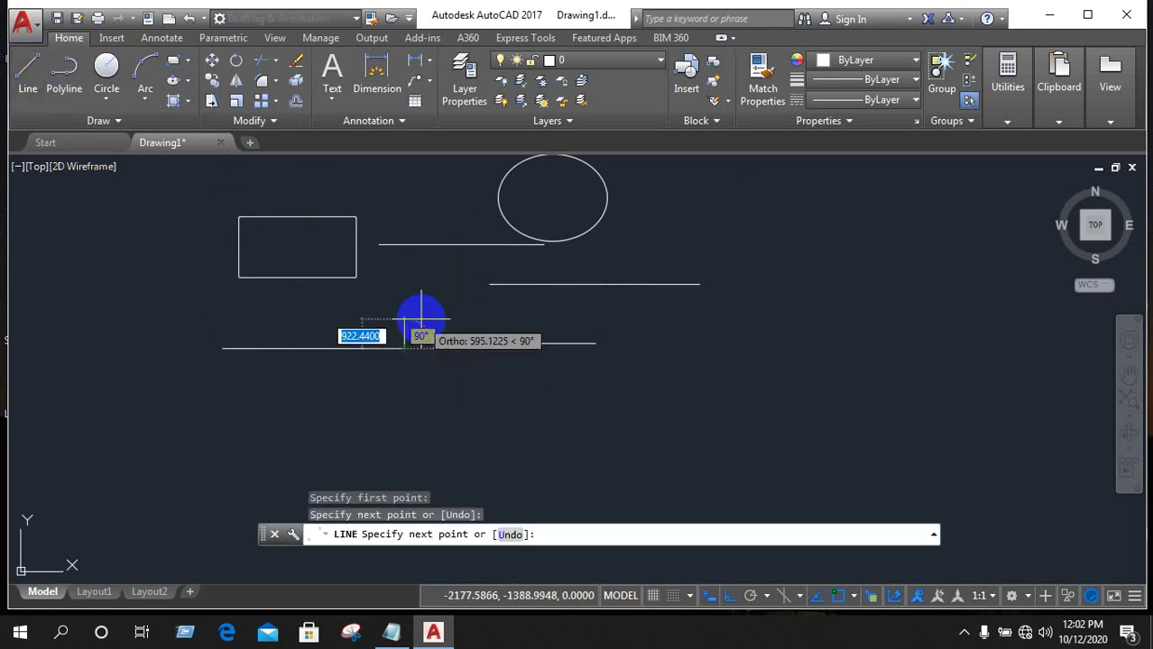
right_click(423, 318)
left_click(450, 348)
Try crossing and window lasso selections over the ellipse, rectangle and lines, opening their right-click menu.
scroll(415, 331, "down", 4)
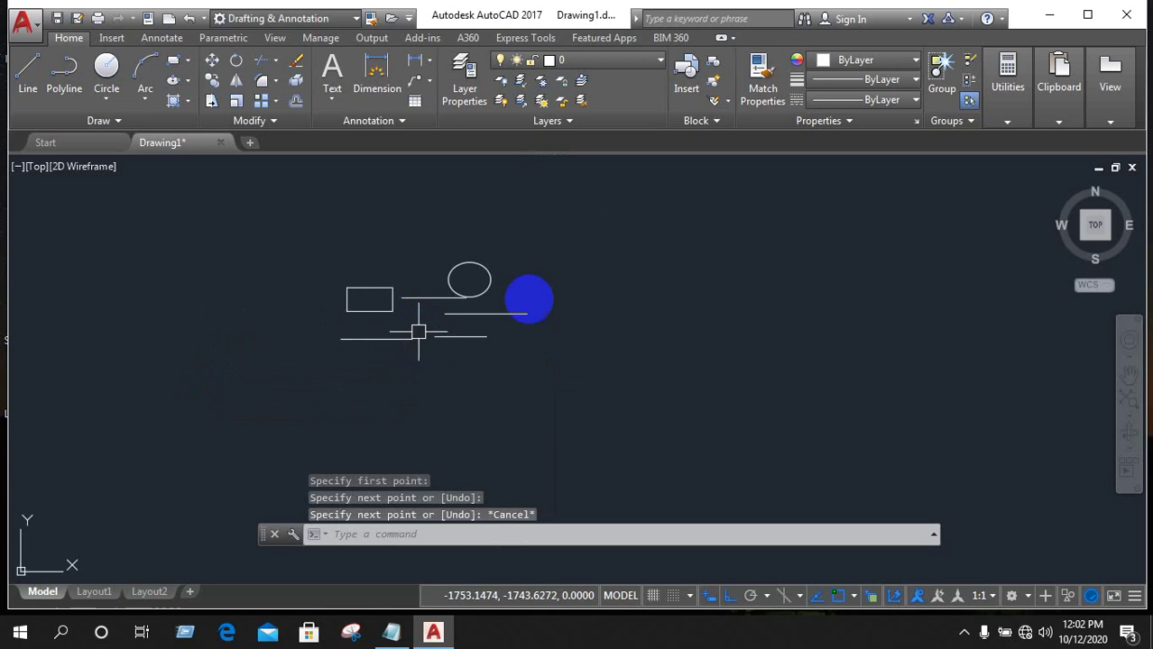
left_click_drag(686, 241, 558, 305)
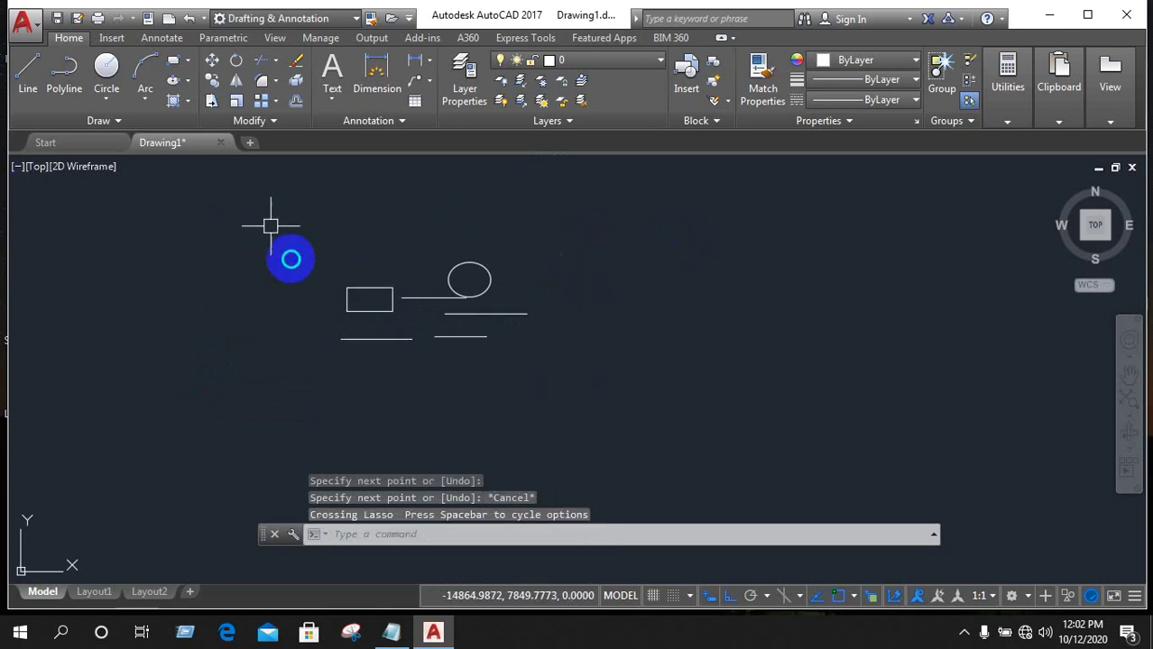
right_click(415, 379)
left_click_drag(265, 223, 417, 337)
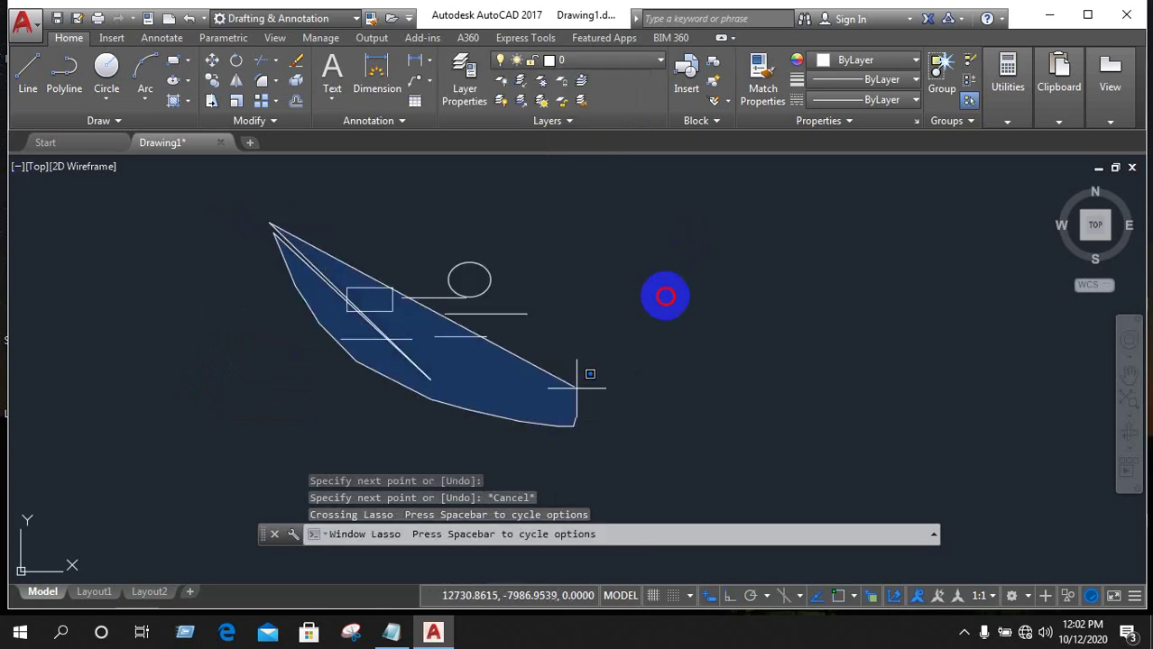
left_click_drag(295, 239, 655, 337)
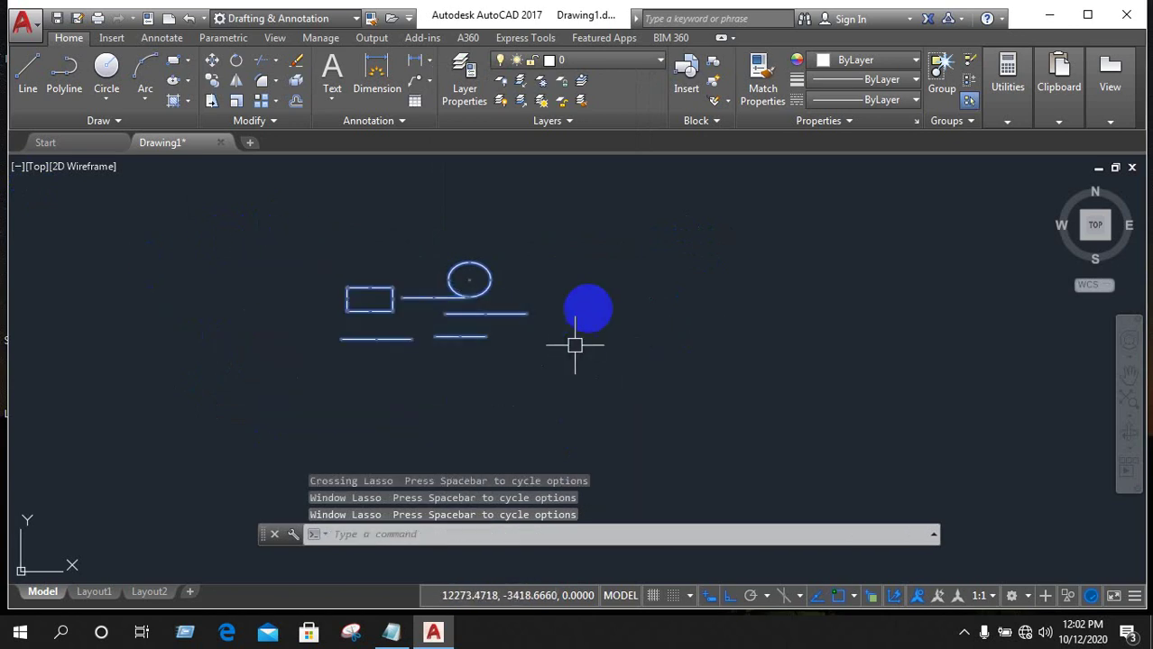
left_click(593, 312)
right_click(791, 229)
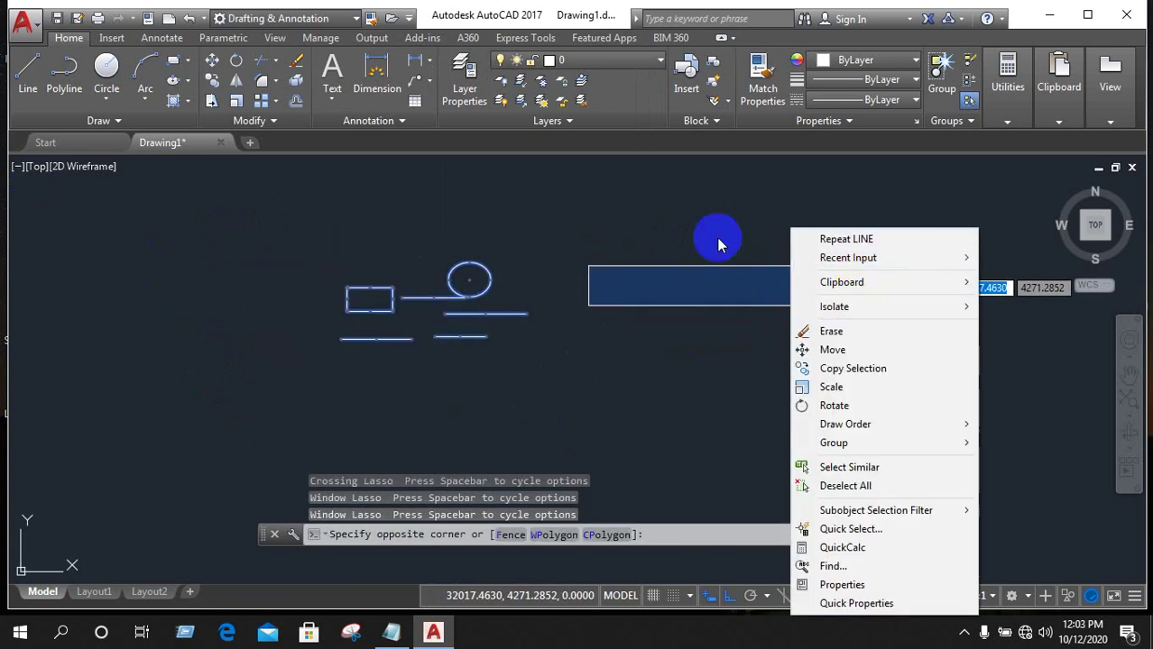
left_click(552, 227)
right_click(552, 228)
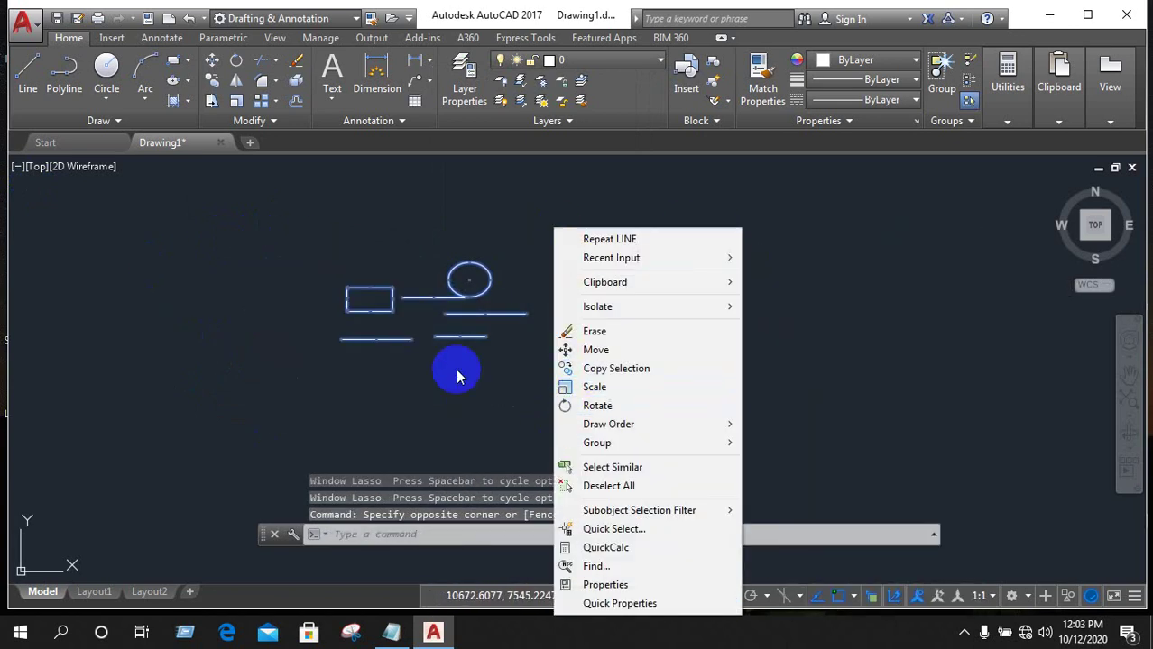
left_click(305, 214)
left_click(99, 208)
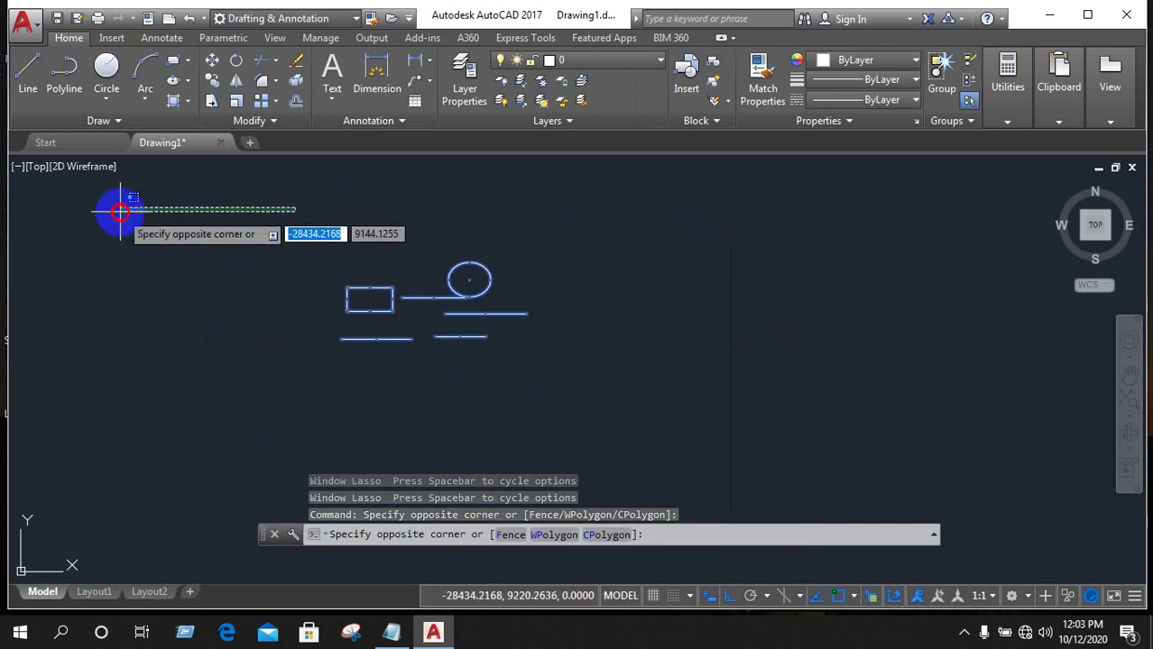
Start a line, cancel it, and dismiss the drawing-area context menus.
left_click(28, 72)
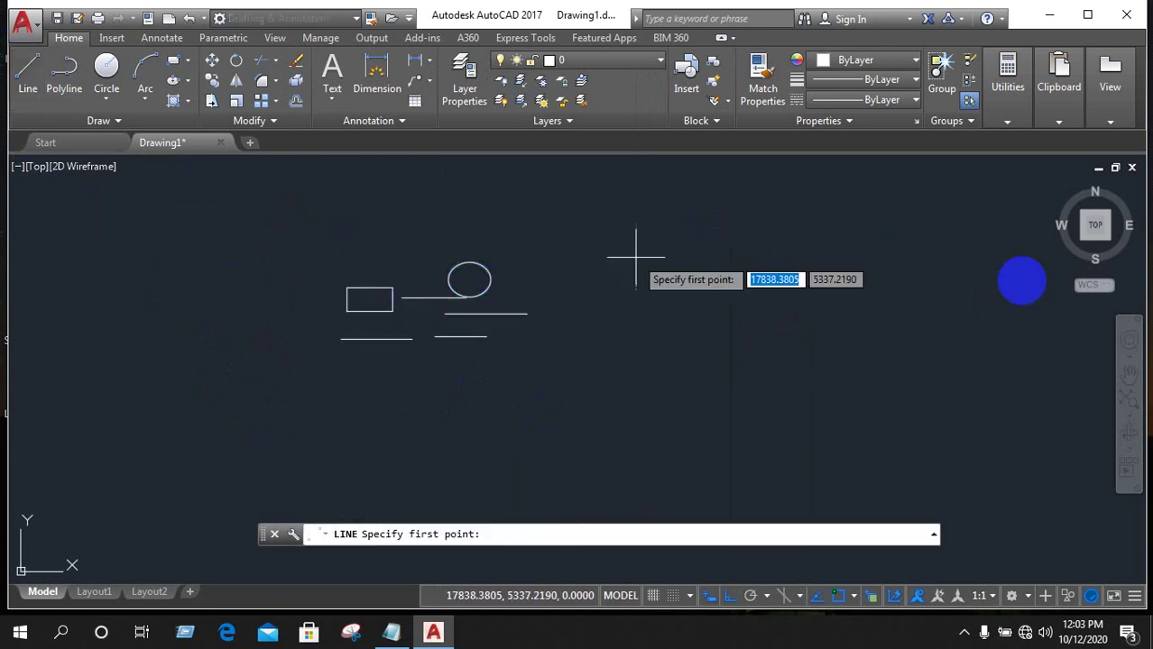
left_click(200, 216)
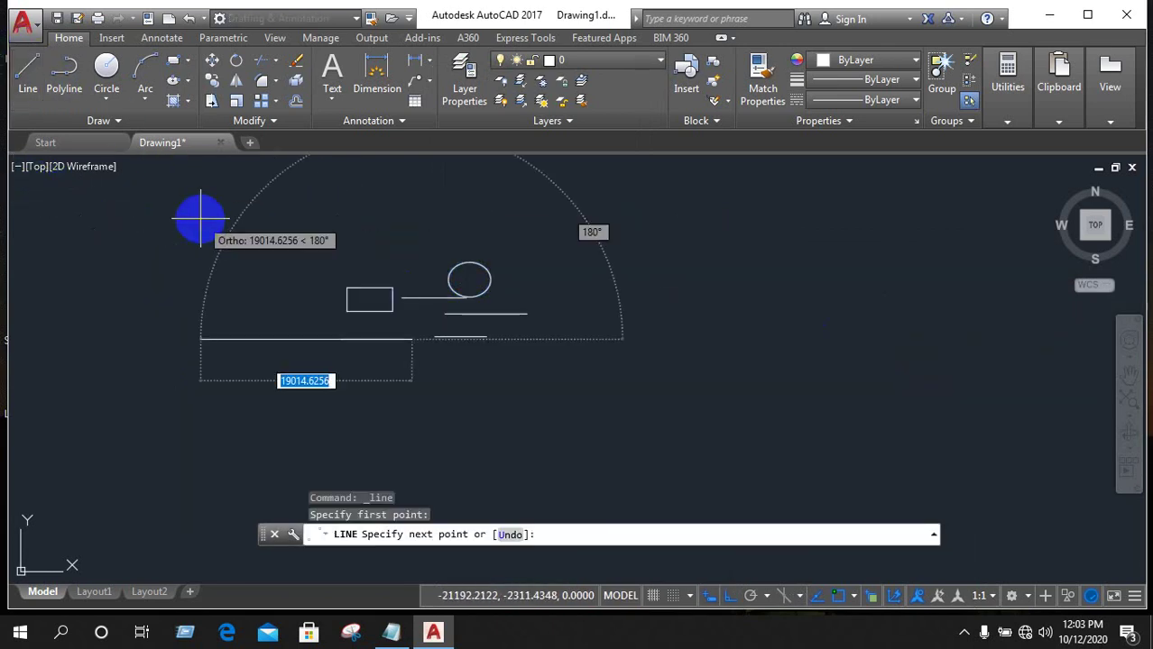
right_click(173, 287)
left_click(216, 315)
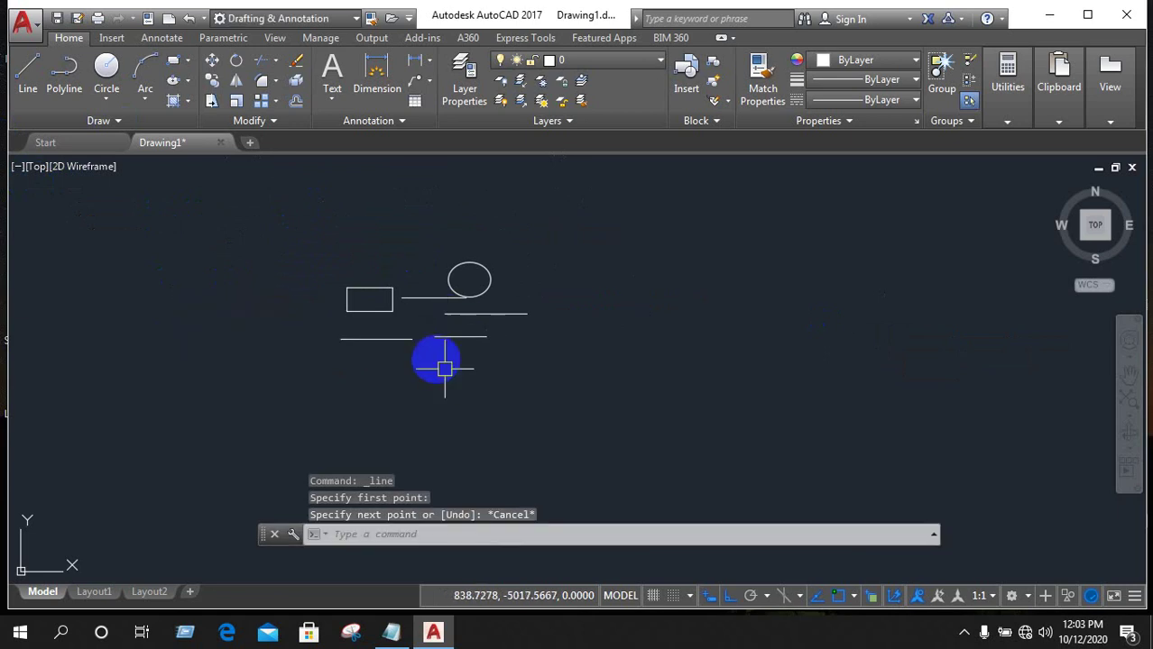
right_click(209, 245)
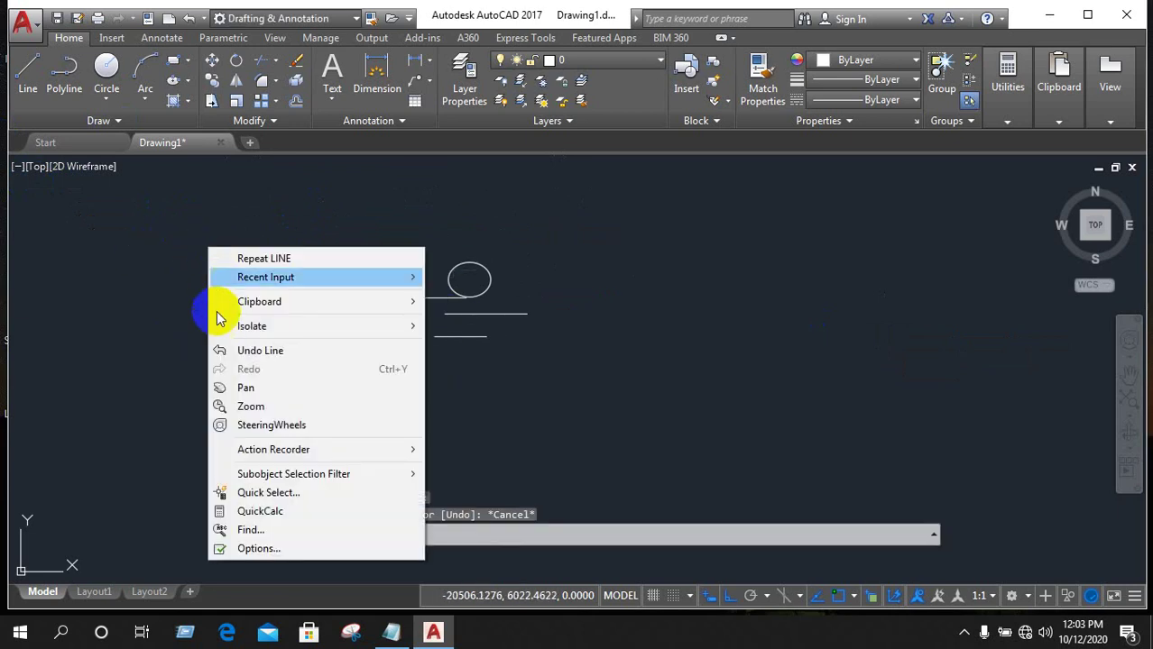
right_click(190, 282)
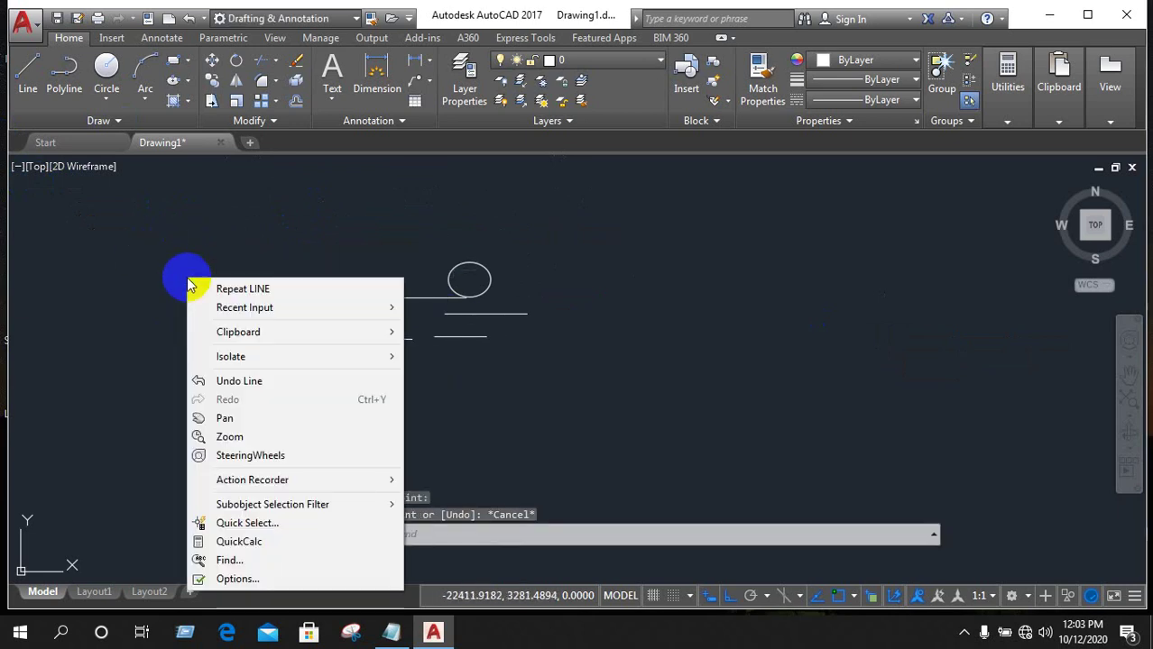
left_click(395, 236)
left_click(659, 256)
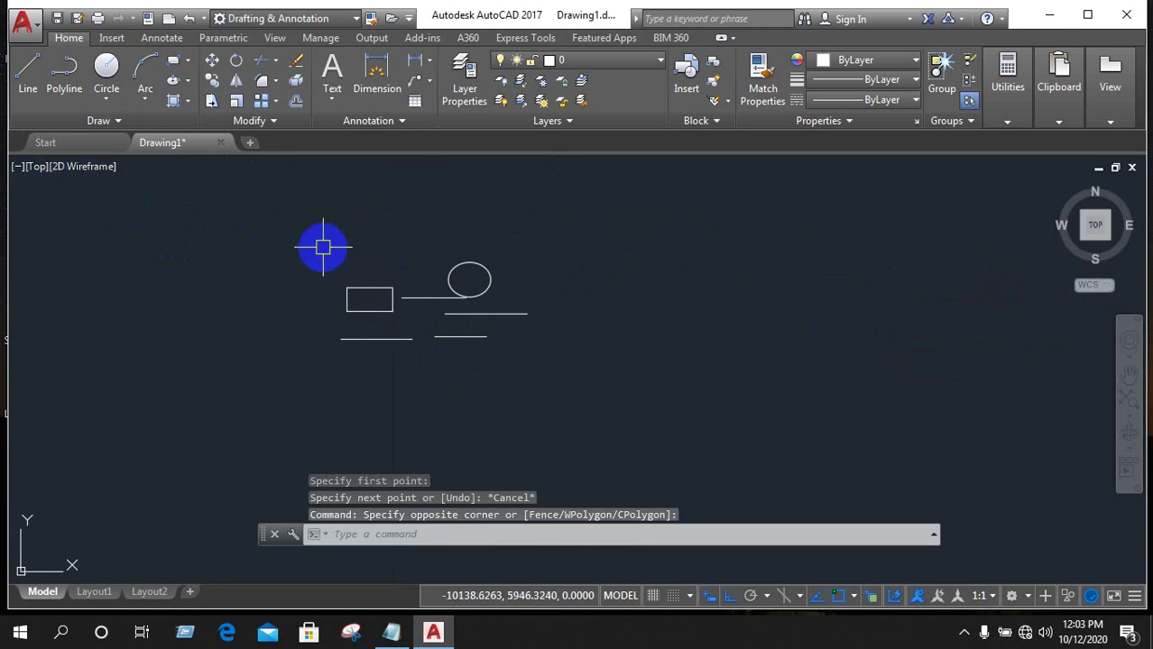
Draw a long top horizontal line and a right-hand horizontal line.
left_click(28, 72)
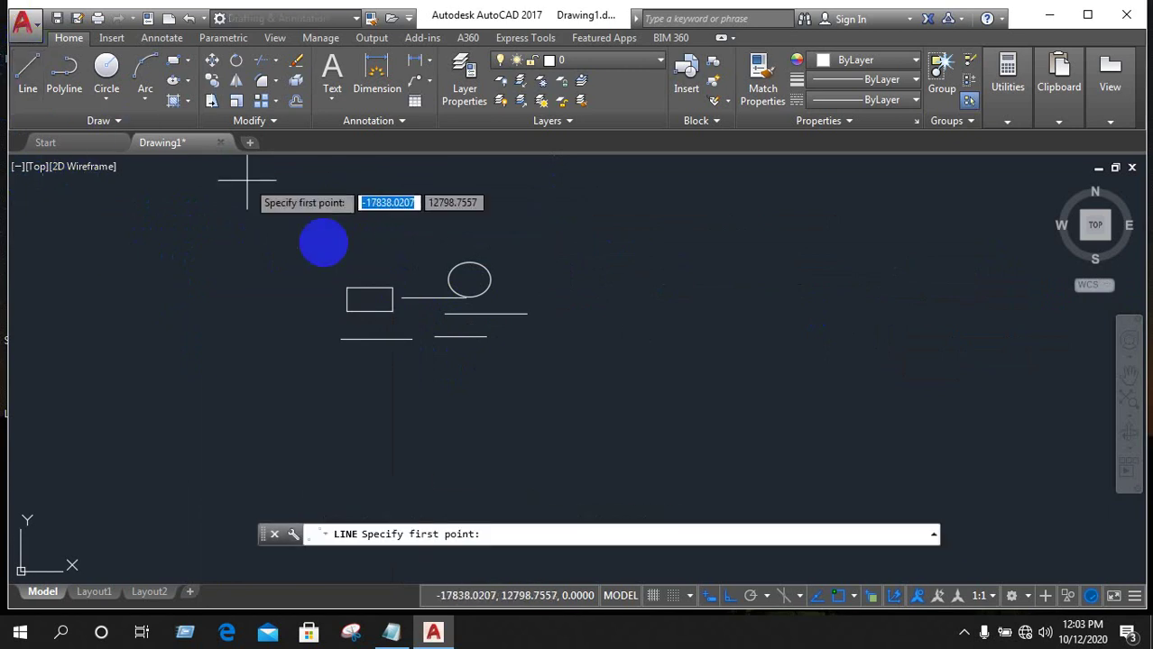
left_click(326, 237)
left_click(723, 210)
key("Return")
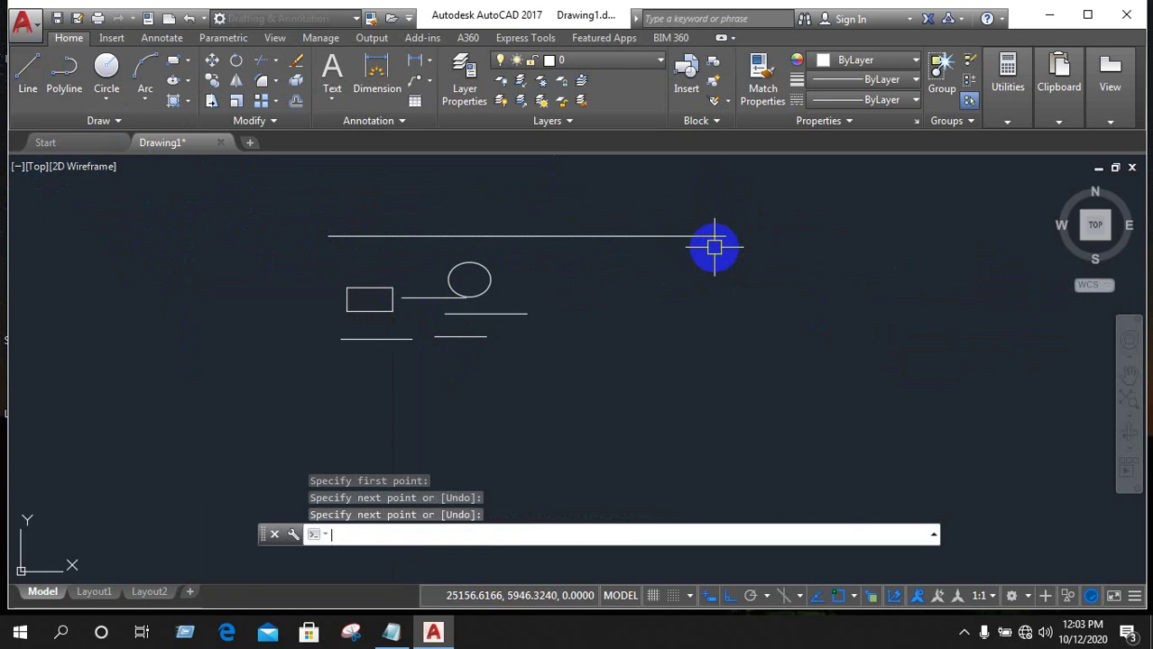
left_click(31, 86)
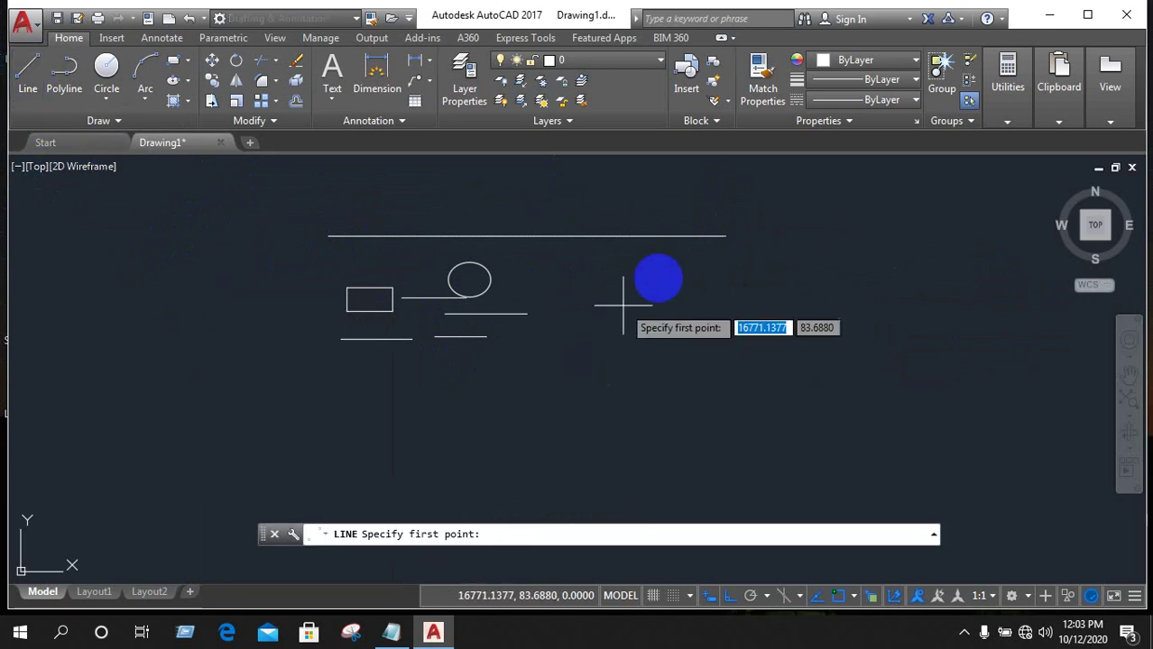
left_click(658, 275)
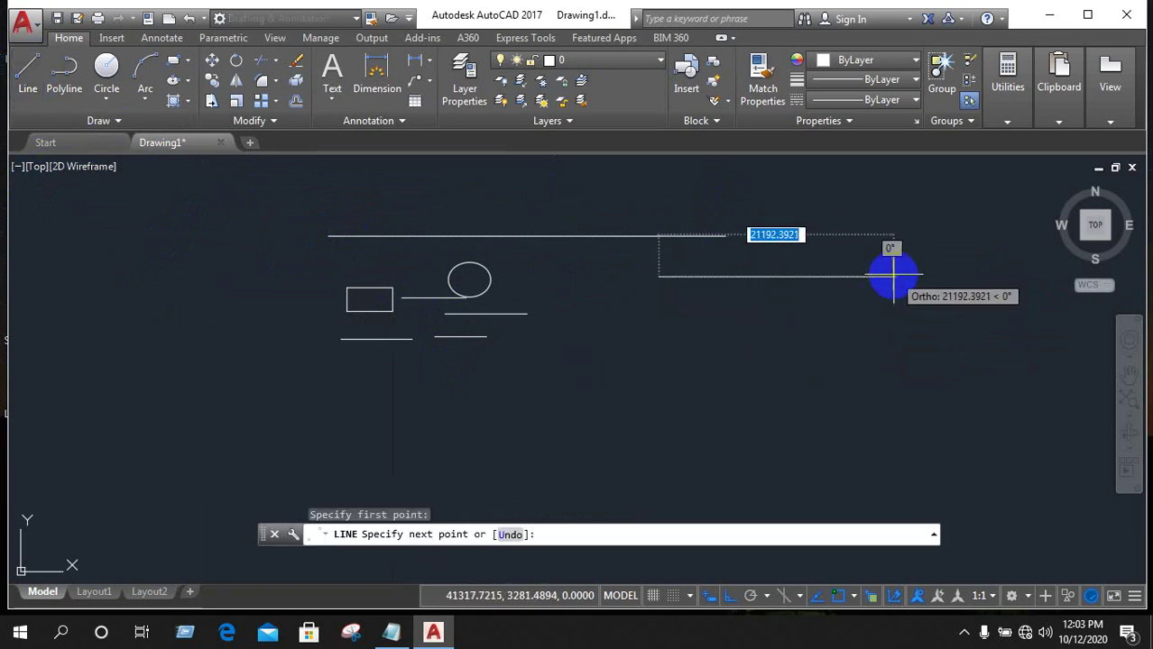
left_click(893, 276)
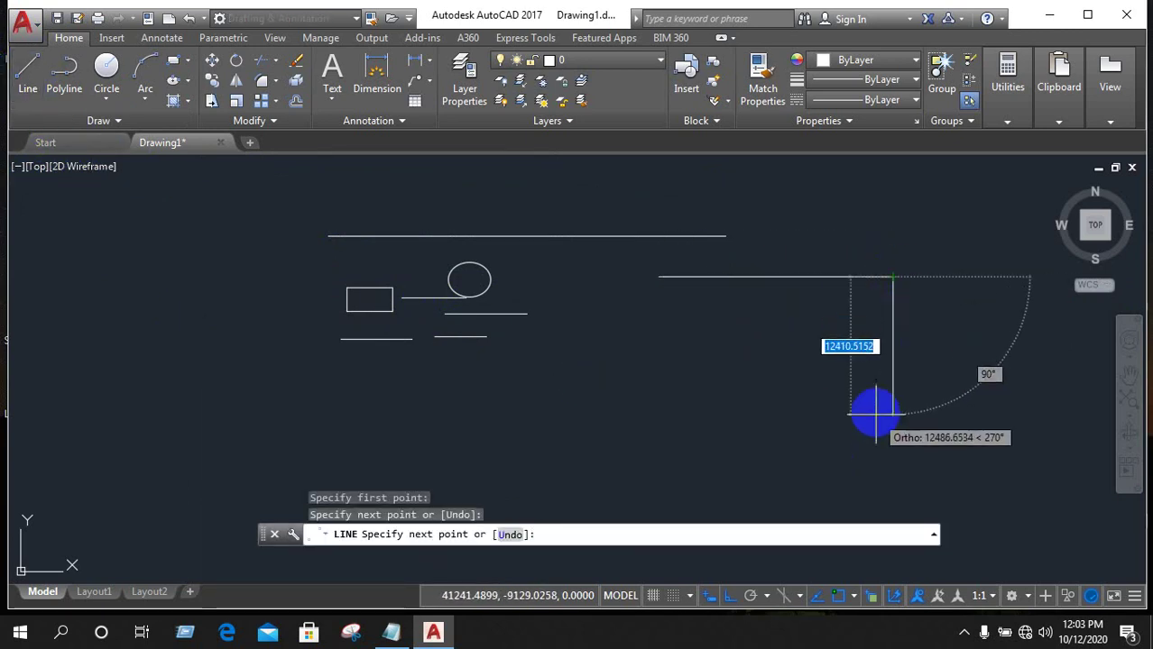
key("Return")
Repeat the Line command with Enter to draw a lower horizontal line.
left_click(875, 413)
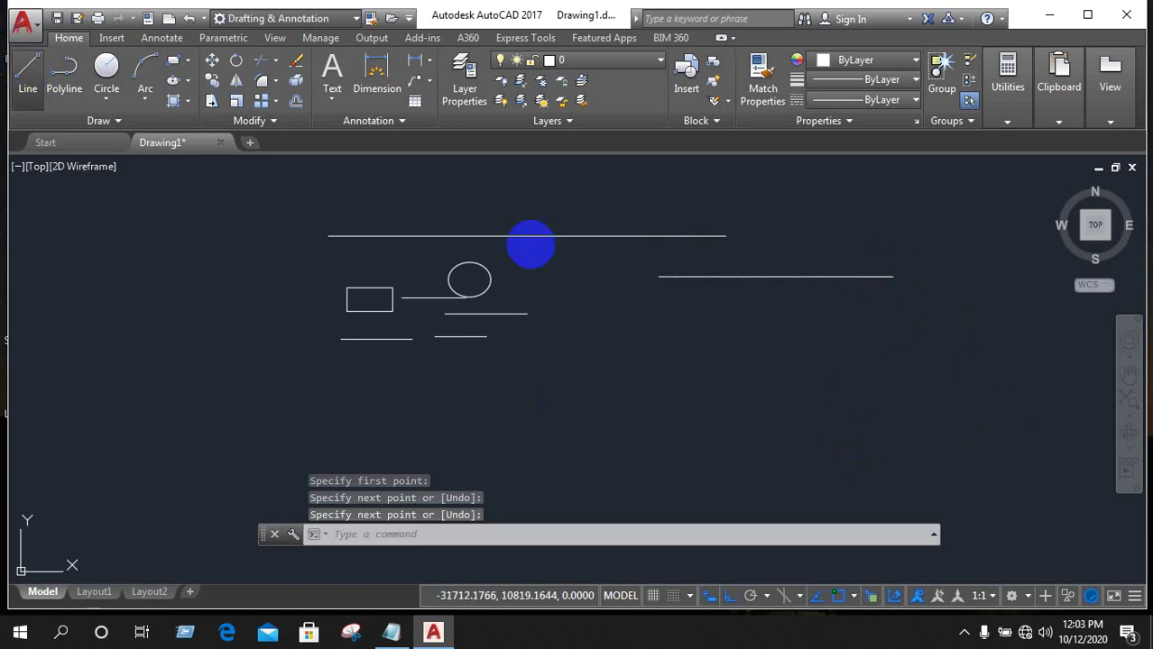
key("Return")
left_click(596, 309)
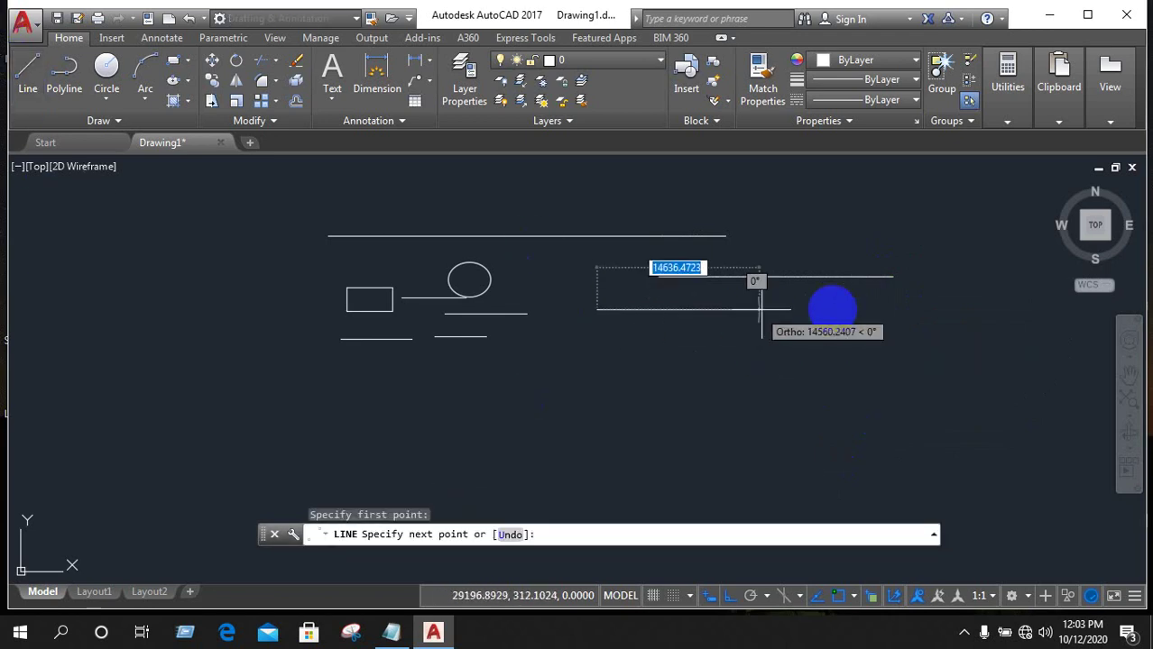
left_click(832, 309)
key("Return")
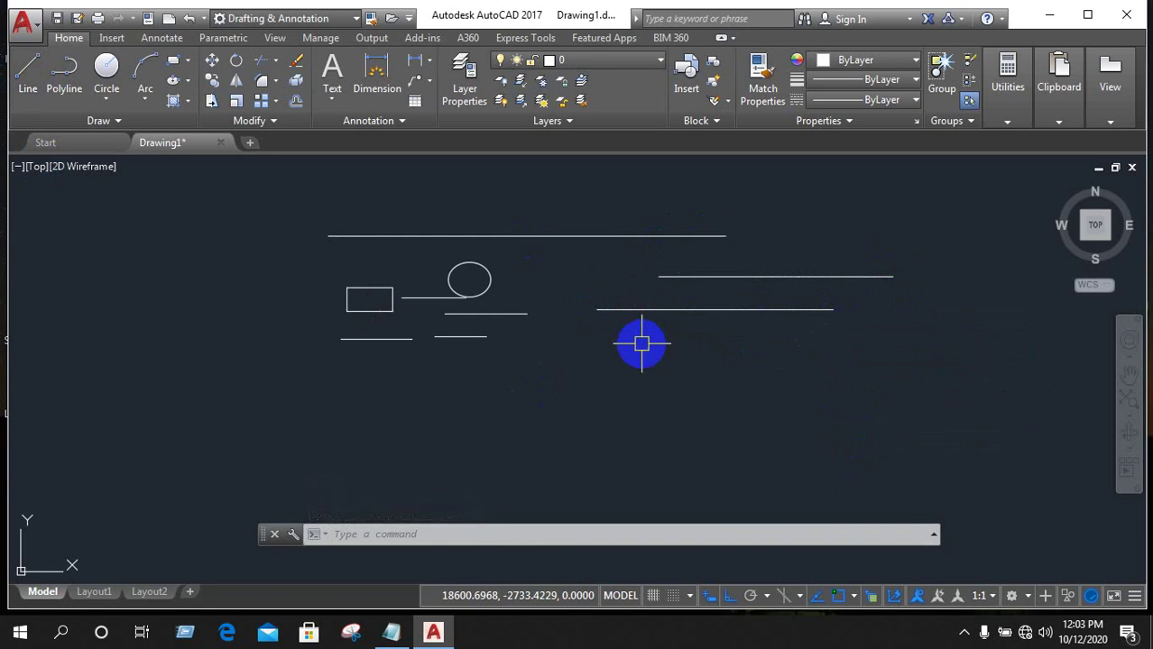
Begin a bottom horizontal line, then cancel it before finishing.
left_click(28, 72)
left_click(354, 437)
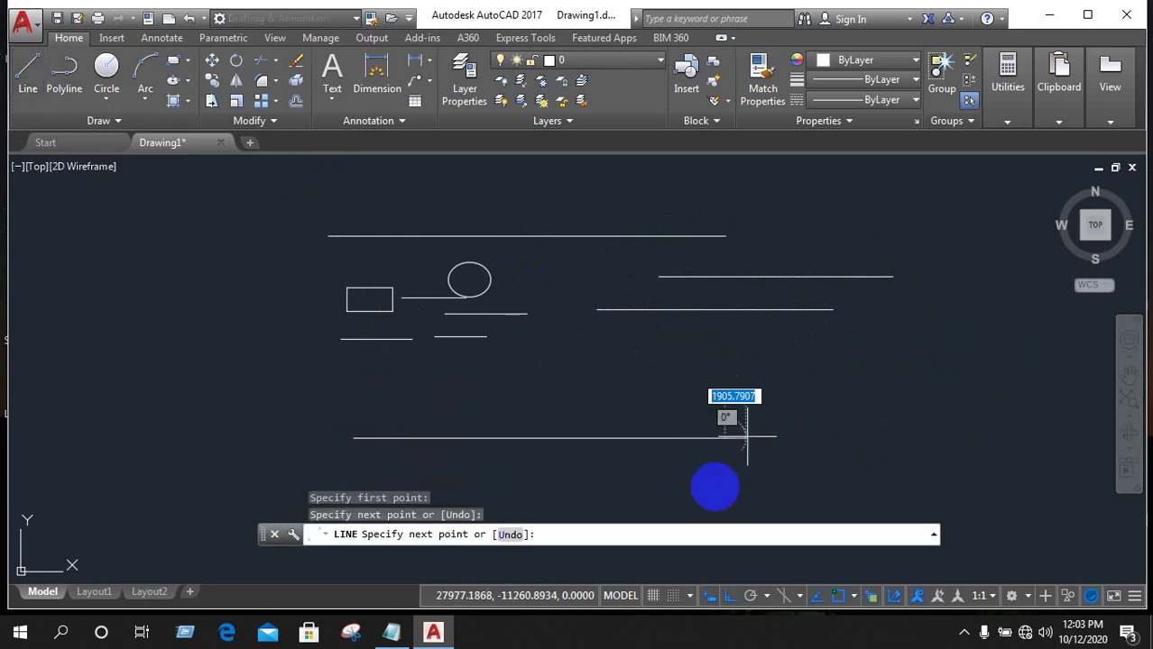
right_click(778, 437)
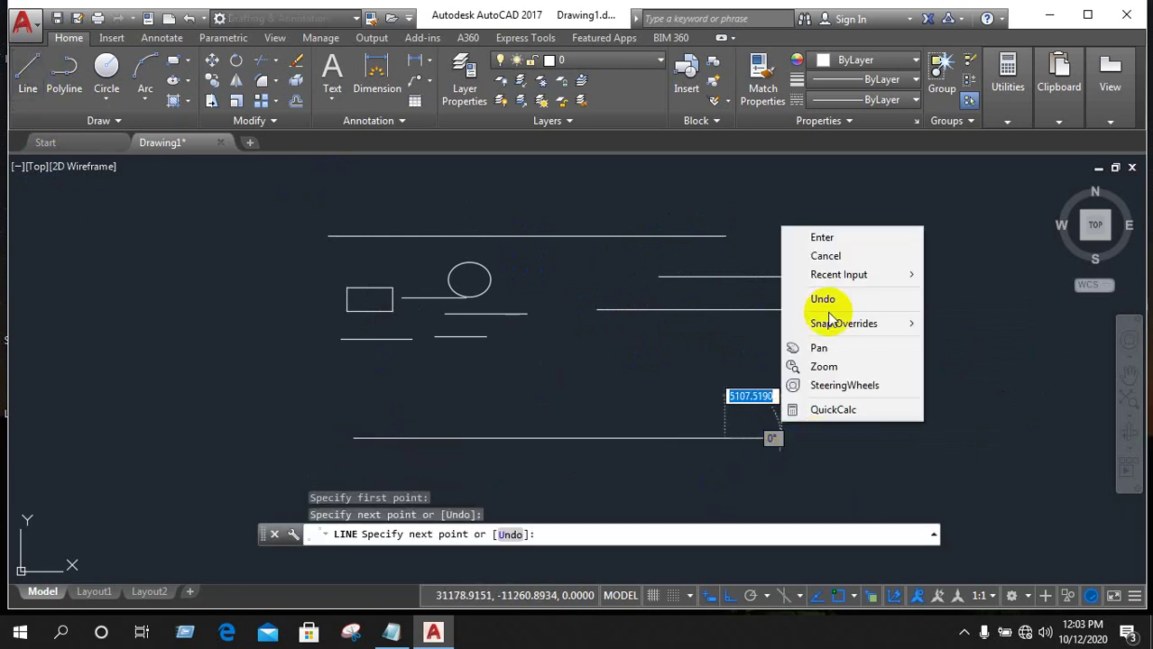
left_click(825, 256)
scroll(590, 329, "down", 3)
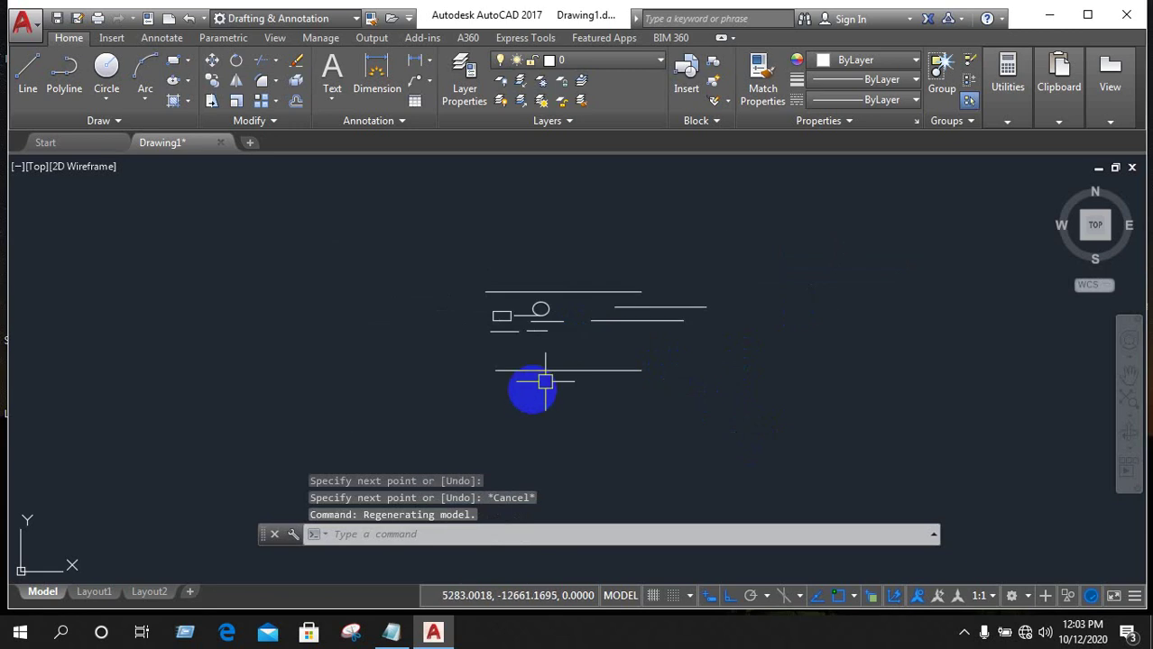
Draw an upper-left horizontal line, ending the command from the right-click menu.
key("Return")
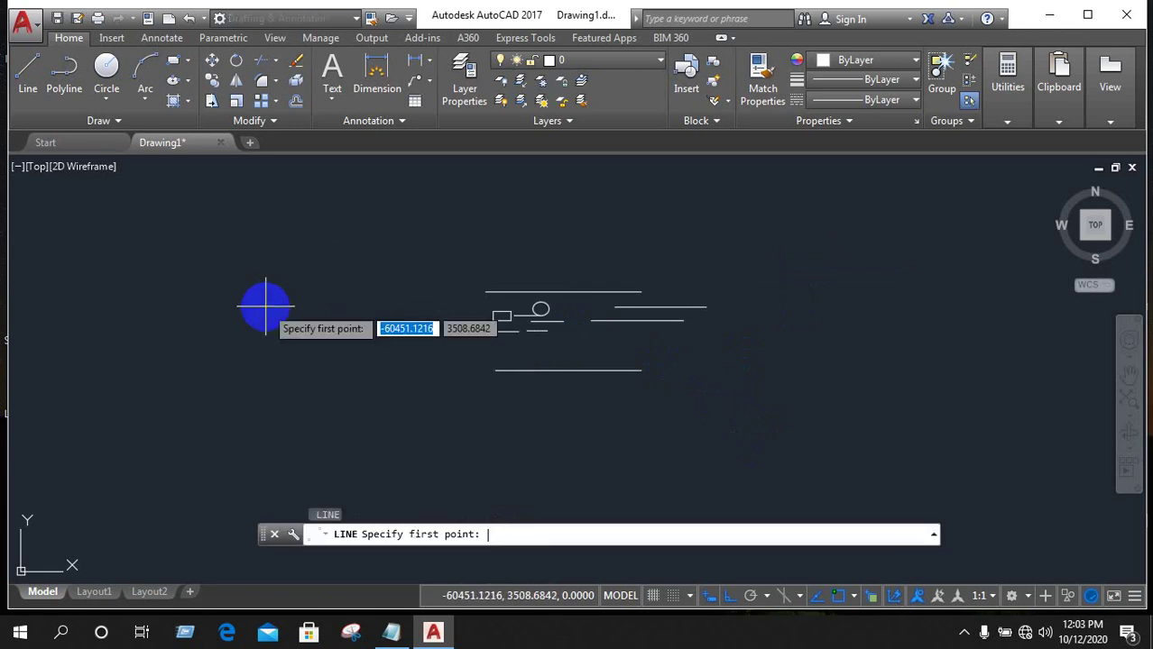
left_click(246, 265)
left_click(454, 262)
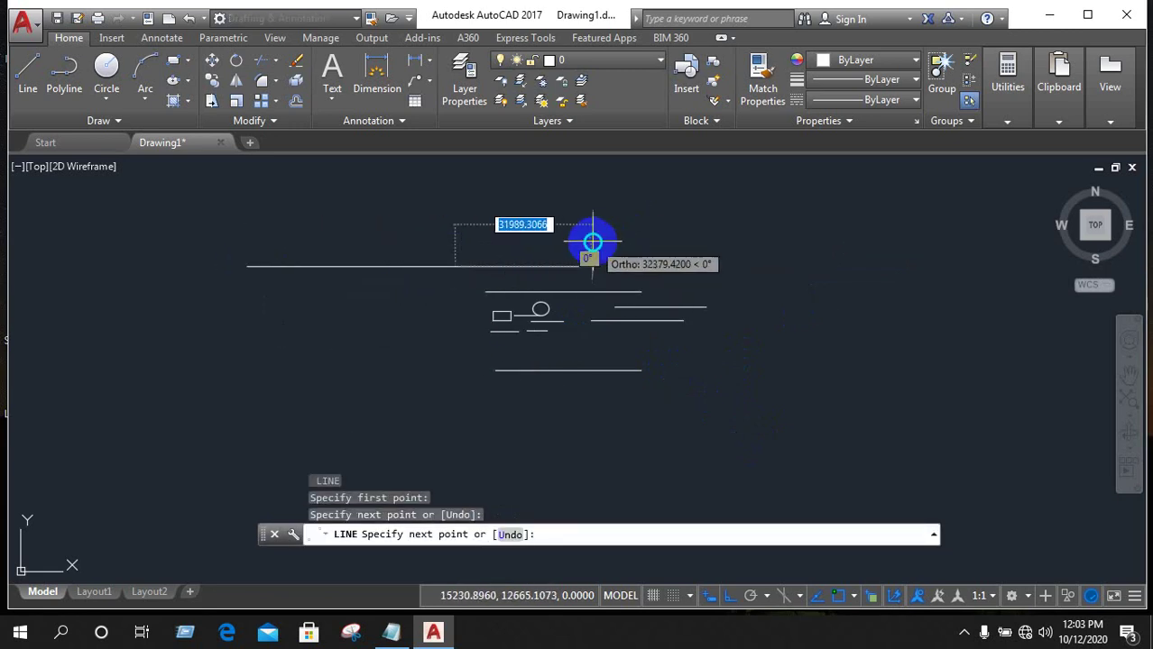
right_click(586, 232)
left_click(609, 273)
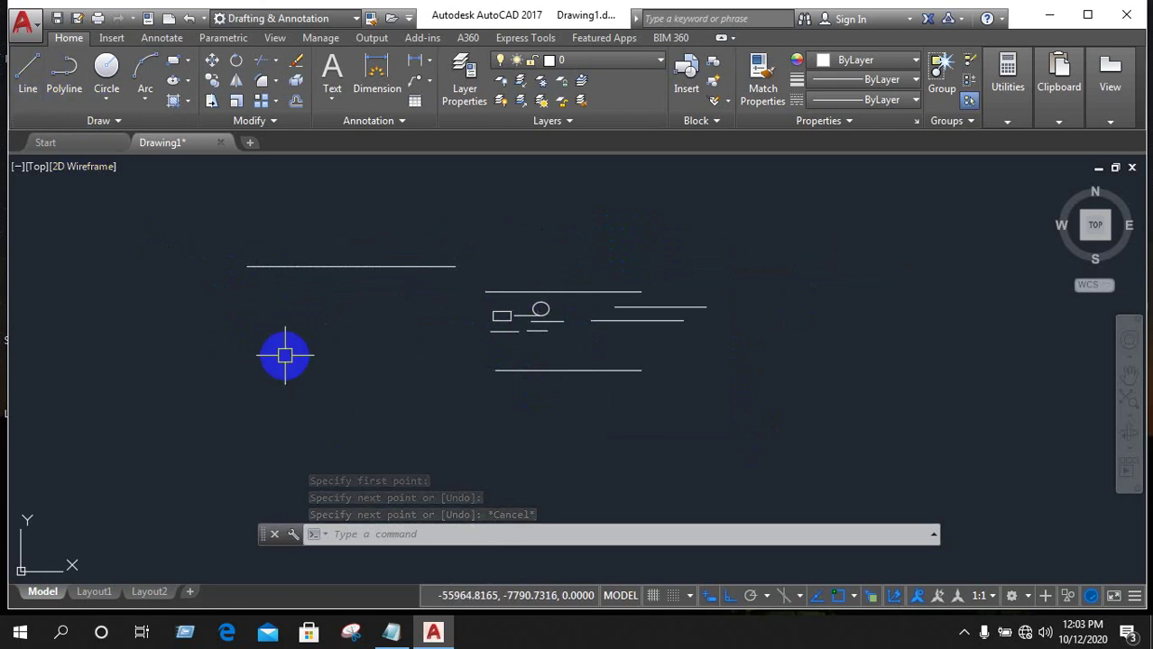
Draw a short left middle line with L, then drag a window across the lines.
type("l")
key("Return")
left_click(320, 349)
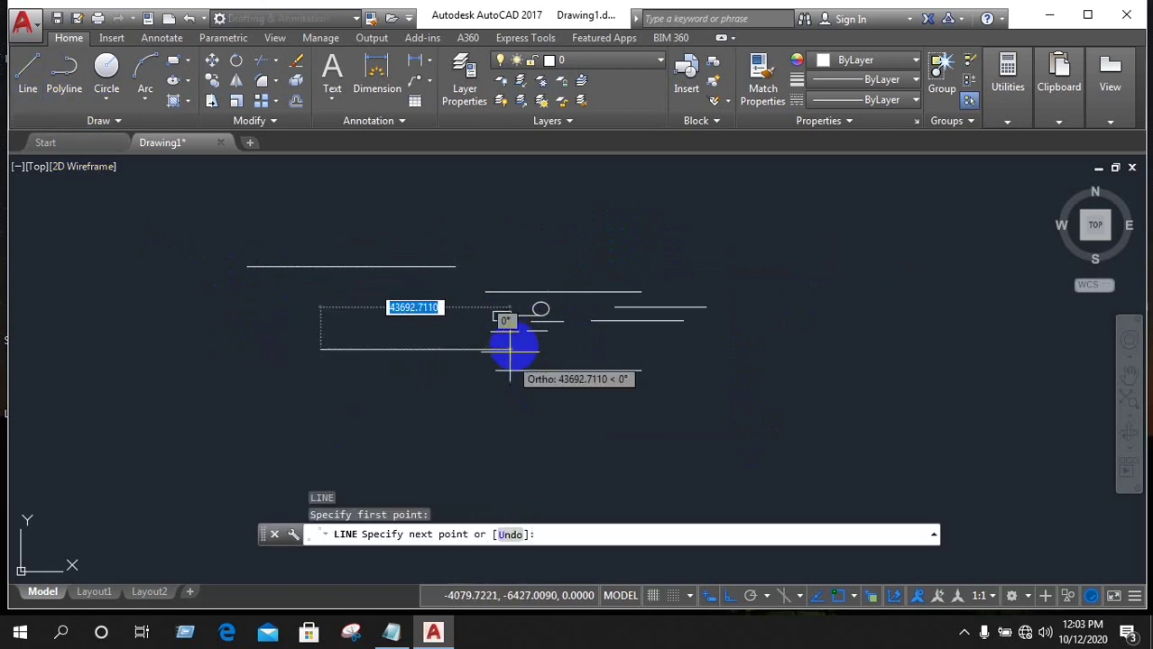
left_click(430, 341)
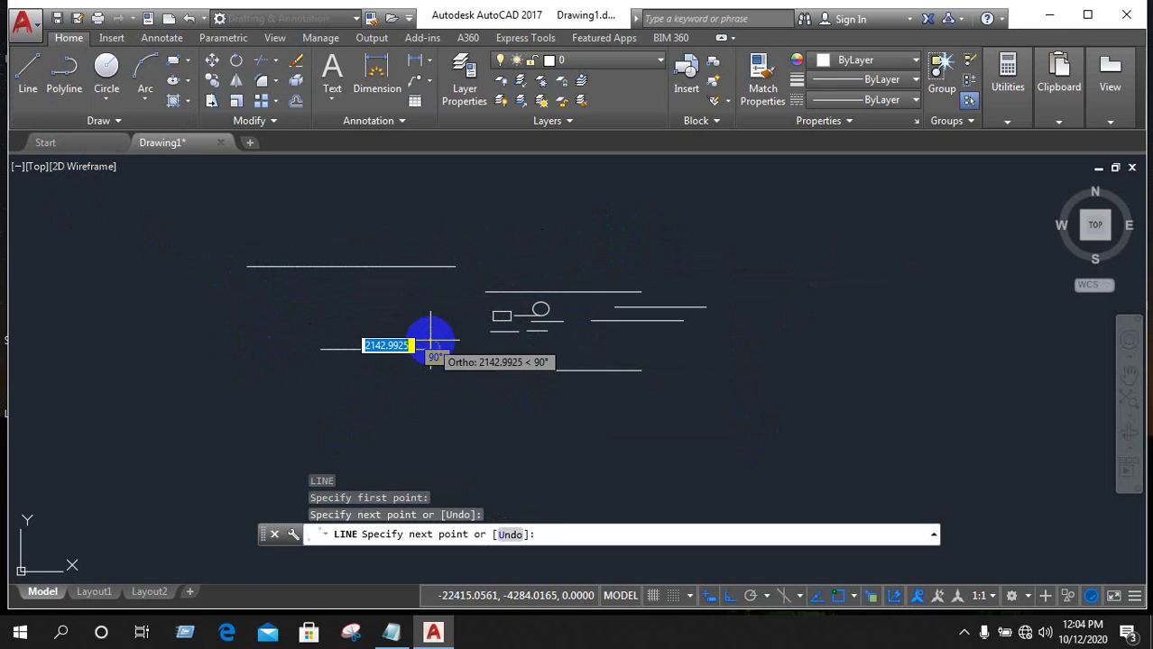
key("Return")
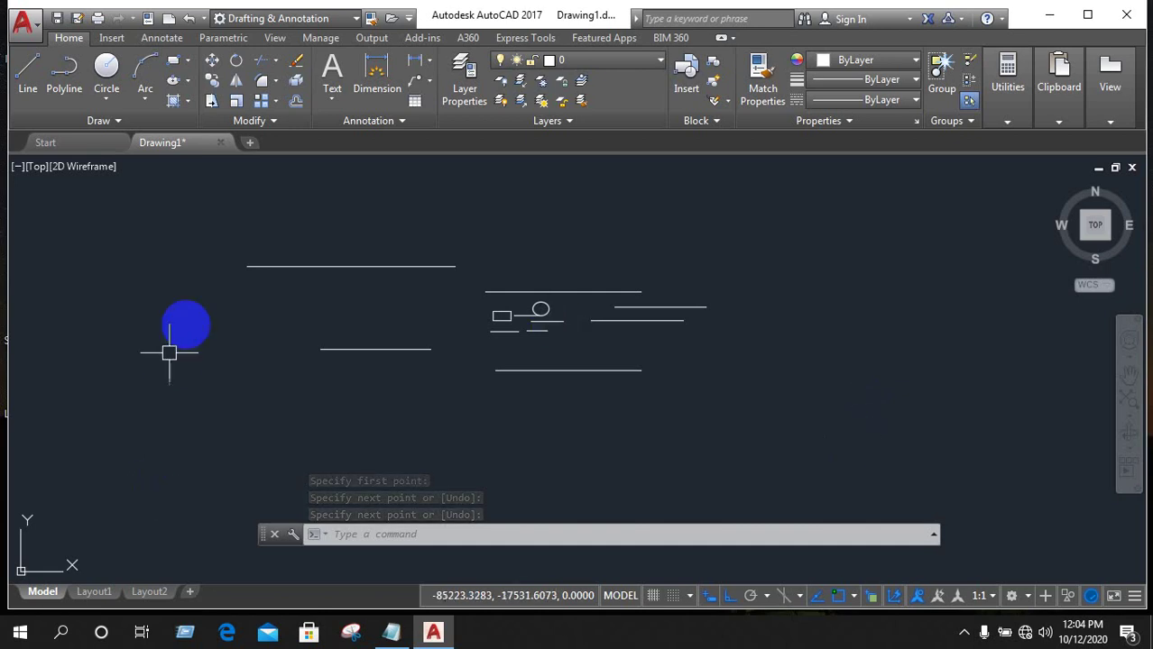
mouse_move(204, 240)
left_mouse_down()
mouse_move(934, 284)
mouse_move(666, 255)
left_mouse_up()
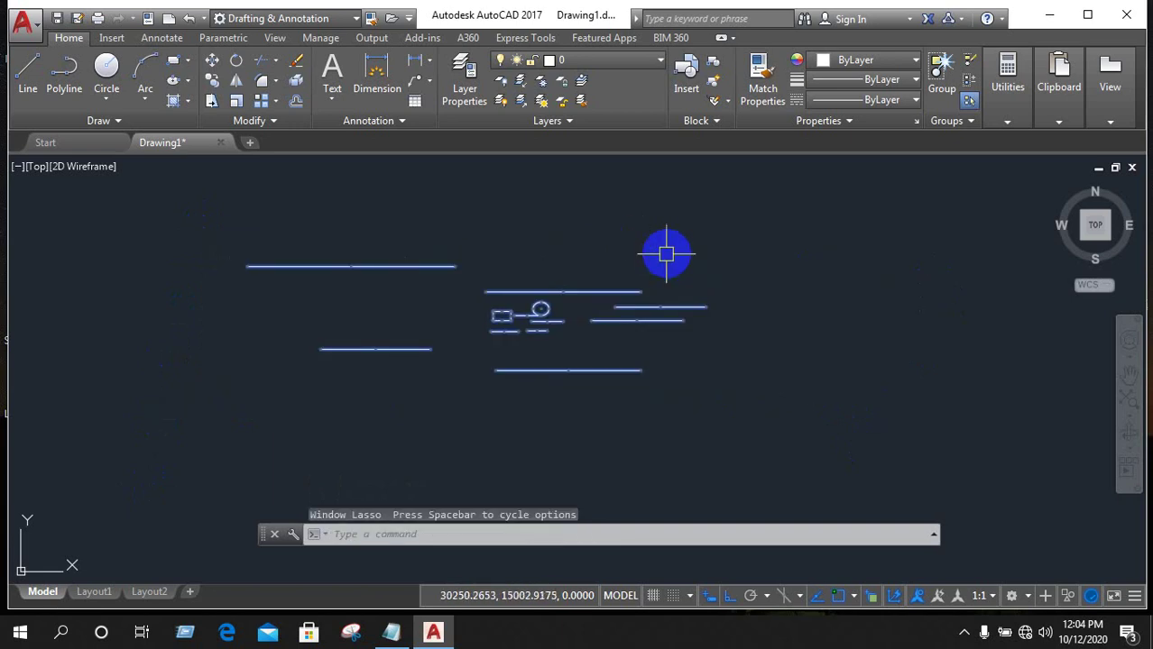
right_click(163, 206)
left_click(56, 242)
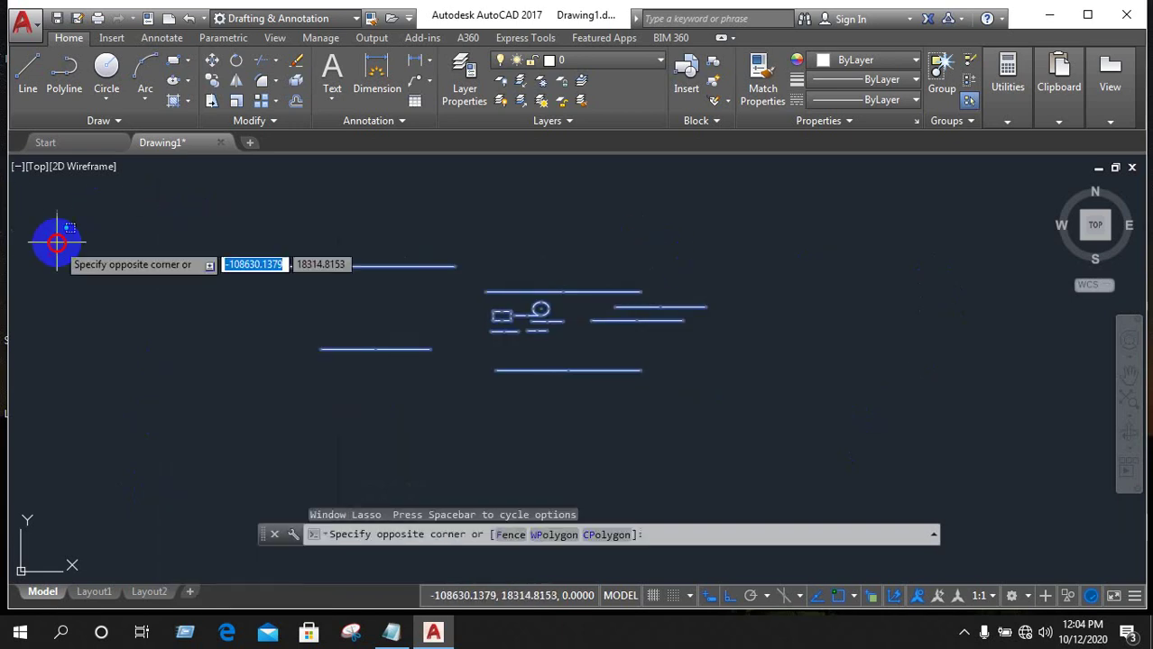
left_click(274, 205)
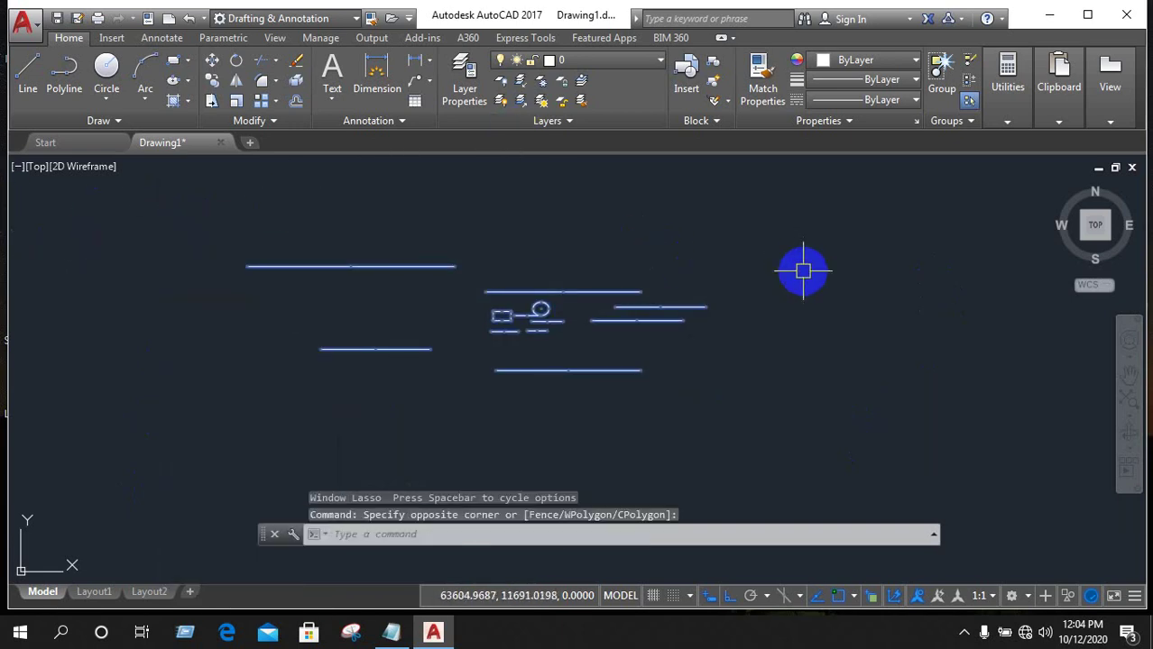
type("l")
key("Return")
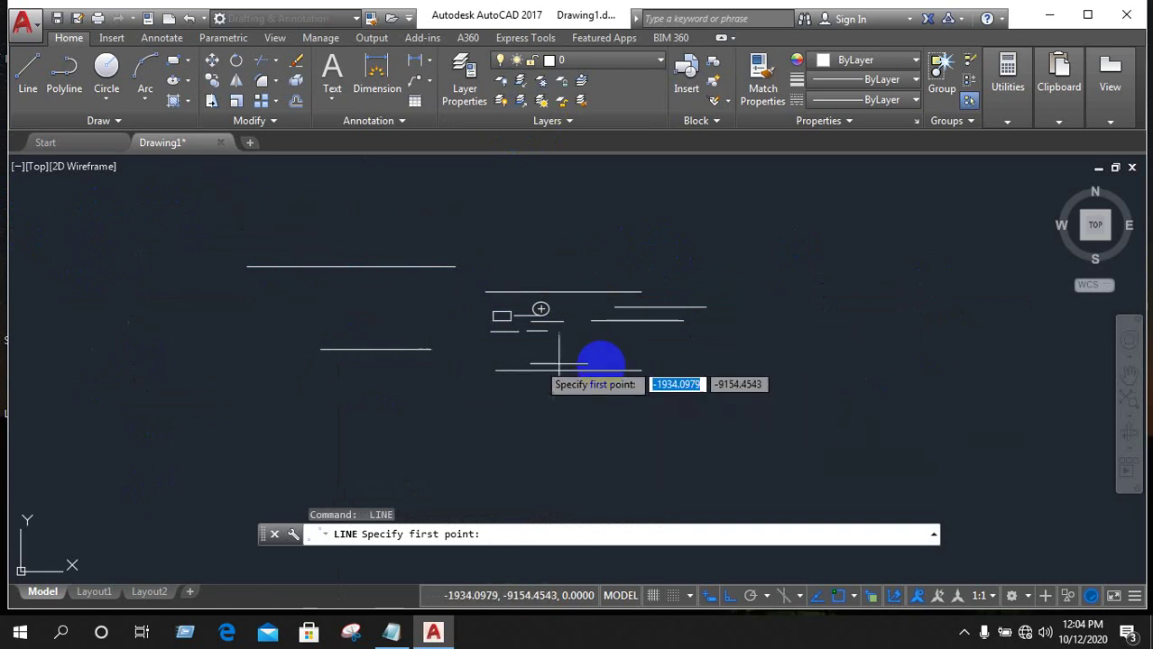
scroll(446, 302, "up", 2)
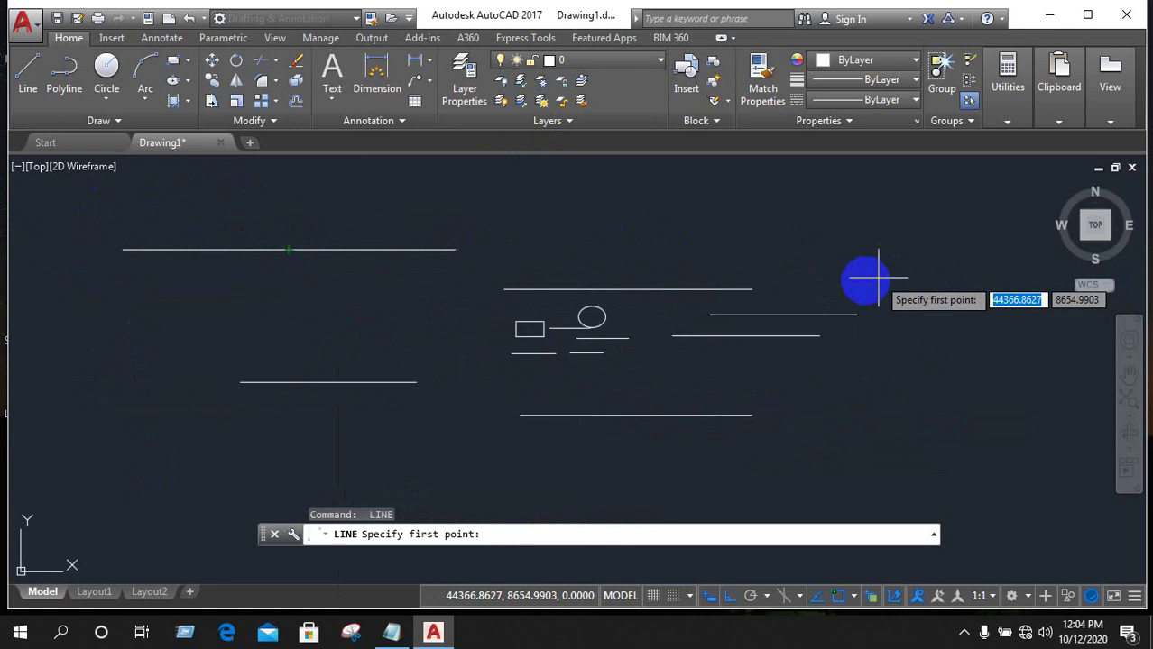
key("Return")
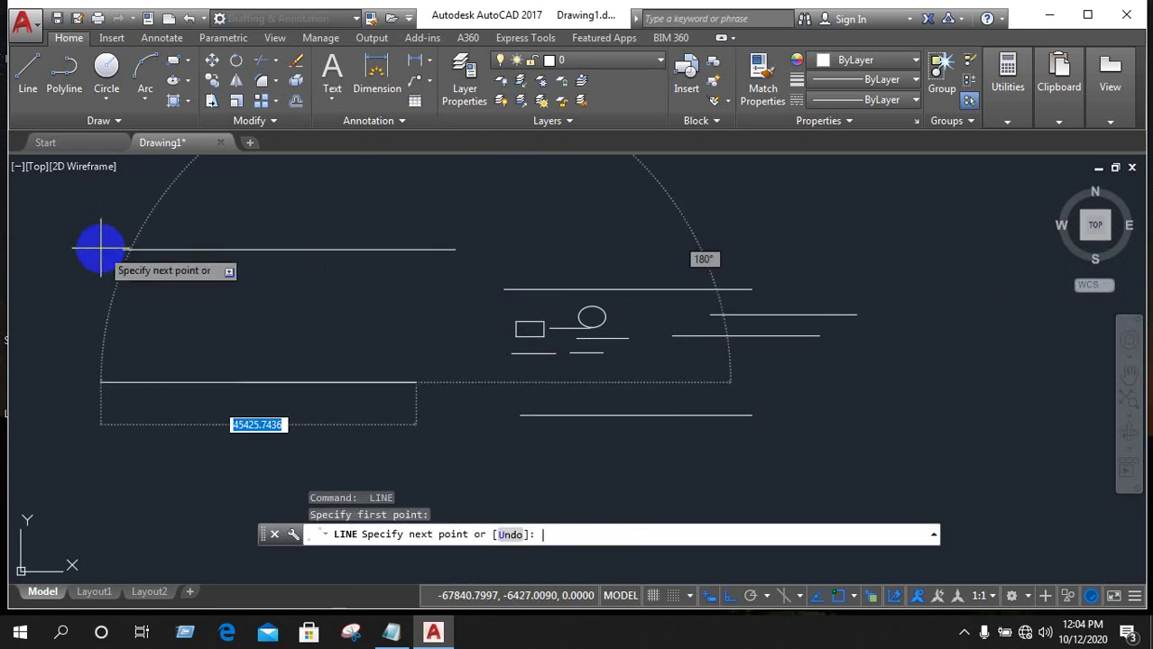
right_click(320, 303)
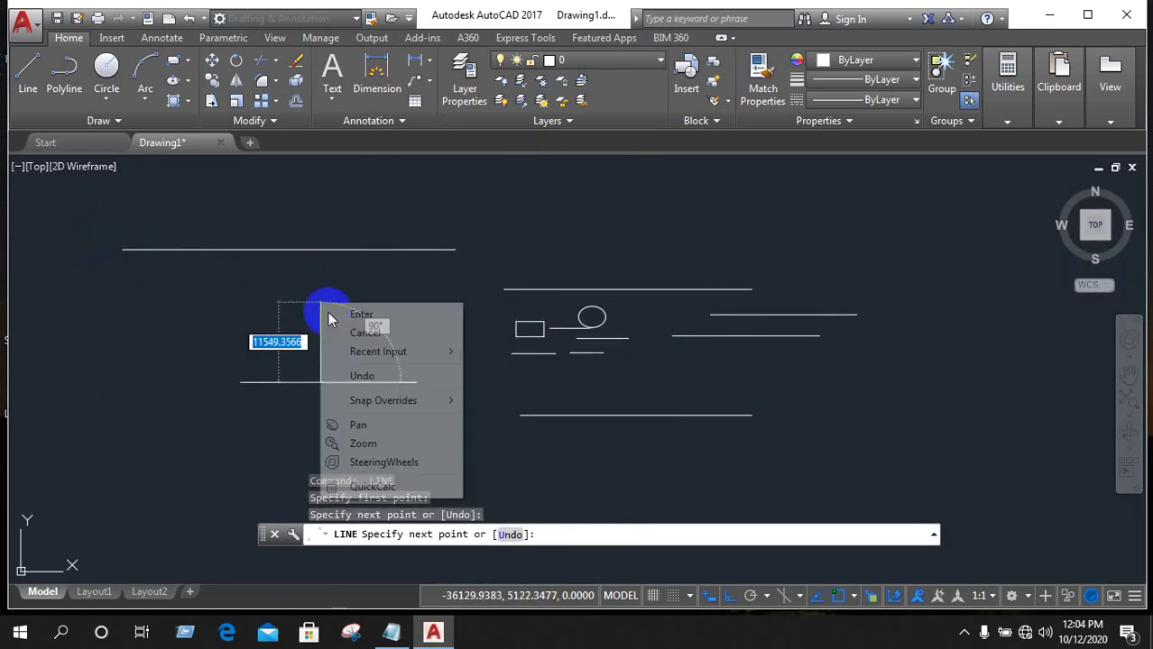
left_click(370, 334)
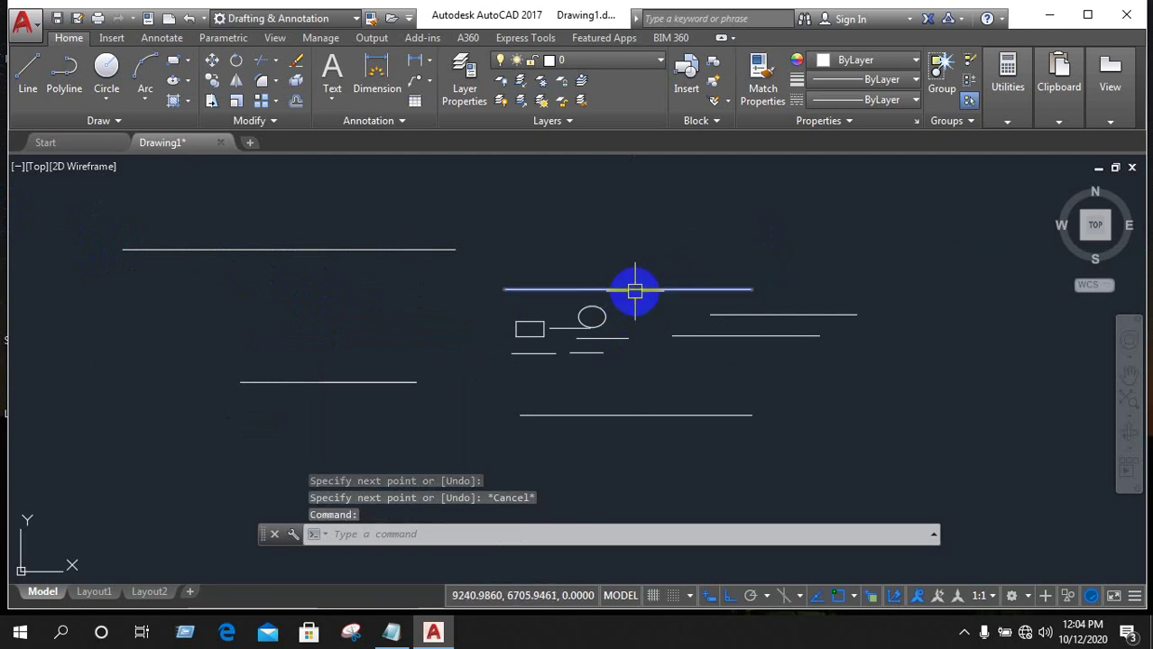
Select all lines similar to the top middle line, then deselect everything.
right_click(635, 291)
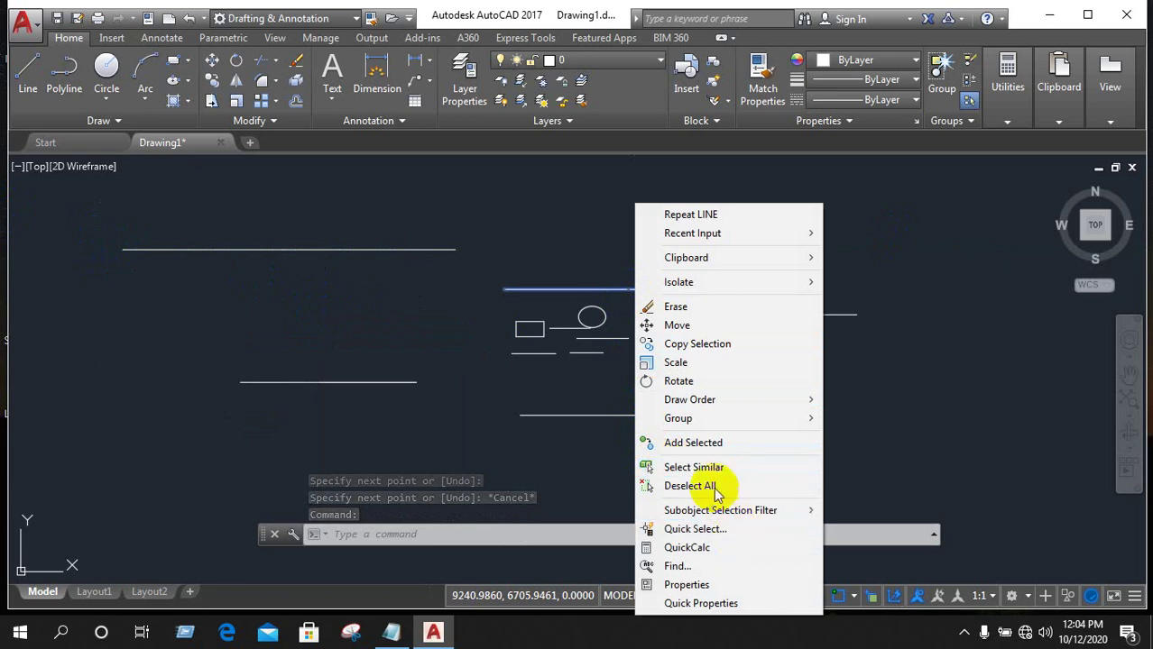
left_click(694, 467)
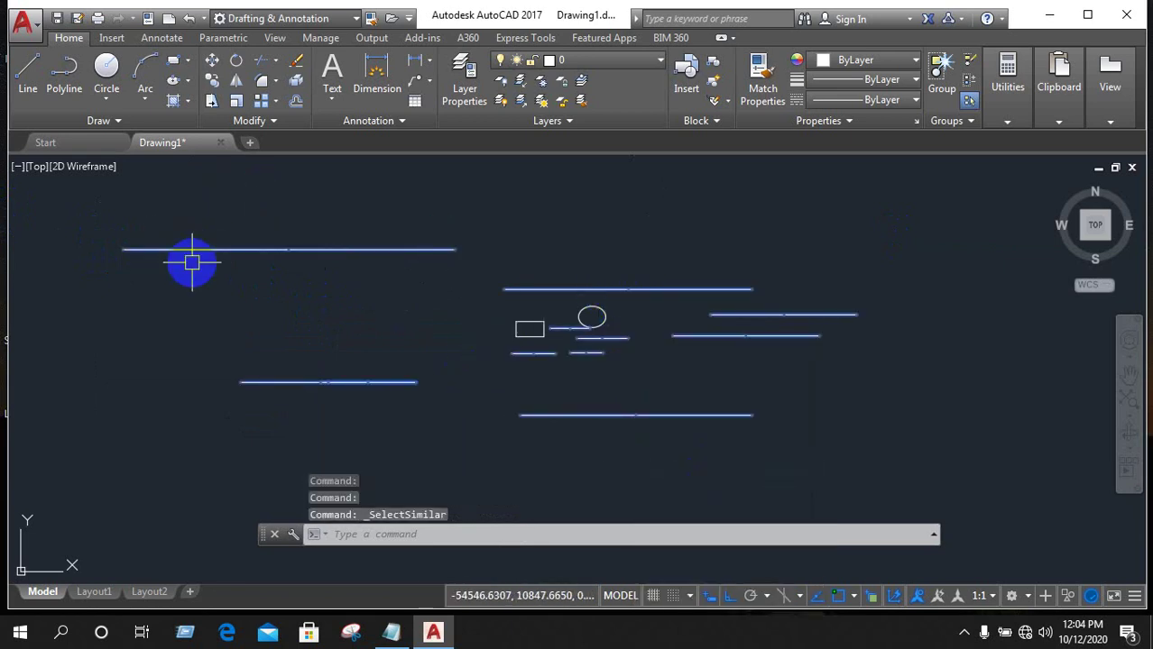
right_click(616, 290)
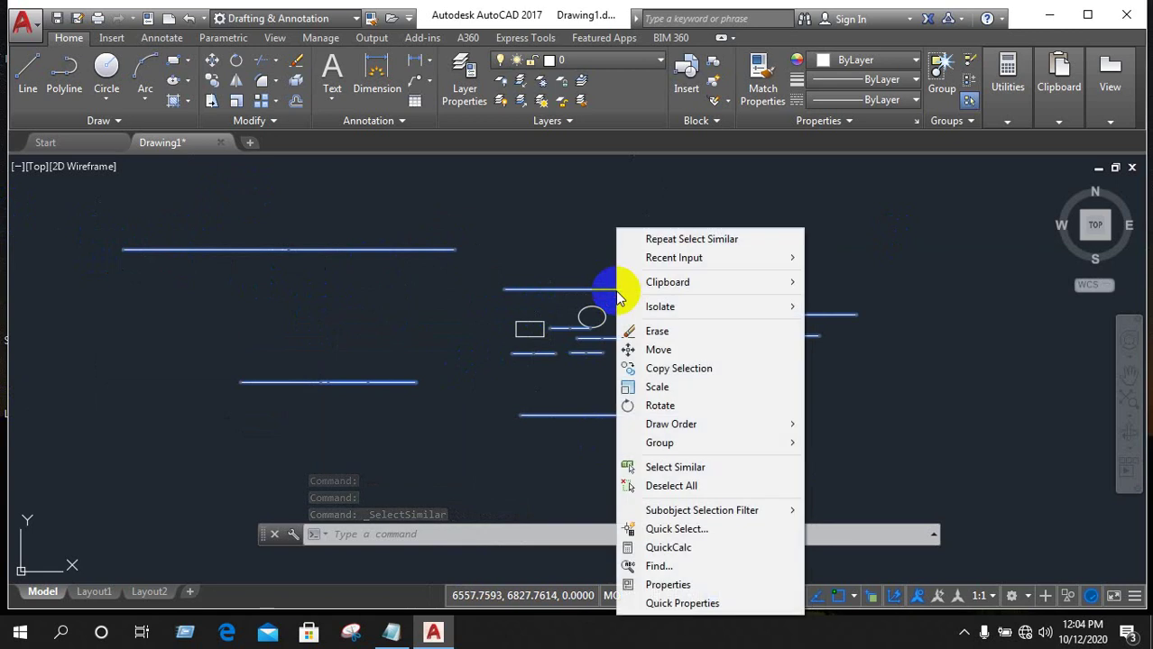
left_click(670, 486)
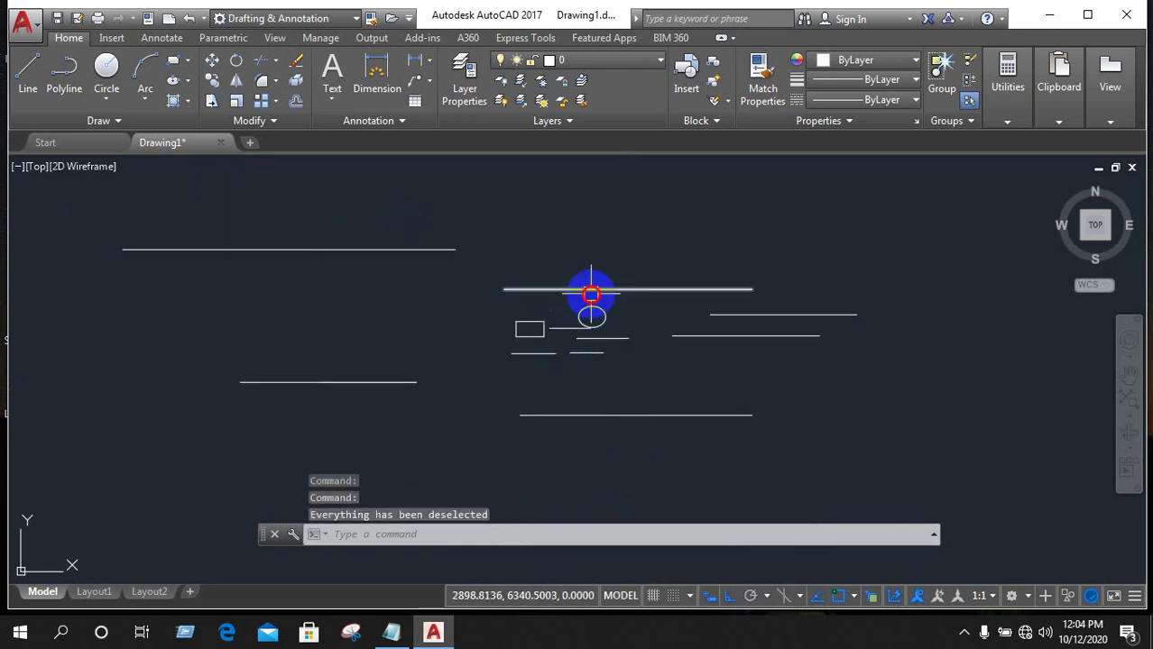
Window-select the lines, choosing Line over the polyline beside the ellipse in selection cycling.
left_click(785, 307)
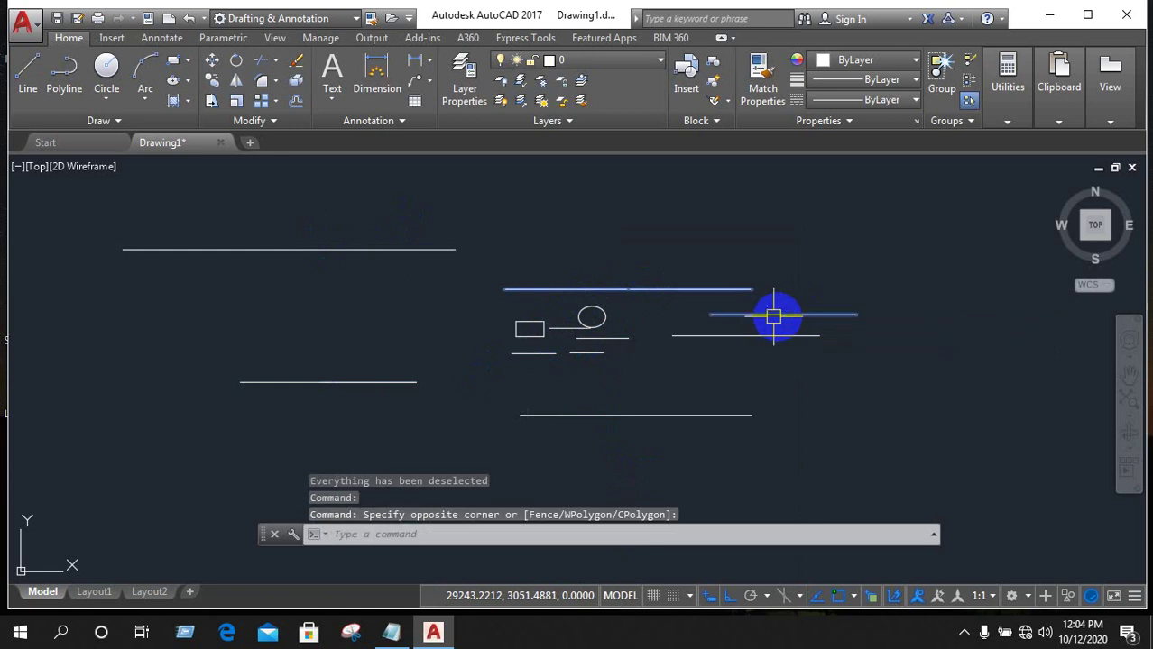
left_click(596, 315)
left_click(552, 318)
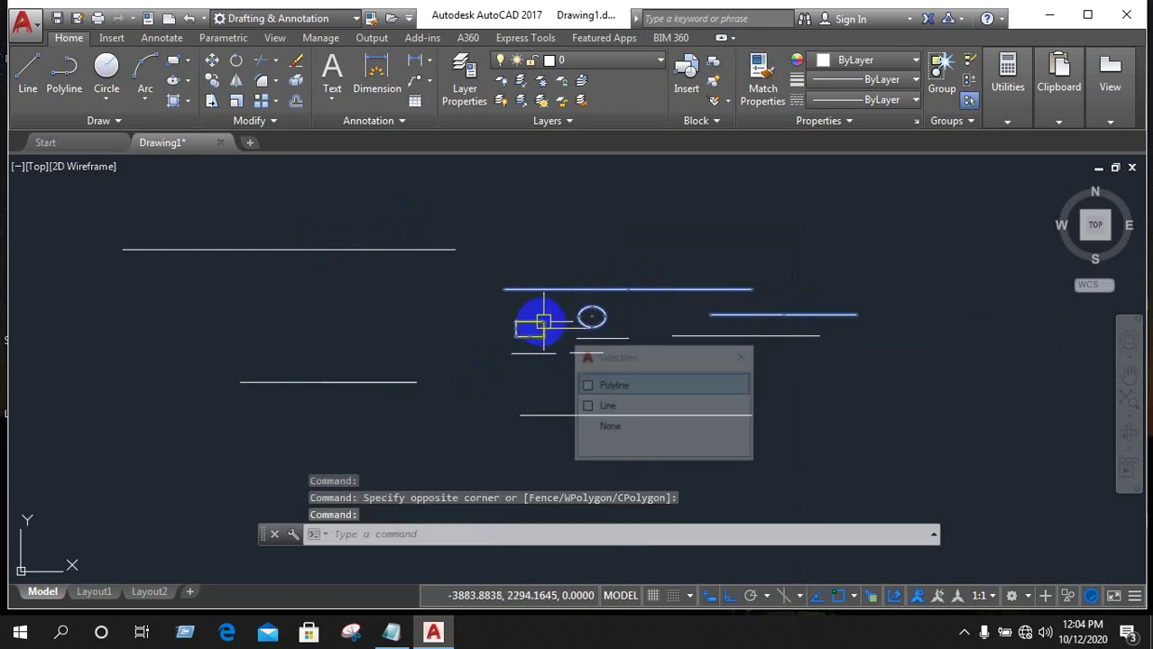
left_click(577, 406)
scroll(576, 346, "up", 2)
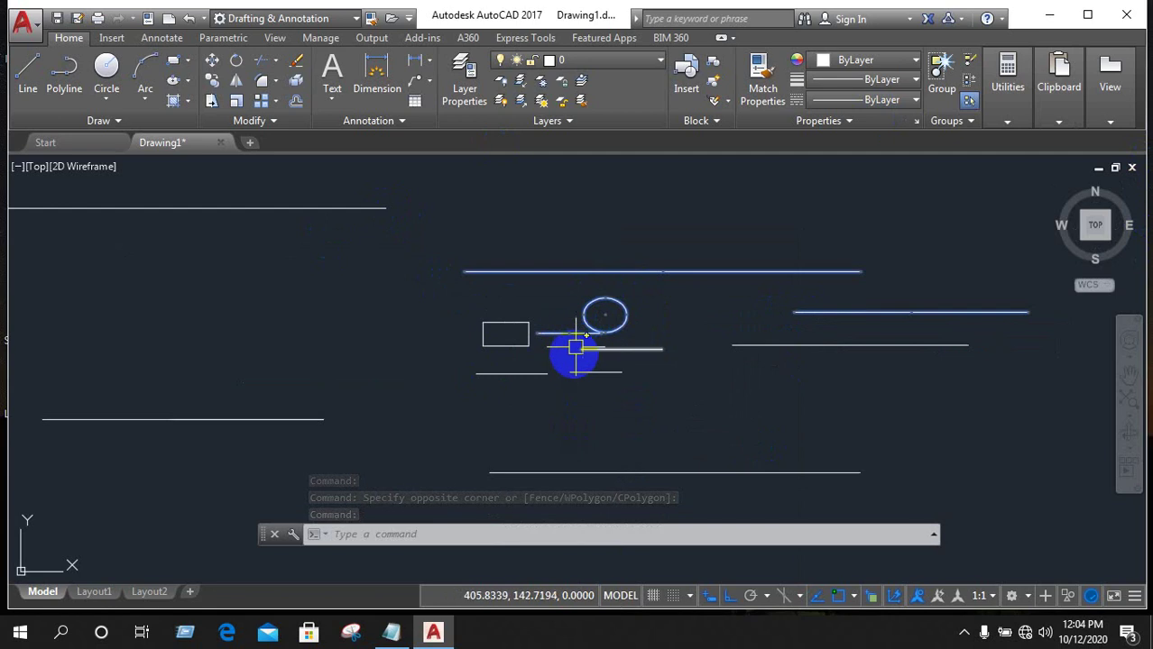
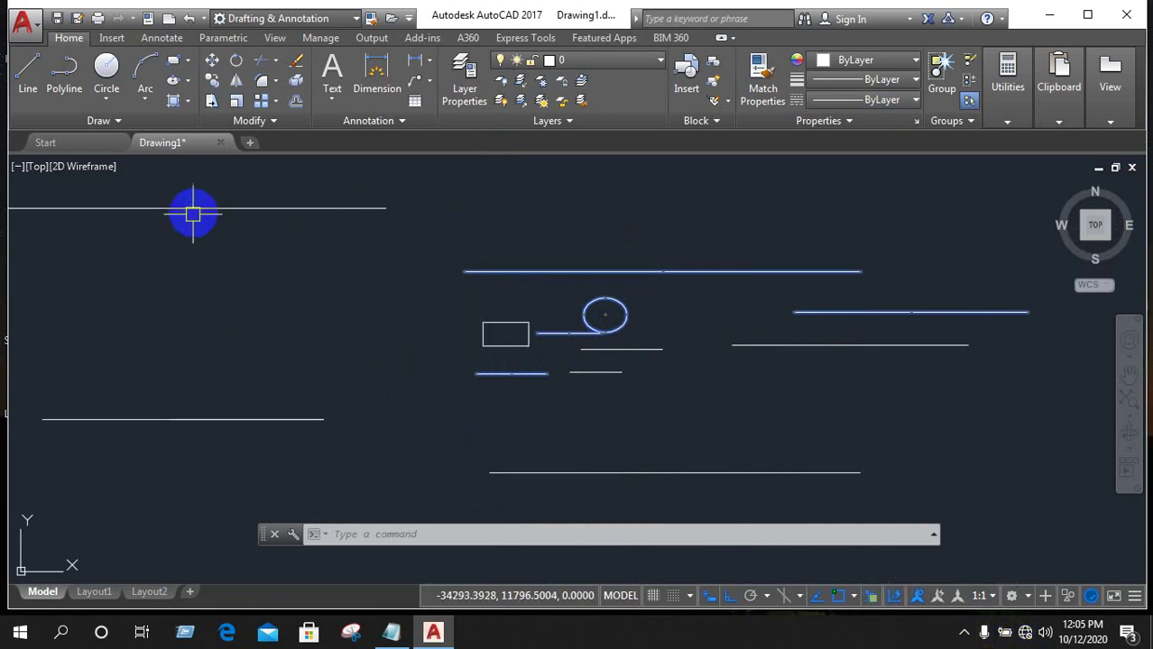
Draw a vertical line from the top horizontal line down through the small rectangle.
left_click(499, 271)
left_click(499, 415)
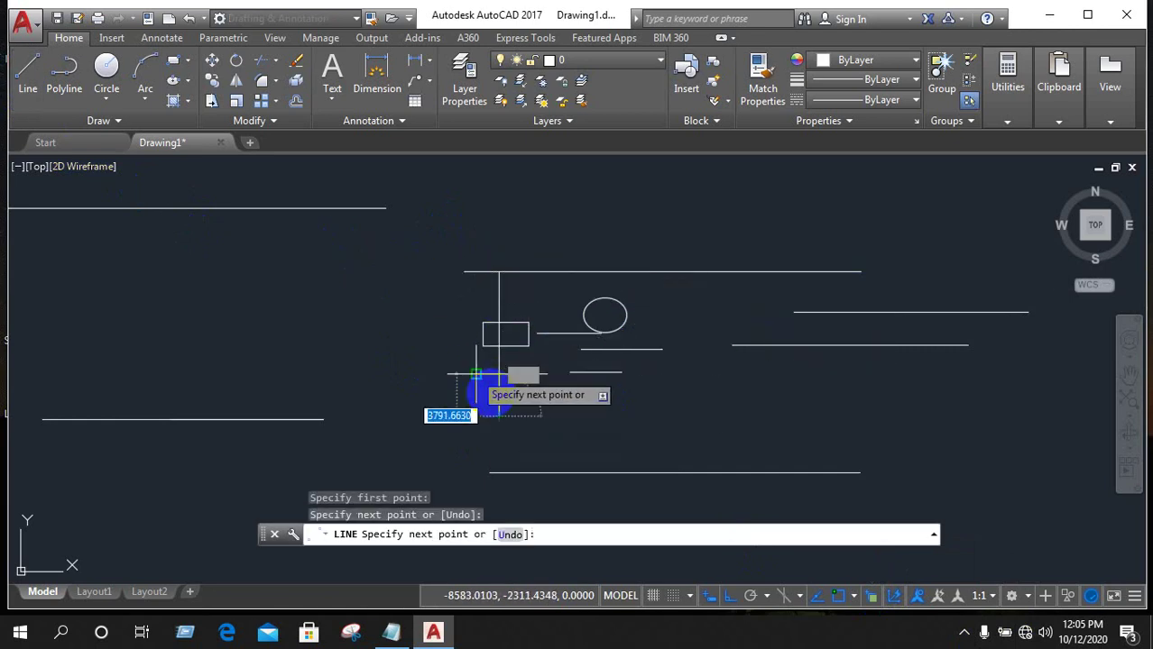
right_click(501, 403)
left_click(527, 418)
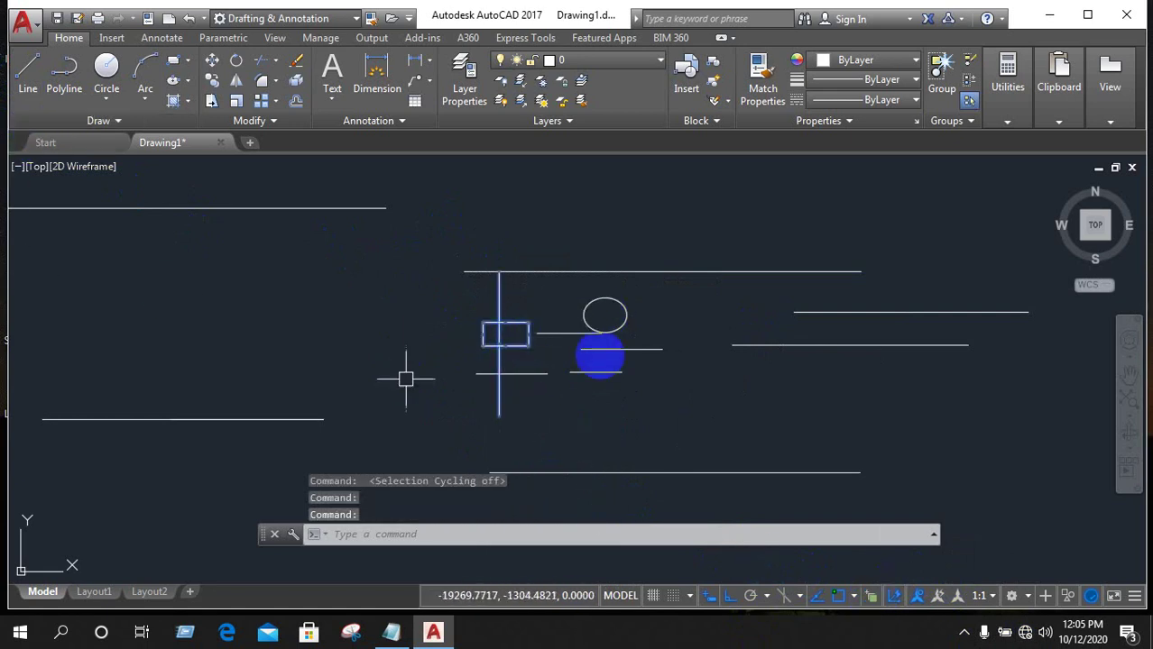
Start another line at the vertical line's lower end, then cancel it without drawing.
right_click(698, 415)
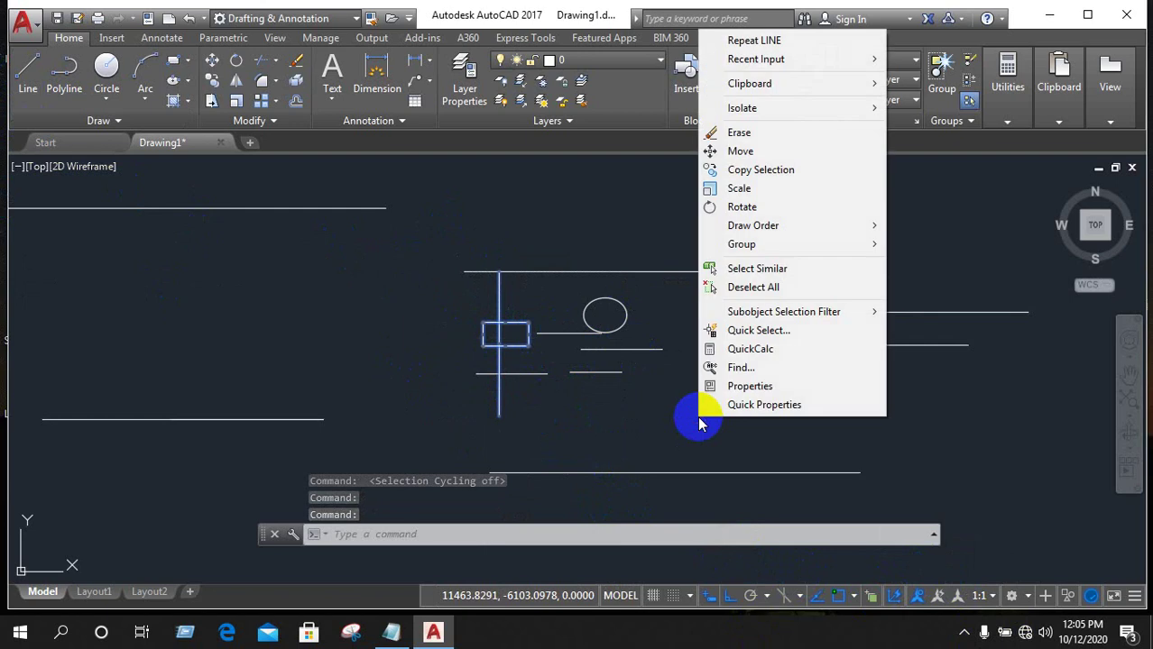
left_click(676, 404)
left_click(676, 404)
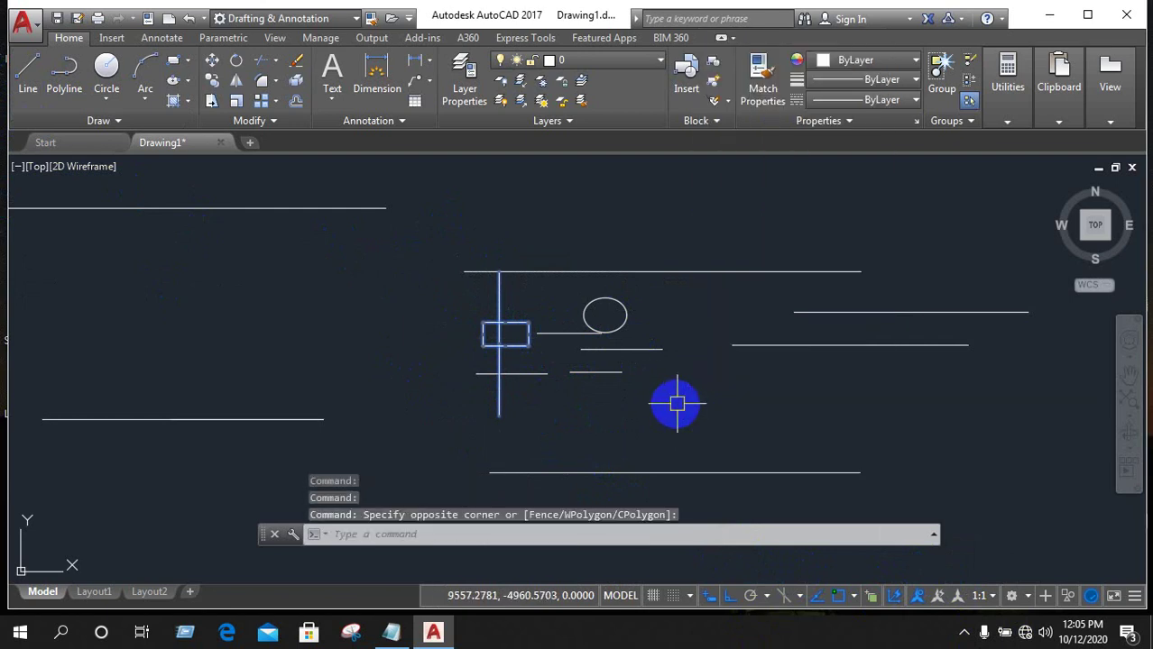
key("l")
key("Return")
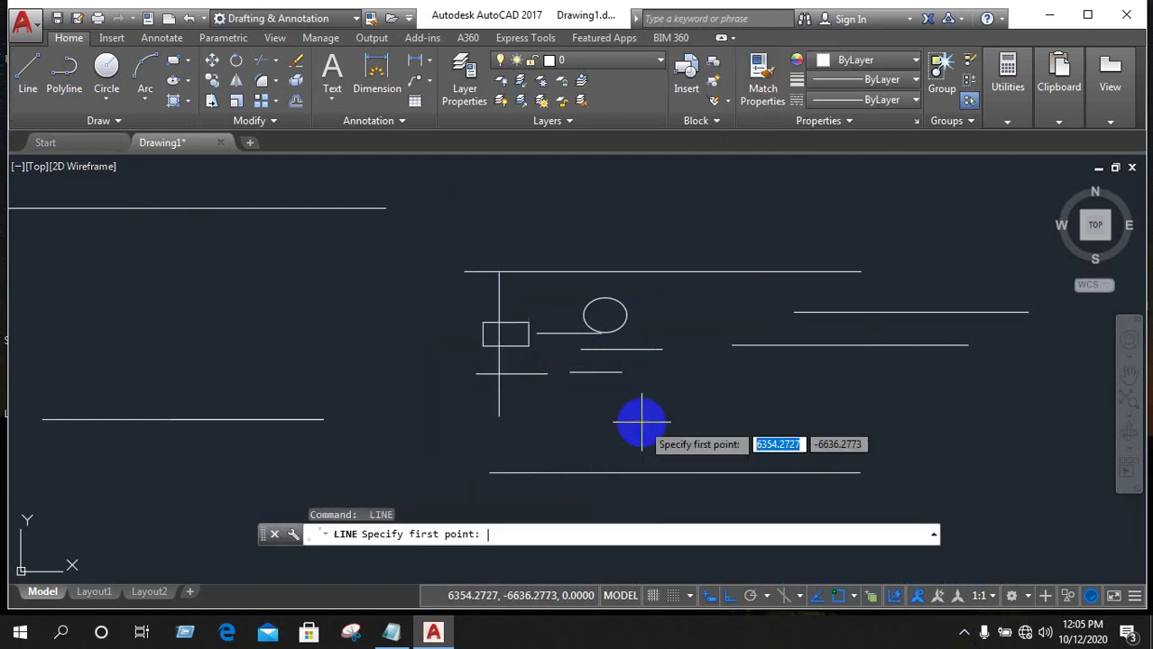
left_click(498, 415)
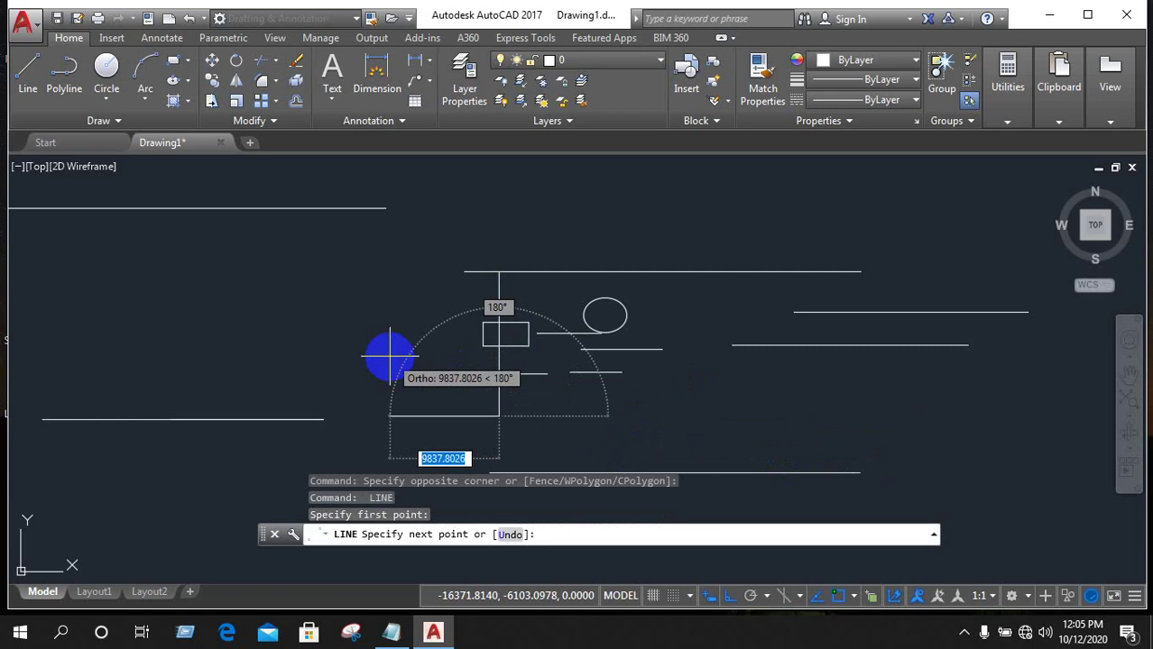
key("Return")
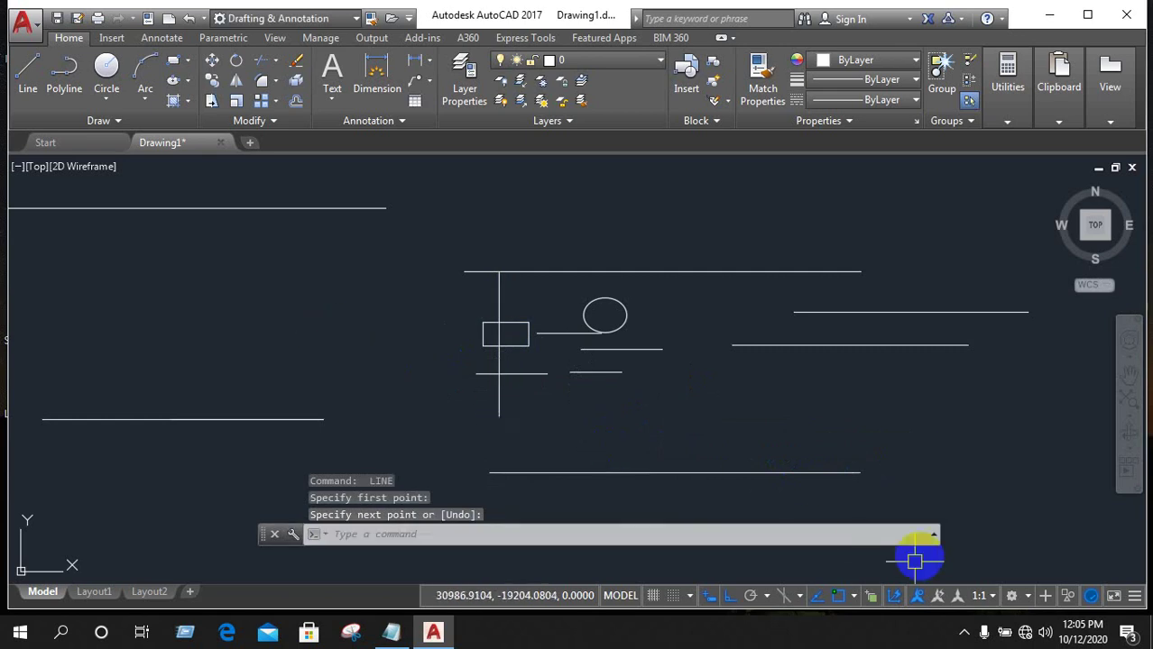
Re-enable Selection Cycling and pick the rectangle as a Polyline instead of the overlapping line.
left_click(867, 597)
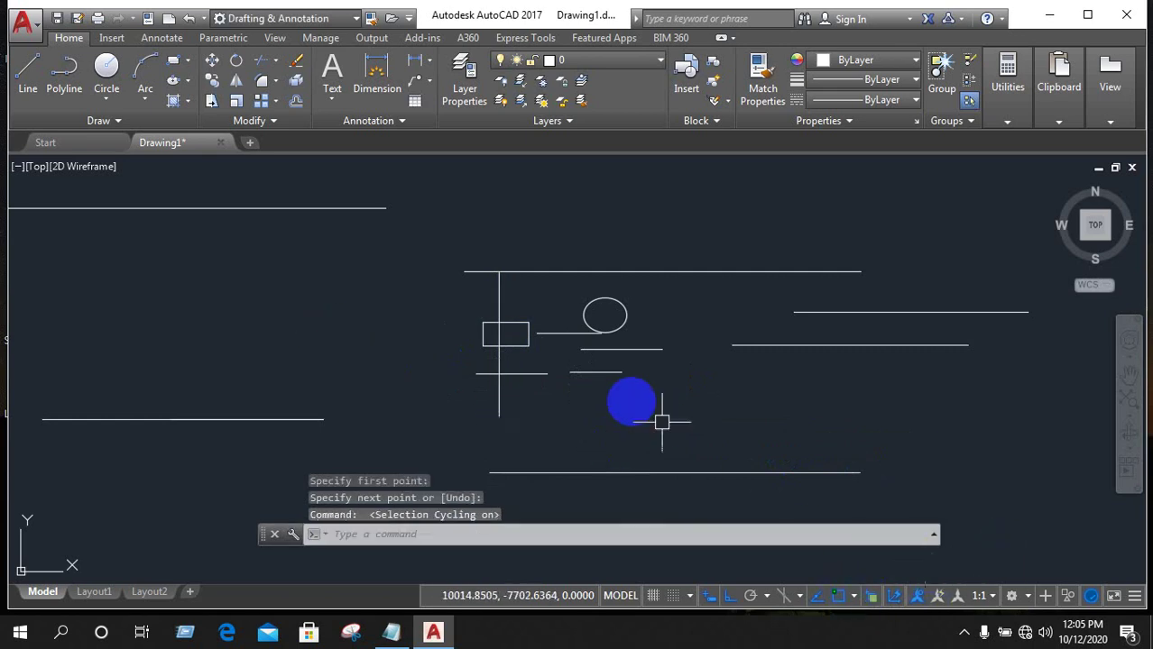
left_click(494, 342)
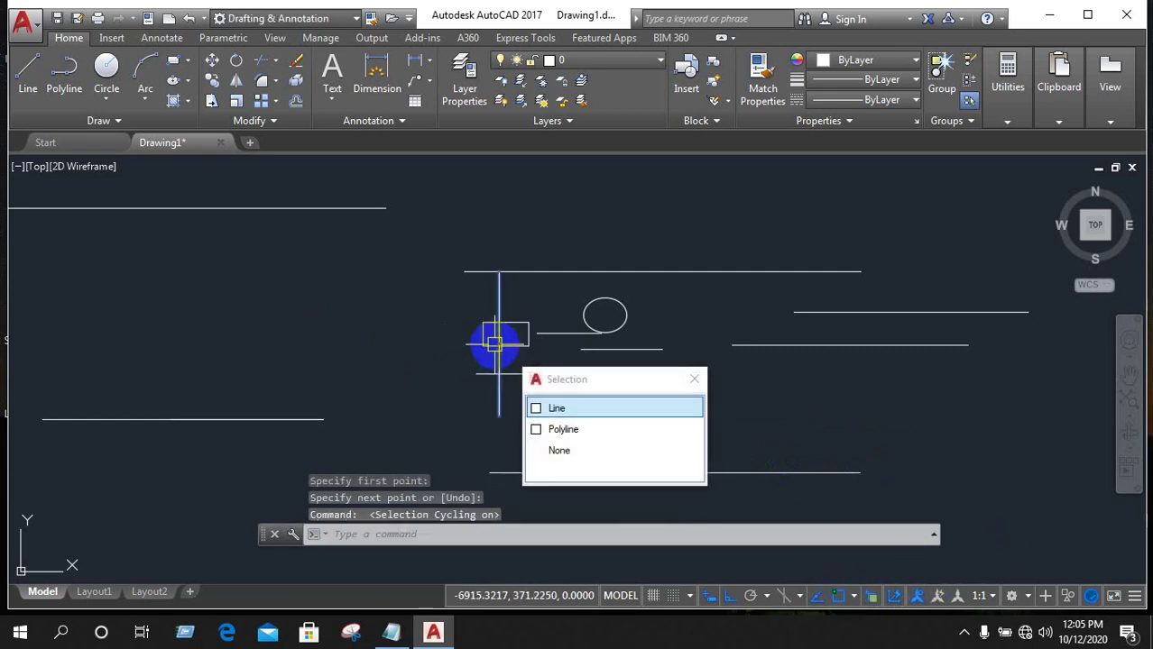
left_click(484, 304)
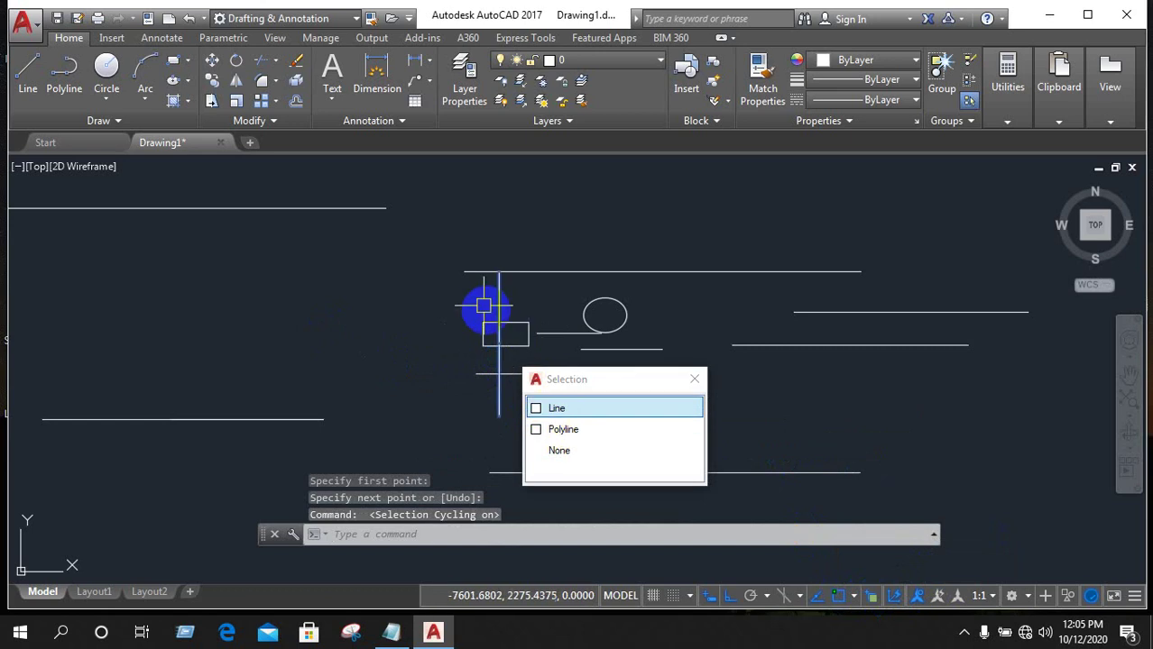
left_click(571, 431)
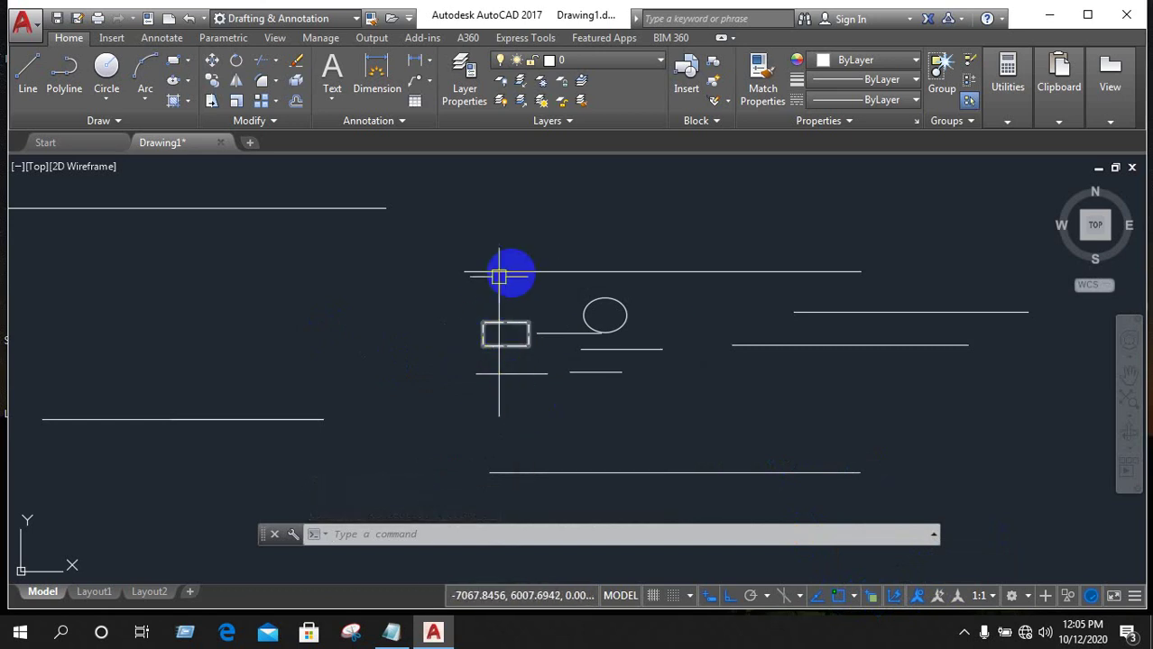
scroll(531, 374, "up", 4)
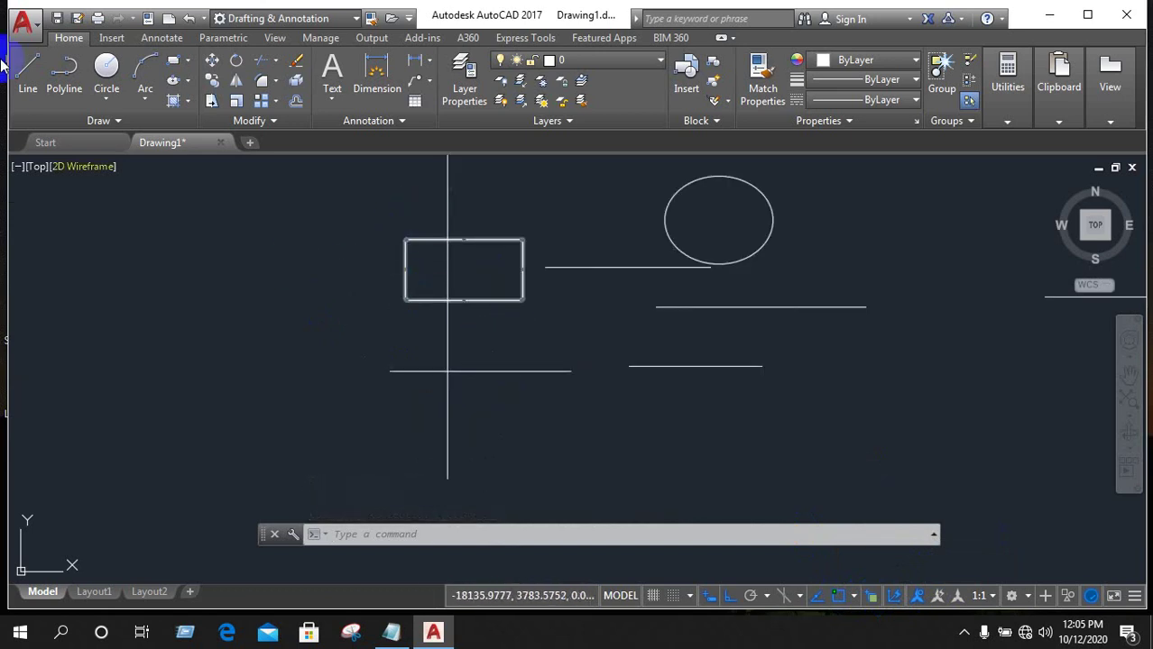
scroll(638, 380, "down", 5)
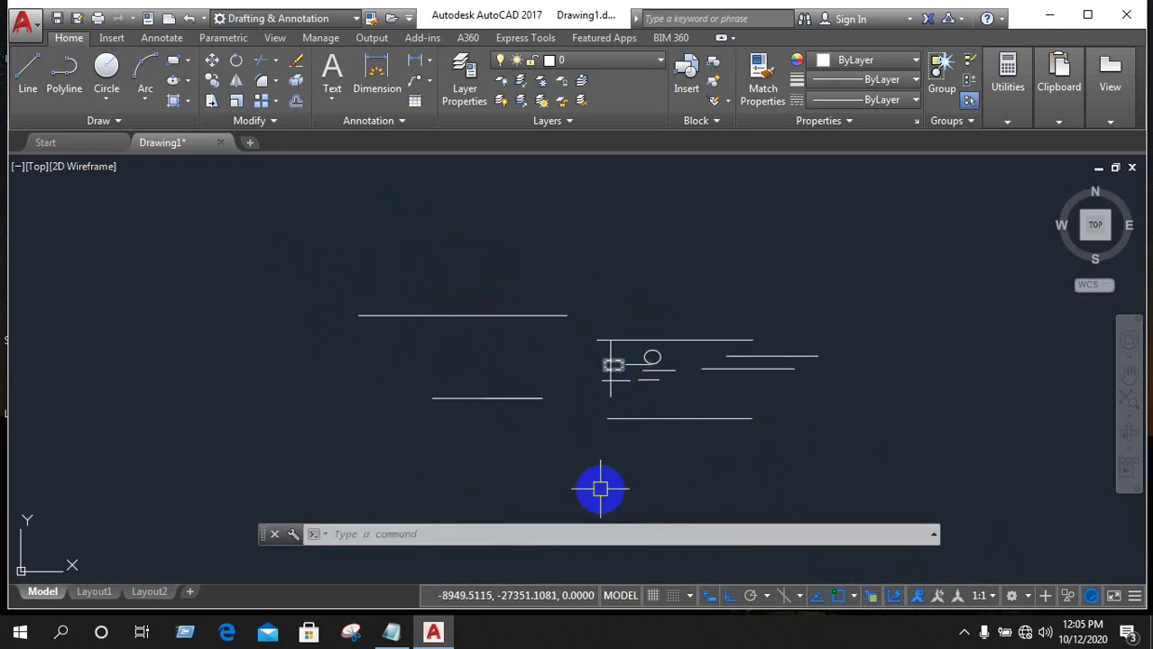
Lasso-select all 14 lines, the circle and the rectangle, and erase them.
left_click_drag(602, 483, 305, 245)
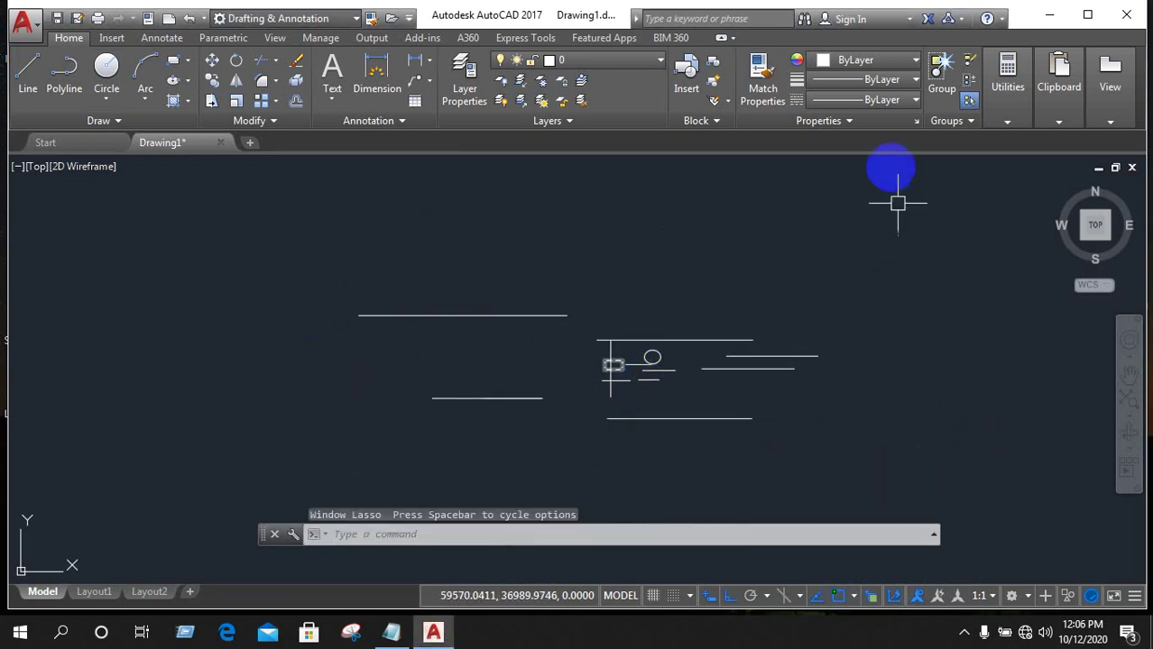
left_click_drag(305, 245, 767, 344)
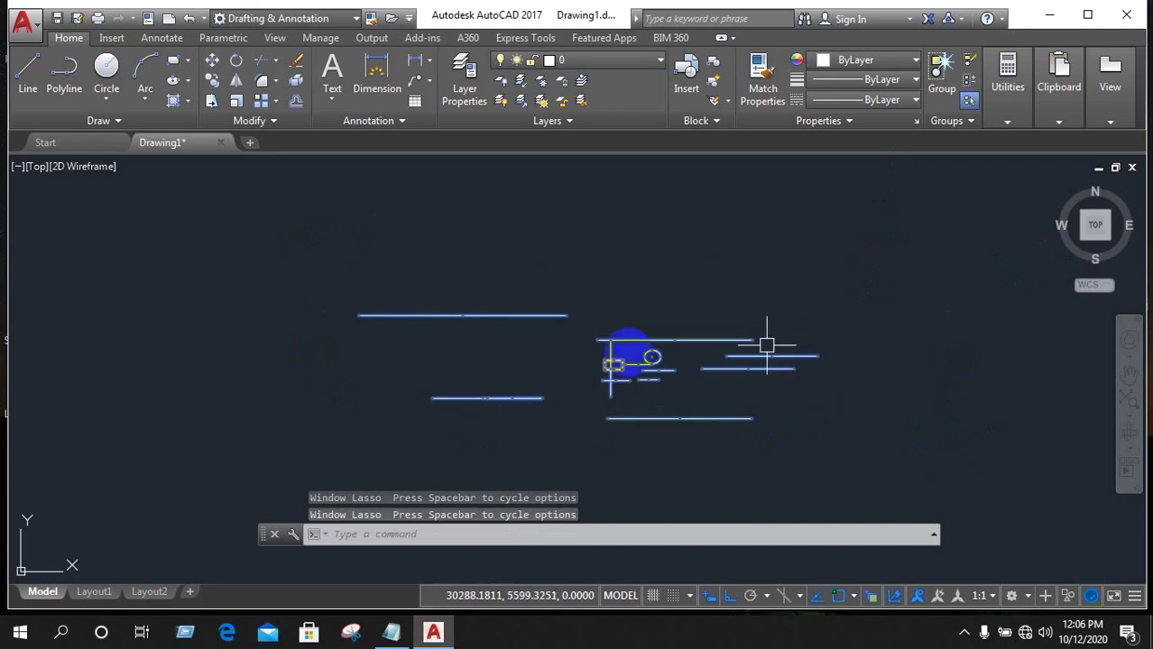
right_click(617, 341)
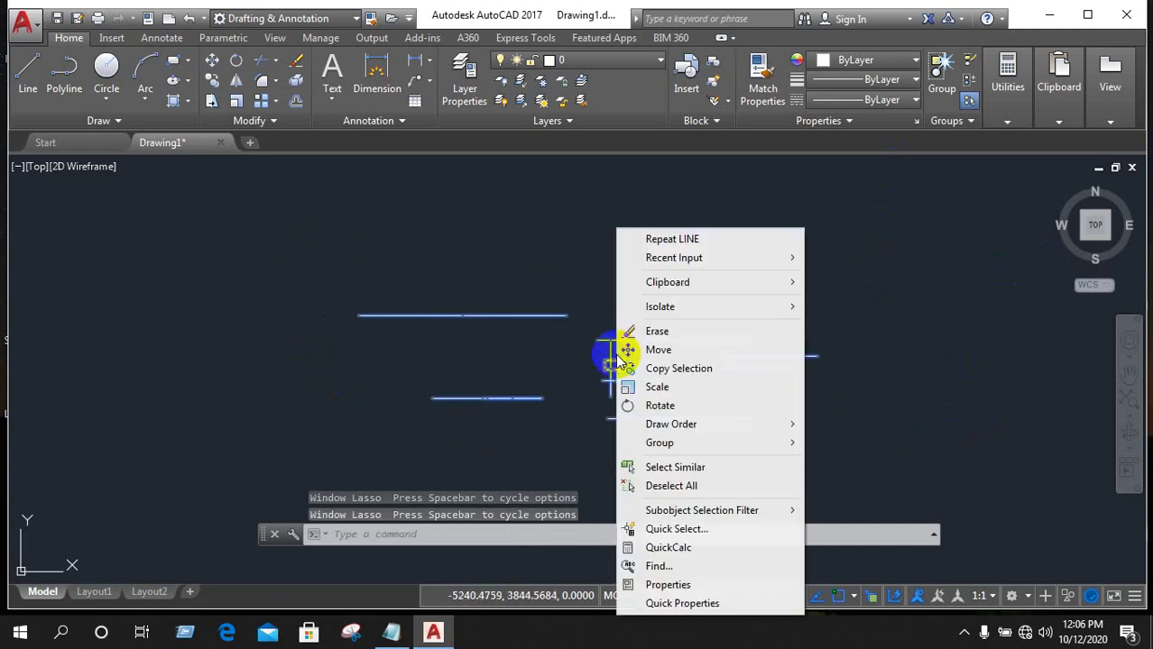
left_click(646, 330)
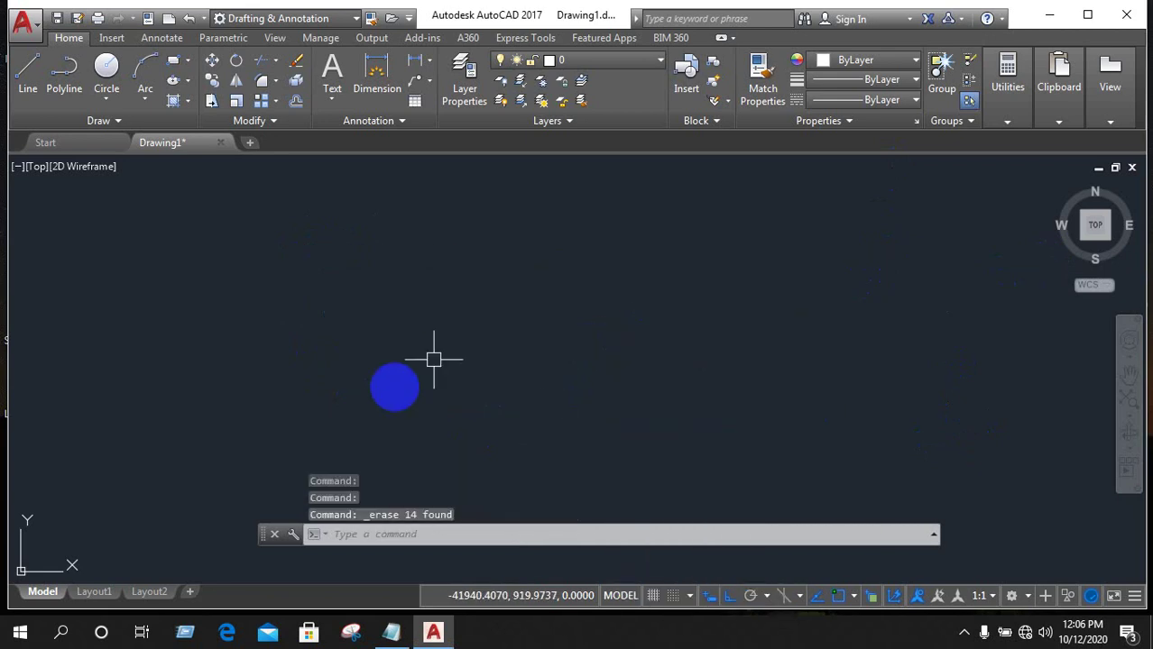
scroll(463, 487, "down", 3)
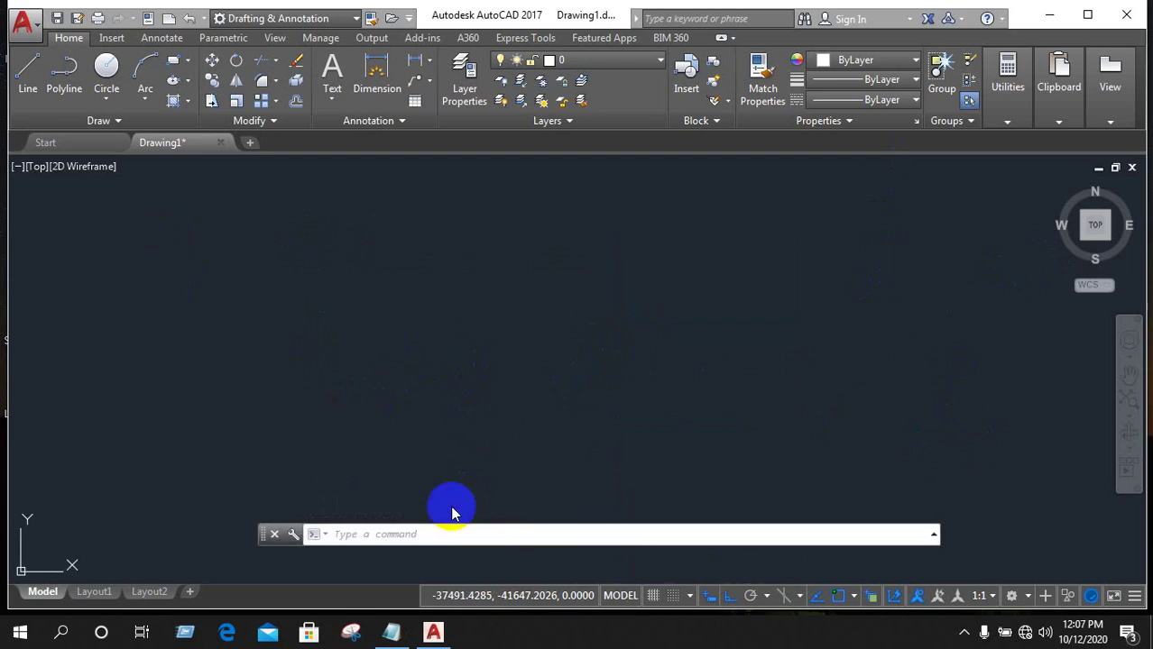
Draw a single long horizontal line across the middle of the drawing.
left_click(388, 369)
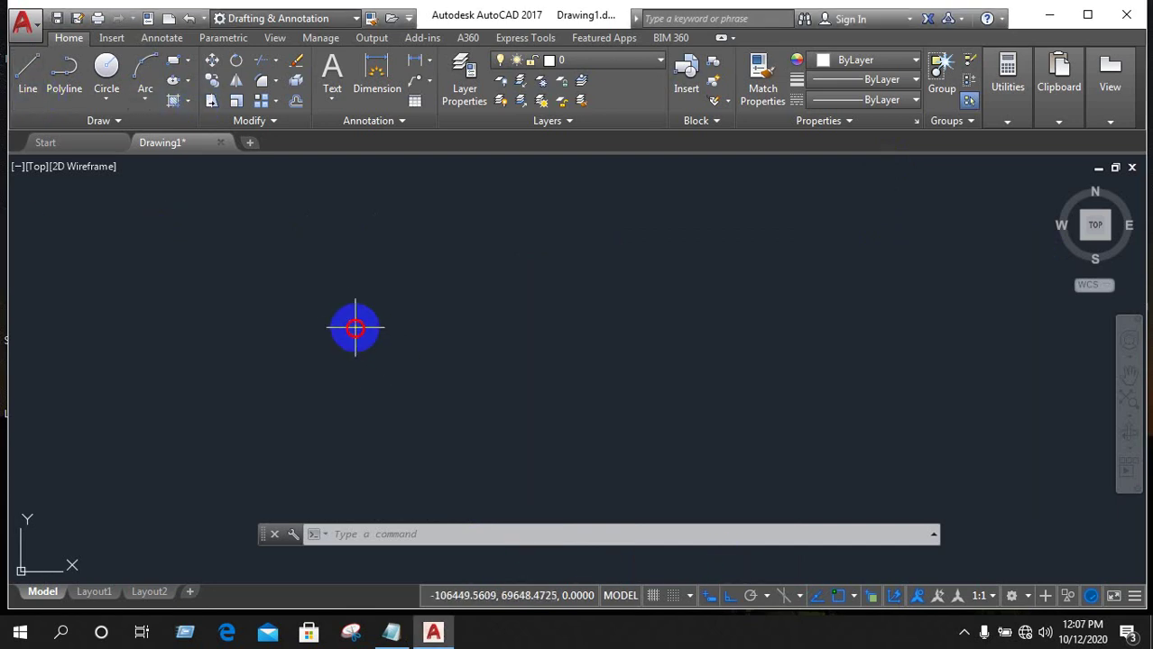
left_click(691, 315)
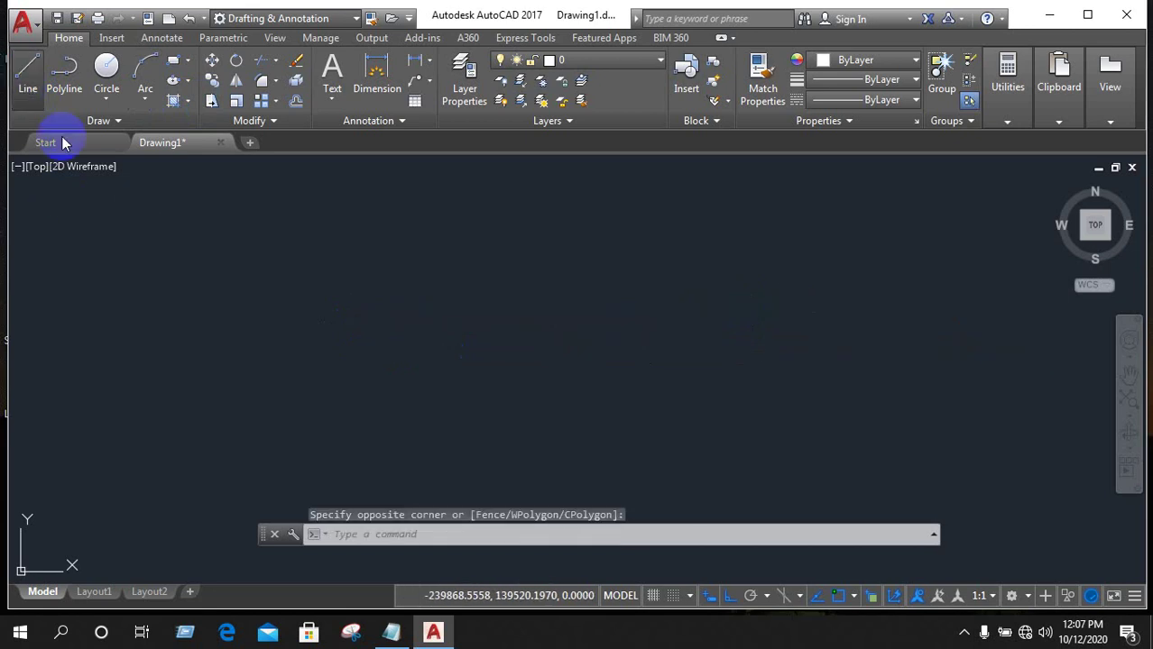
left_click(28, 68)
left_click(394, 327)
left_click(887, 330)
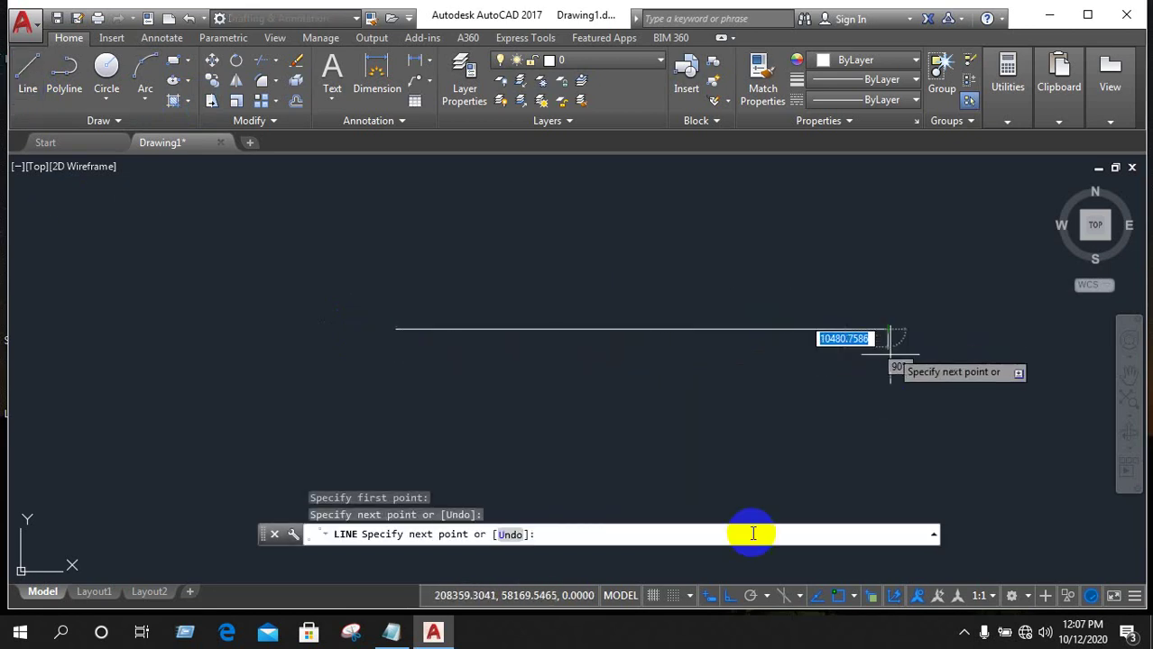
right_click(836, 397)
left_click(873, 427)
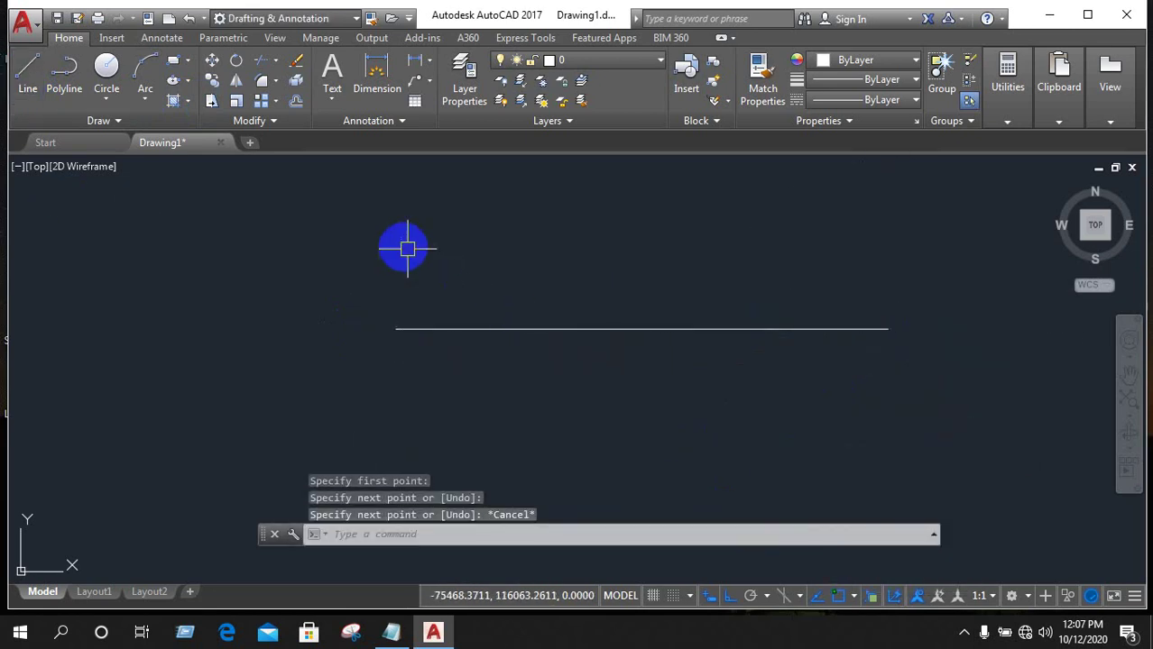
Draw a circle up and to the left of the line.
left_click(106, 70)
left_click(102, 280)
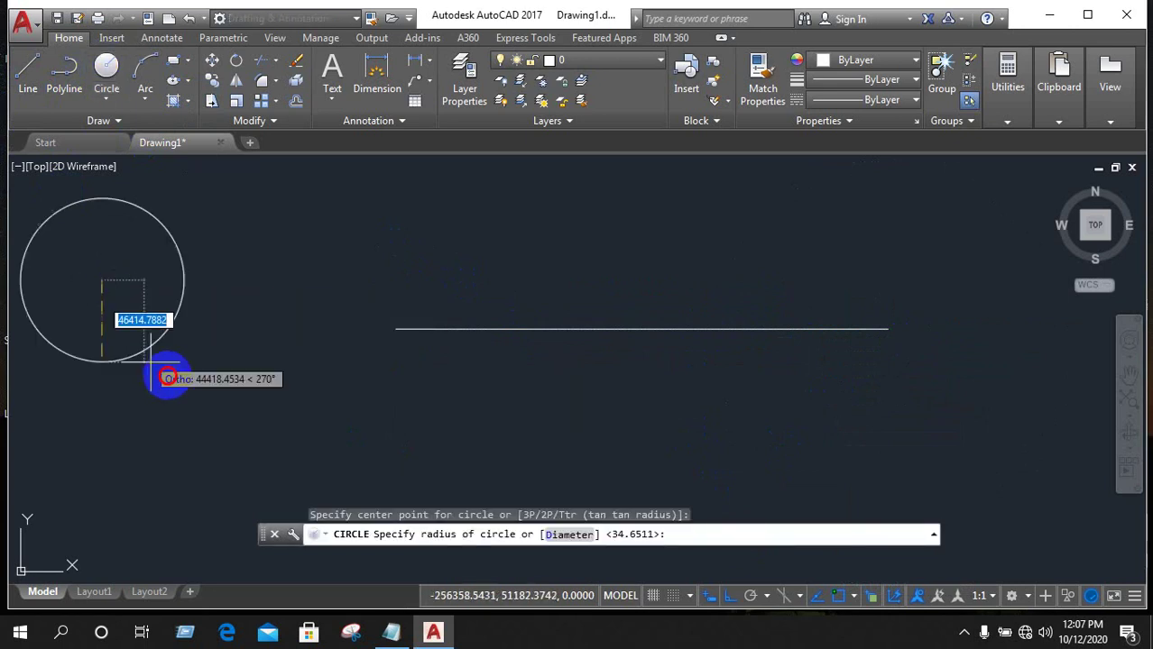
left_click(159, 281)
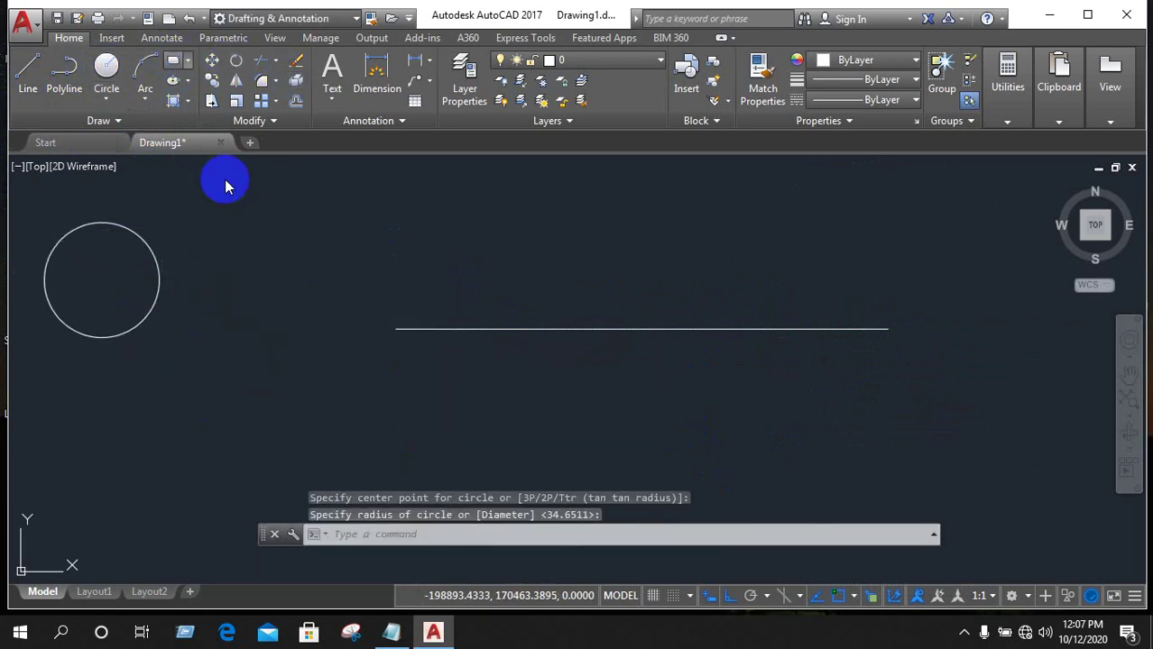
Draw a rectangle with REC above the line, between the circle and the line.
type("rec")
key("Return")
left_click(246, 201)
left_click(394, 263)
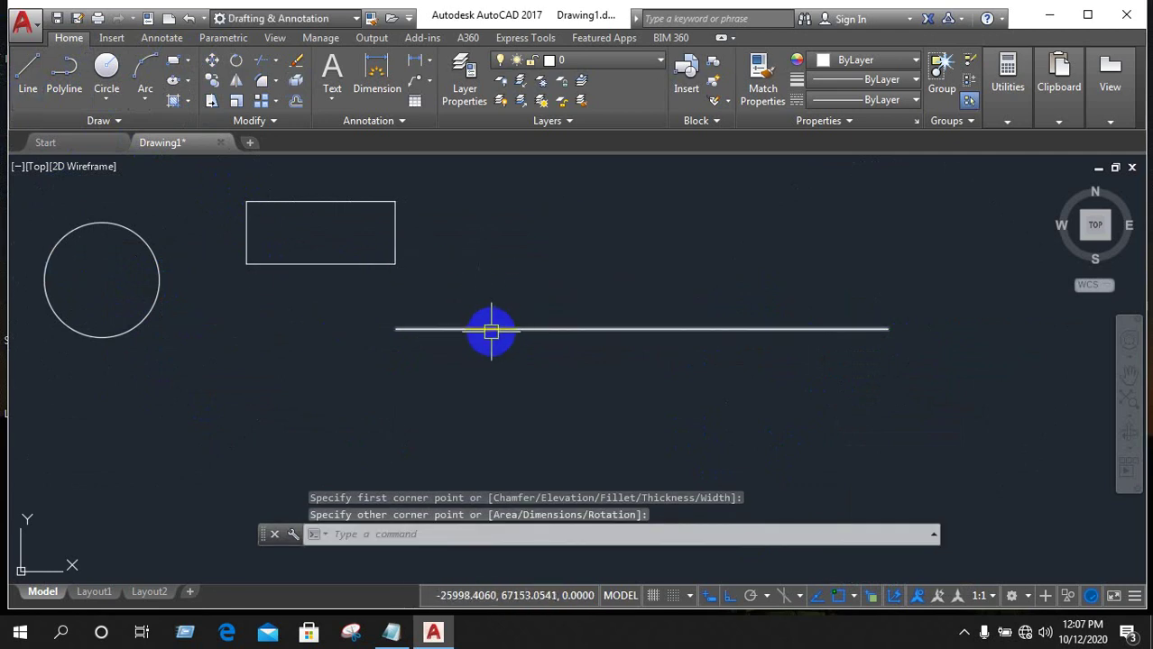
Move the horizontal line left using its midpoint grip.
scroll(434, 338, "up", 2)
scroll(434, 338, "up", 1)
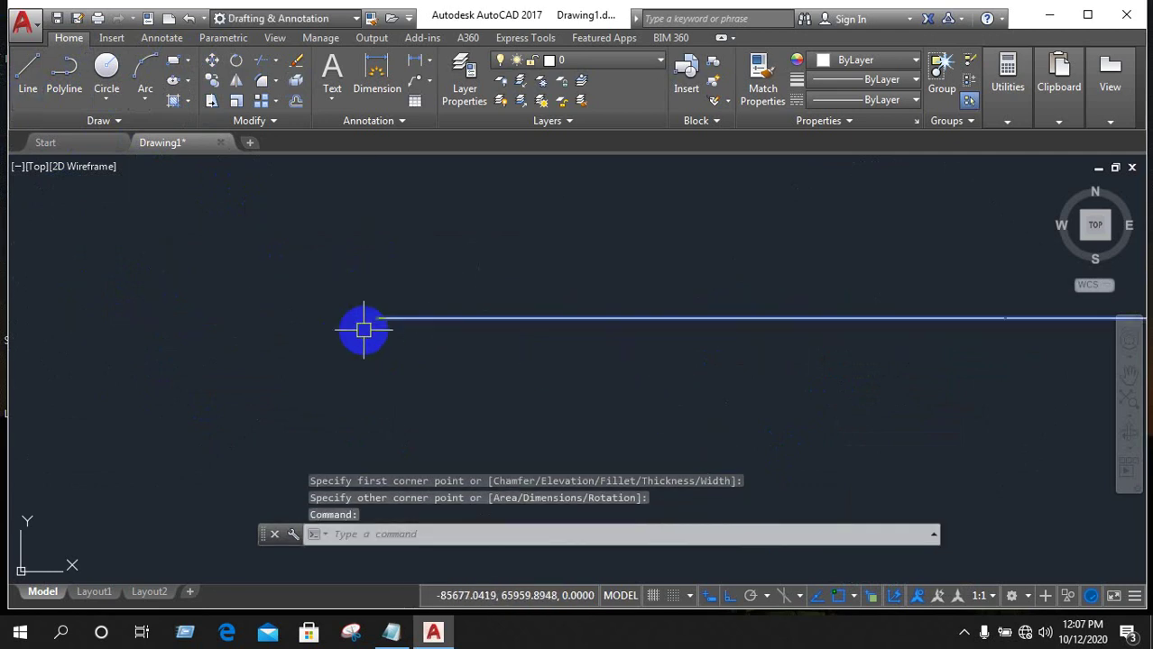
scroll(373, 370, "up", 1)
scroll(354, 388, "down", 2)
scroll(354, 389, "down", 3)
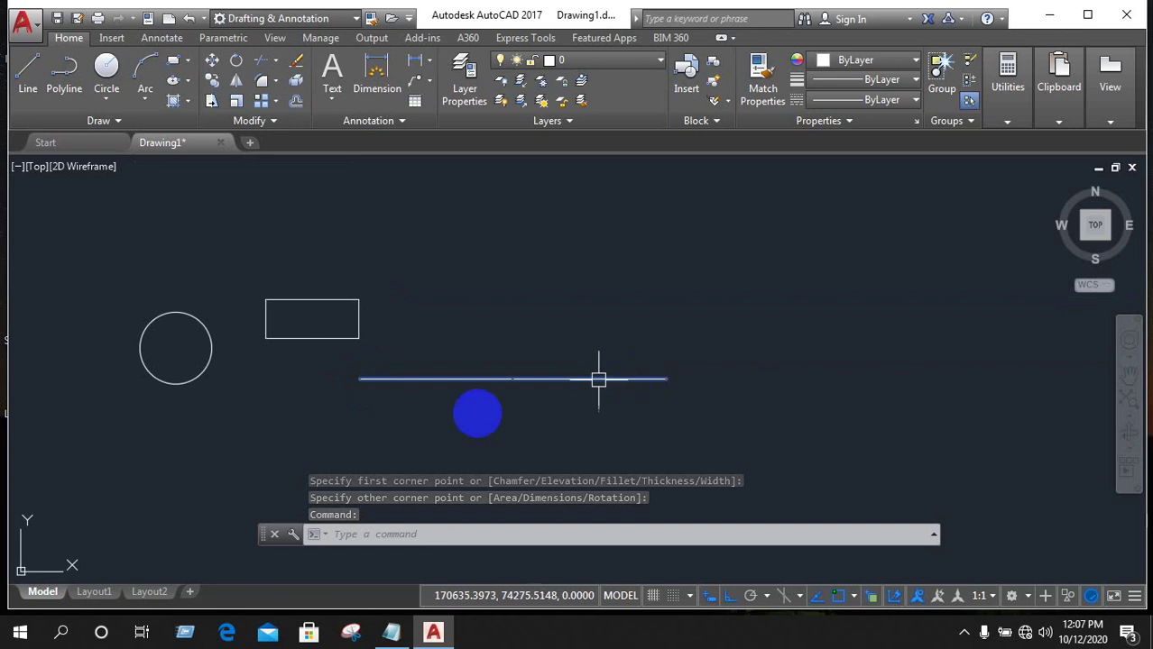
scroll(486, 409, "up", 4)
left_click(555, 331)
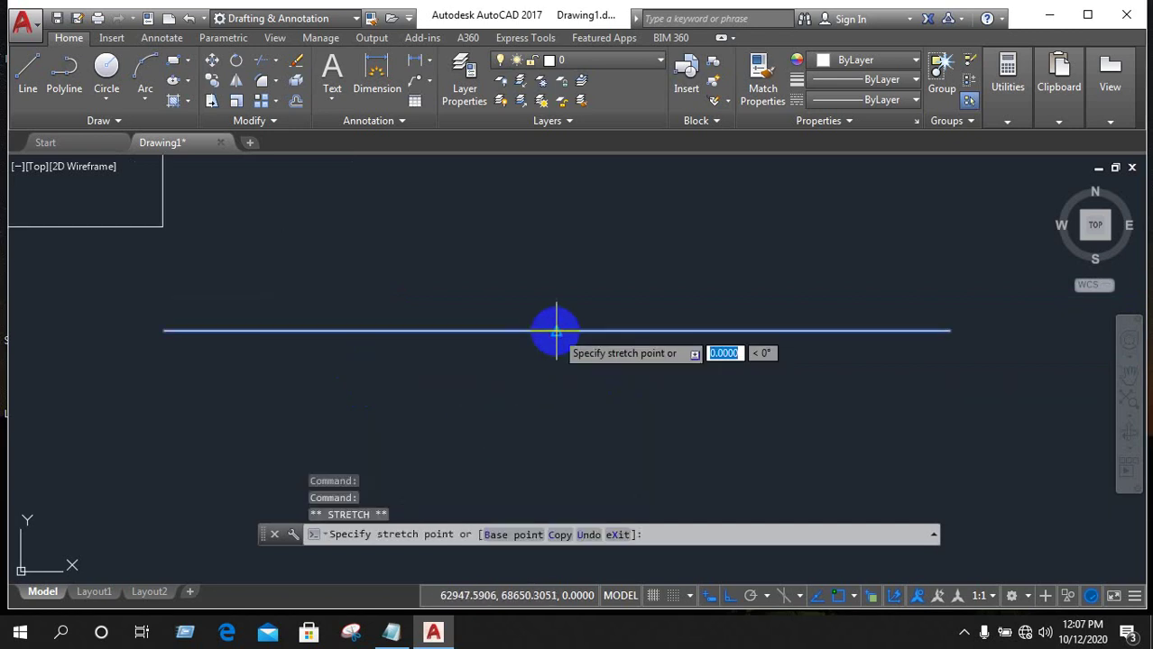
right_click(556, 333)
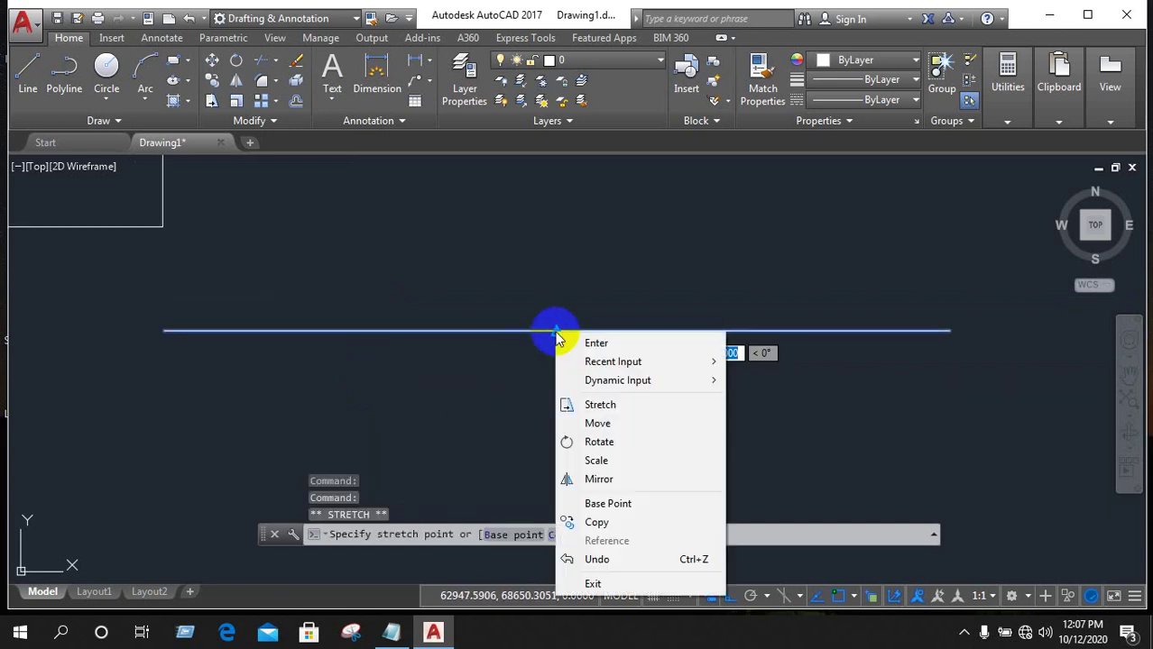
left_click(494, 355)
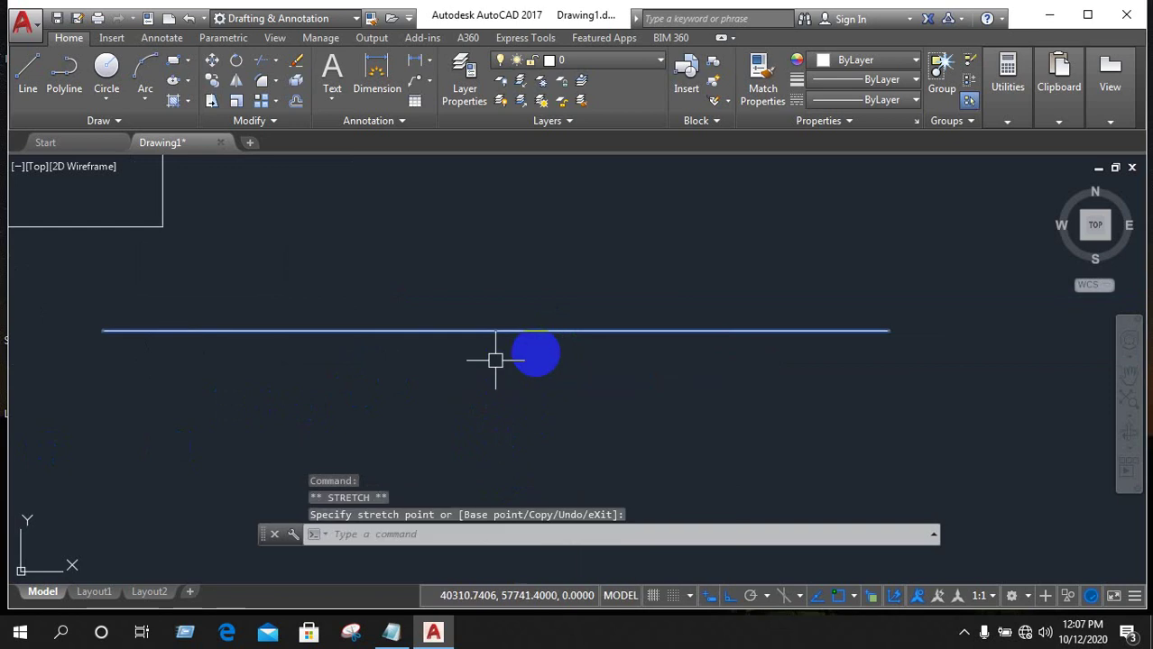
Open the editing context menu and try window selections near the rectangle.
right_click(894, 331)
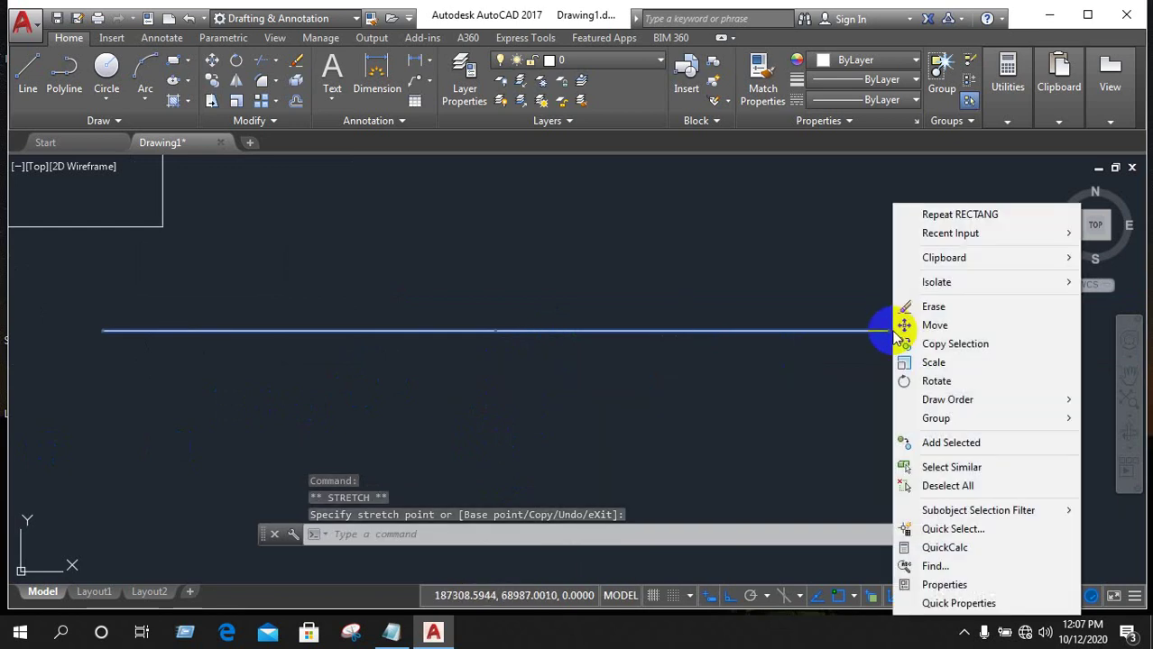
left_click(809, 326)
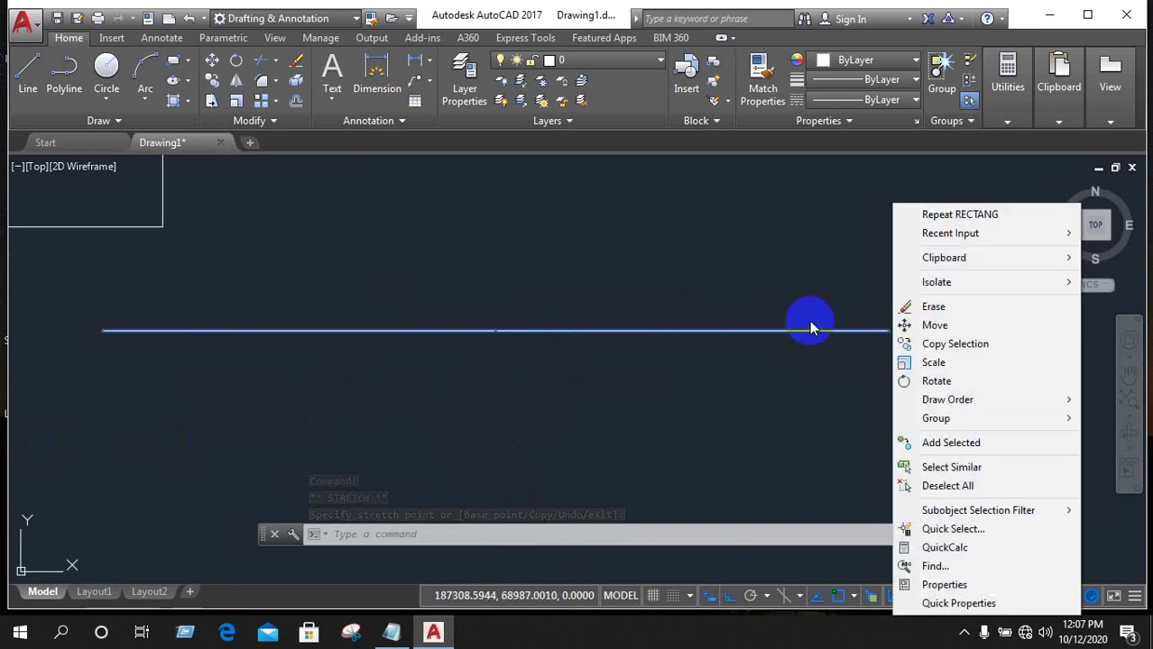
left_click(441, 331)
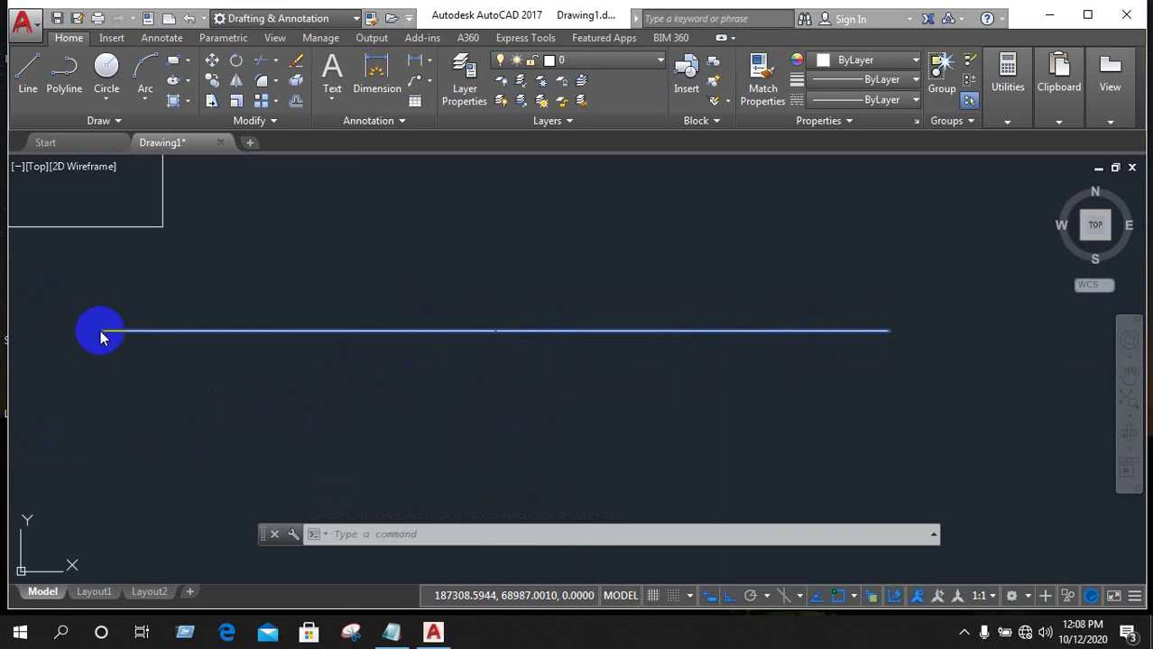
scroll(528, 480, "down", 5)
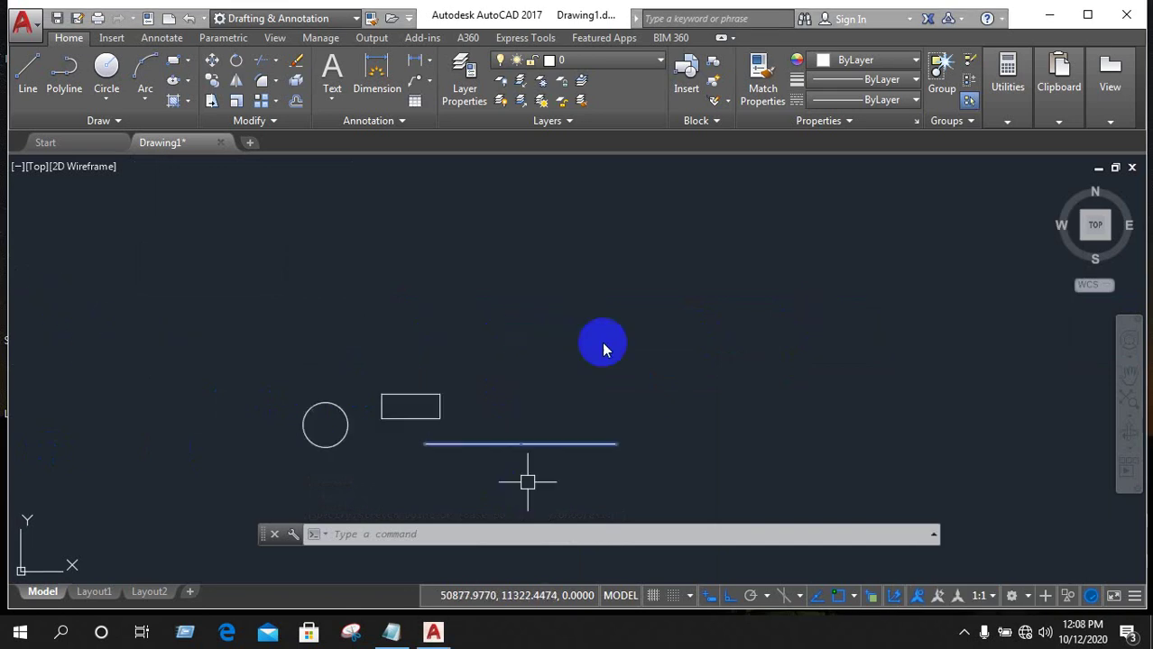
scroll(462, 469, "up", 6)
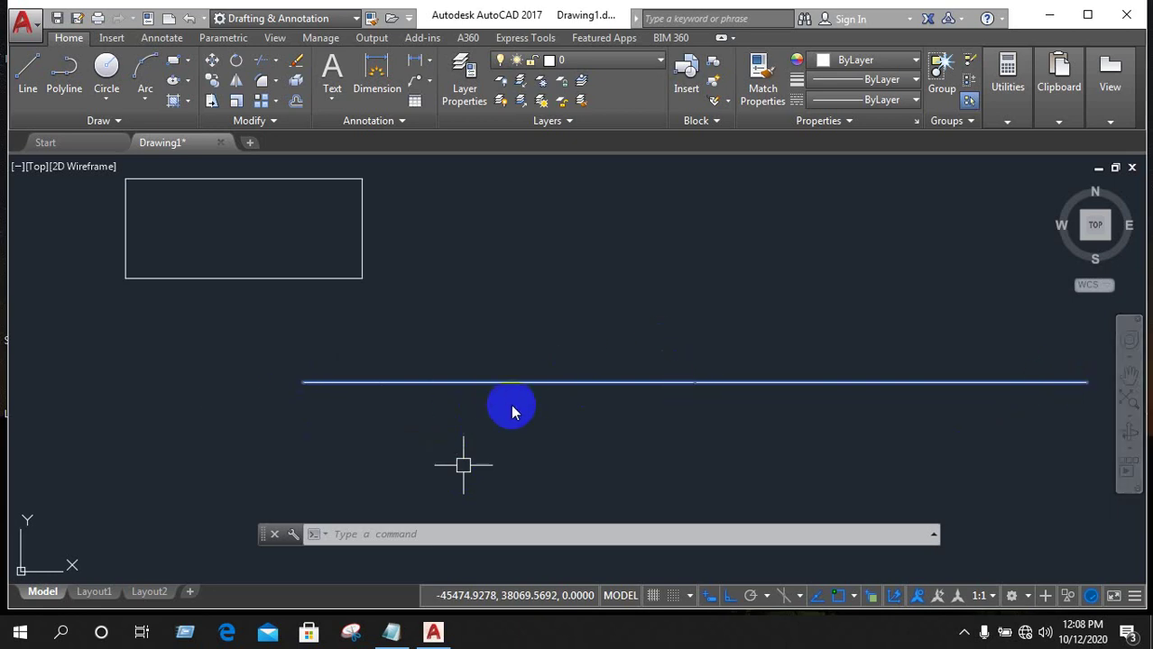
right_click(610, 324)
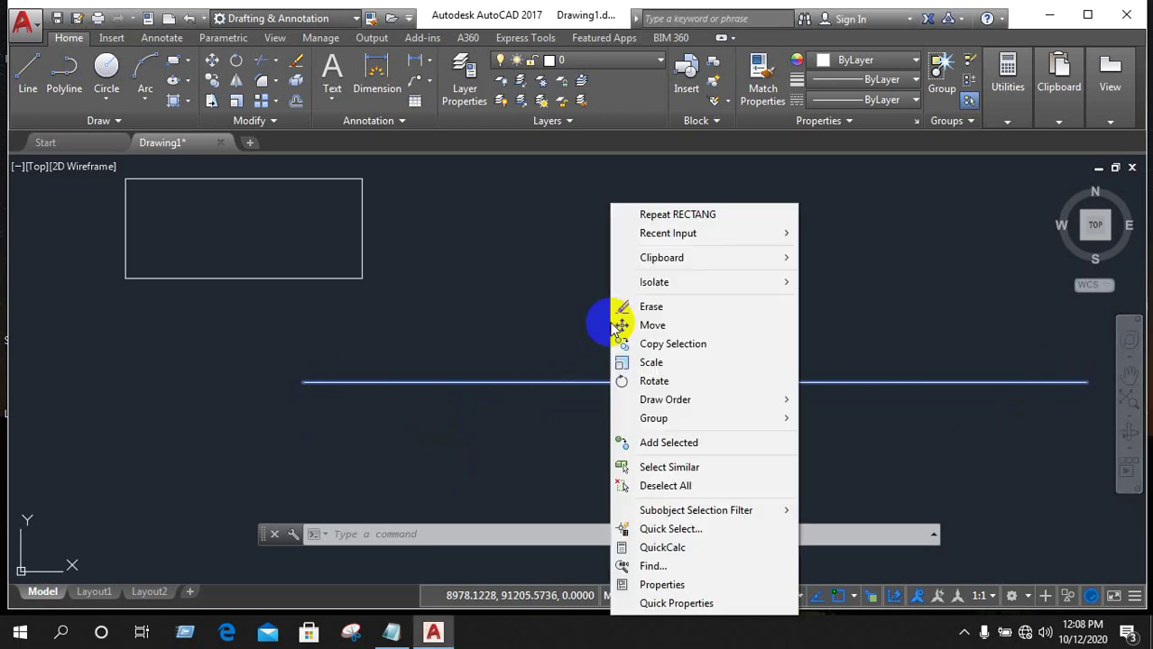
left_click(458, 343)
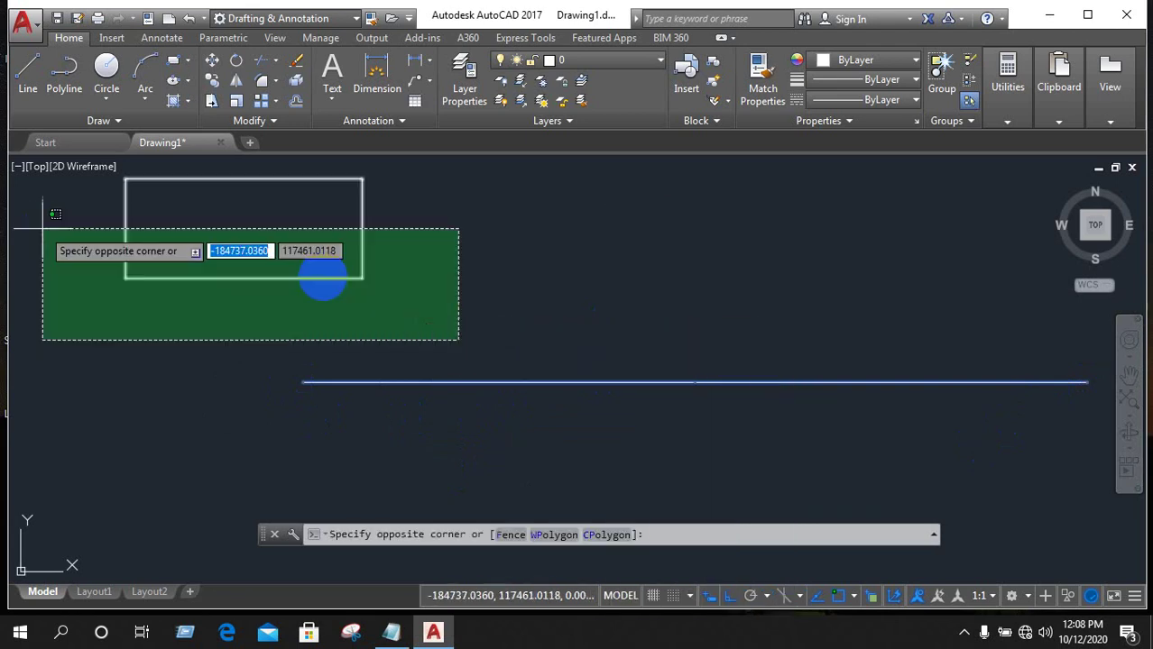
left_click(427, 294)
left_click(509, 312)
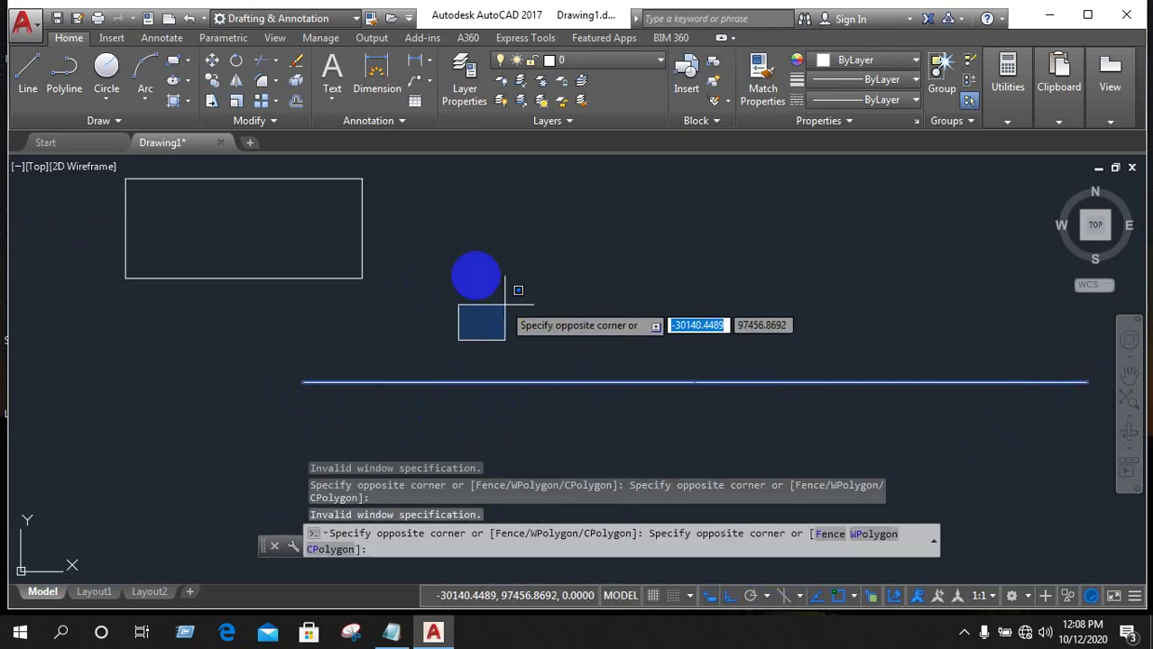
left_click(571, 313)
Start a REC rectangle, then cancel it from the right-click menu.
type("rec")
key("Return")
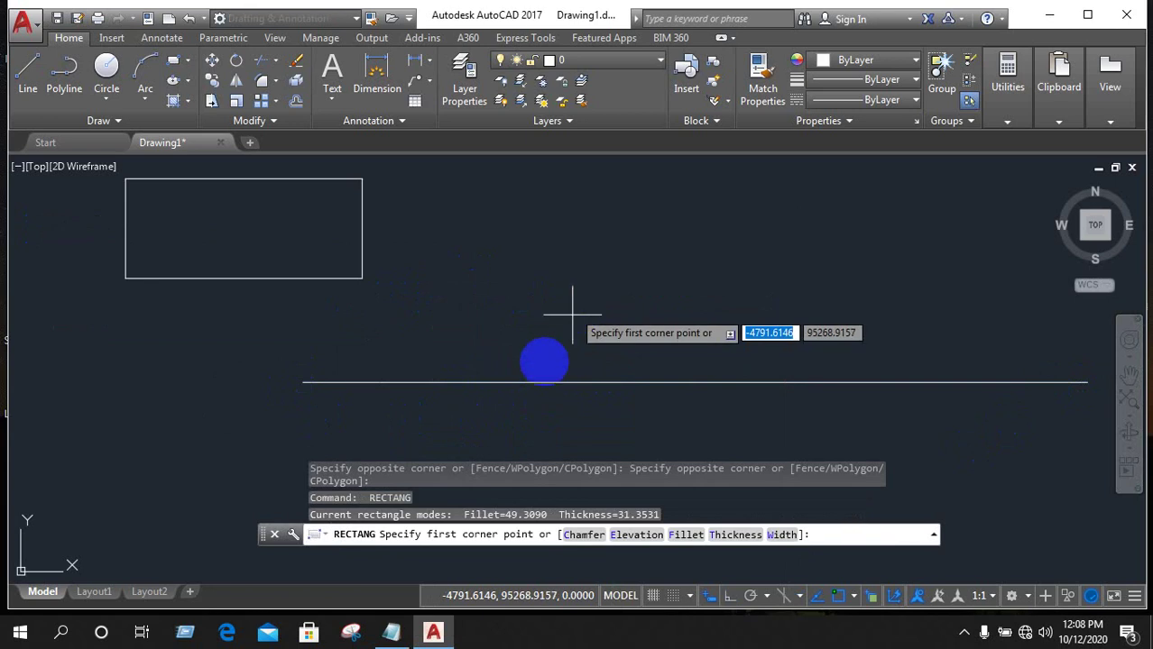
key("Return")
key("Return")
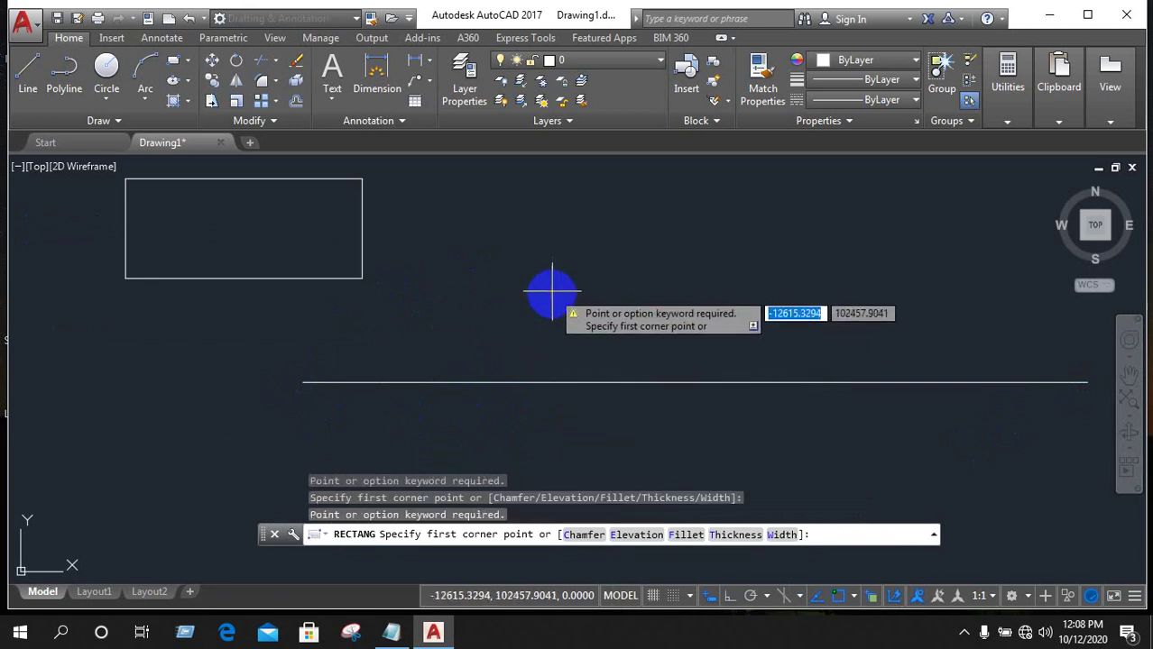
right_click(553, 297)
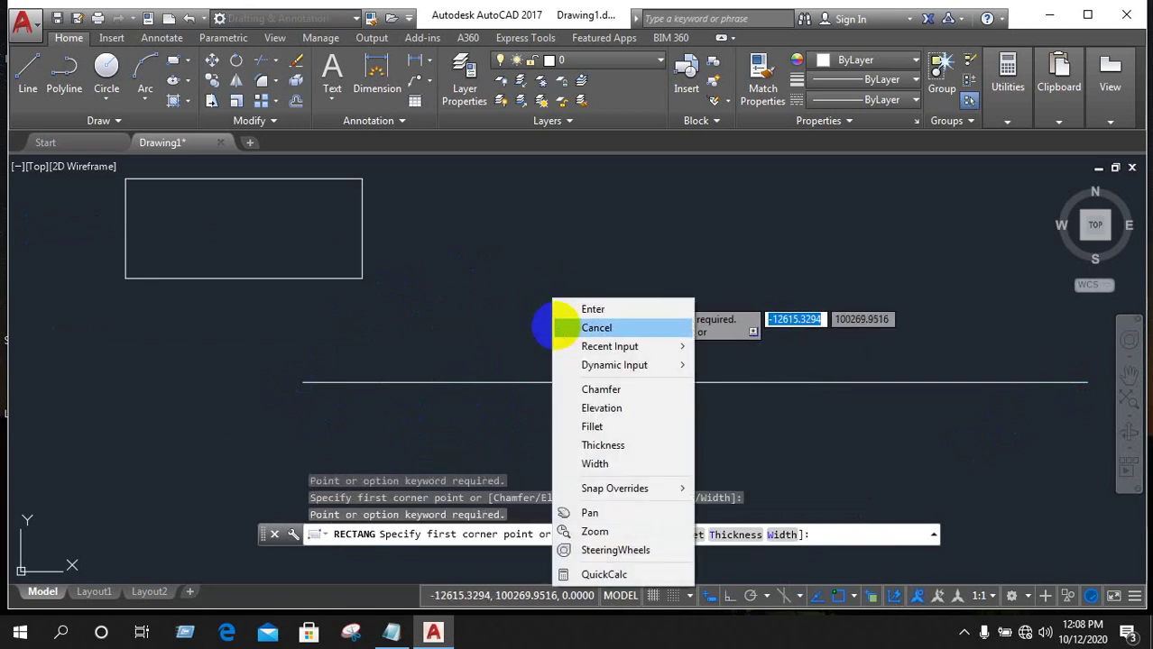
left_click(563, 326)
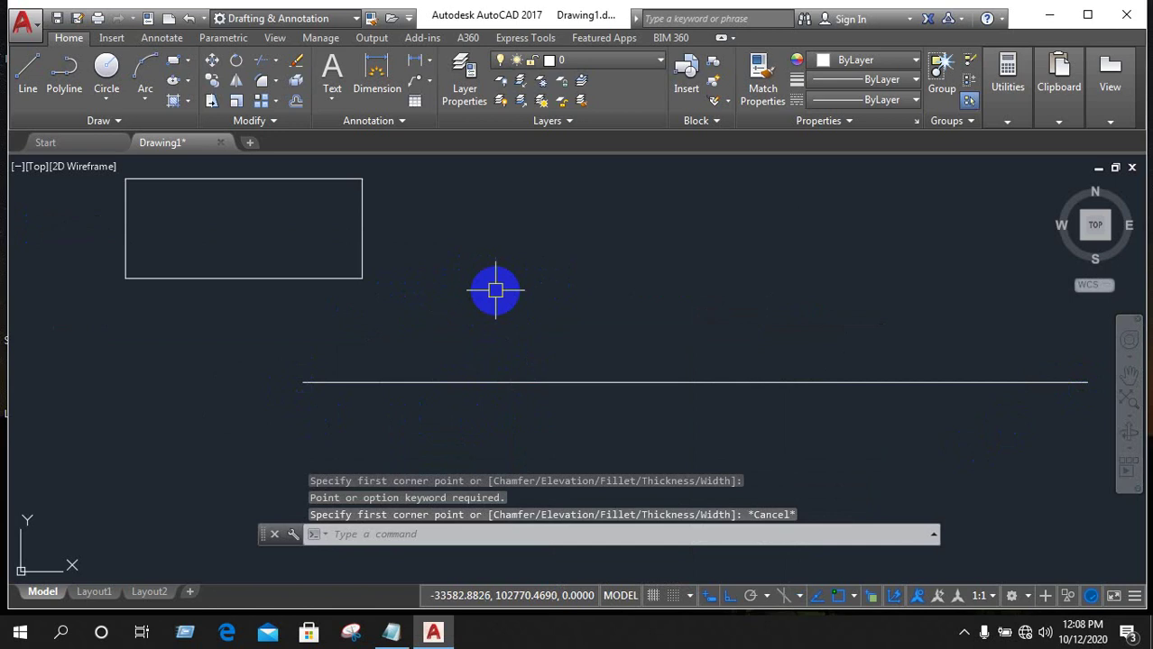
scroll(505, 289, "down", 1)
right_click(522, 287)
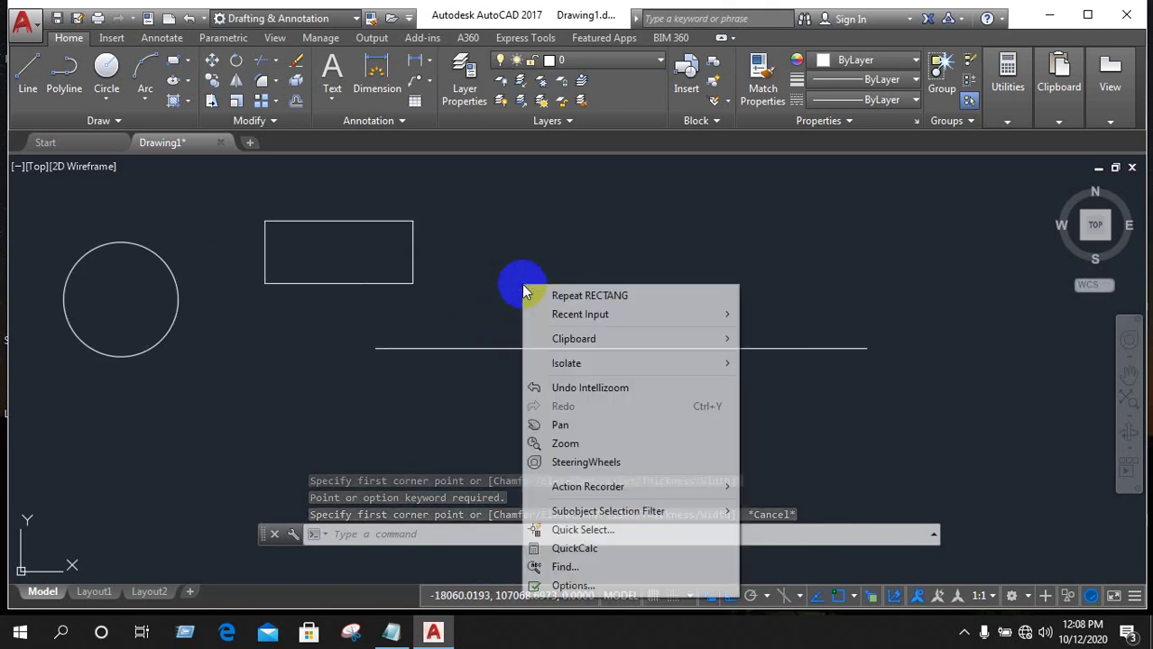
left_click(572, 587)
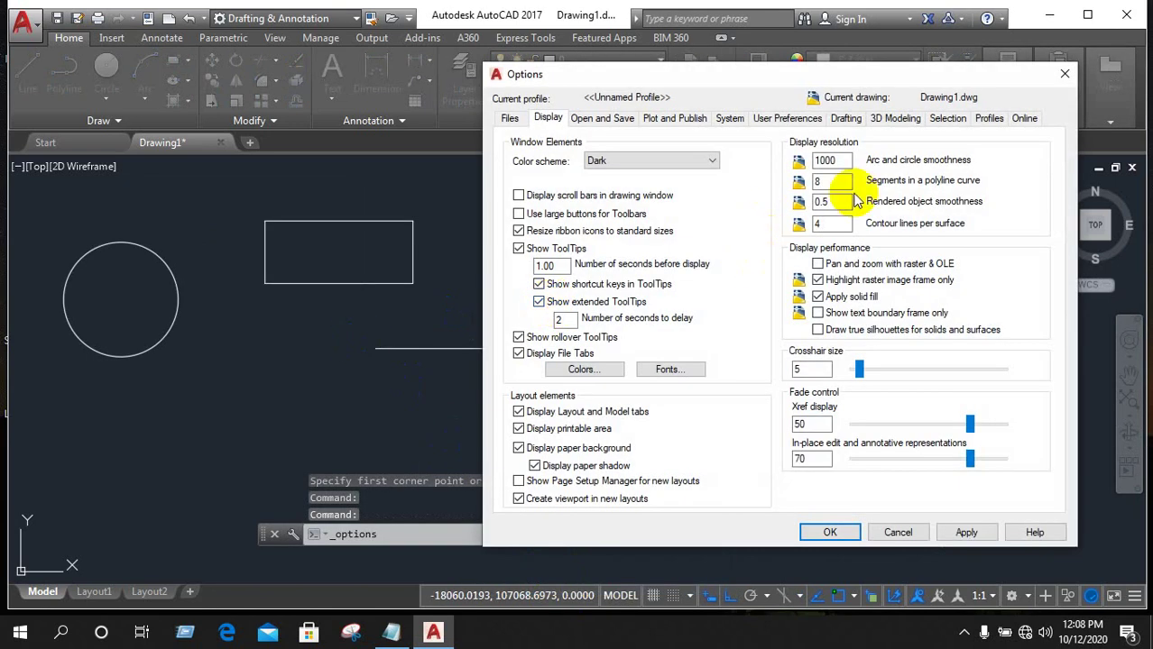
left_click(946, 118)
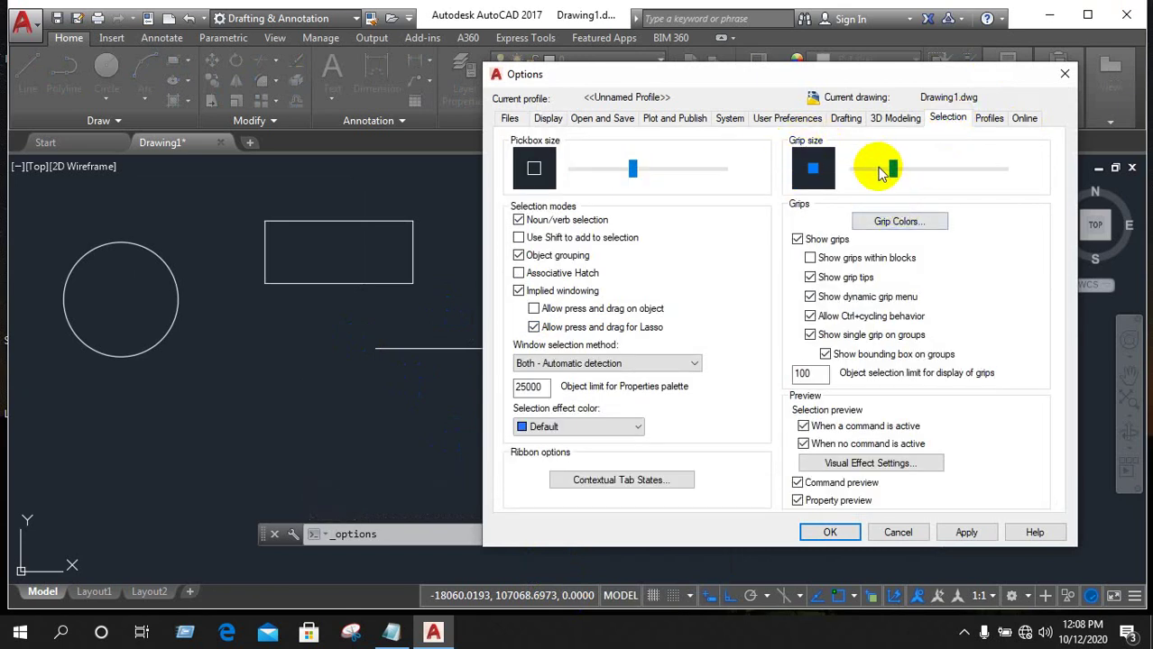
left_click(829, 533)
left_click(676, 349)
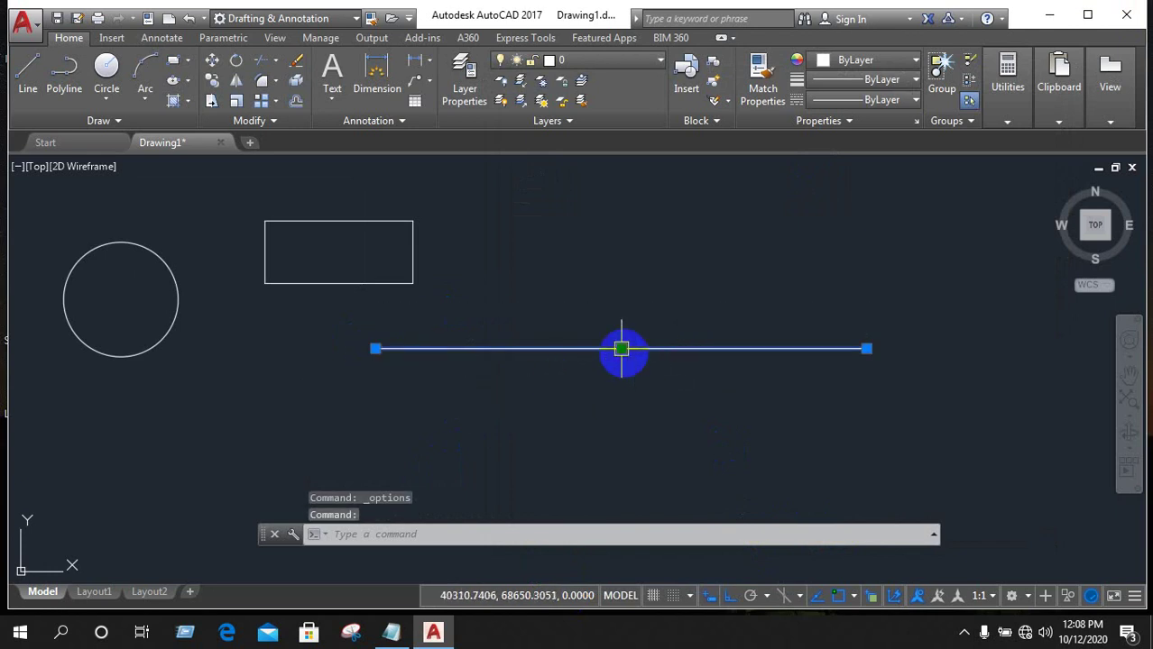
left_click(309, 284)
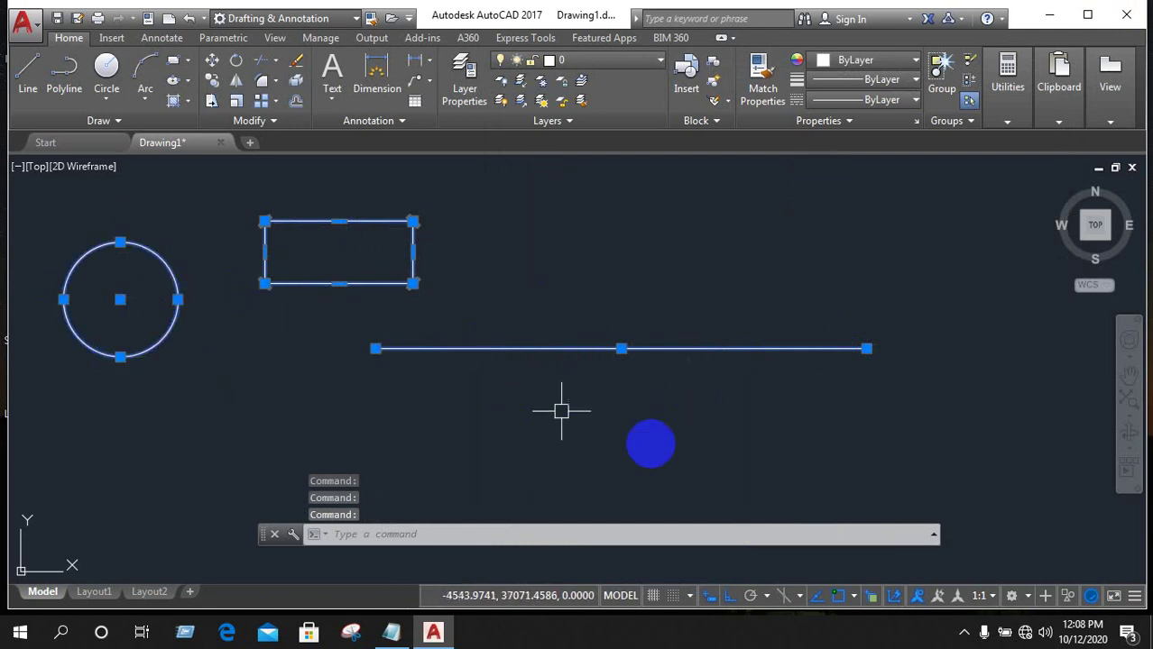
right_click(866, 349)
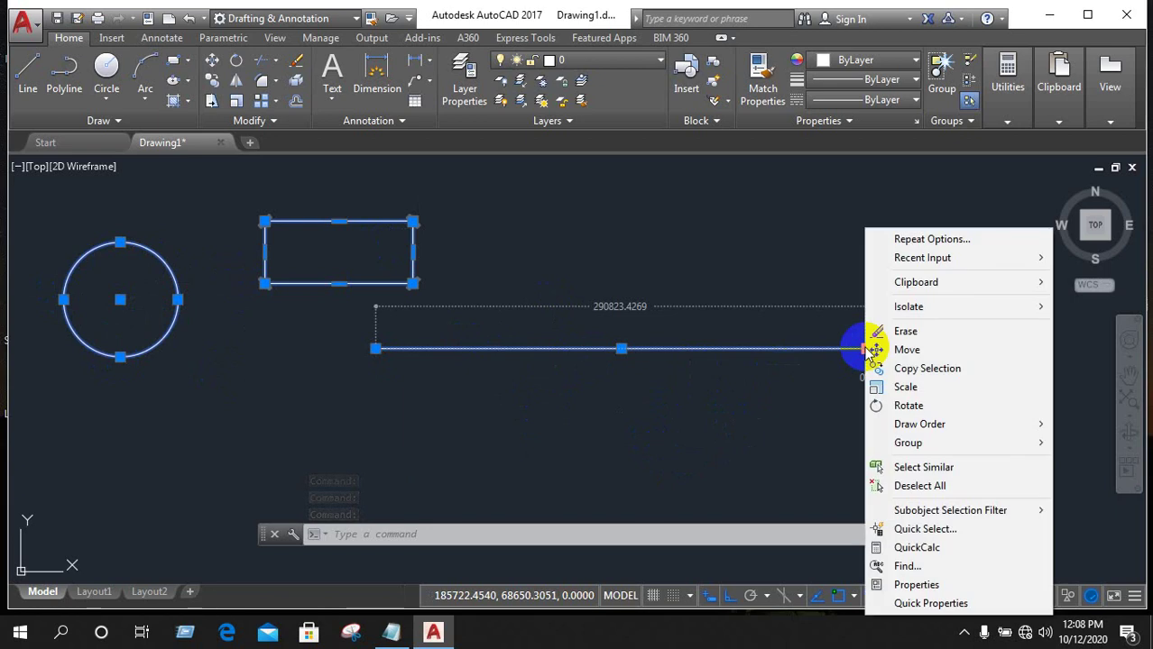
left_click(814, 314)
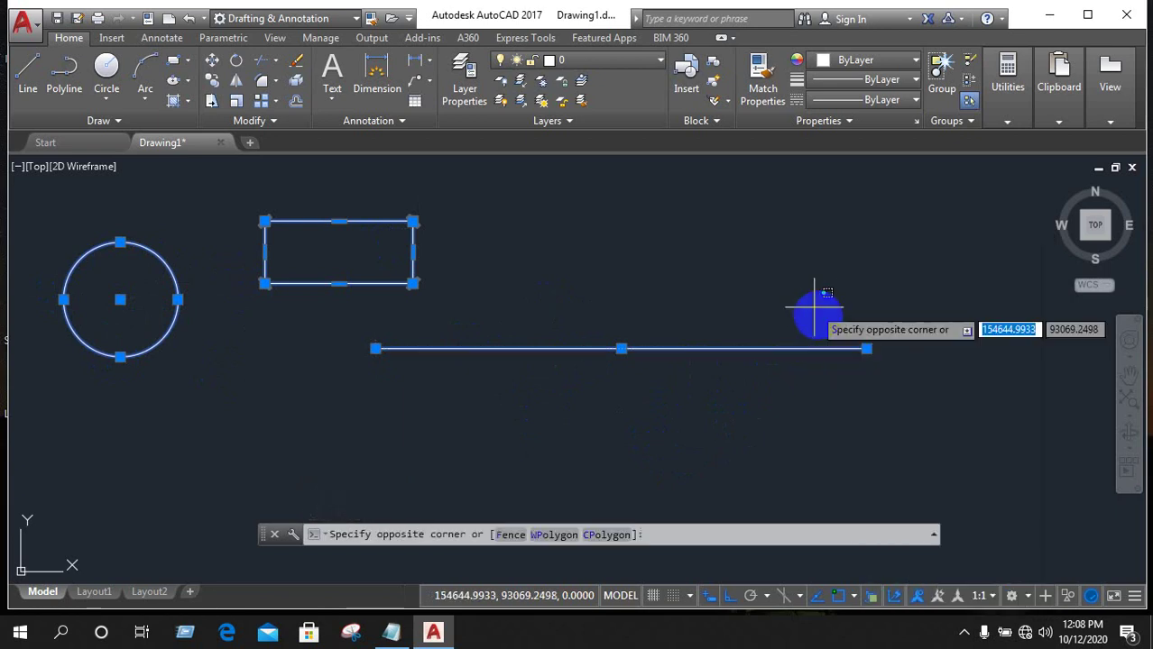
left_click(862, 337)
left_click(865, 347)
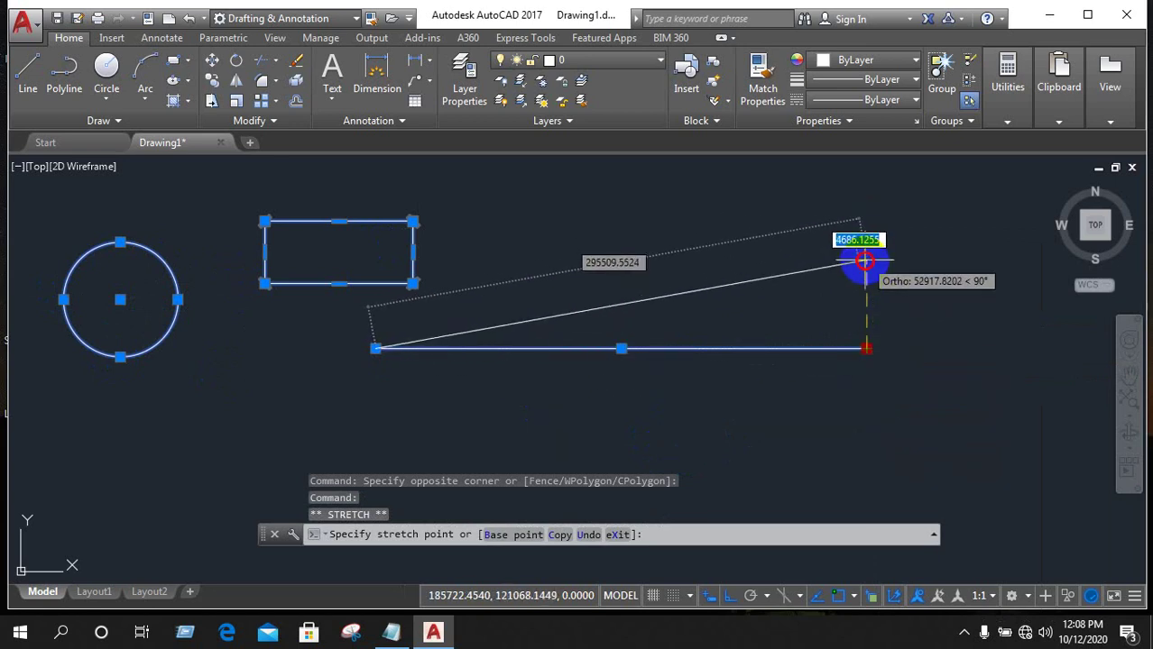
left_click(871, 332)
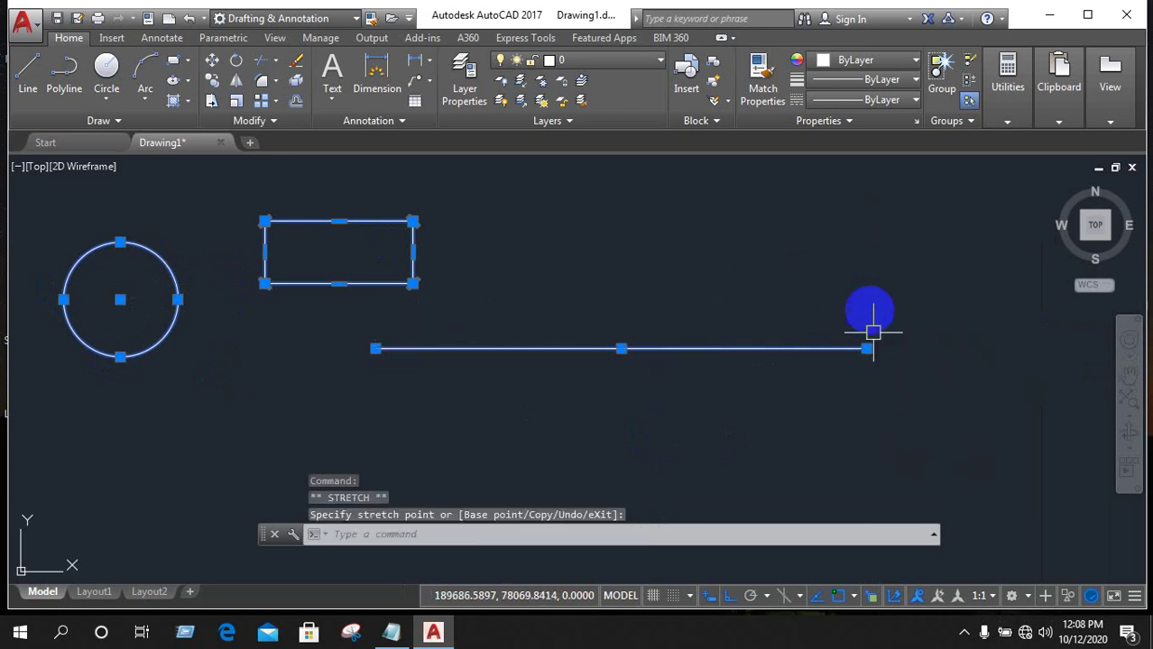
left_click(866, 348)
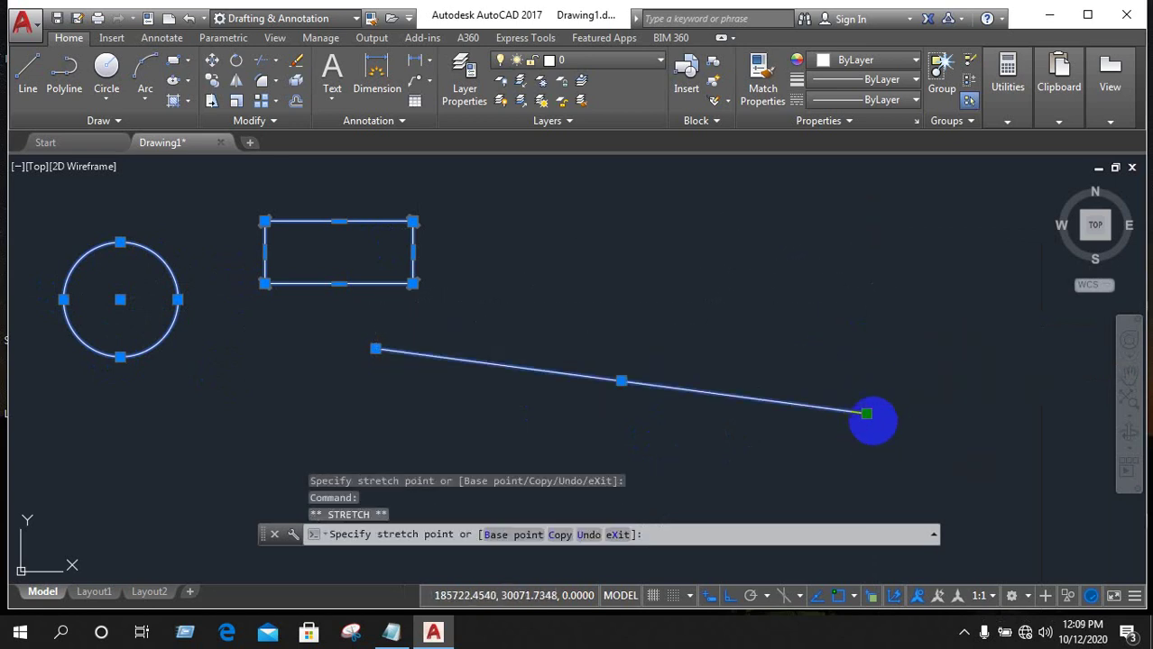
left_click(866, 414)
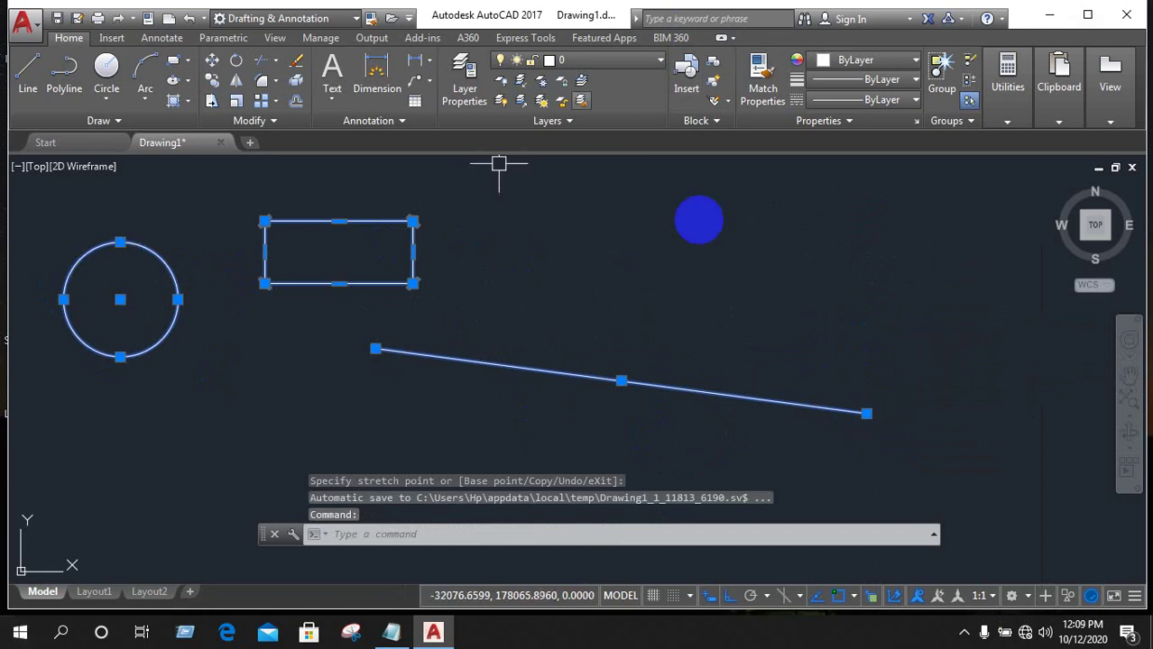
left_click(866, 414)
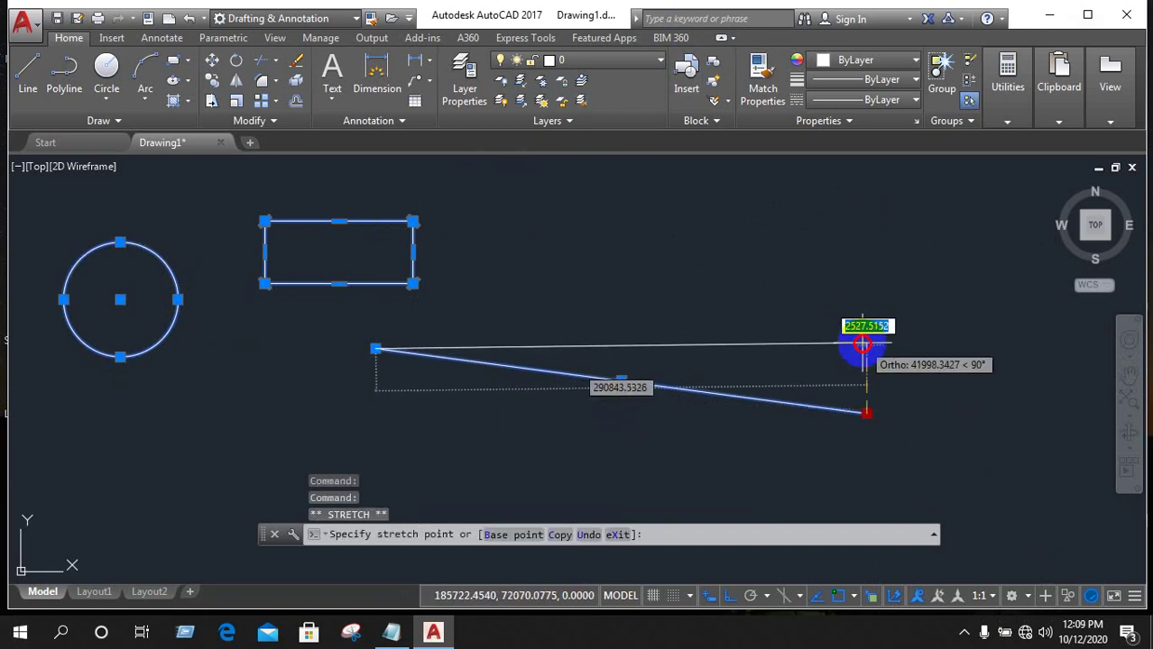
left_click(863, 344)
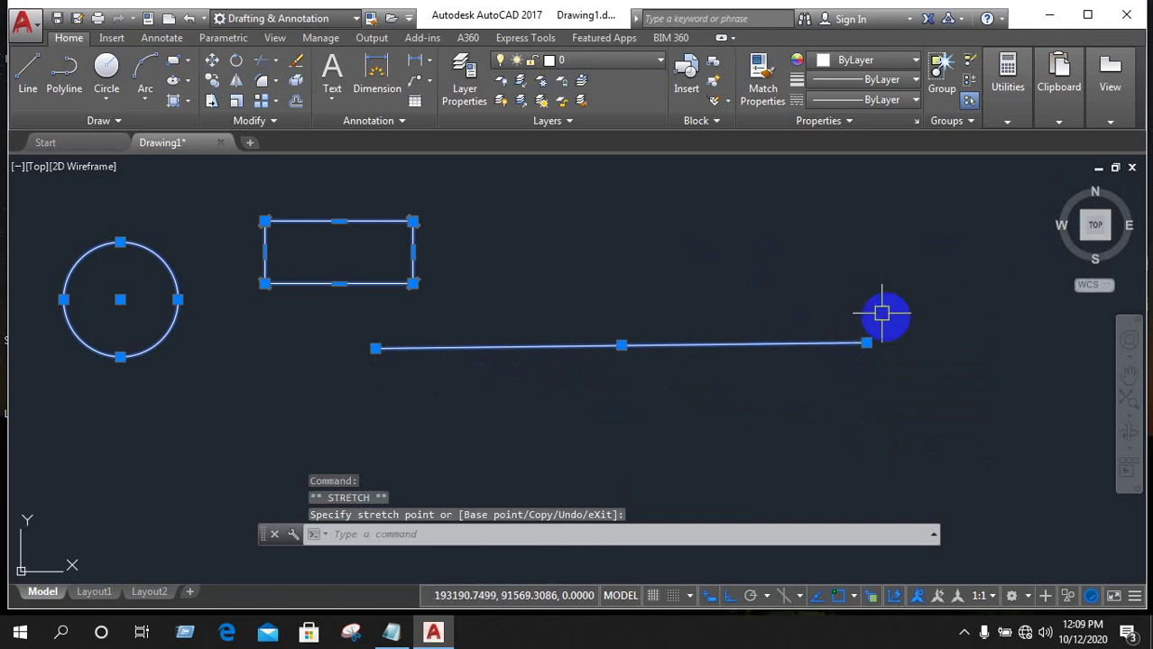
left_click(866, 343)
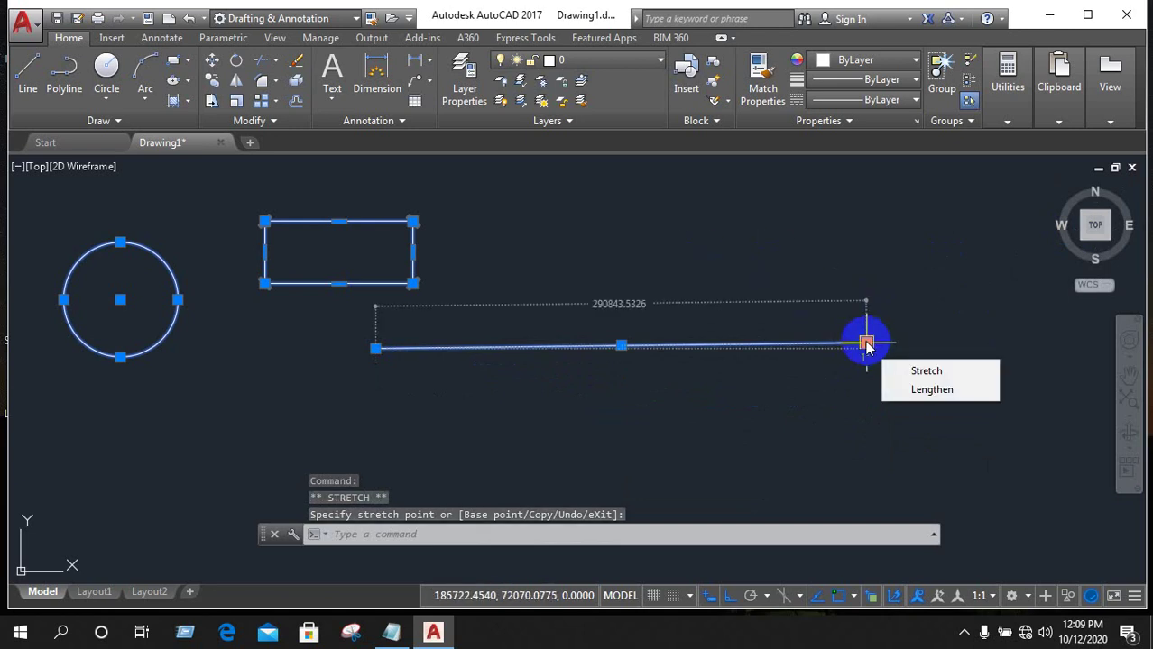
Stretch the line's right endpoint far right, then pull it back to a moderately longer length.
left_click(866, 343)
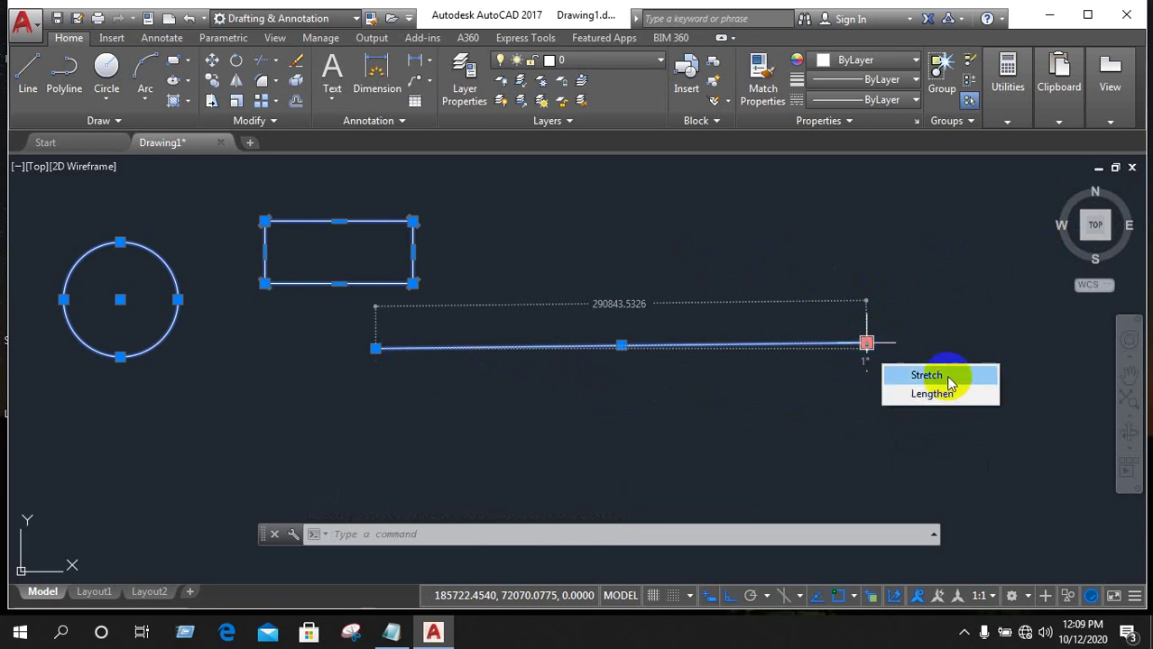
left_click(947, 377)
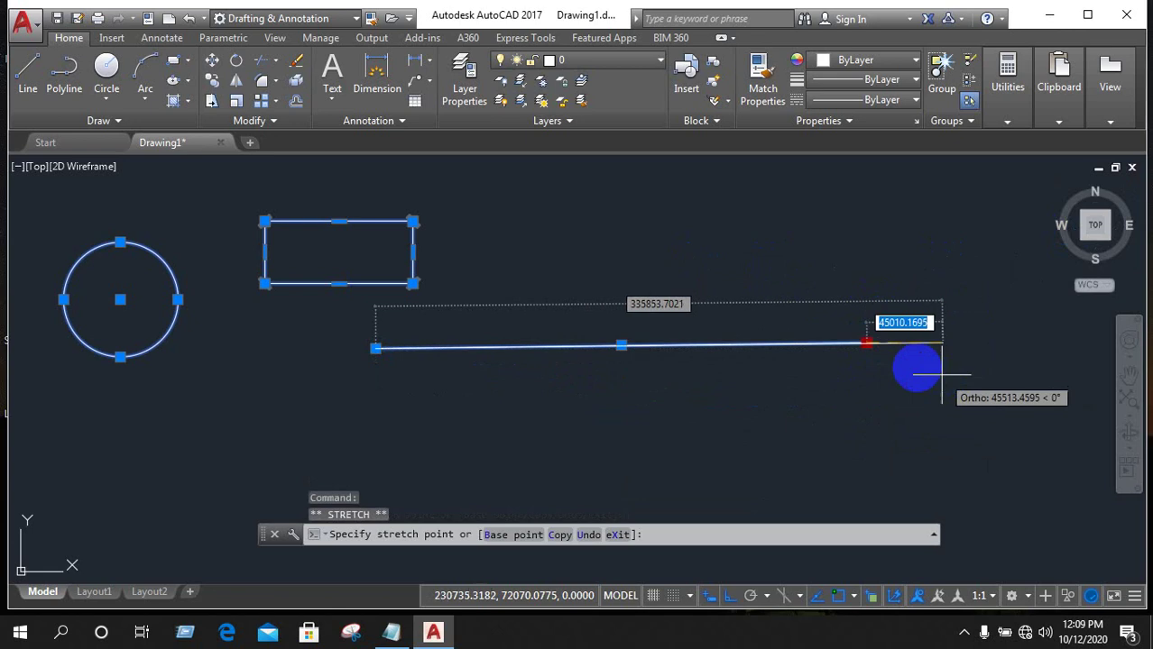
scroll(586, 345, "down", 3)
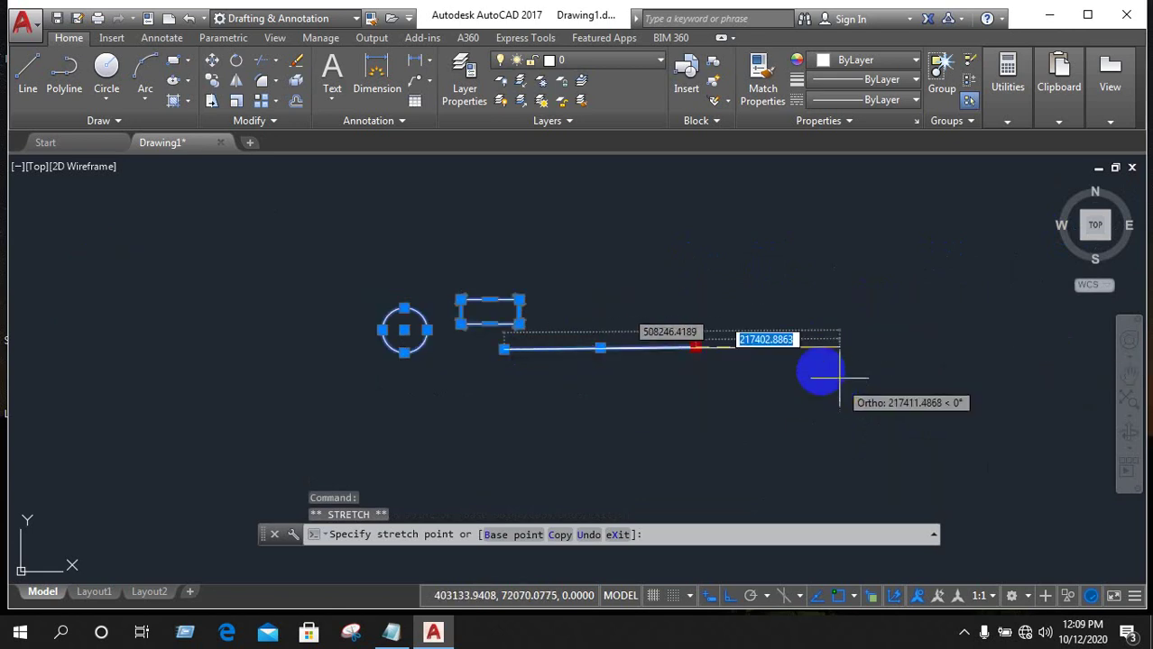
scroll(802, 368, "up", 2)
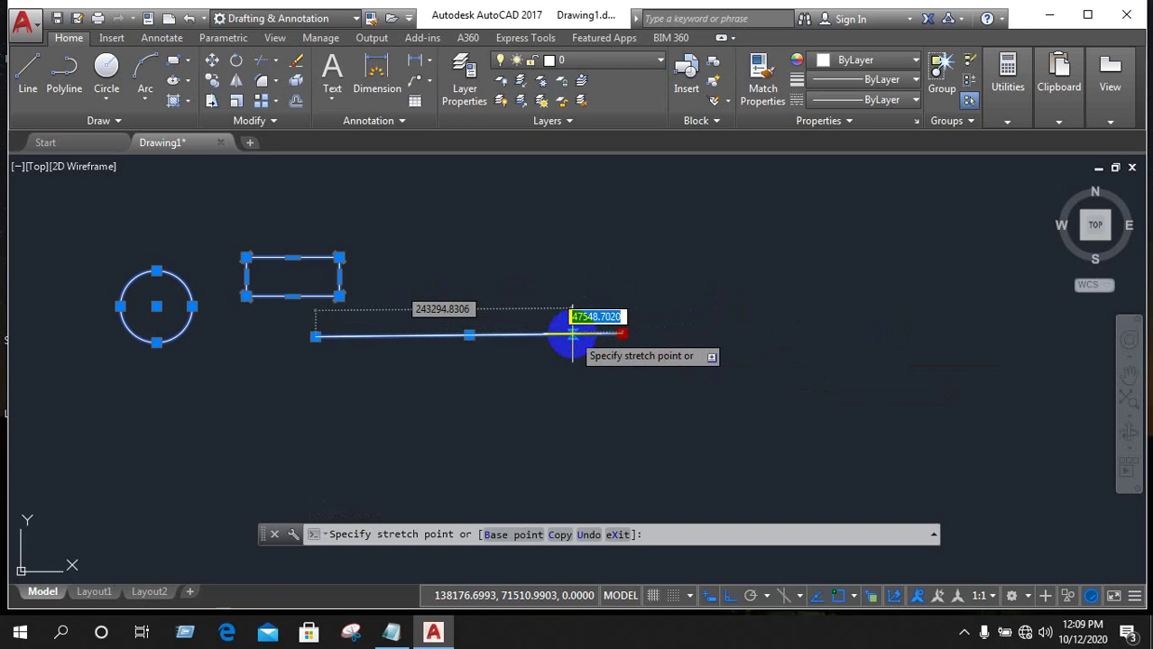
left_click(895, 351)
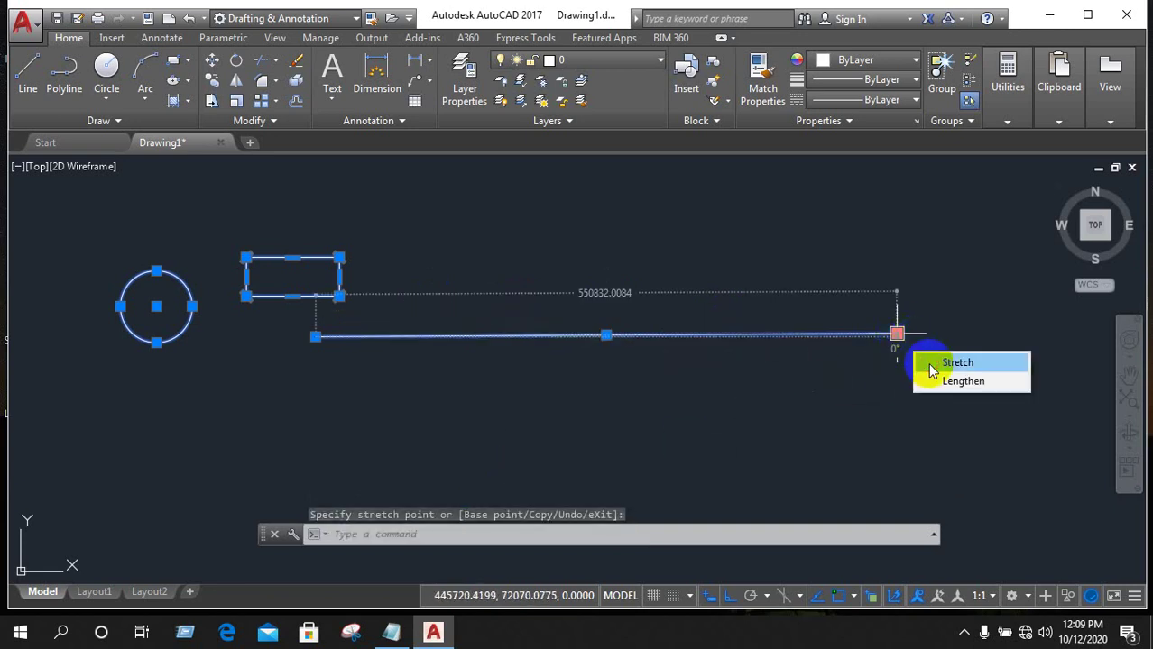
left_click(691, 332)
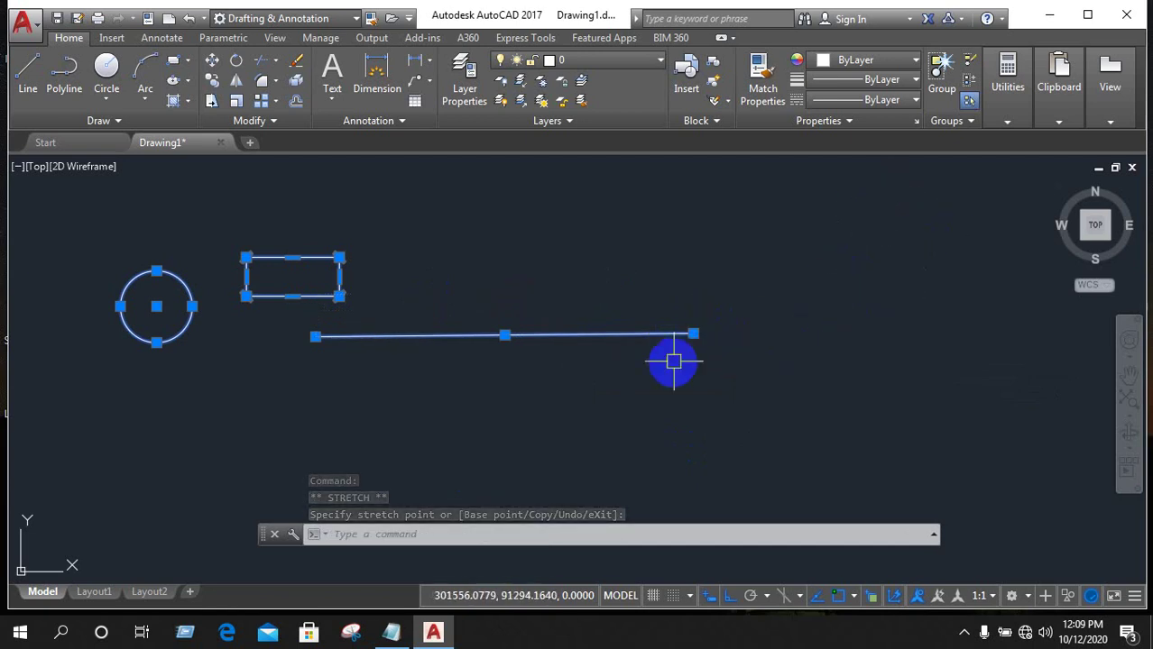
key("Escape")
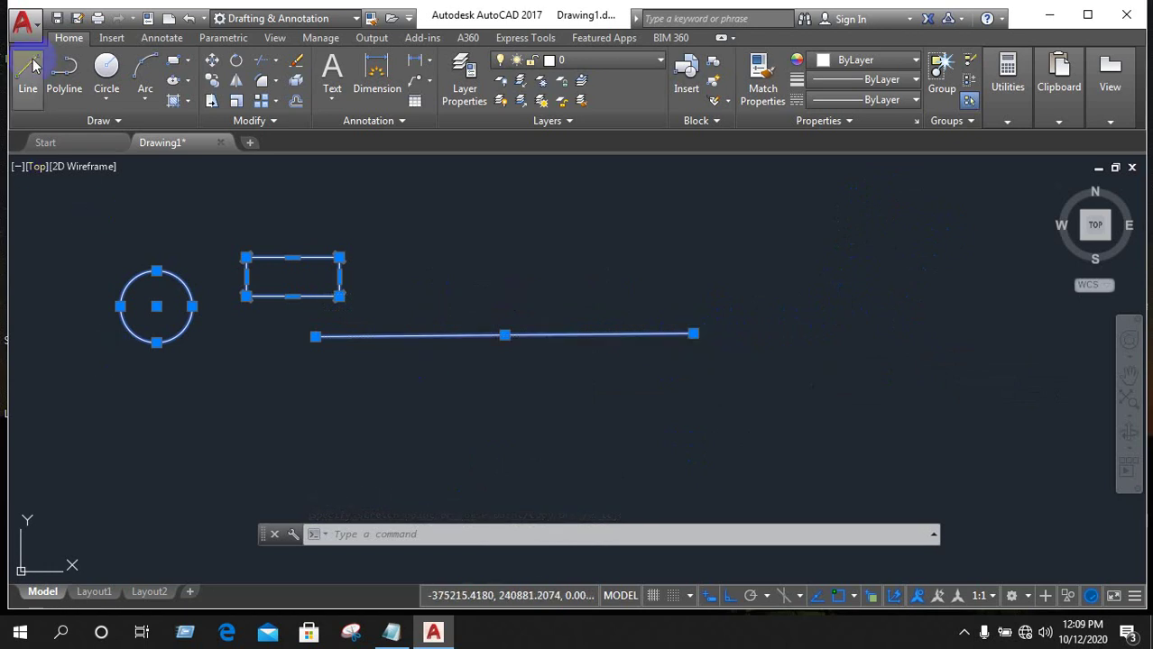
Draw a new horizontal line lower down in the drawing.
left_click(27, 72)
left_click(476, 380)
left_click(863, 380)
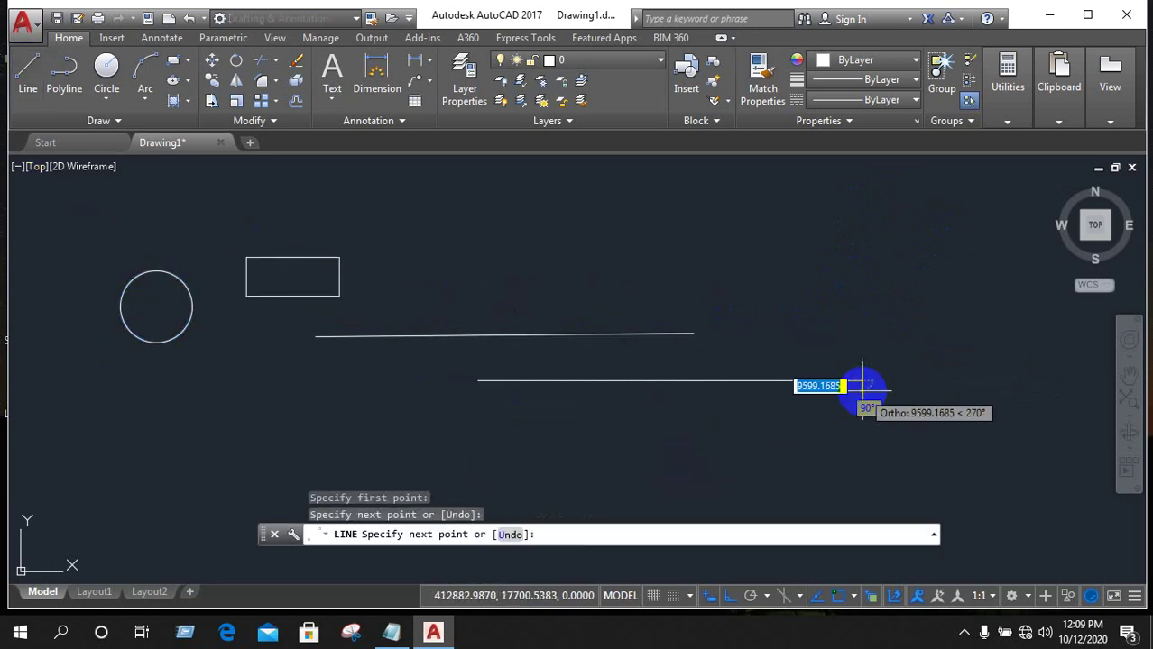
right_click(954, 270)
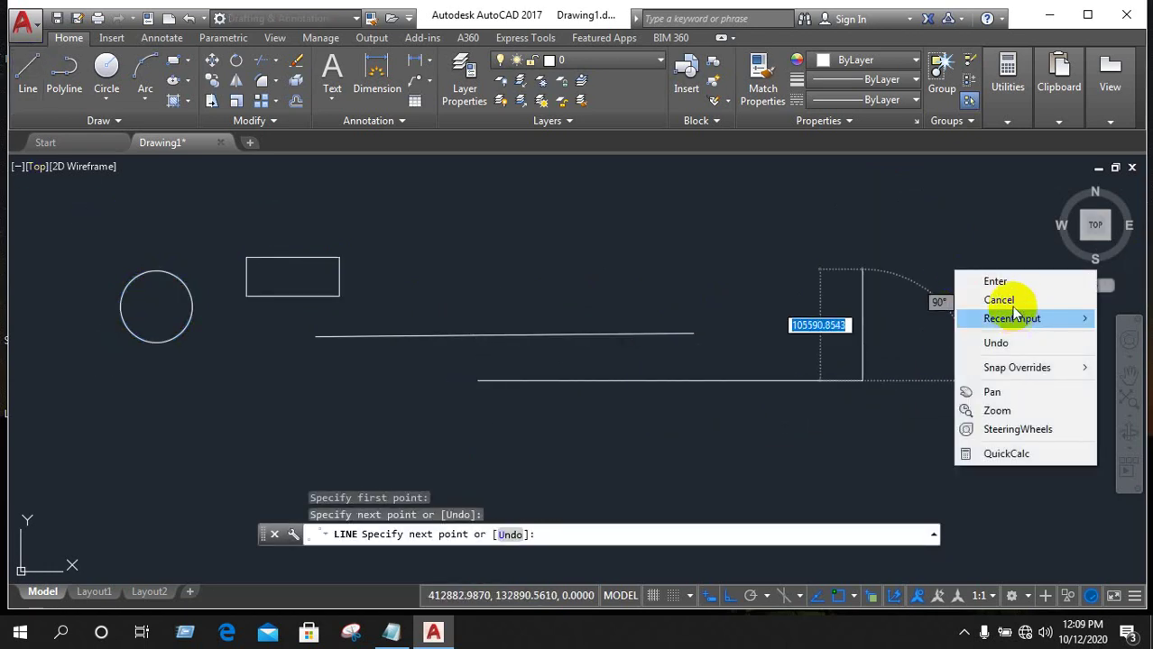
left_click(1000, 301)
Lengthen the lower line by dragging its right end further right.
left_click(806, 379)
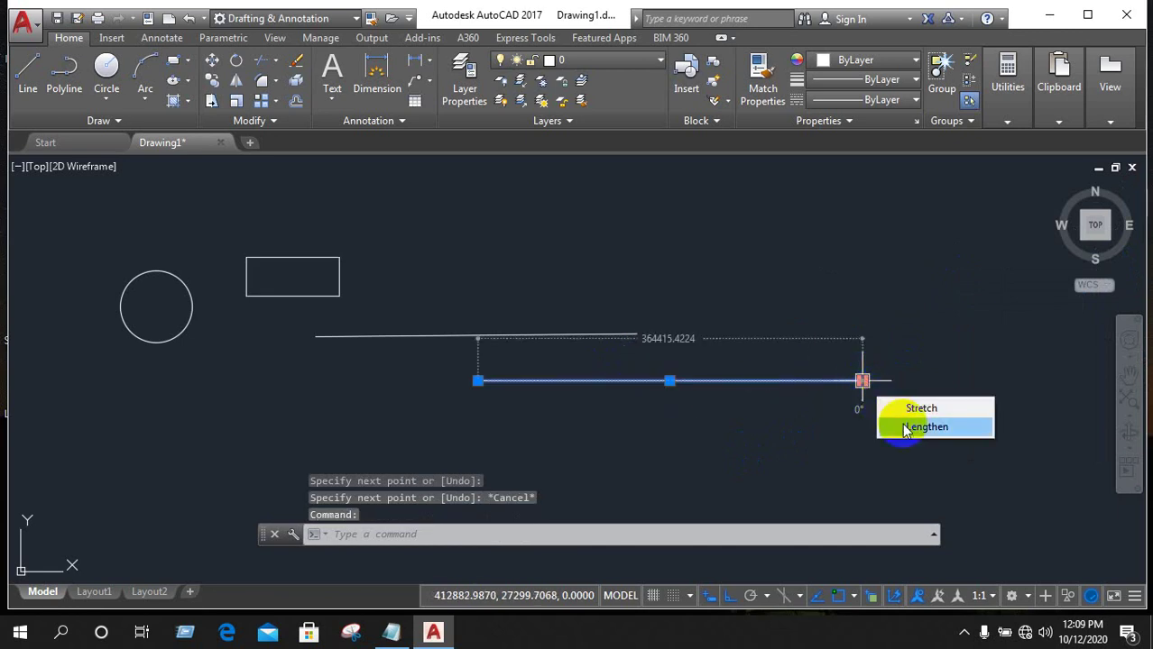
left_click(911, 426)
scroll(944, 406, "down", 1)
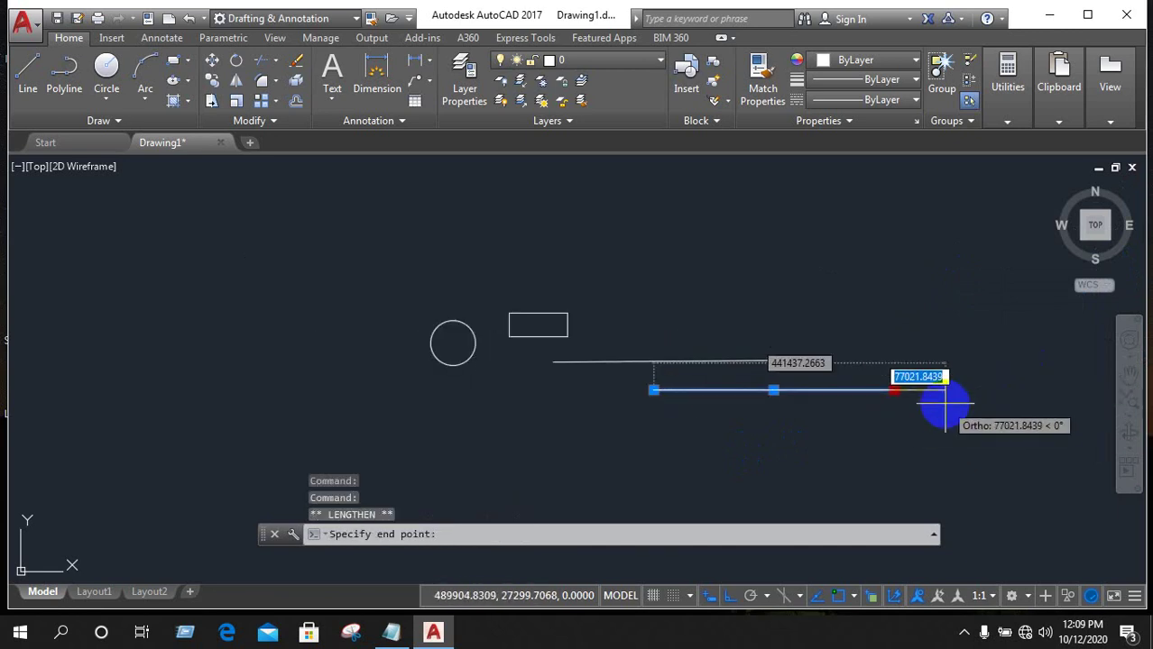
left_click(1037, 390)
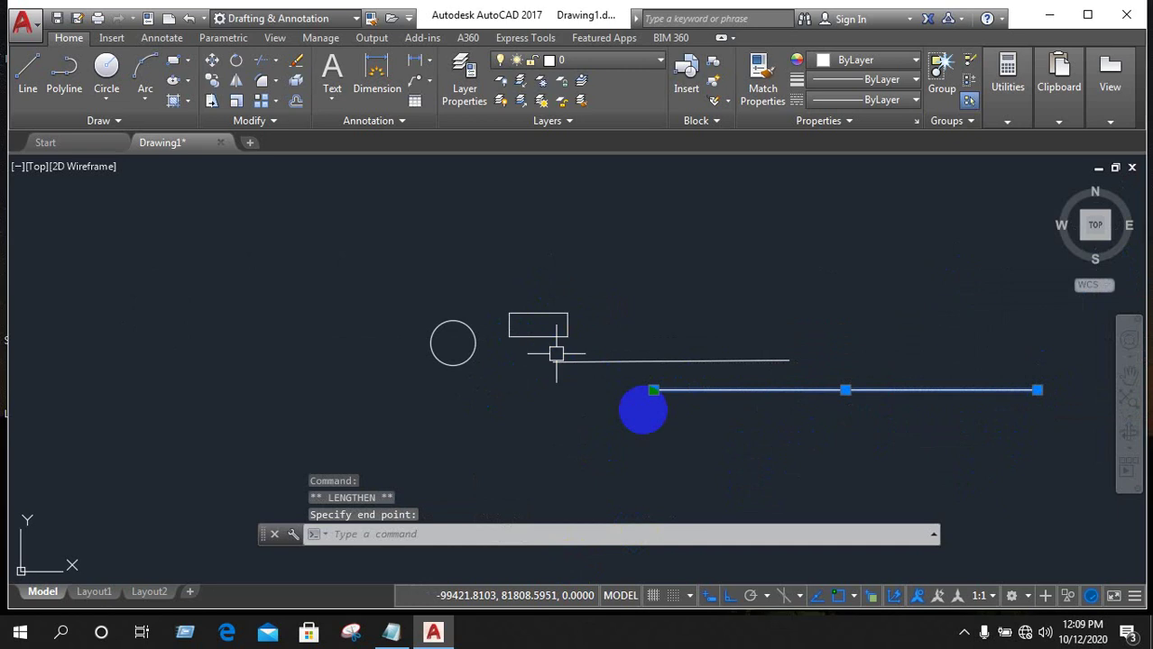
scroll(653, 390, "up", 5)
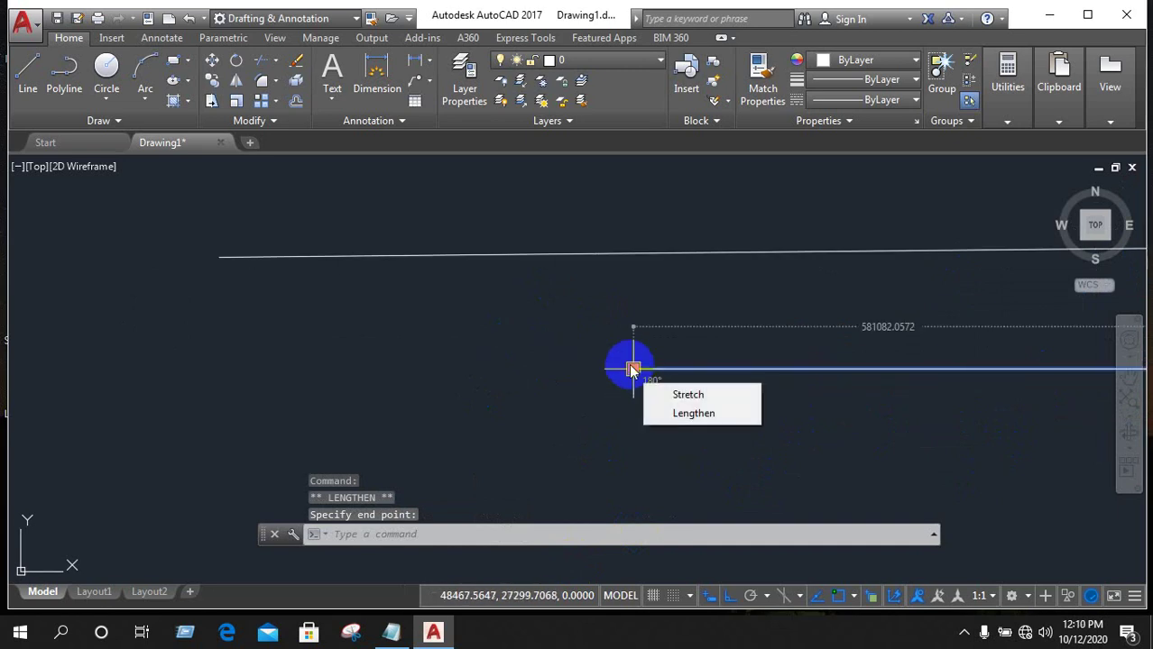
scroll(399, 381, "down", 2)
scroll(437, 353, "down", 4)
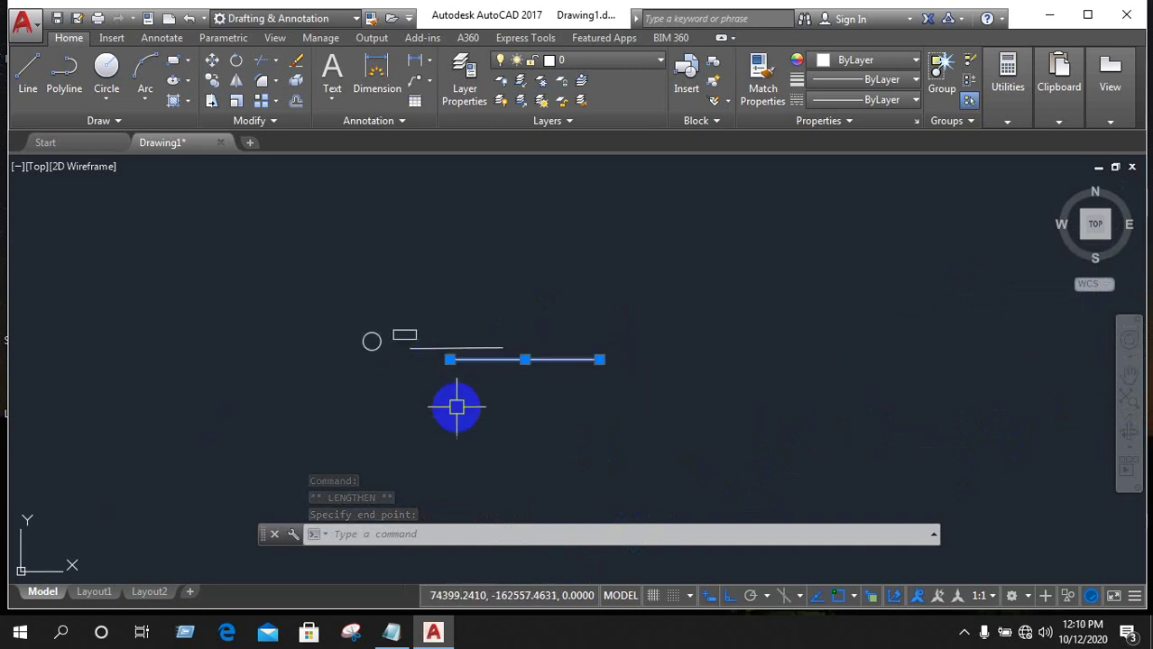
scroll(455, 397, "up", 4)
scroll(433, 228, "up", 3)
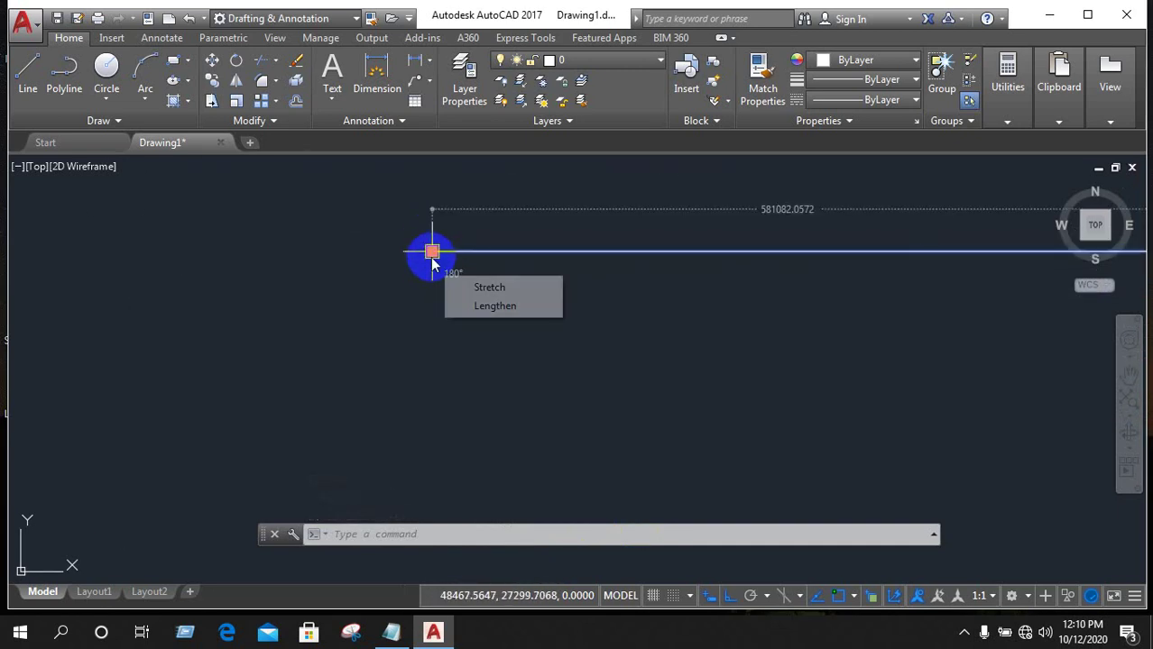
mouse_move(444, 256)
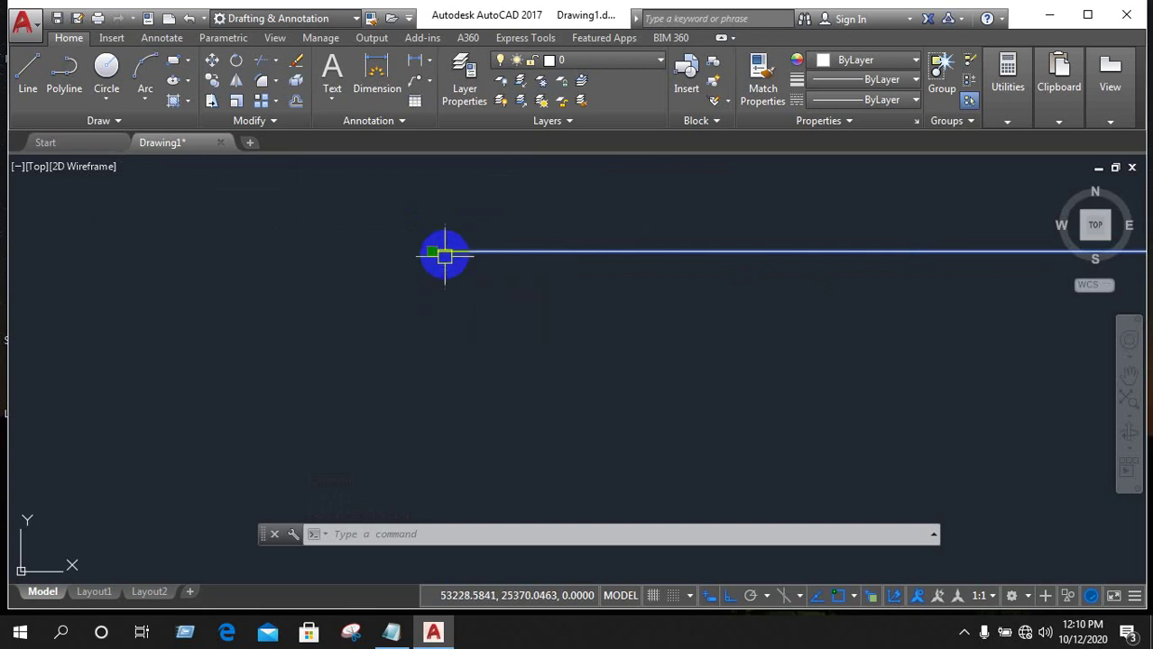
scroll(390, 363, "down", 5)
scroll(398, 368, "down", 4)
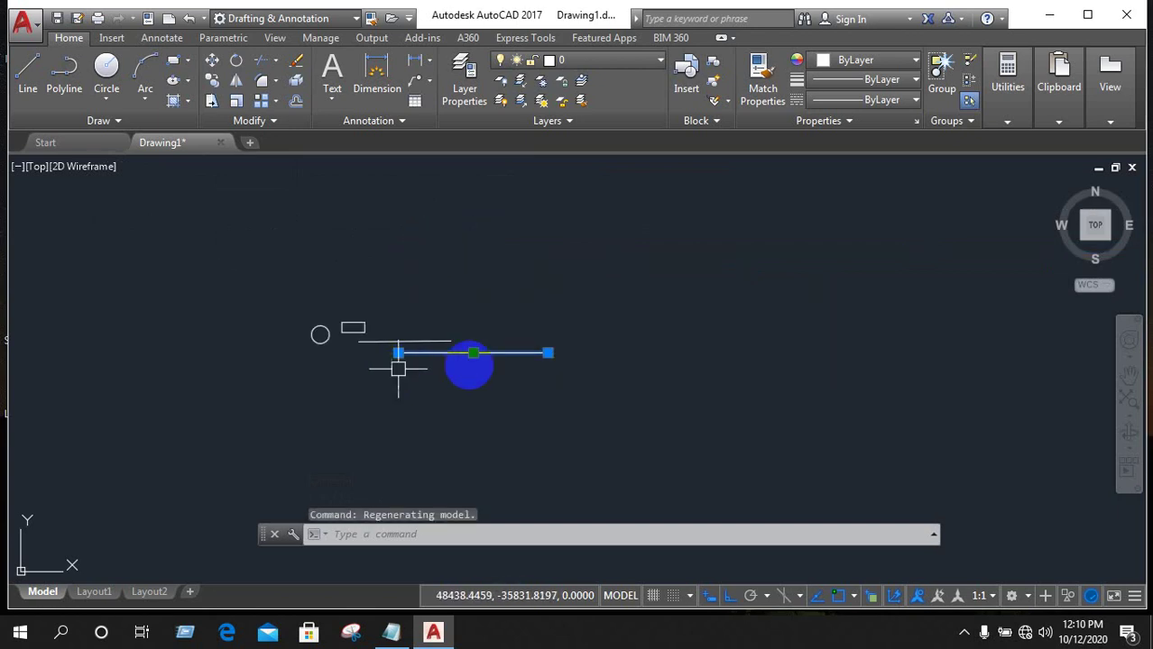
Shift the lower line slightly upward using its midpoint grip.
left_click(473, 353)
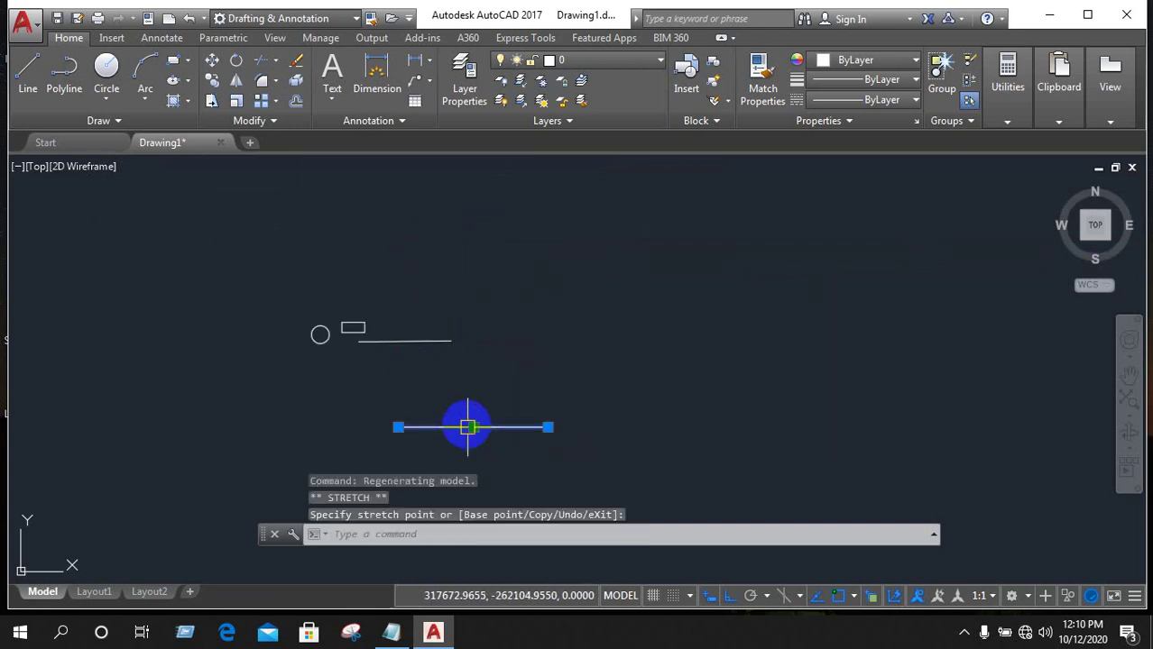
left_click(474, 366)
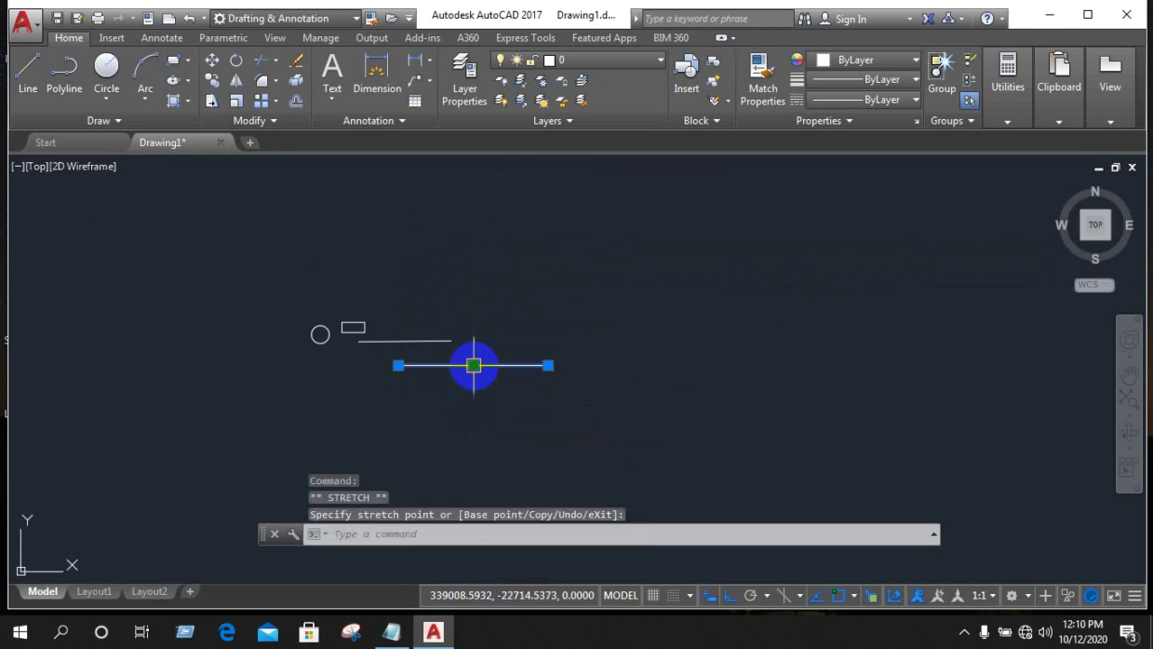
scroll(363, 365, "up", 6)
Enlarge the circle via its quadrant grip and move it to rest on the lower line.
left_click(205, 251)
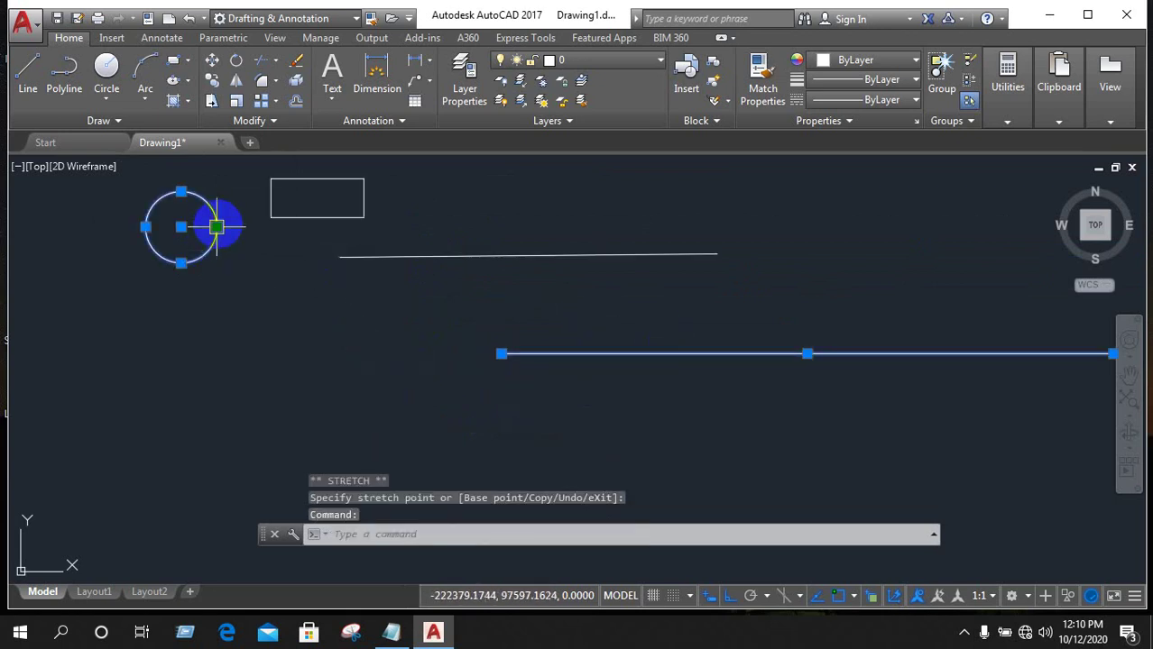
left_click(216, 220)
left_click(216, 228)
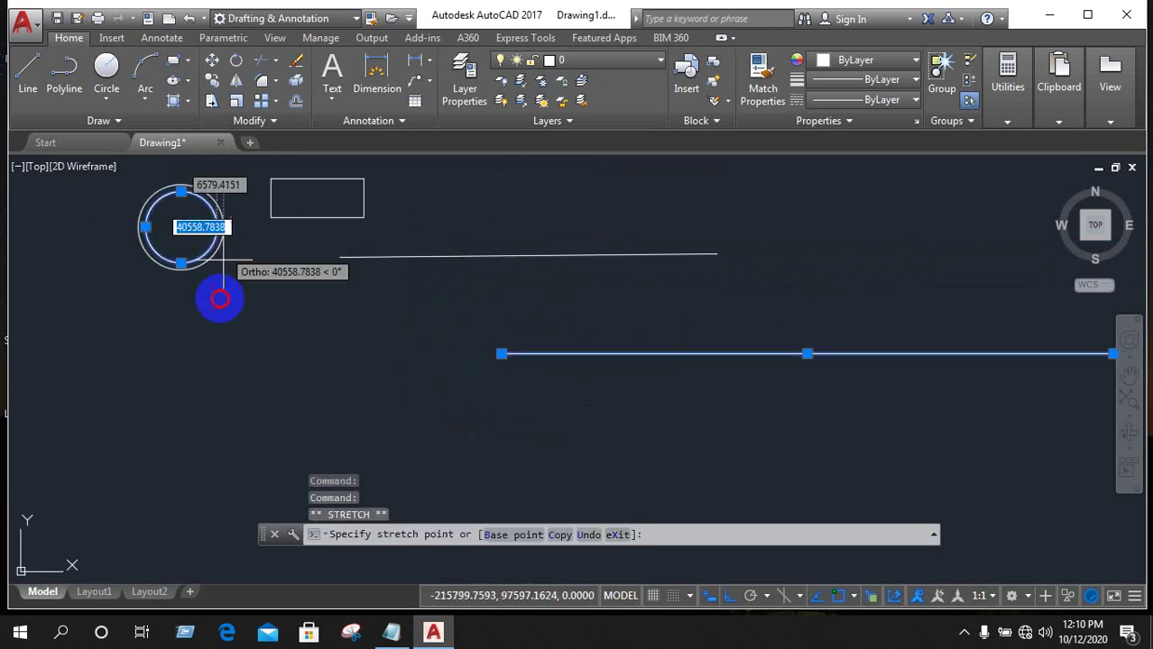
scroll(361, 460, "down", 5)
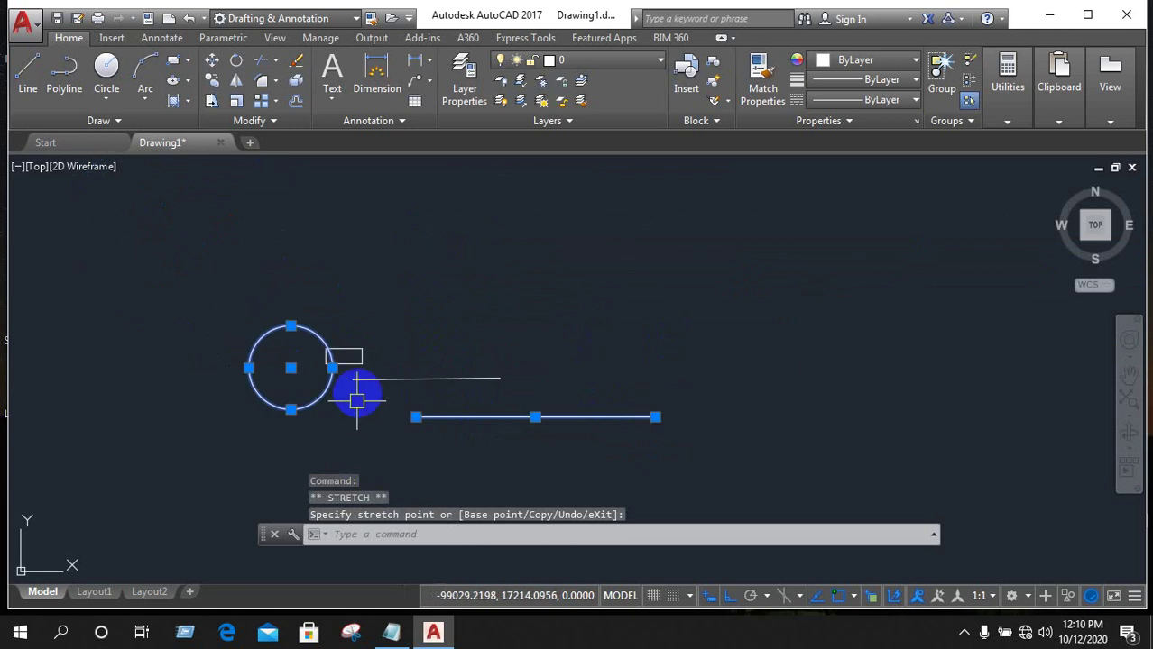
scroll(354, 381, "up", 2)
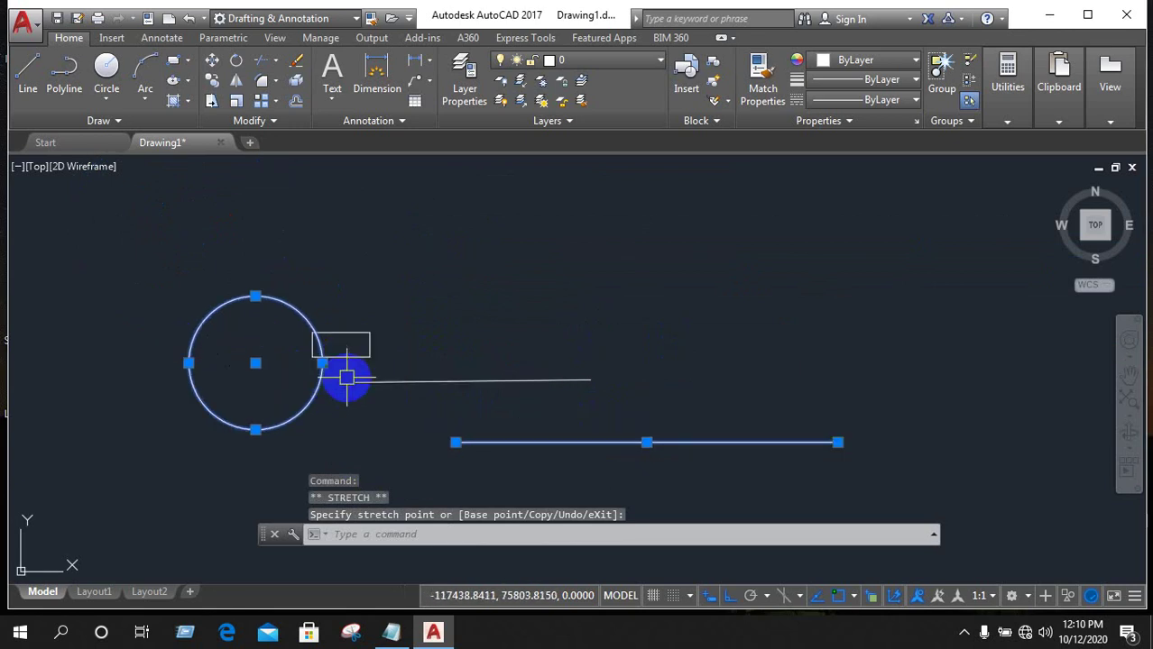
left_click(256, 363)
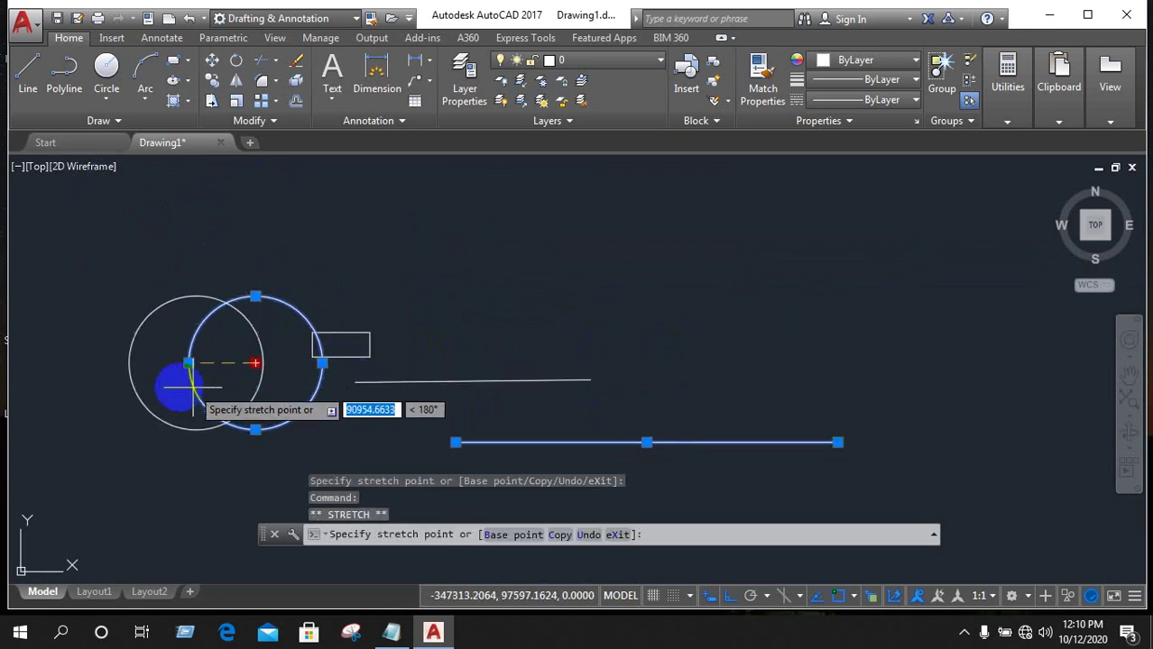
left_click(133, 364)
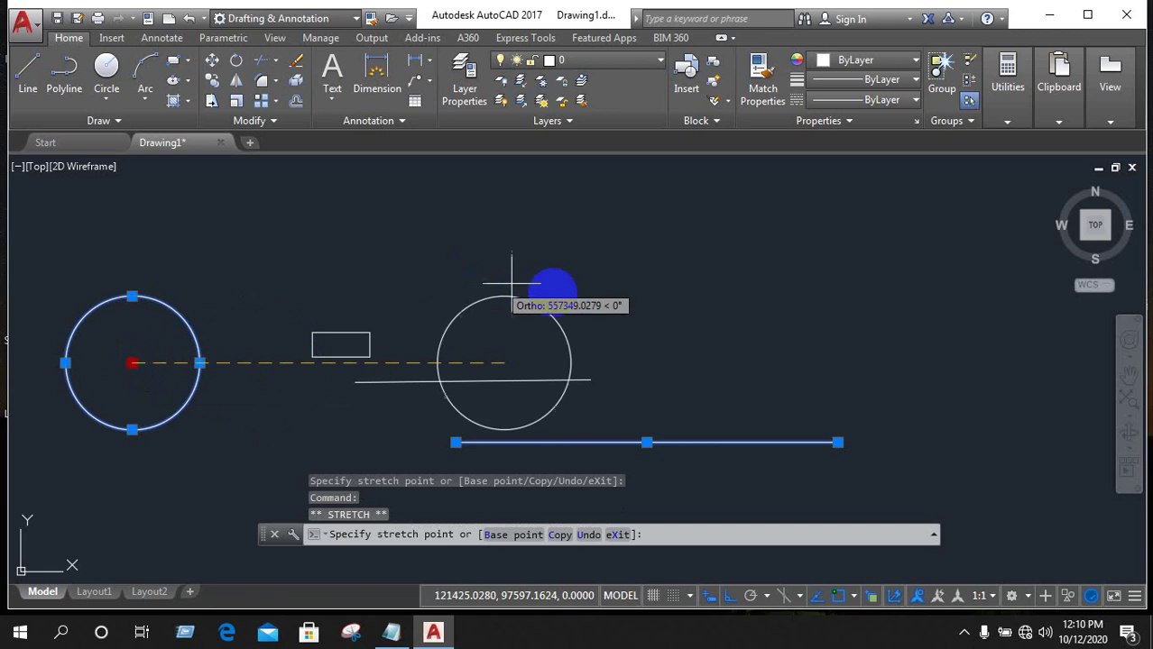
left_click(629, 305)
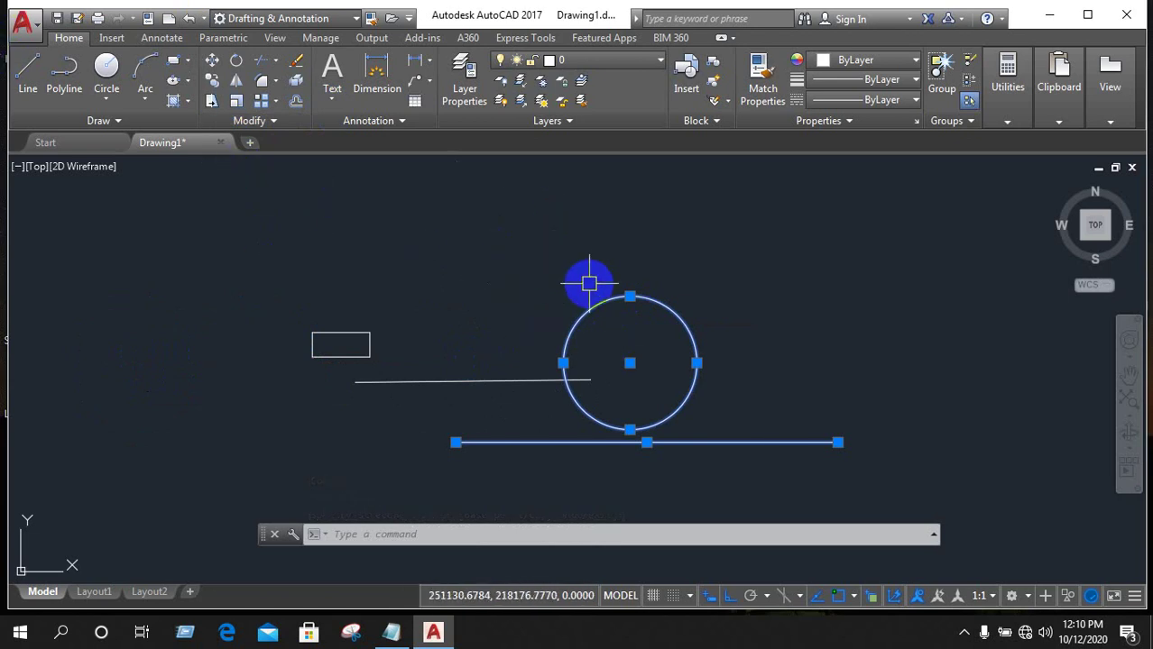
Erase the circle, rectangle and both horizontal lines with right-click Erase.
mouse_move(284, 281)
left_mouse_down()
mouse_move(768, 394)
mouse_move(659, 438)
left_mouse_up()
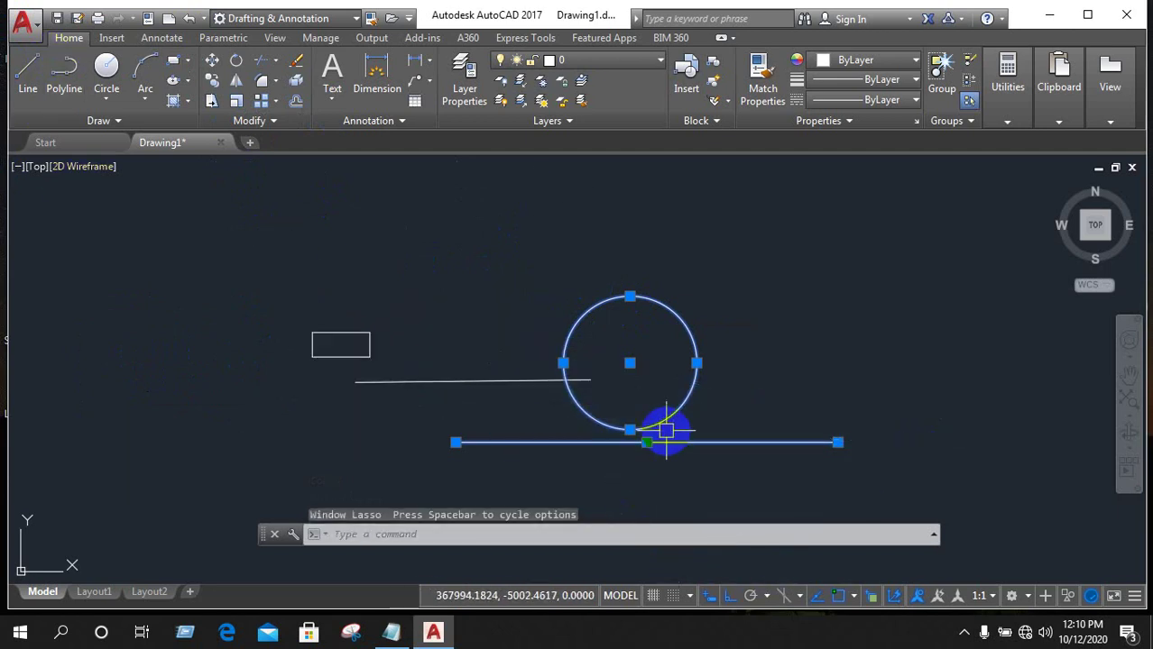
left_click_drag(335, 296, 484, 478)
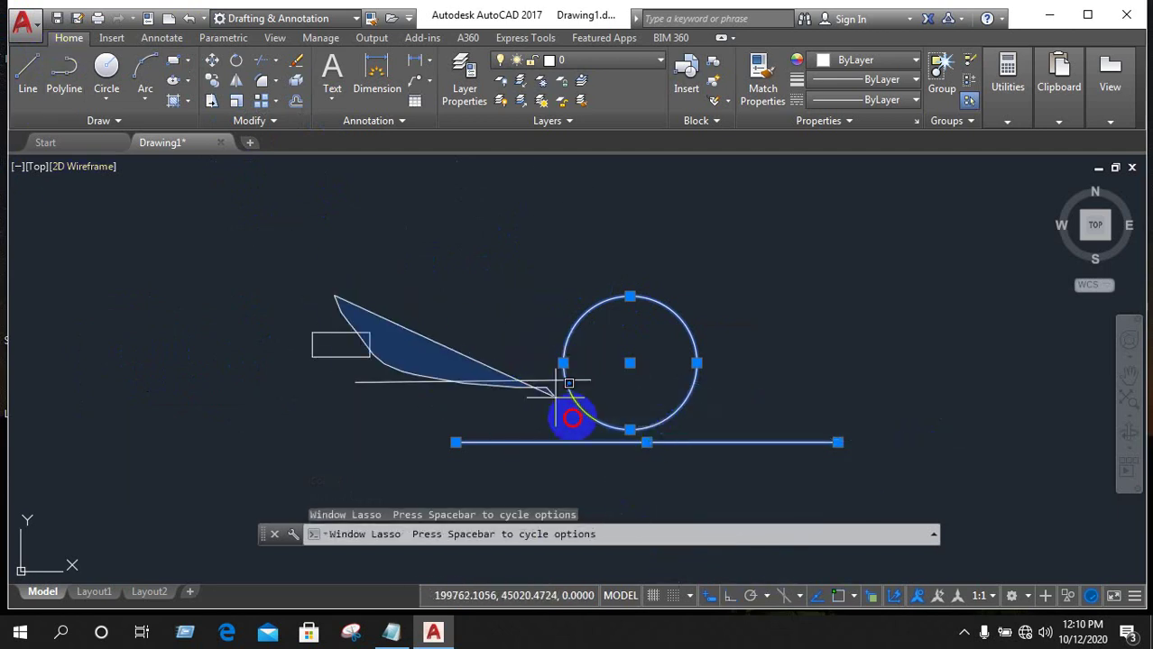
right_click(538, 378)
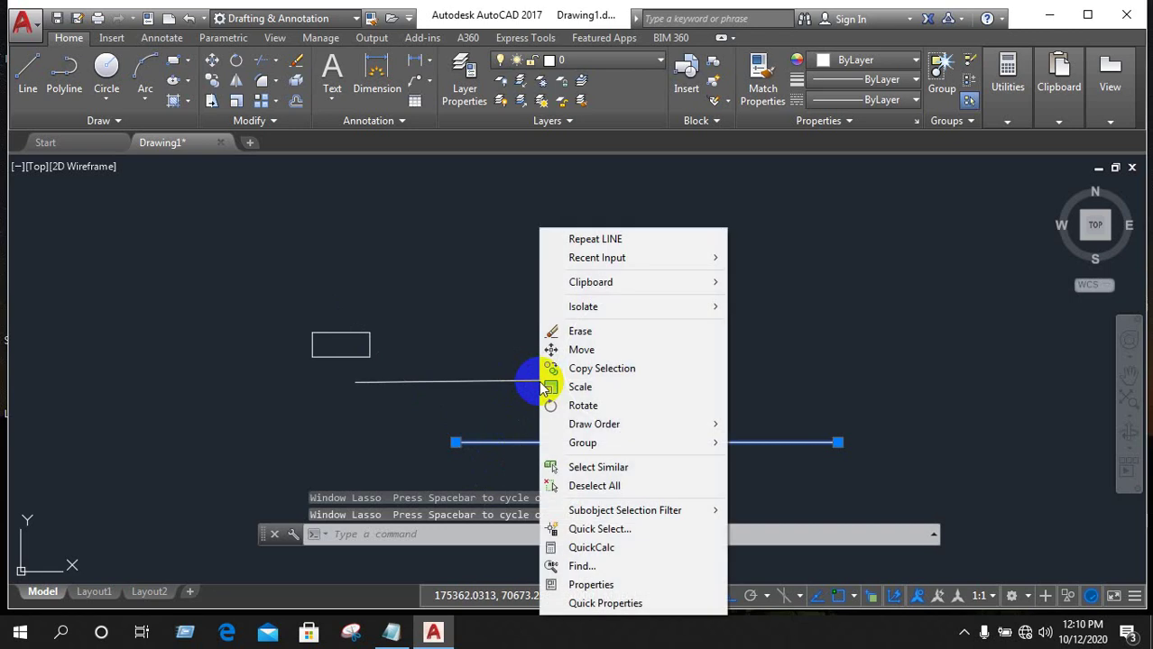
left_click(580, 331)
left_click(341, 332)
right_click(349, 341)
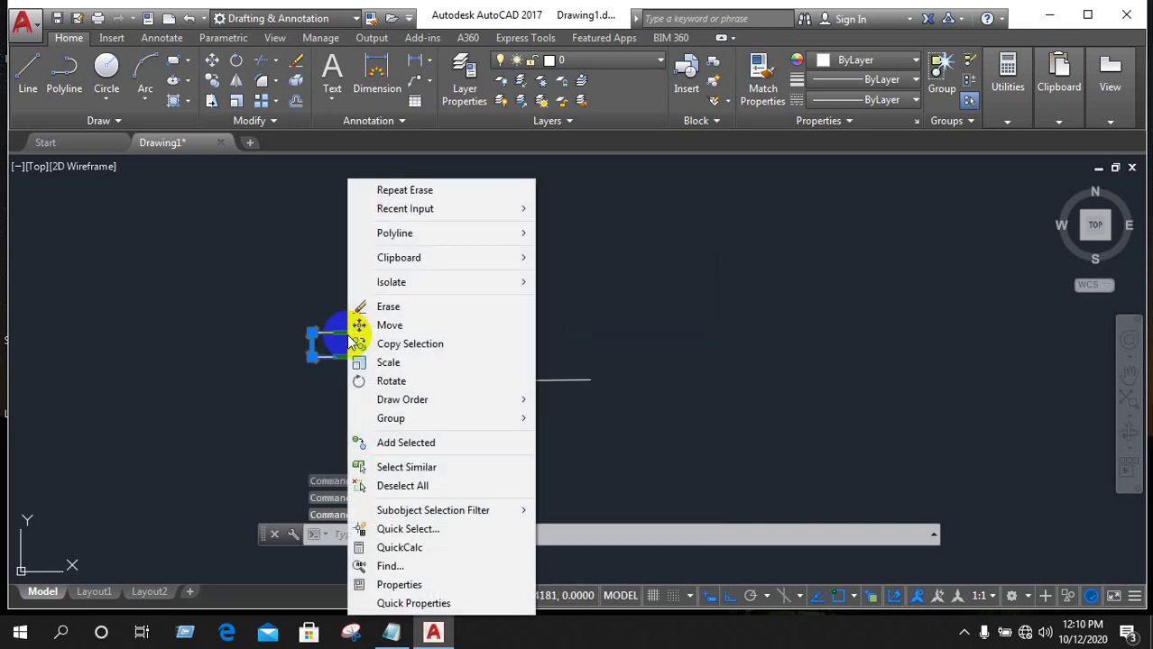
left_click(393, 307)
left_click(412, 383)
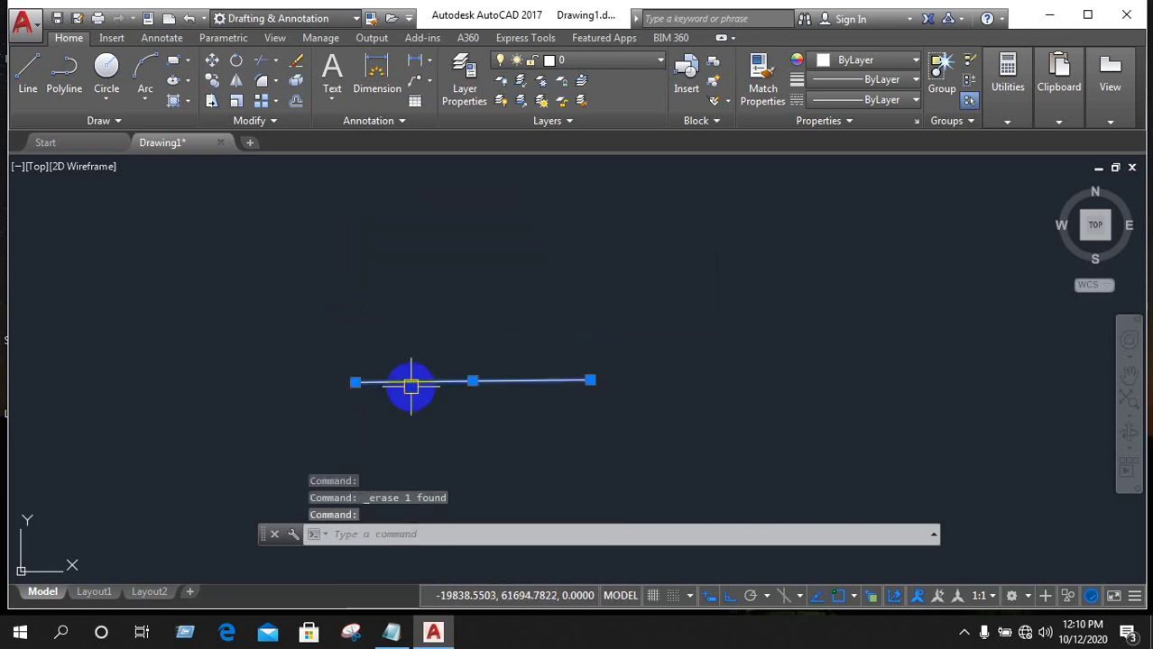
right_click(412, 382)
left_click(452, 307)
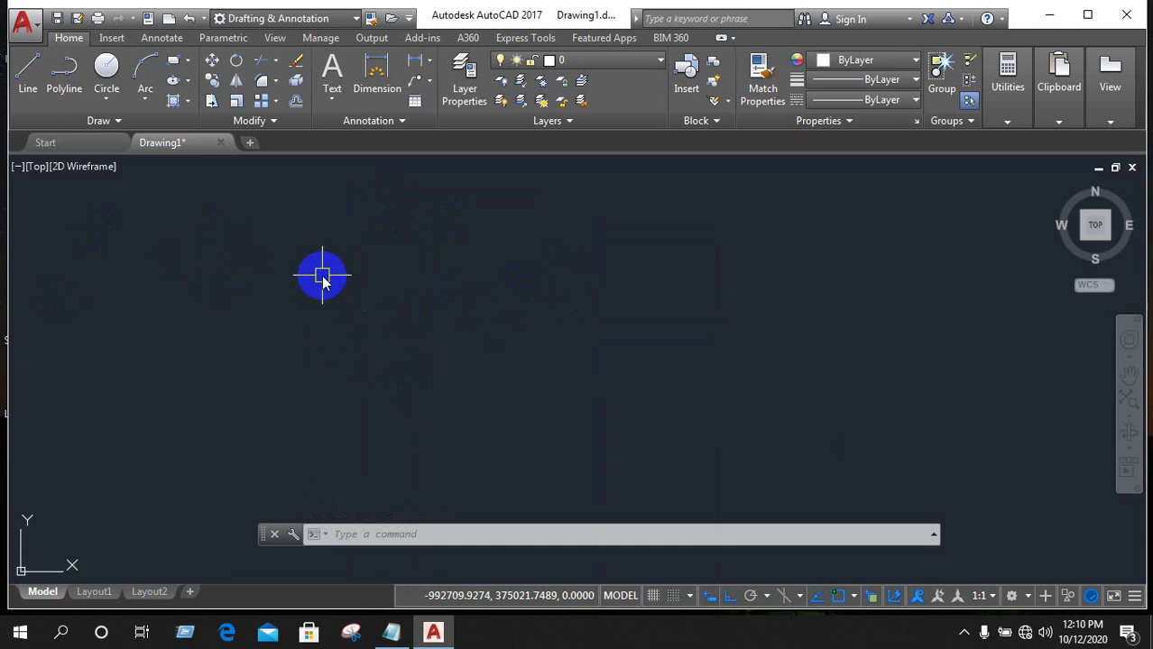
Draw a new rectangle by picking two opposite corners.
type("LIN")
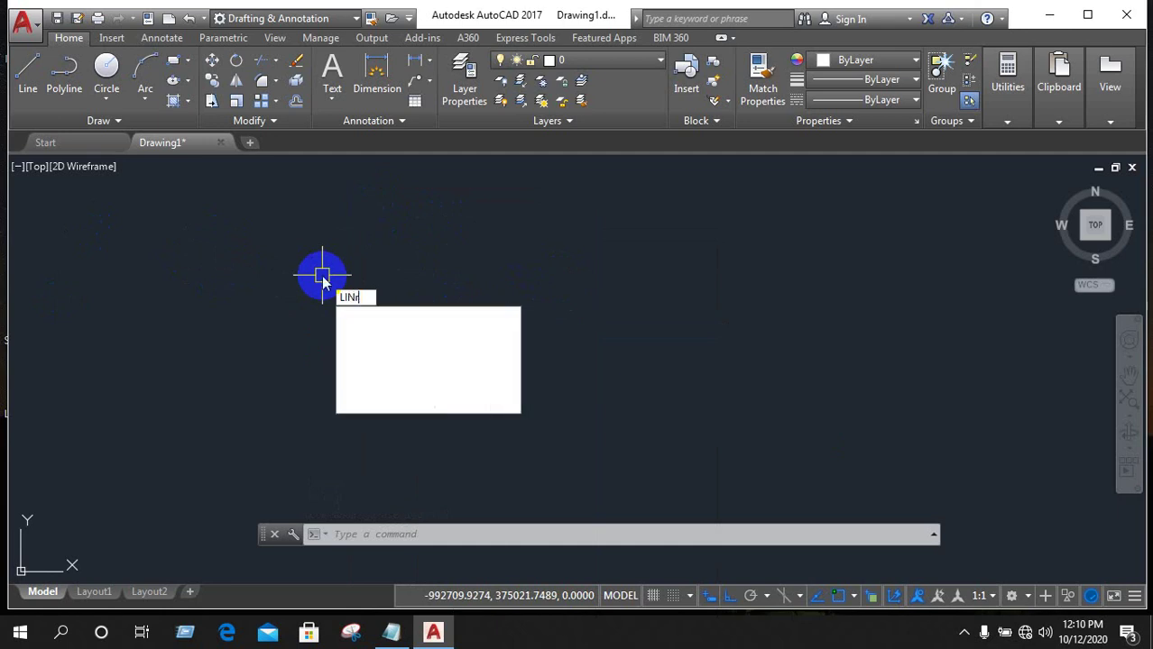
type("e")
key("Return")
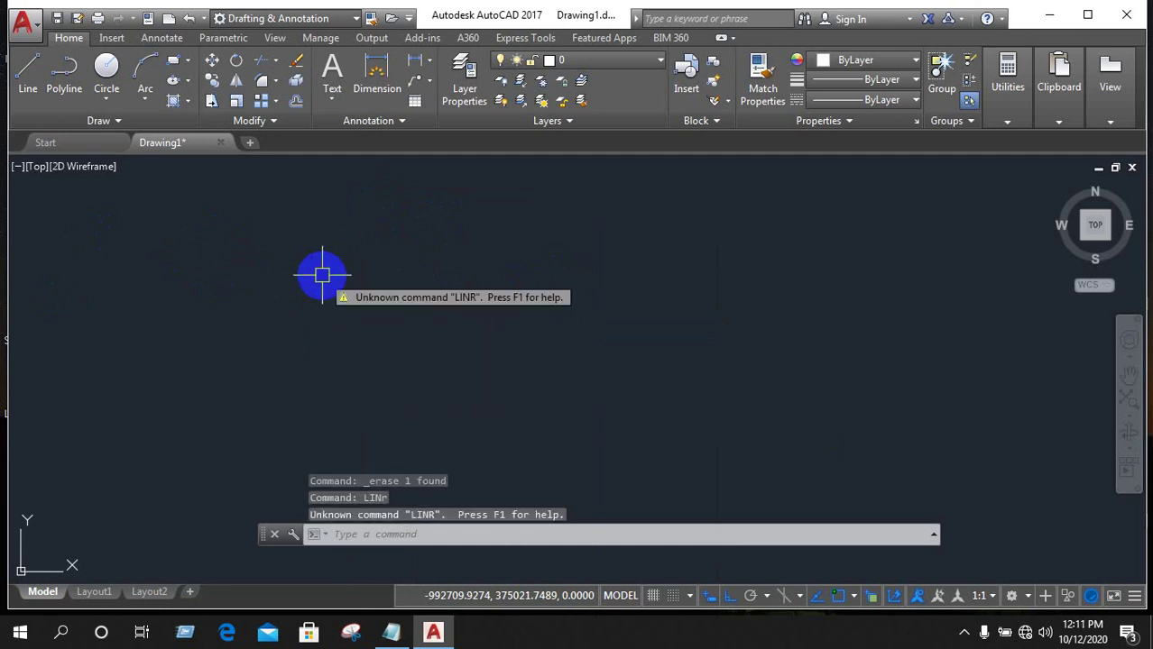
left_click(321, 275)
left_click(642, 323)
type("RE")
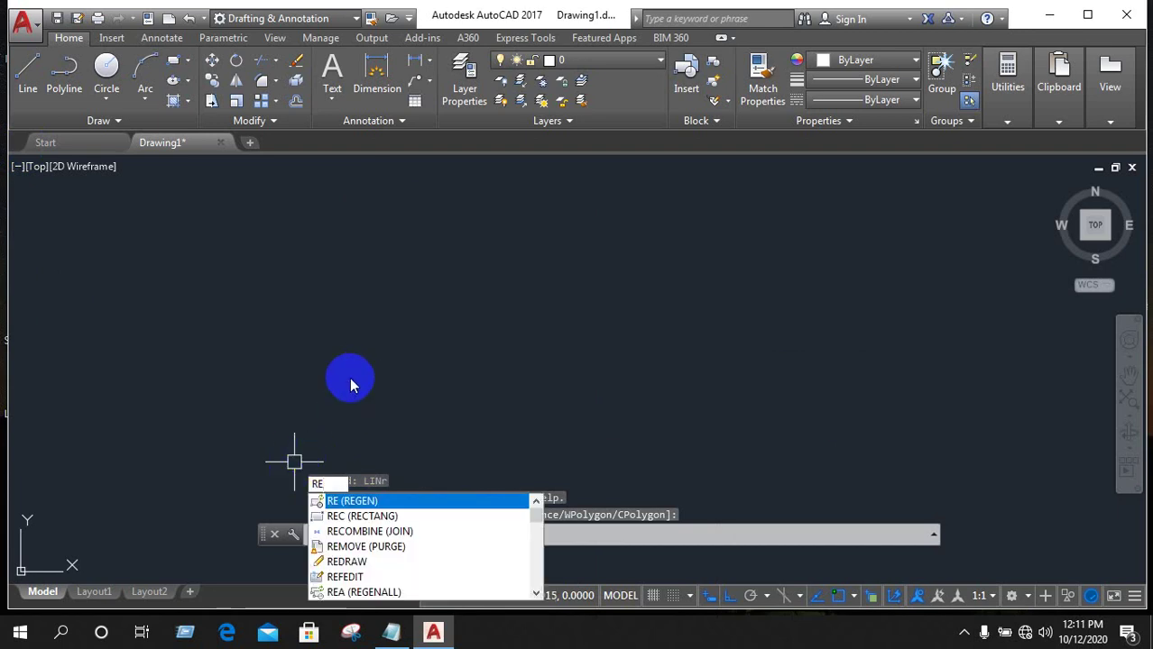
type("c")
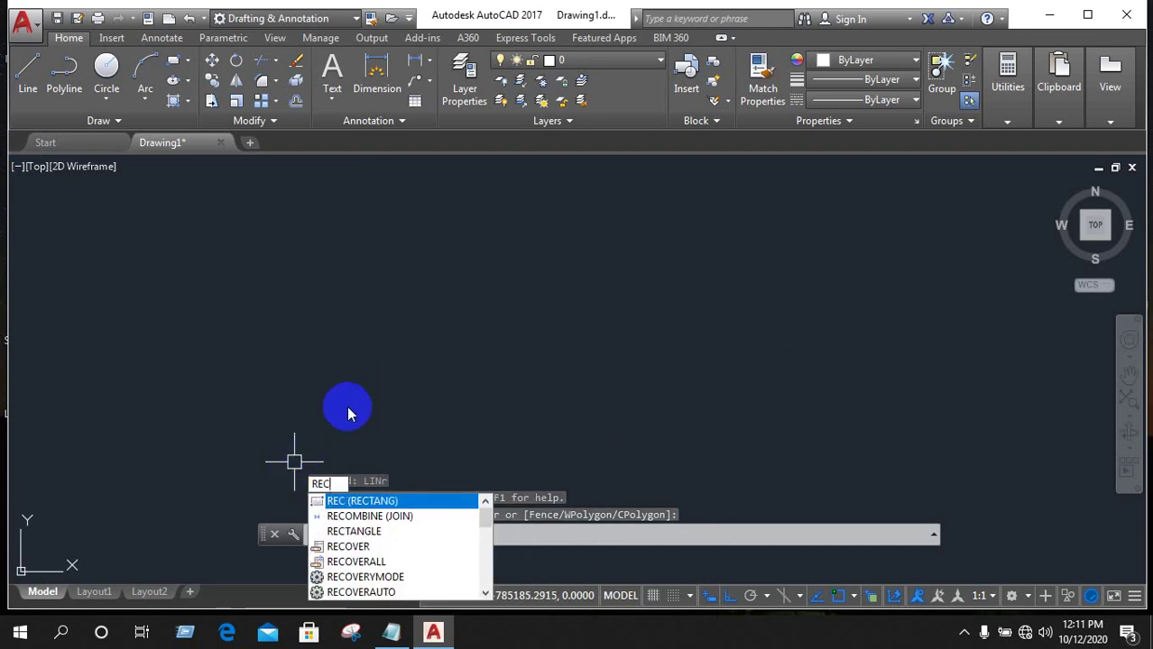
key("Return")
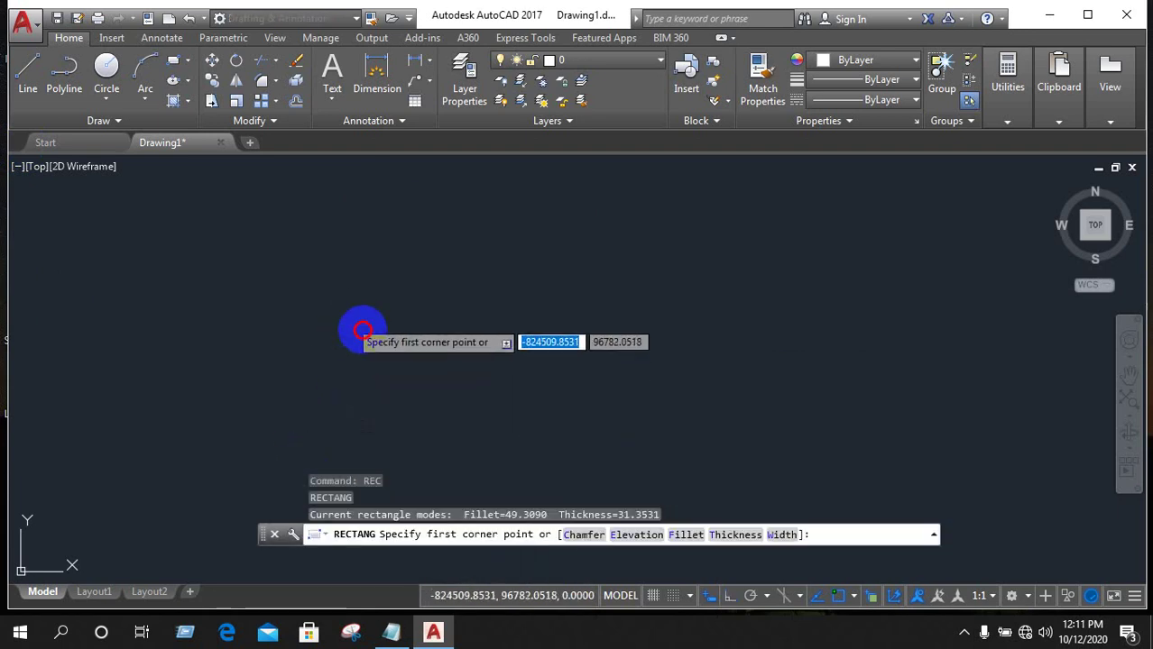
left_click(350, 321)
left_click(791, 432)
type("C")
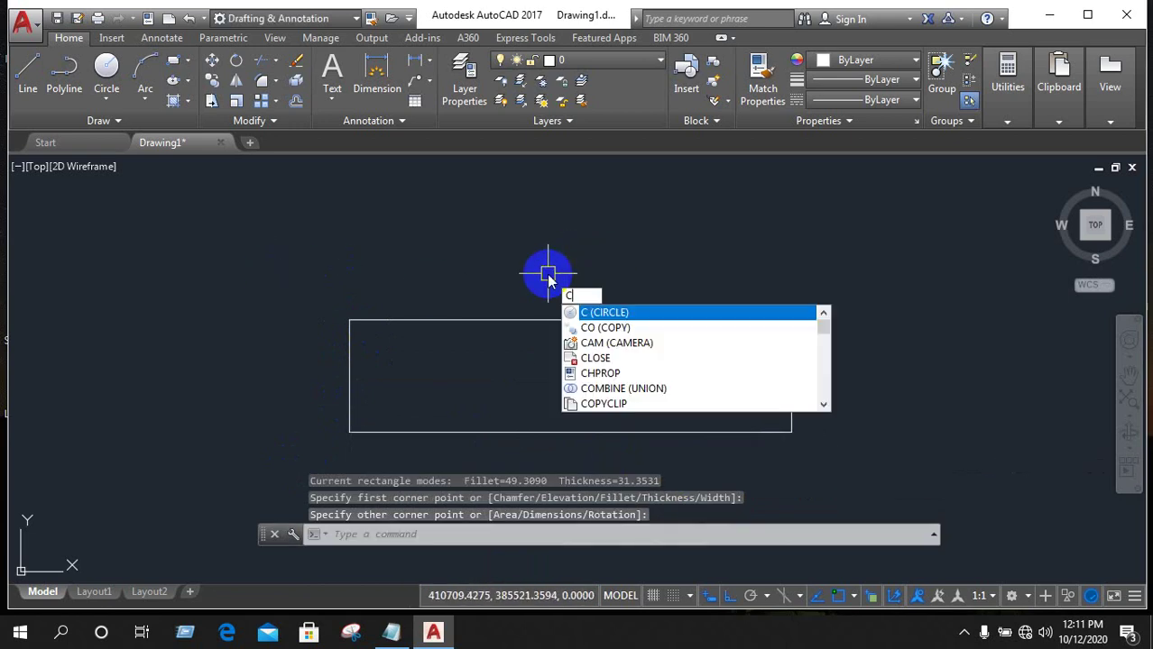
Add a small circle centred just above the rectangle.
type("i")
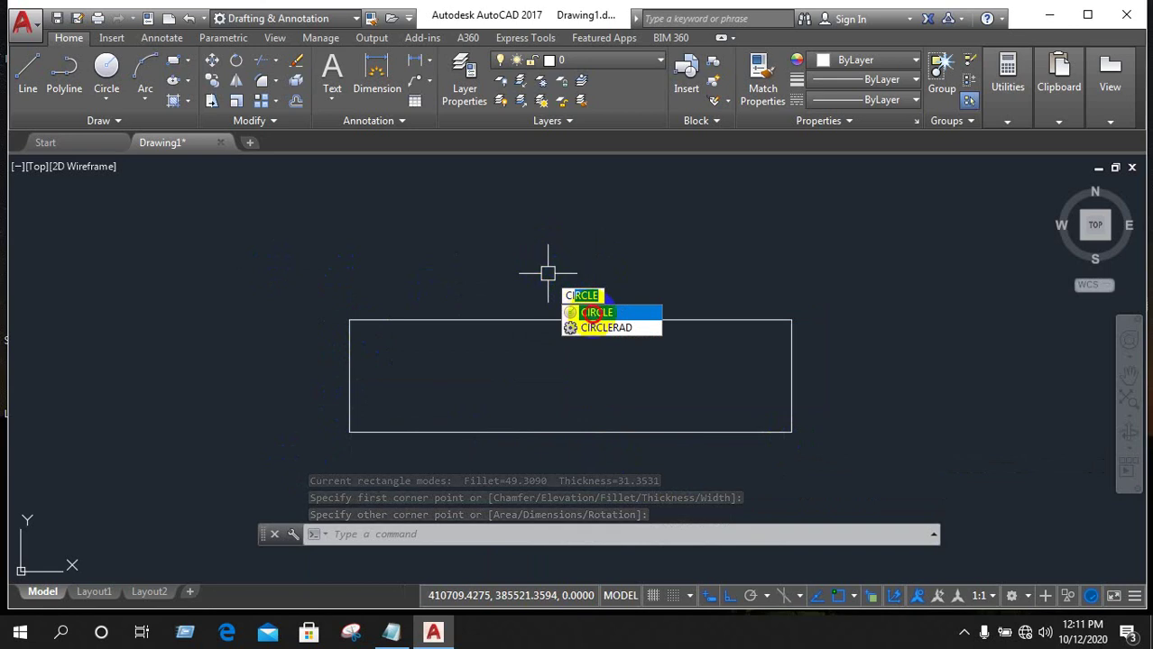
left_click(605, 312)
left_click(517, 208)
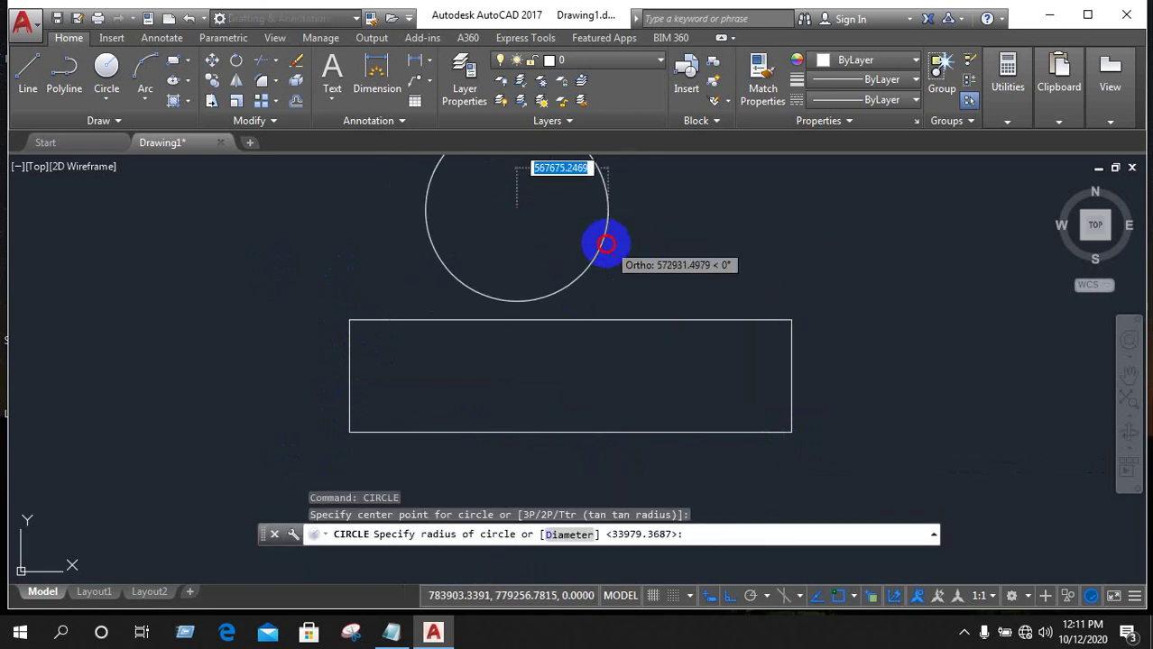
left_click(606, 243)
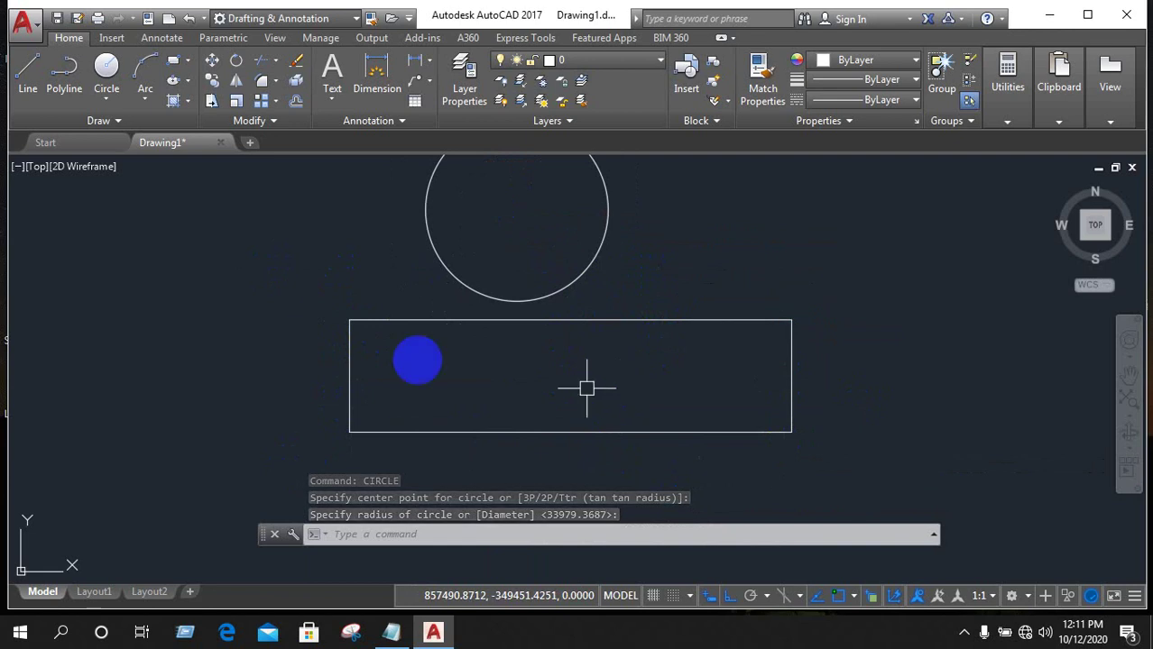
scroll(548, 302, "down", 3)
scroll(548, 301, "up", 3)
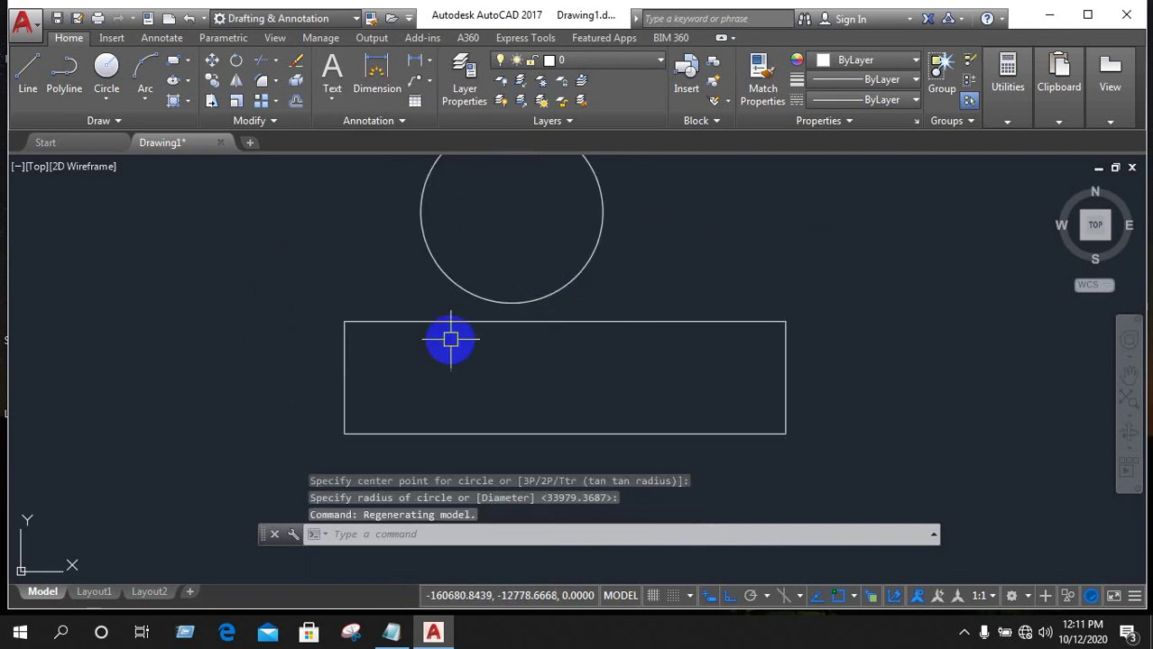
scroll(450, 347, "down", 5)
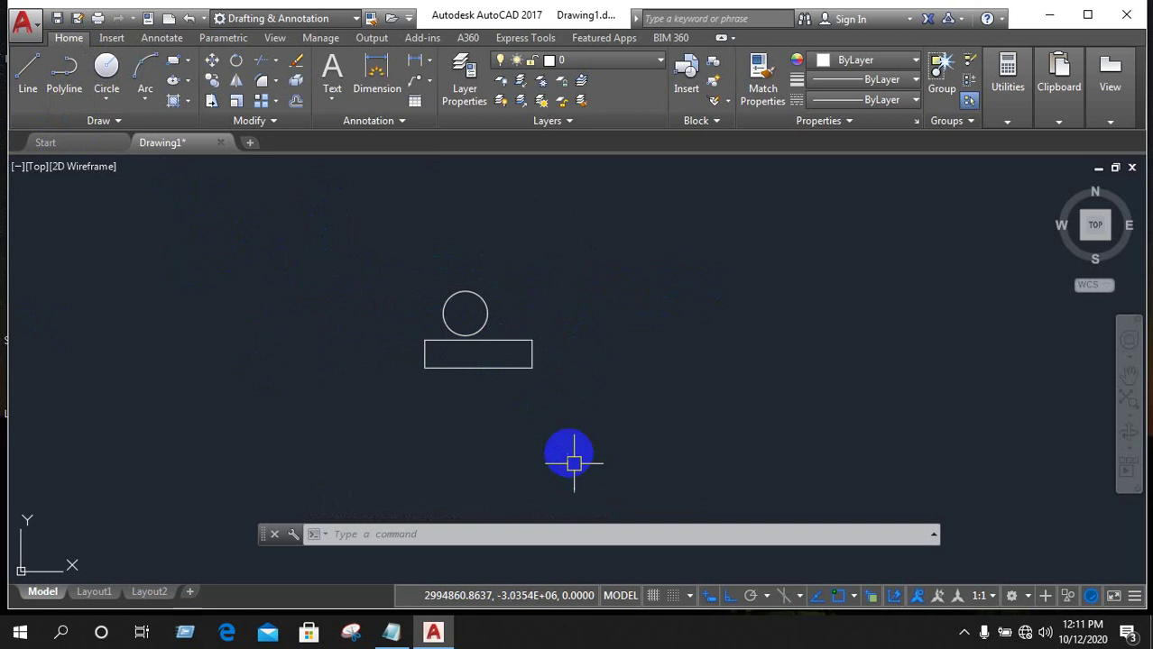
Draw a larger circle up-right of the rectangle, then bring up the course plan in Notepad.
type("c")
key("Return")
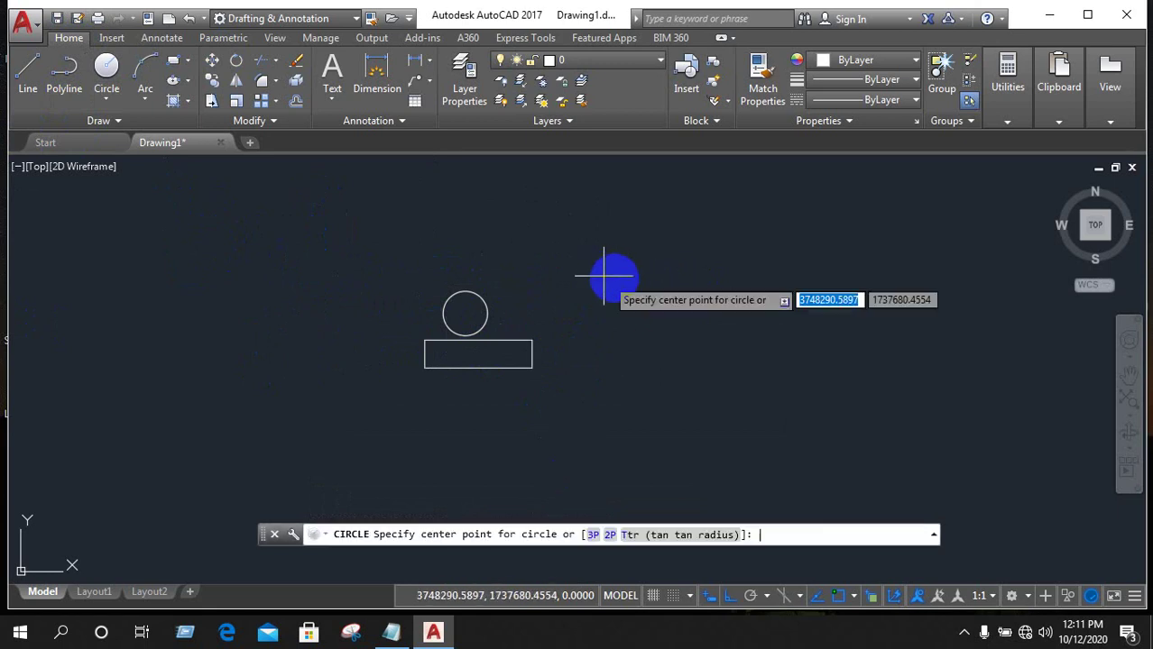
left_click(620, 272)
left_click(672, 341)
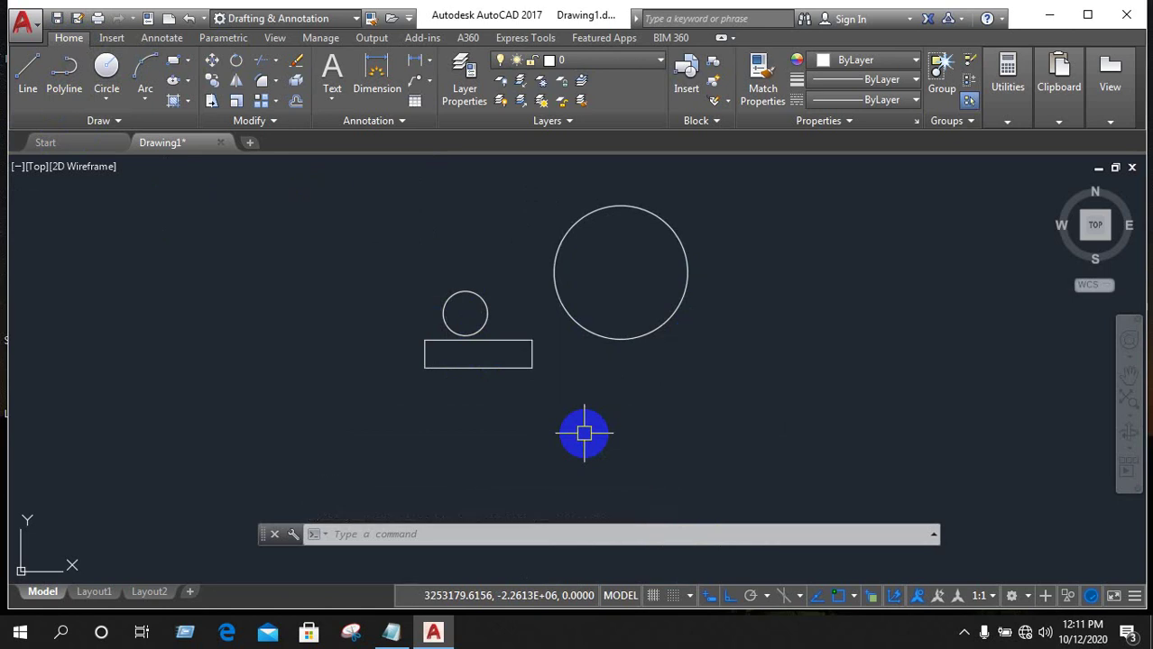
left_click(388, 627)
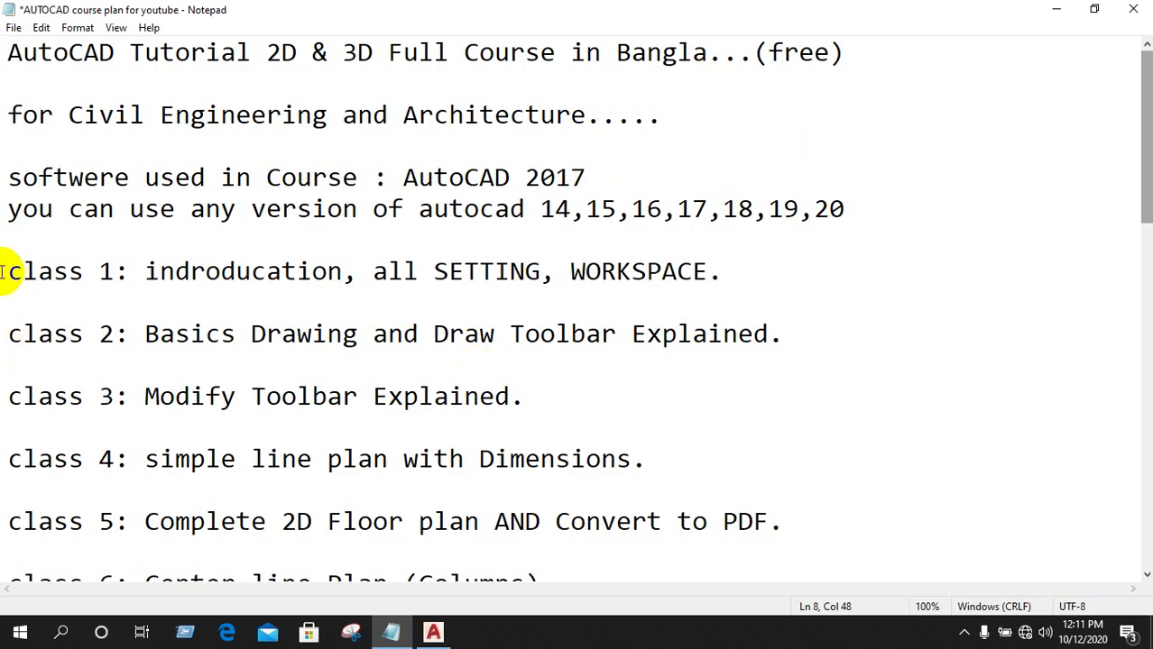
mouse_move(3, 271)
left_mouse_down()
mouse_move(566, 257)
mouse_move(790, 286)
left_mouse_up()
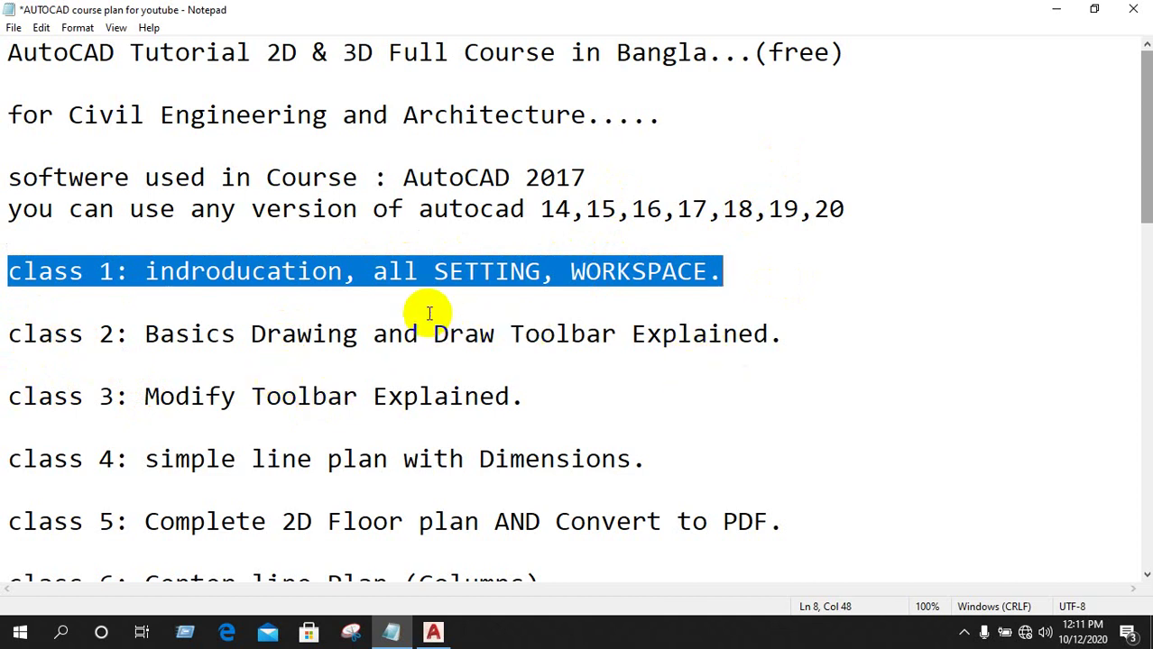
scroll(602, 359, "down", 3)
scroll(603, 357, "down", 4)
scroll(603, 358, "down", 4)
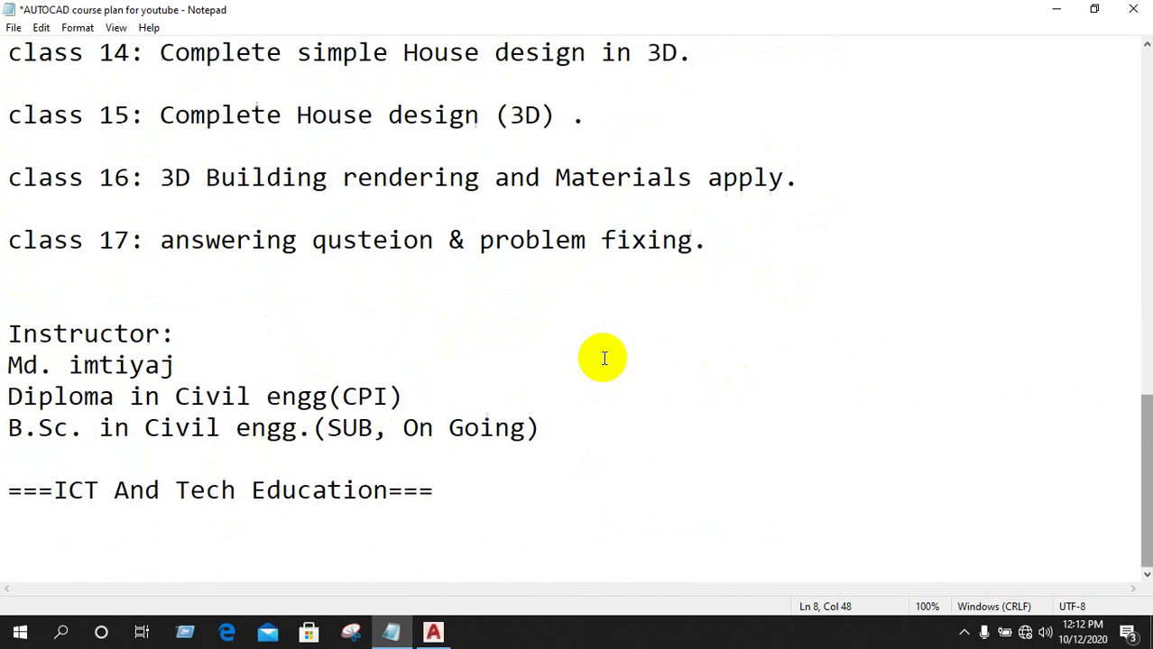
scroll(4, 271, "up", 3)
scroll(5, 270, "up", 2)
scroll(4, 271, "up", 2)
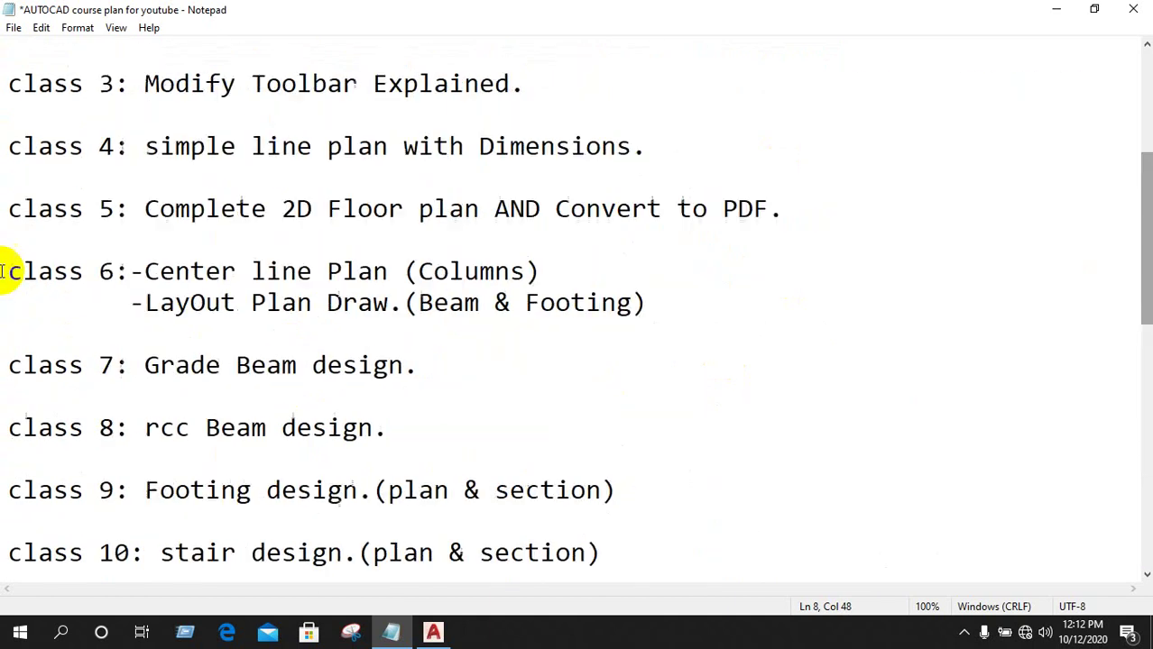
scroll(4, 270, "up", 2)
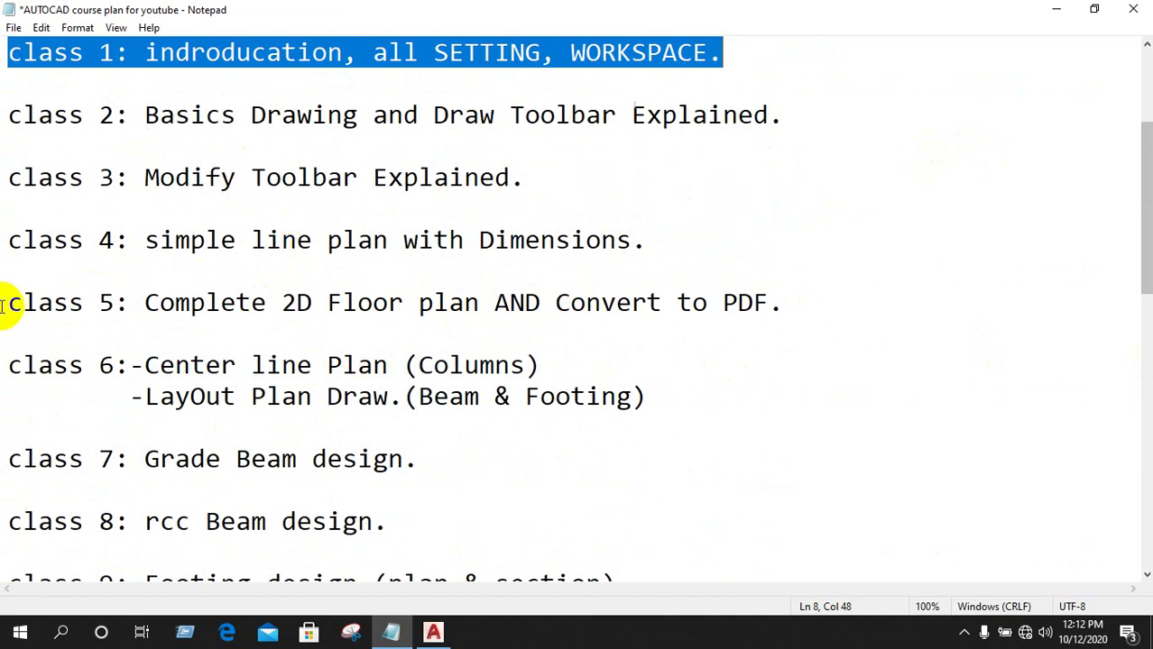
scroll(103, 330, "up", 1)
scroll(103, 331, "up", 2)
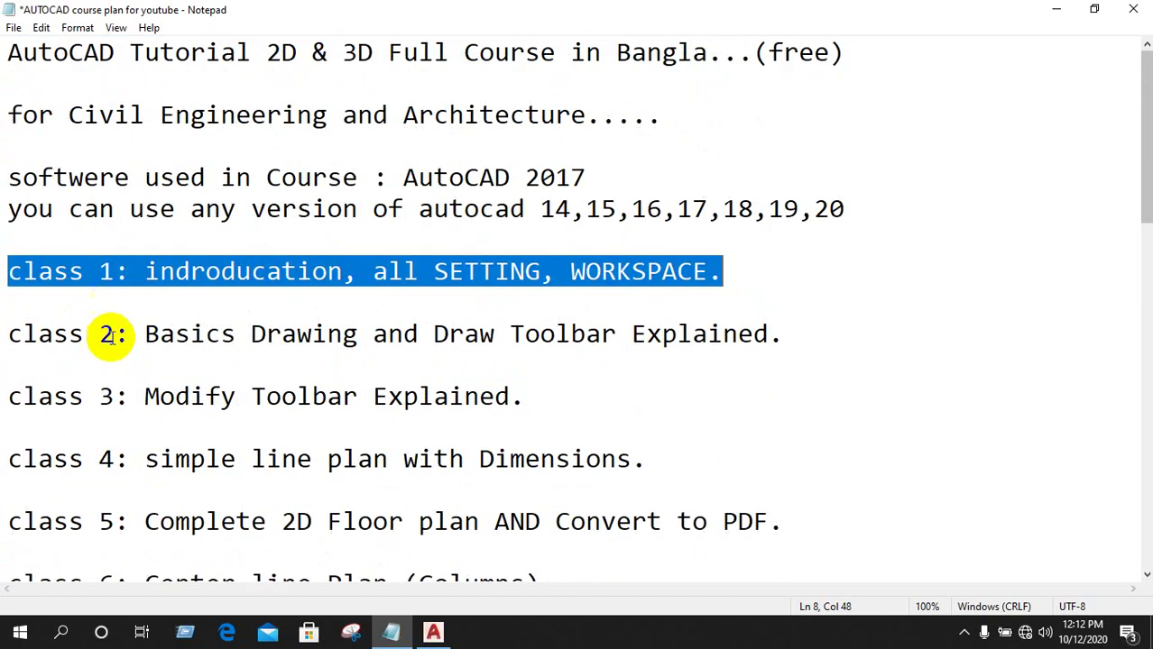
scroll(176, 508, "down", 1)
scroll(206, 412, "down", 3)
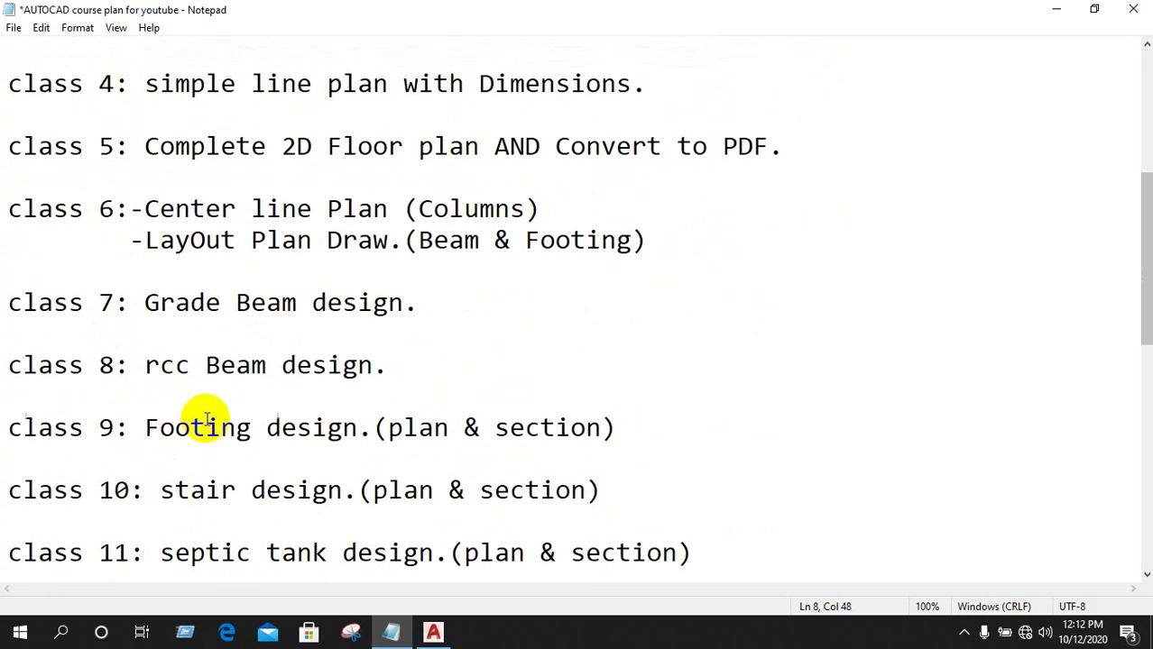
scroll(196, 417, "down", 3)
scroll(185, 420, "down", 4)
scroll(185, 420, "down", 1)
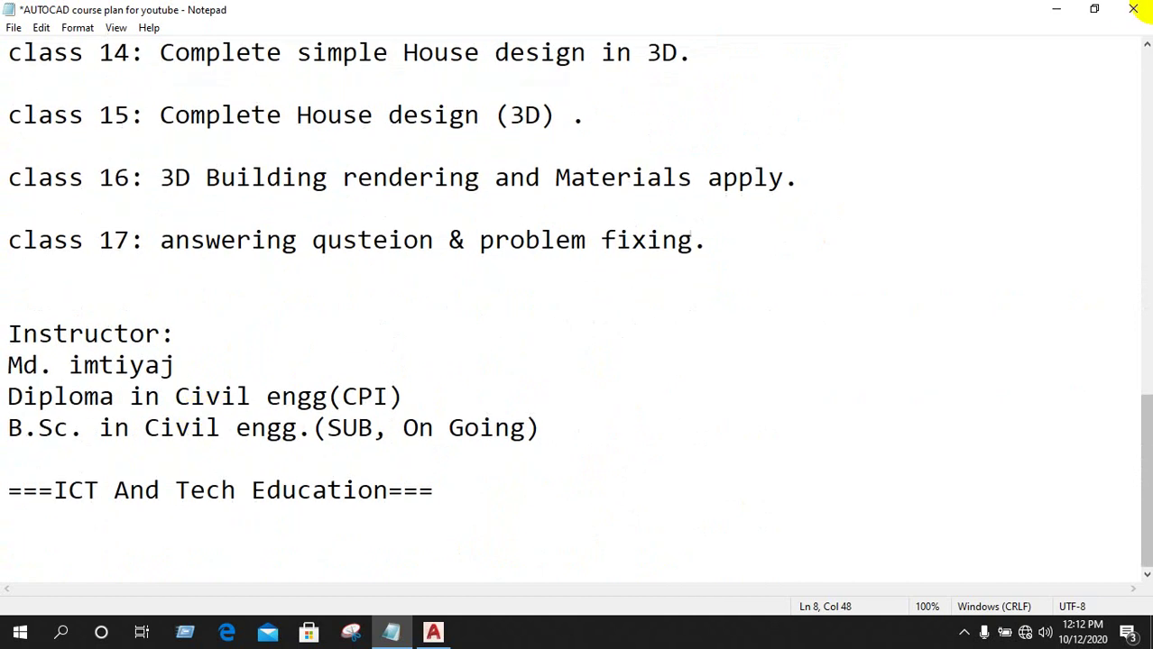